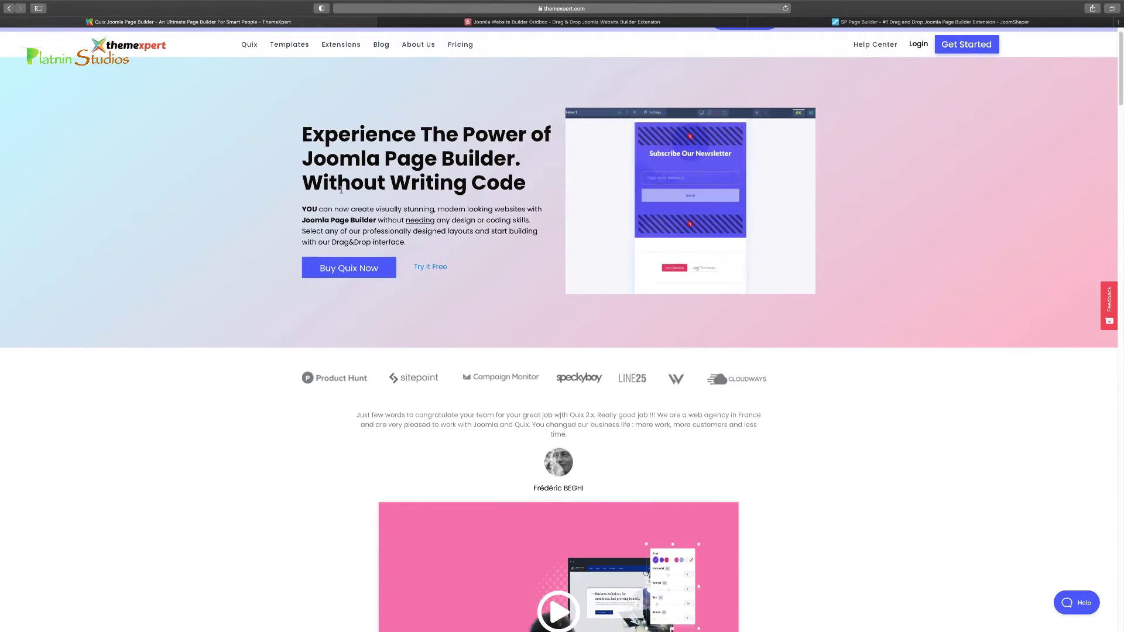
Examine the product pages of the Quix, Gridbox and SP Page Builder Joomla page builders
scroll(341, 191, "down", 8)
scroll(342, 191, "up", 8)
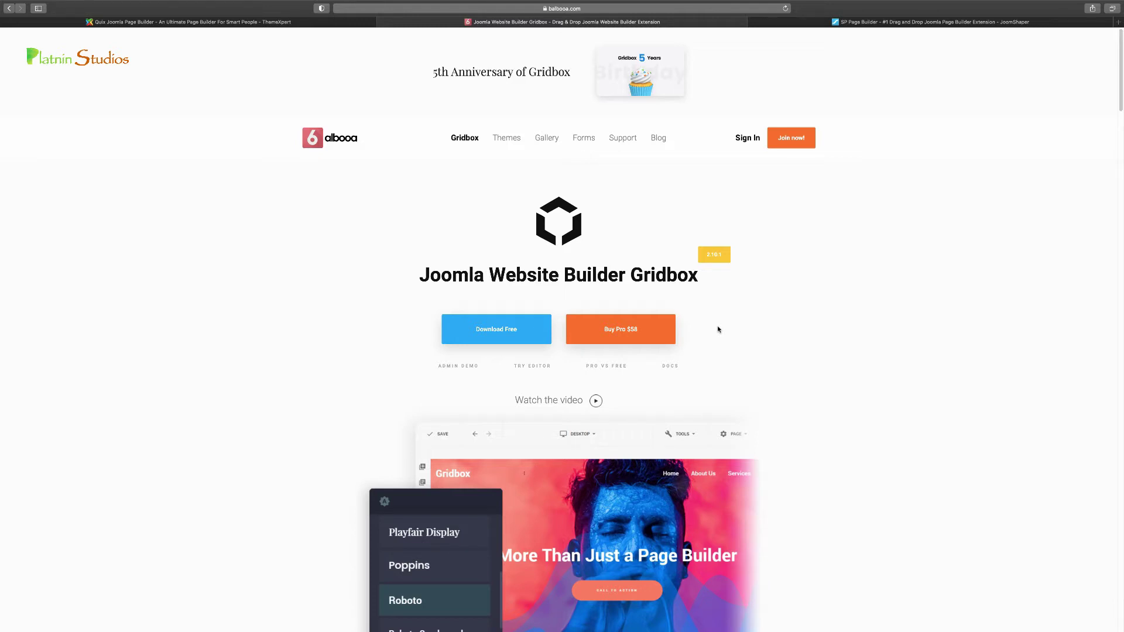
left_click(906, 22)
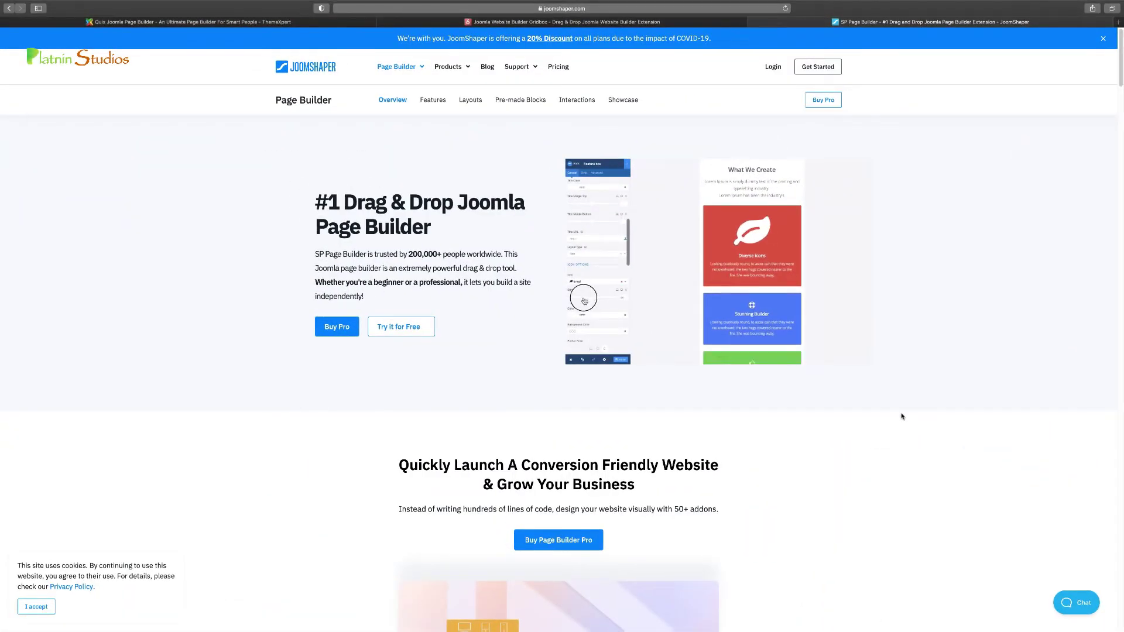
scroll(901, 415, "down", 7)
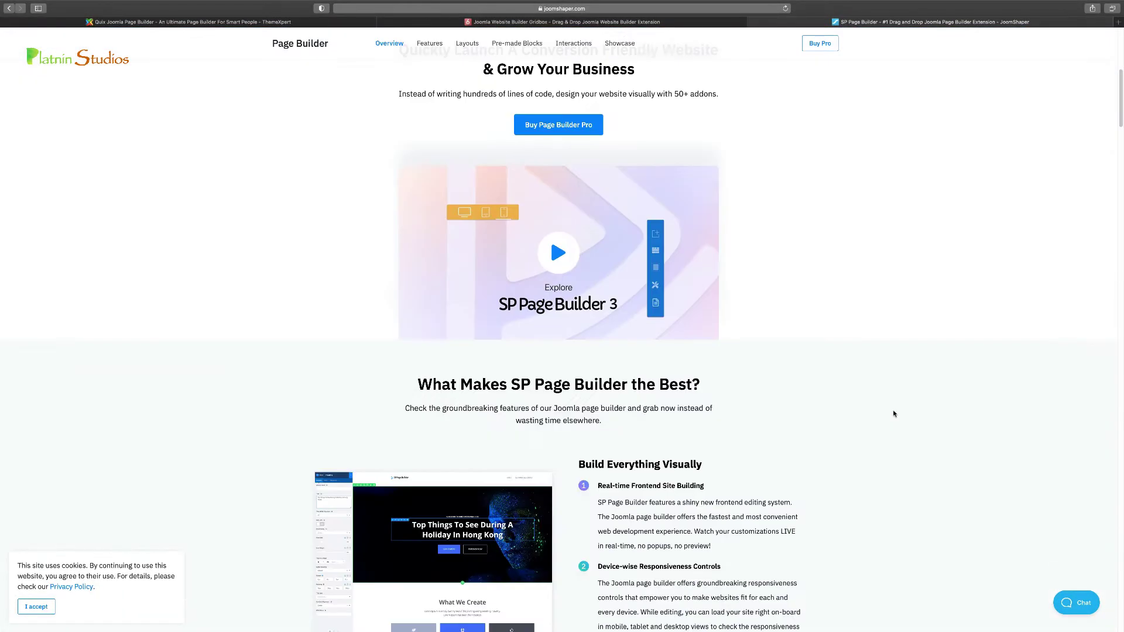
scroll(894, 413, "down", 3)
scroll(893, 414, "up", 10)
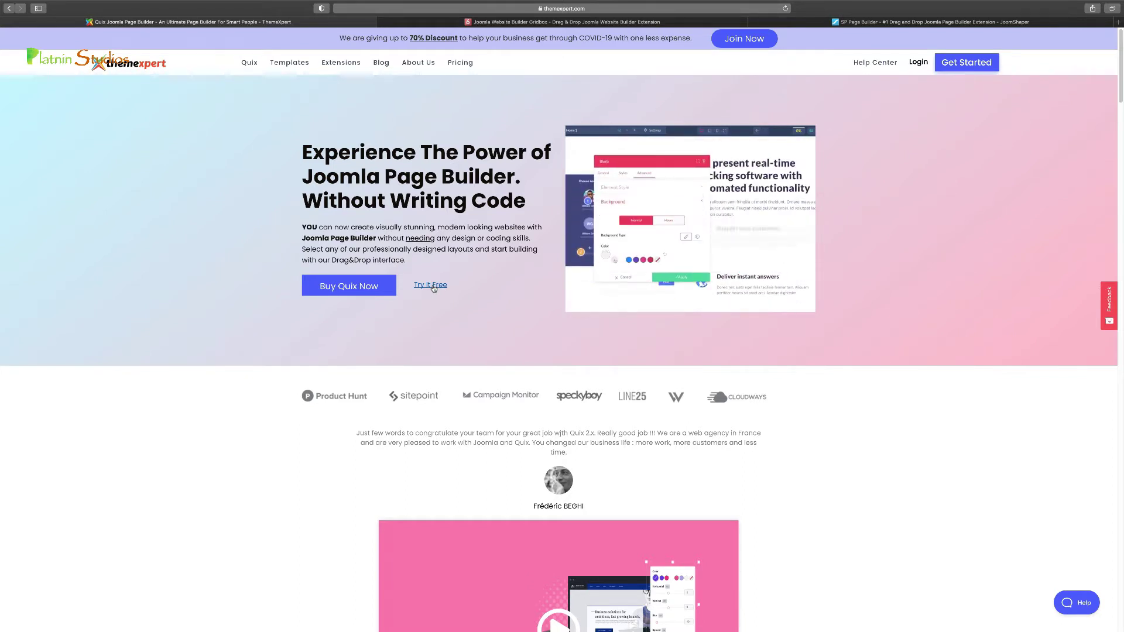
Open the free online trial of Quix and name the blank page "Page Title"
left_click(432, 286)
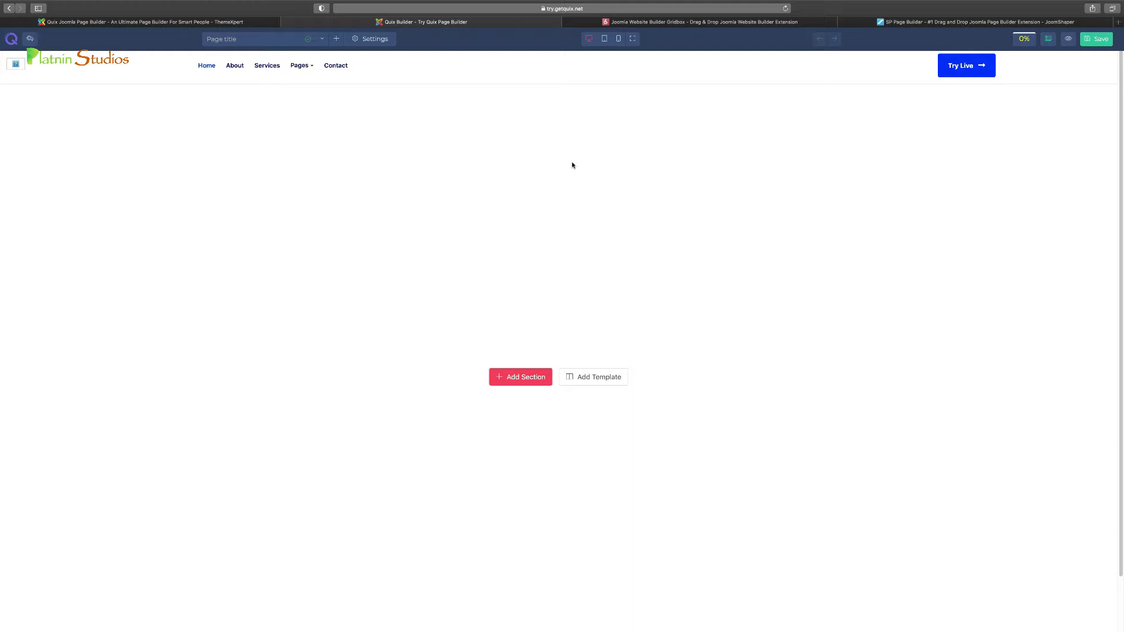
left_click(245, 39)
type("Page Title")
Examine the list of existing pages that can be opened from the page title
left_click(322, 38)
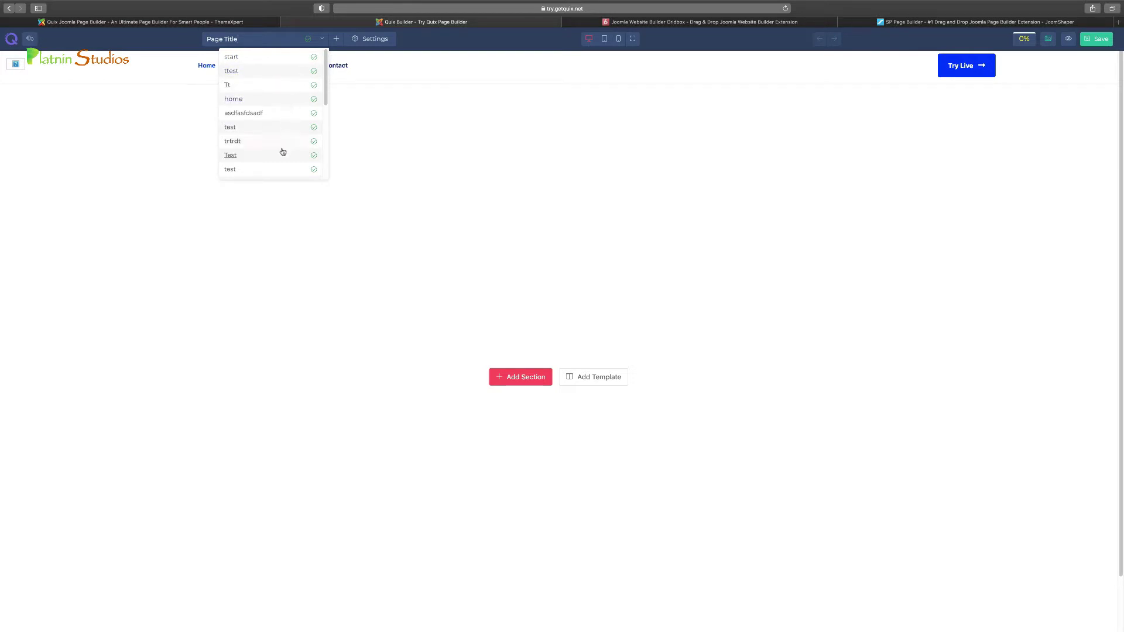
left_click(322, 39)
left_click(322, 38)
mouse_move(325, 69)
left_mouse_down()
mouse_move(324, 138)
mouse_move(328, 54)
left_mouse_up()
scroll(258, 117, "down", 10)
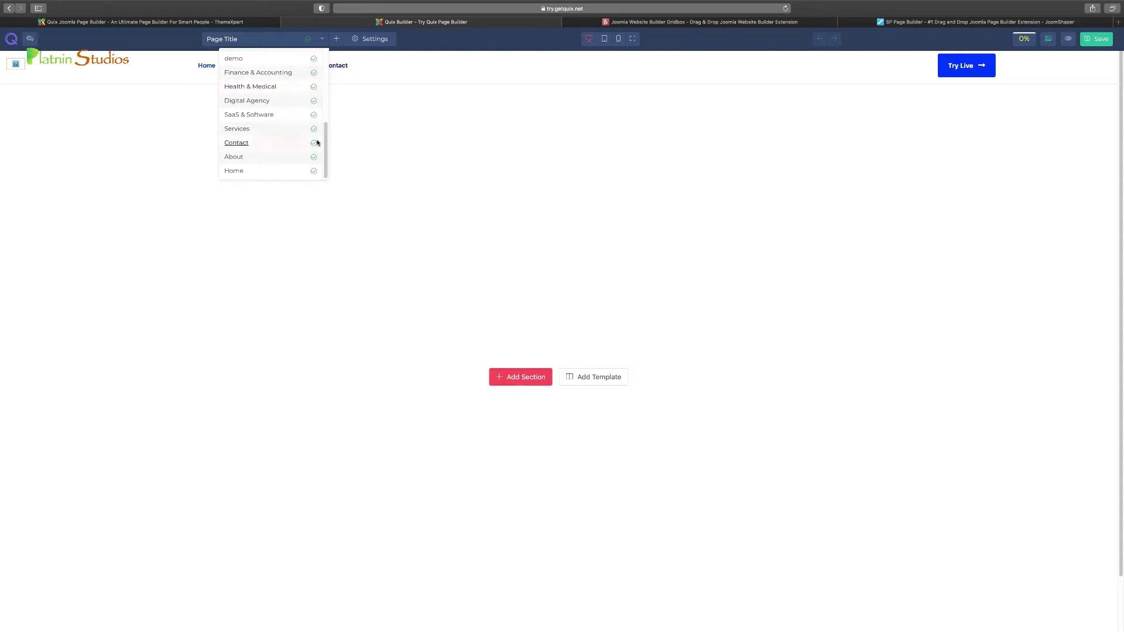
left_click_drag(325, 144, 324, 60)
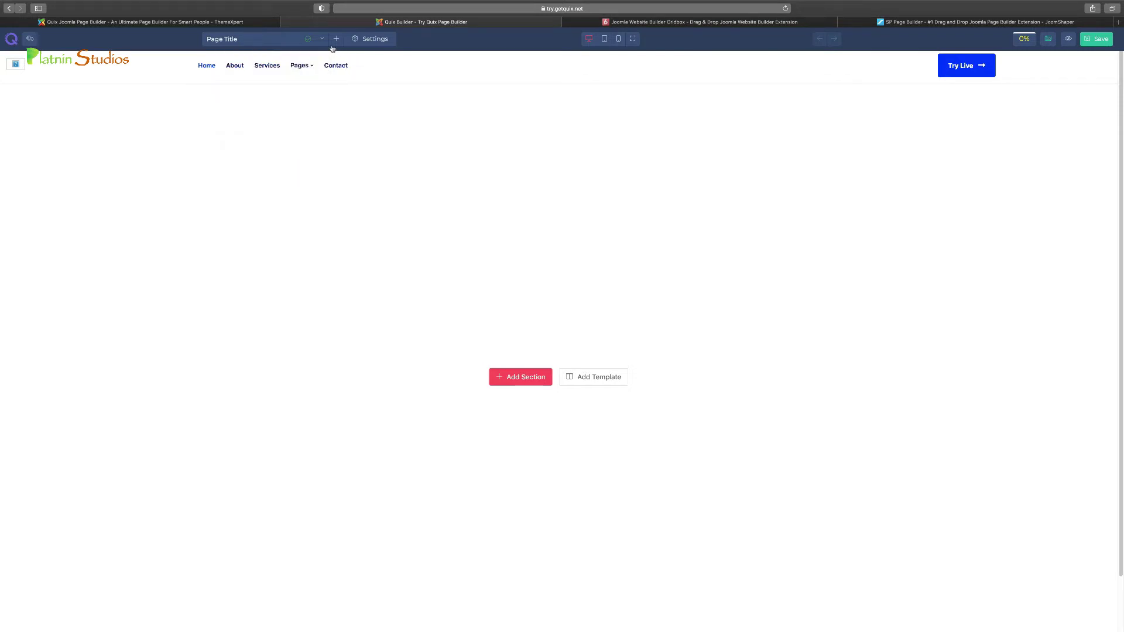
left_click(323, 41)
left_click_drag(326, 76, 328, 147)
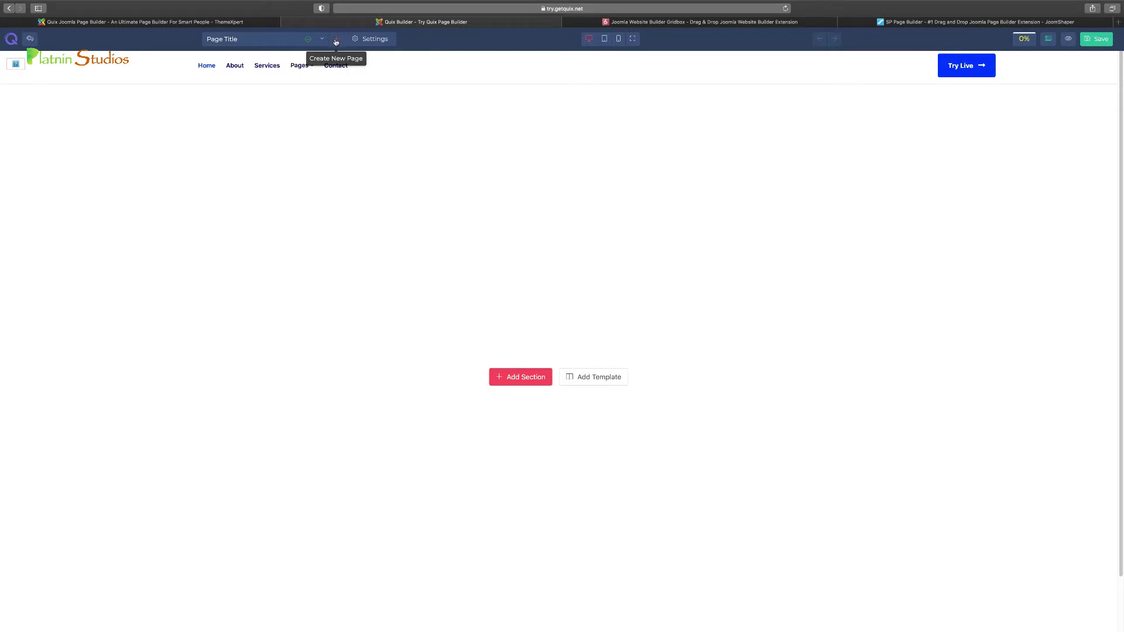
Open the page settings and examine the available status, access and language choices in the general options
left_click(381, 43)
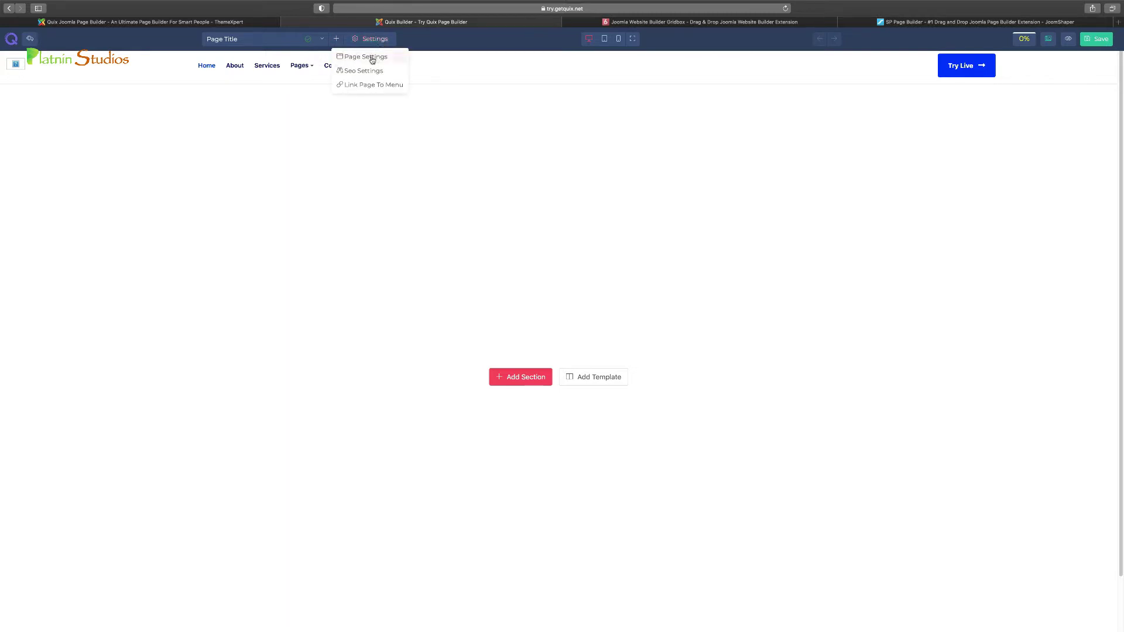
left_click(371, 61)
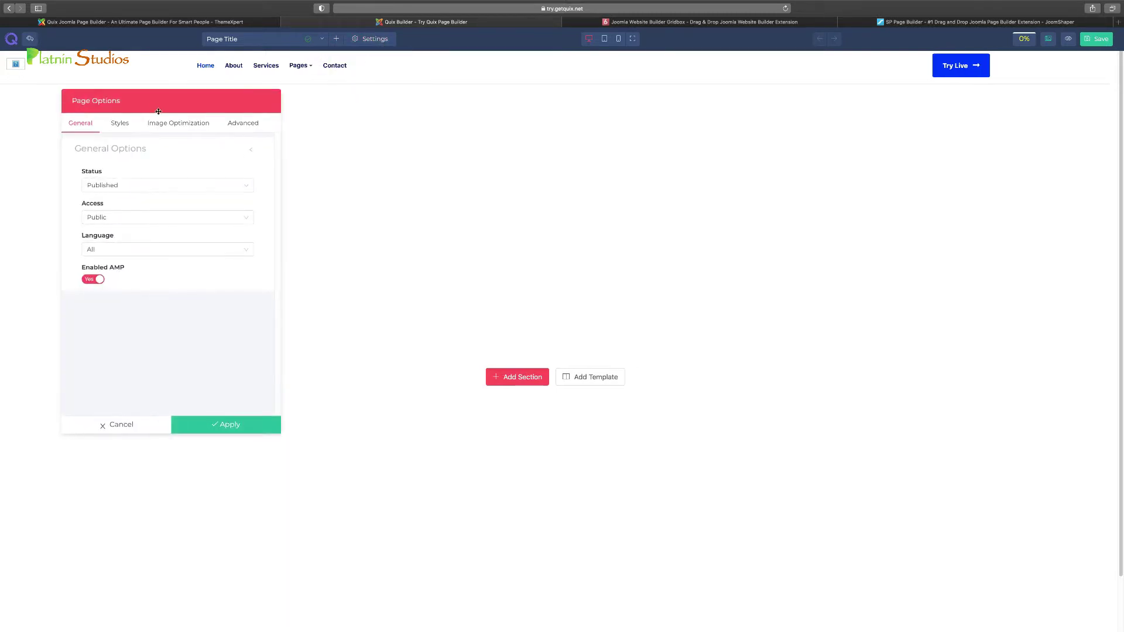
left_click_drag(158, 109, 689, 103)
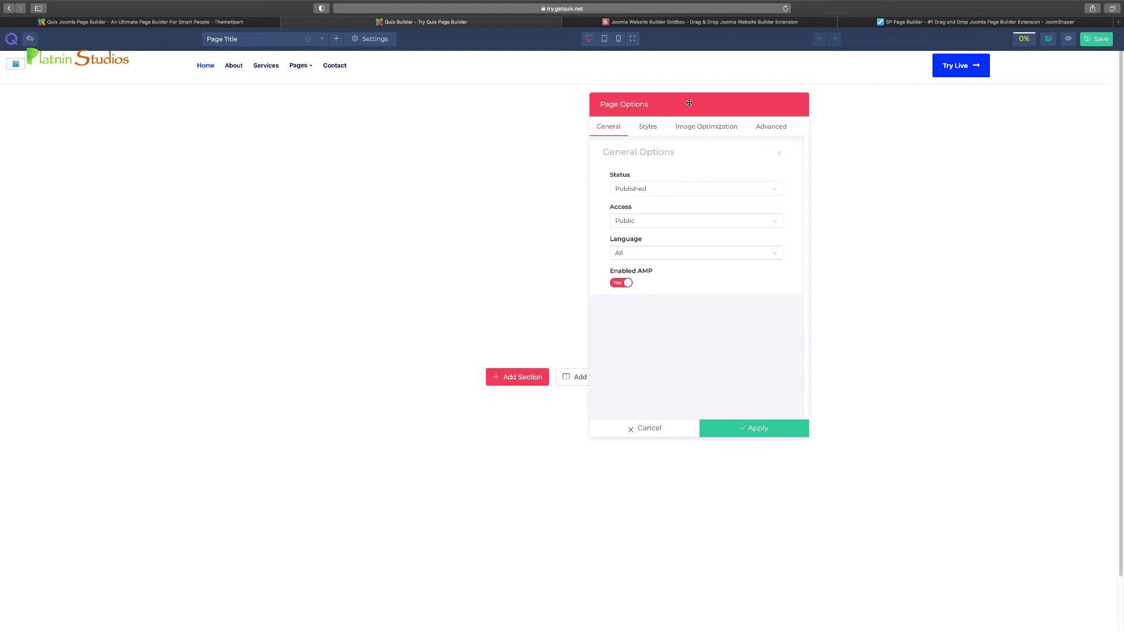
left_click(666, 189)
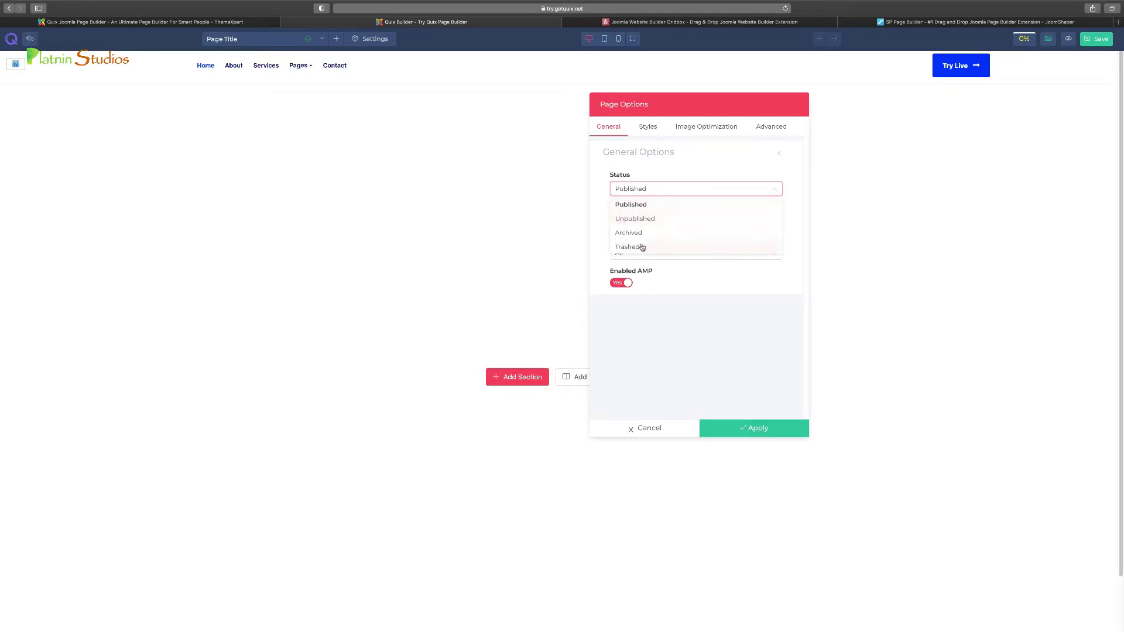
left_click(663, 190)
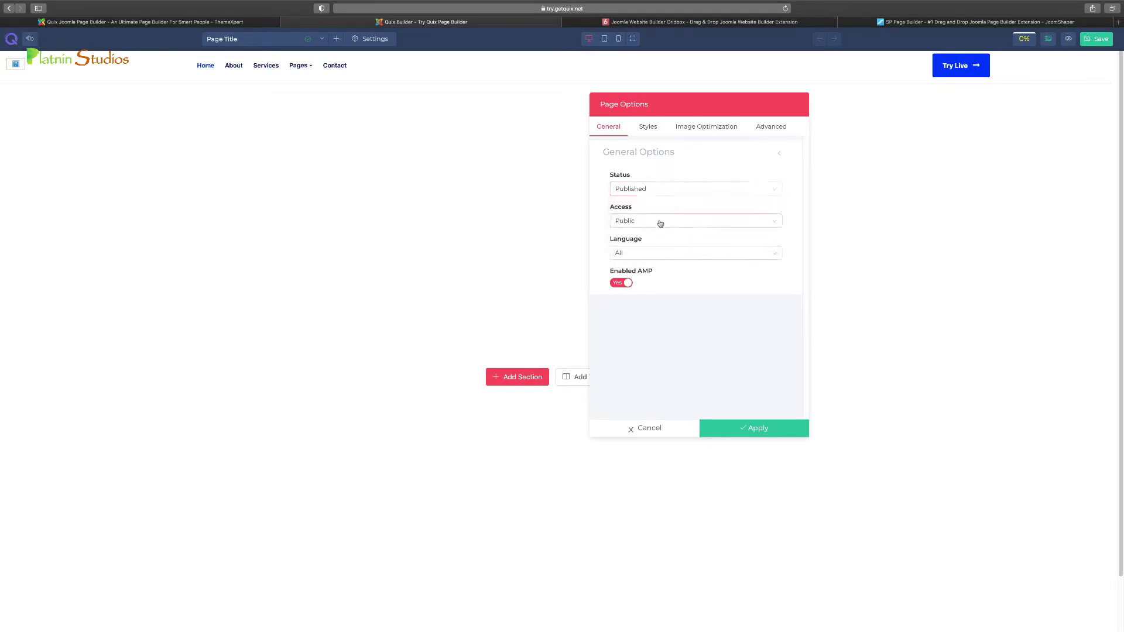
left_click(661, 222)
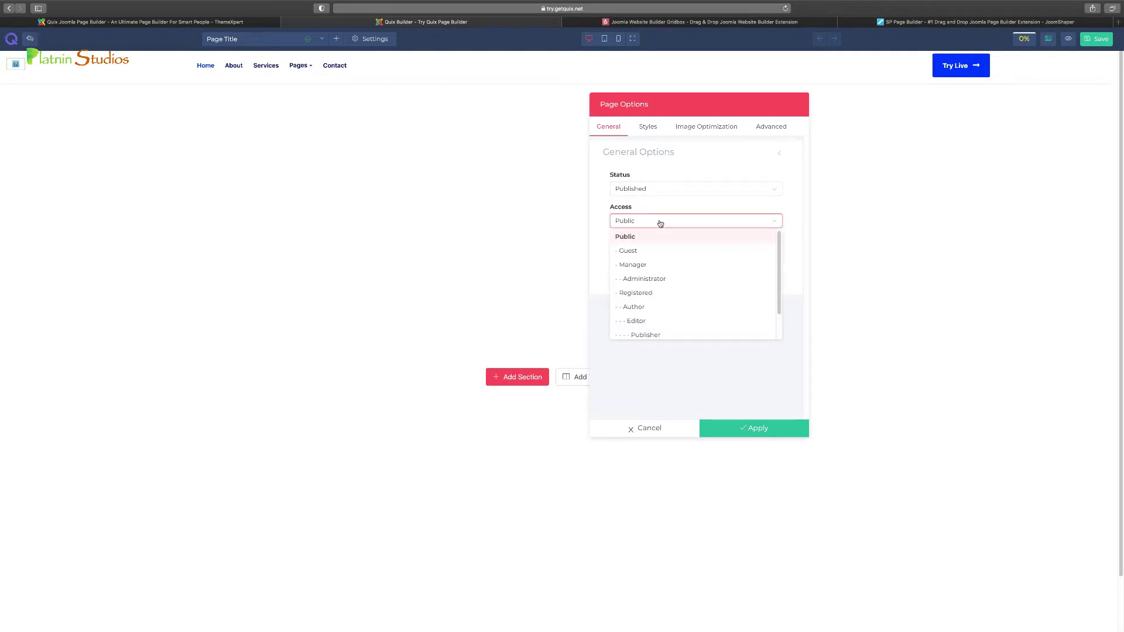
scroll(672, 263, "down", 1)
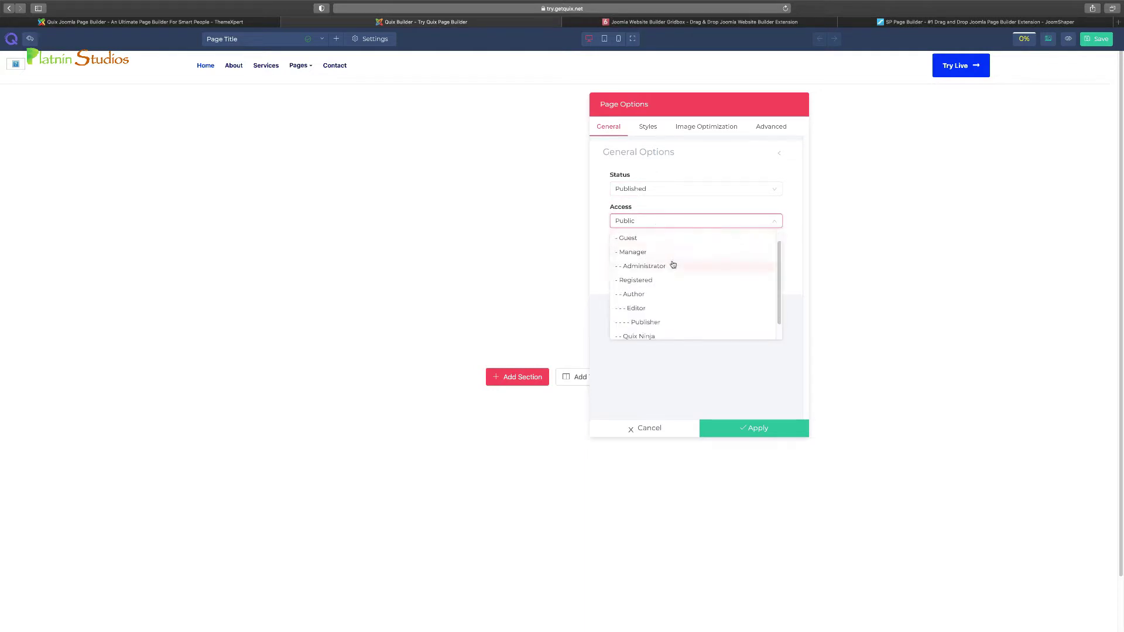
scroll(664, 285, "down", 1)
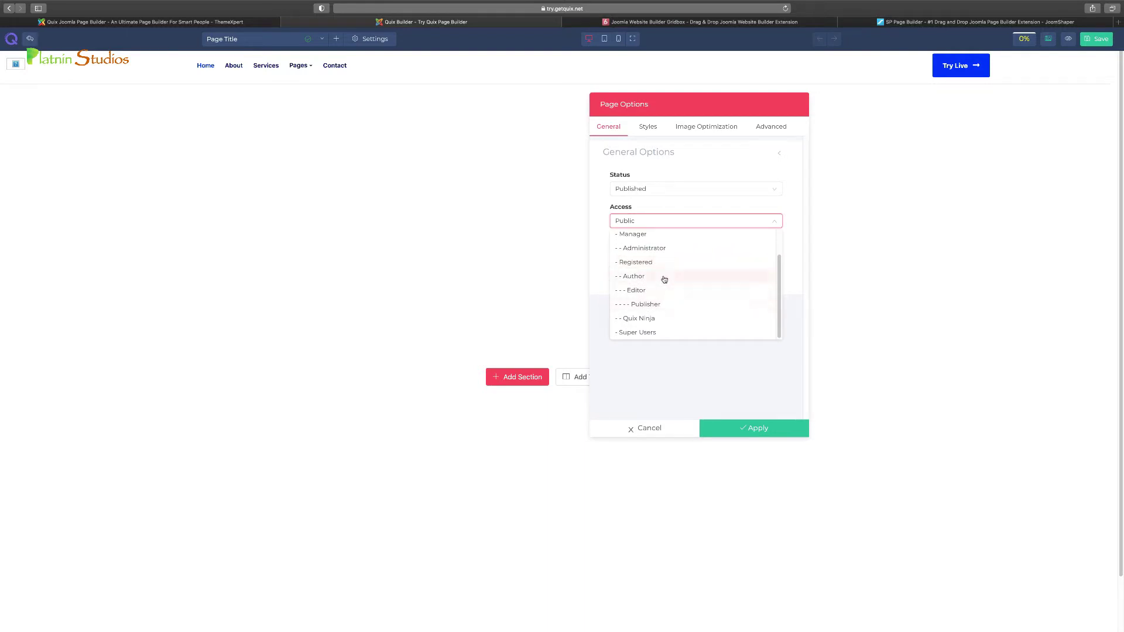
scroll(664, 279, "up", 2)
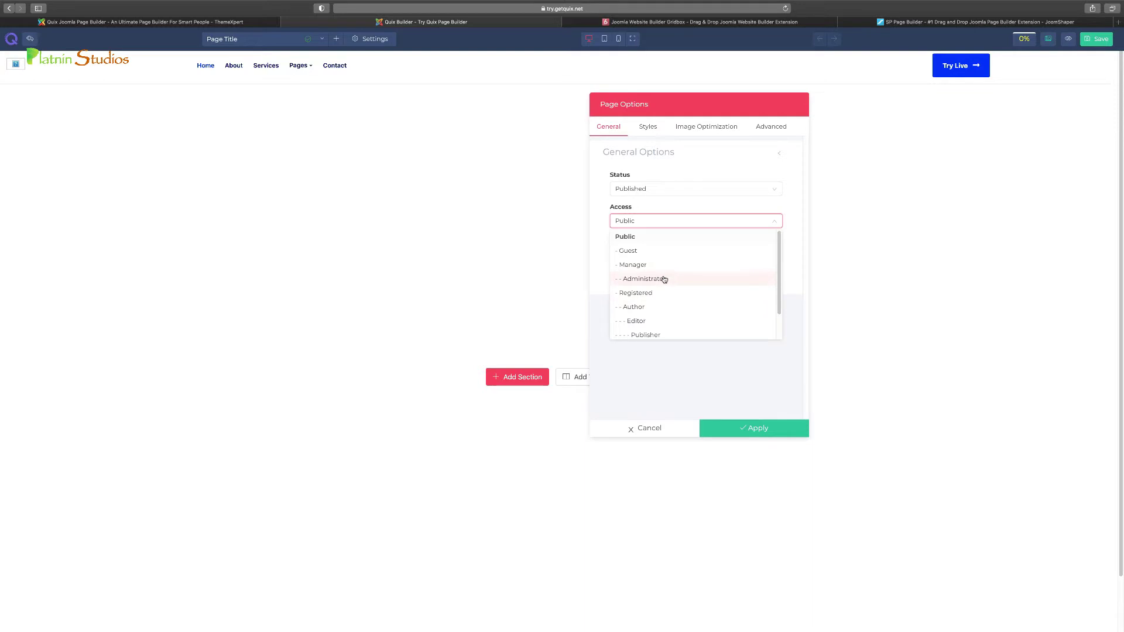
left_click(702, 171)
left_click(657, 254)
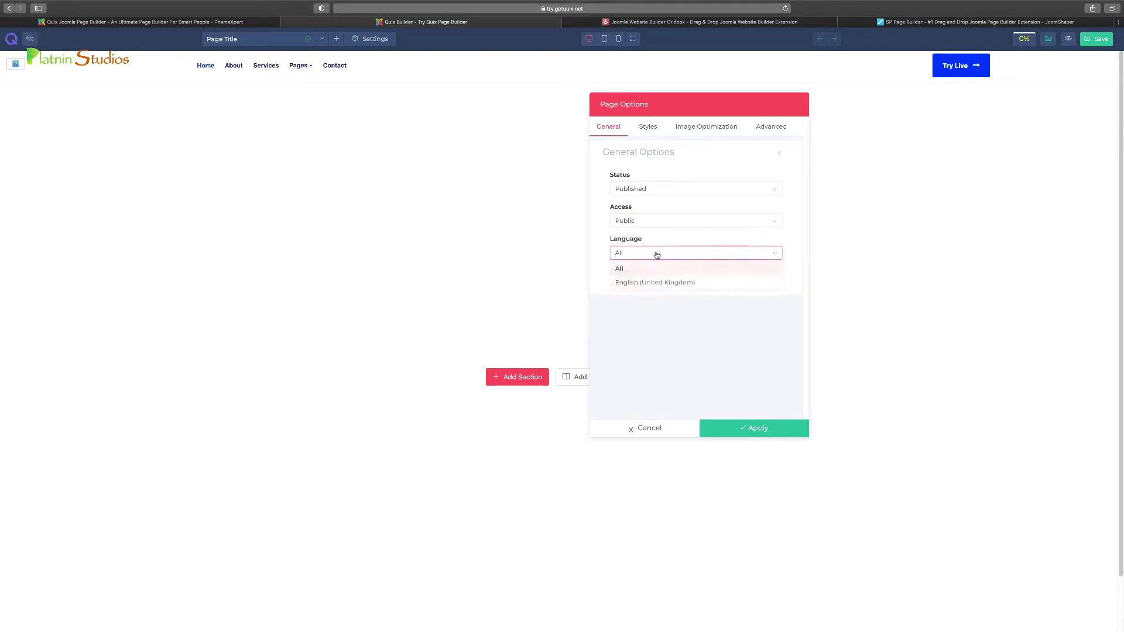
Examine the page's Heading Style rule, including its selectors, rule type and typography settings
left_click(647, 127)
left_click(647, 127)
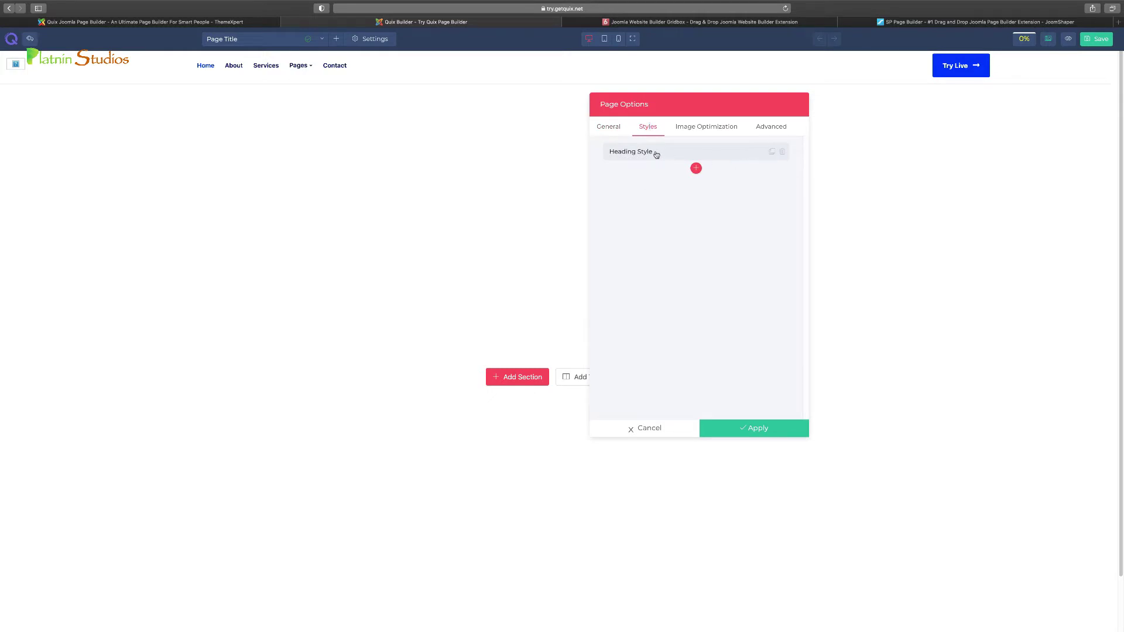
left_click(655, 154)
left_click(621, 224)
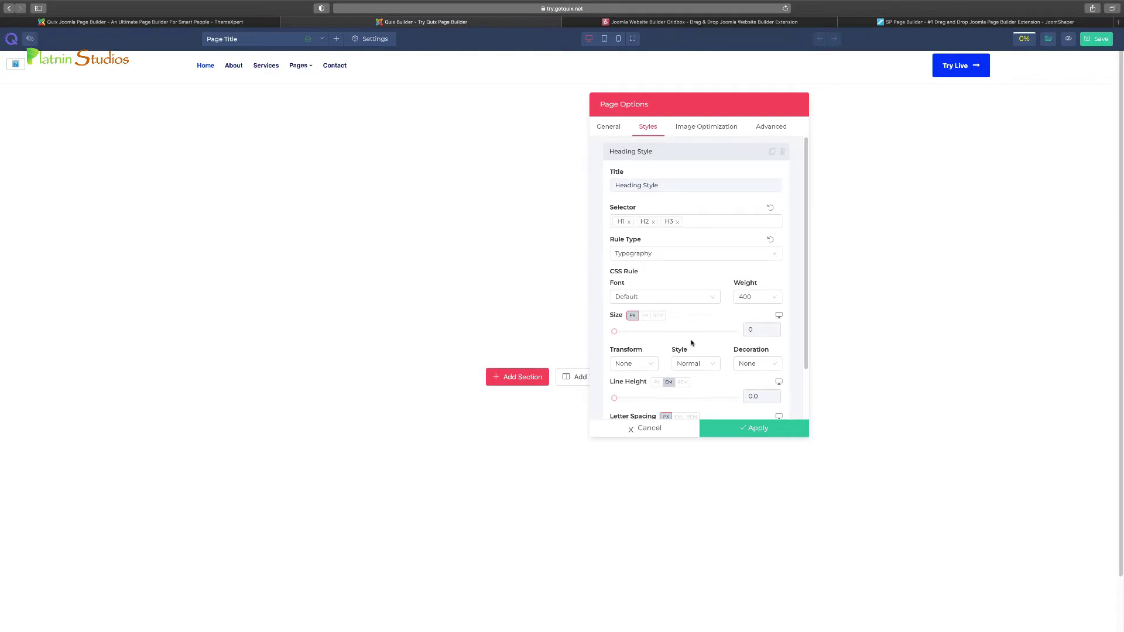
scroll(690, 342, "down", 2)
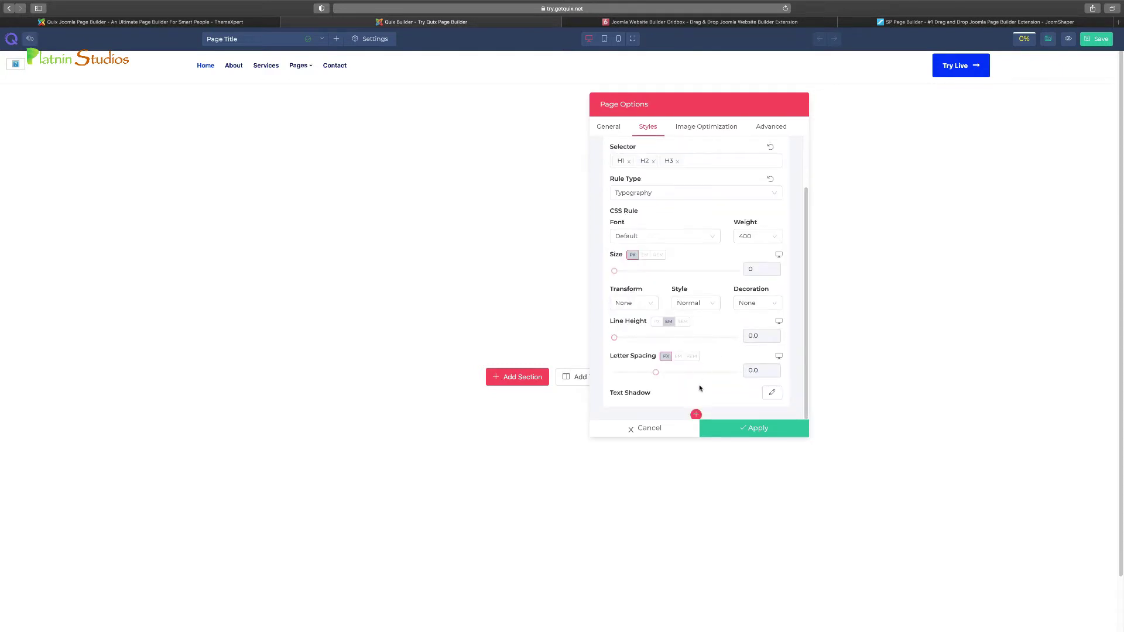
scroll(698, 385, "up", 2)
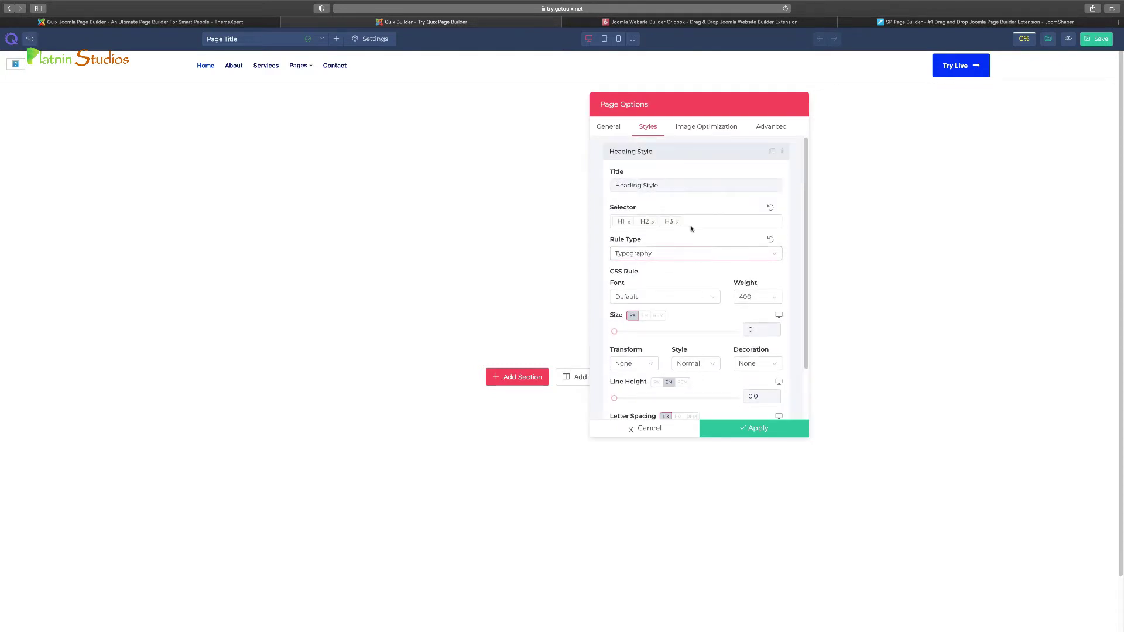
Examine the image optimization and custom CSS and JS options, return to the general options, and close the page options
left_click(700, 128)
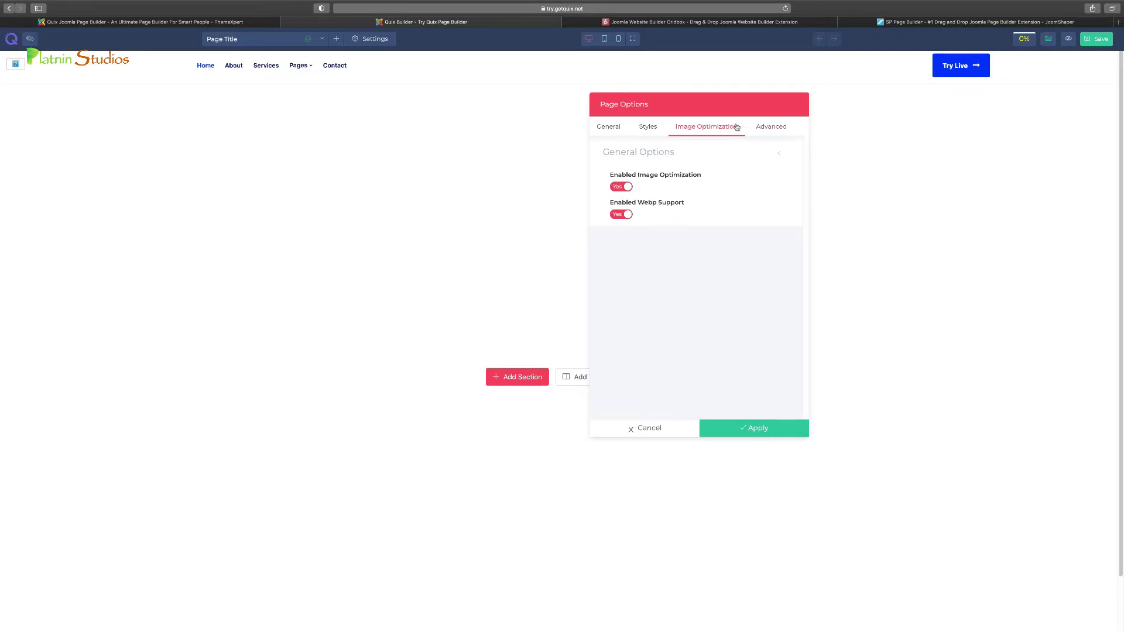
left_click(785, 130)
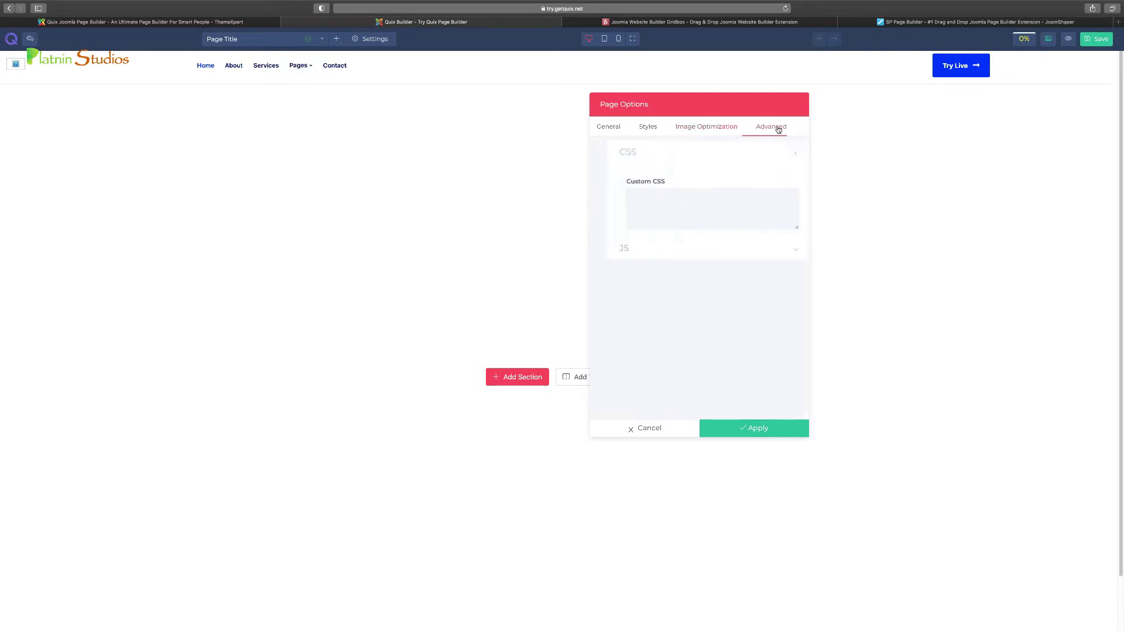
left_click(631, 249)
left_click(660, 153)
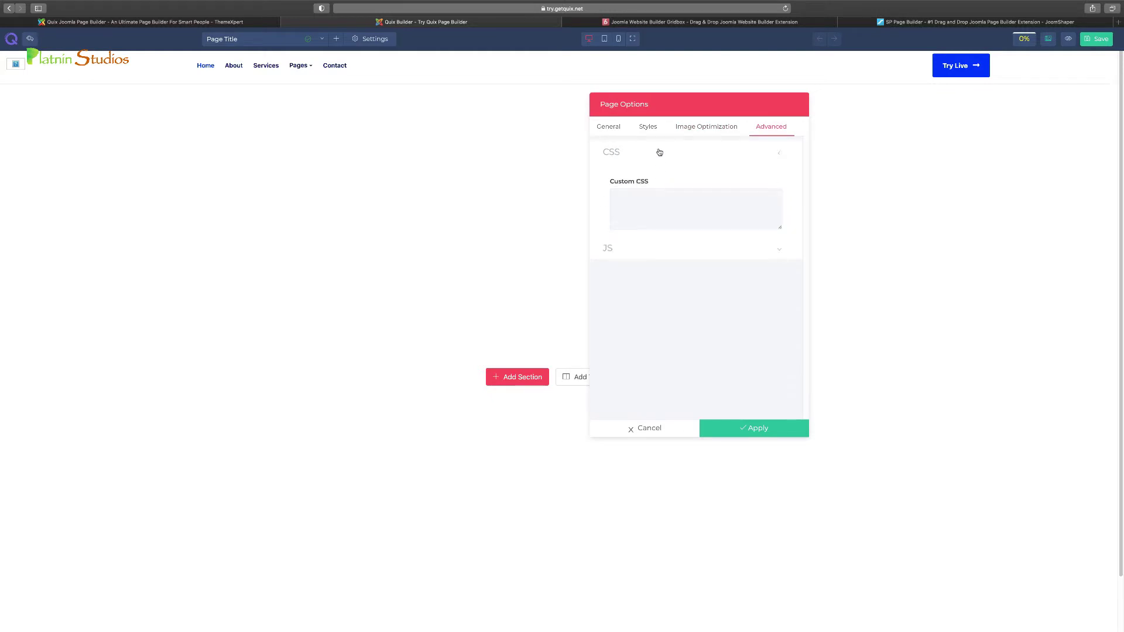
left_click(610, 130)
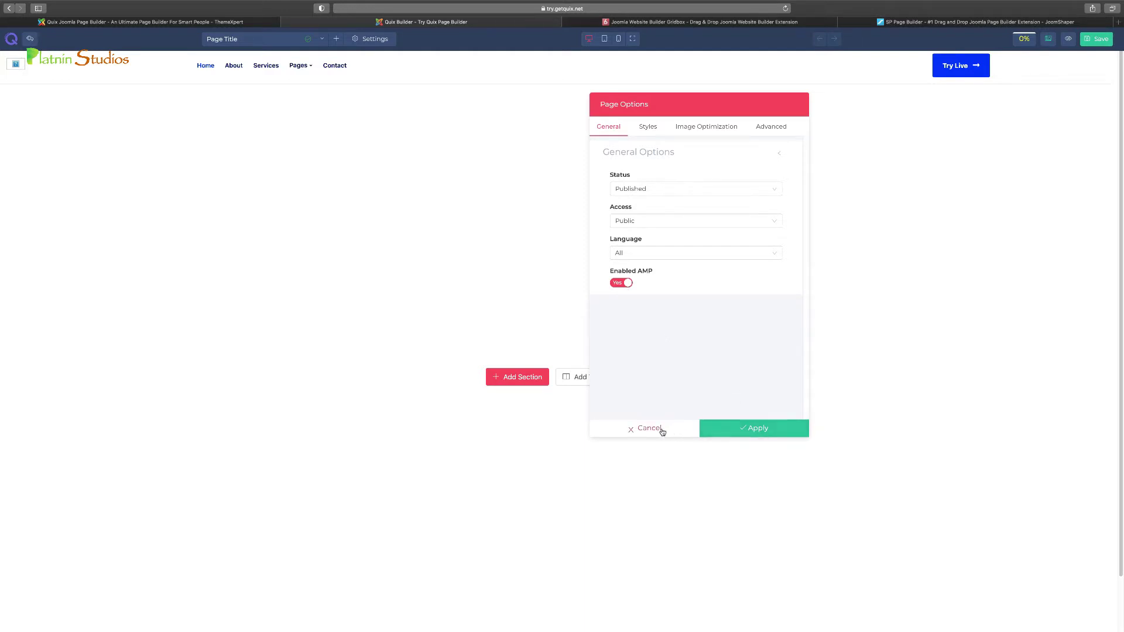
left_click(705, 432)
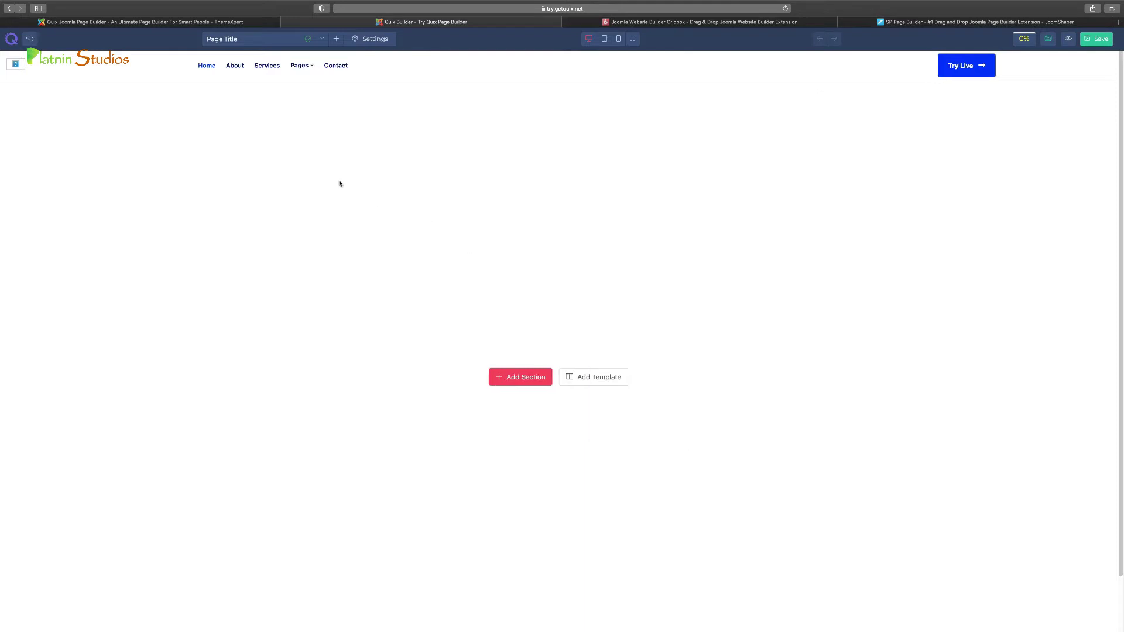
Open the page's SEO settings, move the dialog over the empty page area, and examine its general options
left_click(376, 39)
left_click(369, 72)
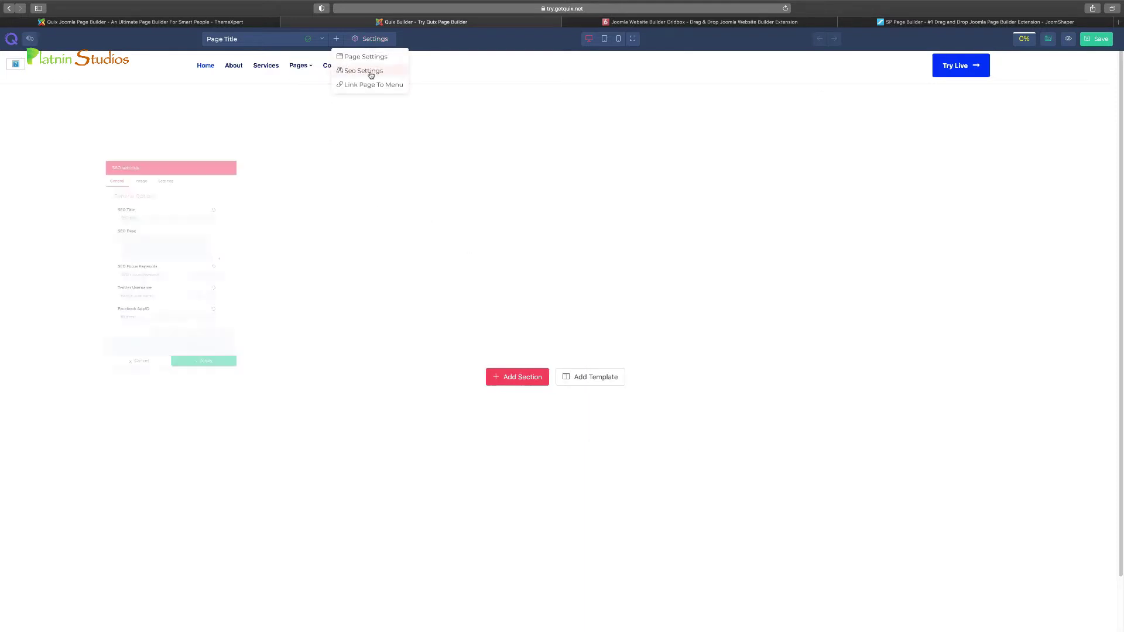
left_click_drag(186, 102, 698, 140)
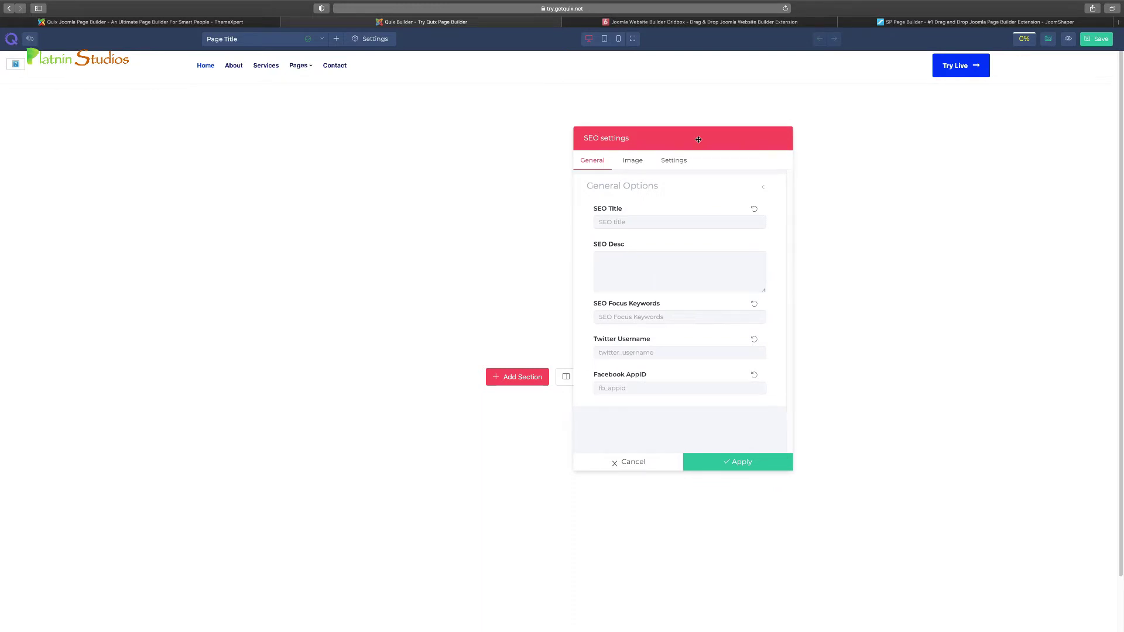
left_click(324, 39)
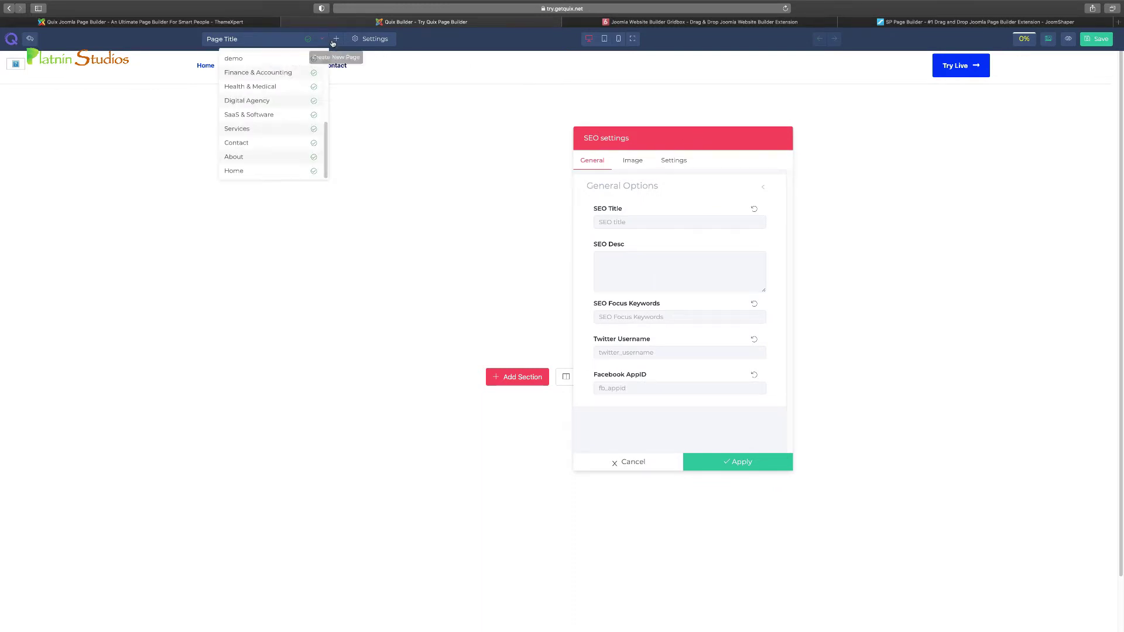
mouse_move(360, 42)
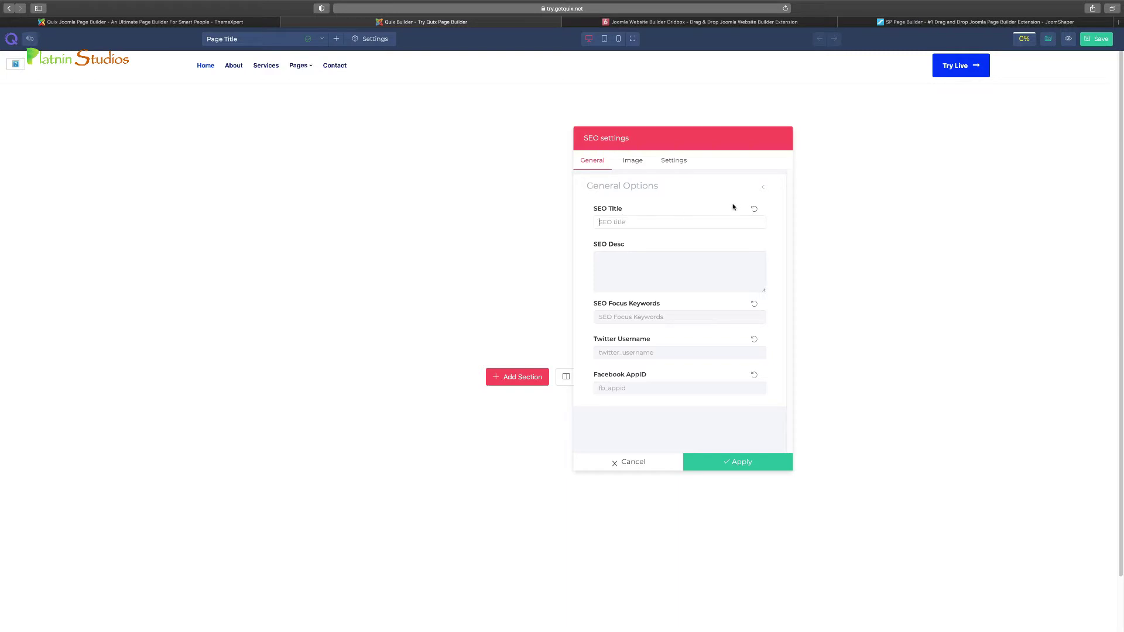
left_click(665, 224)
left_click(765, 187)
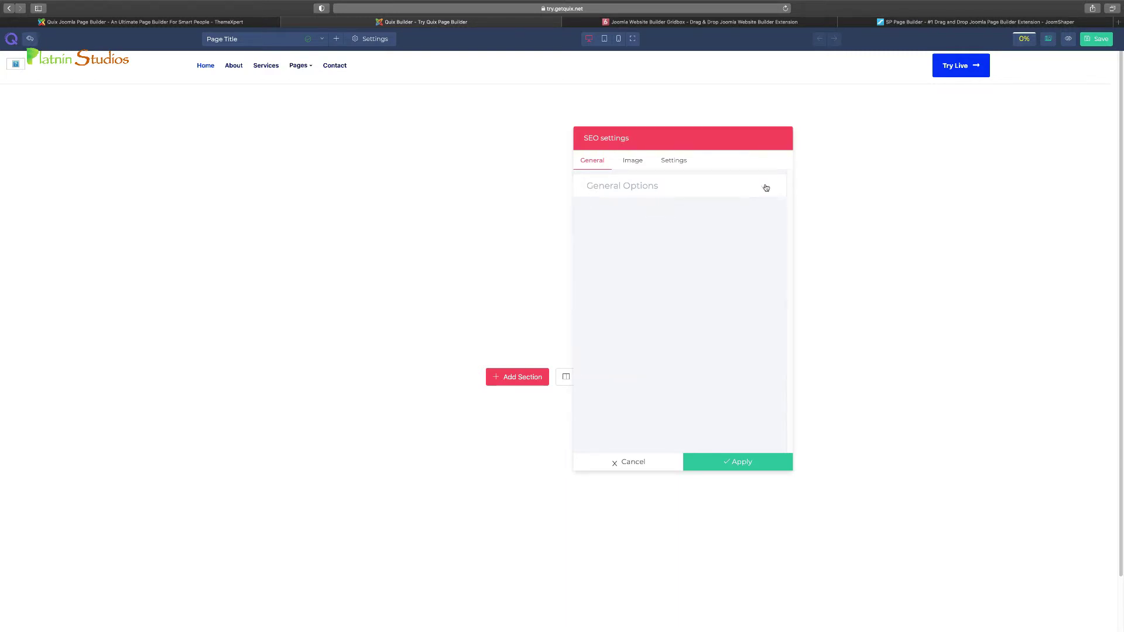
left_click(765, 187)
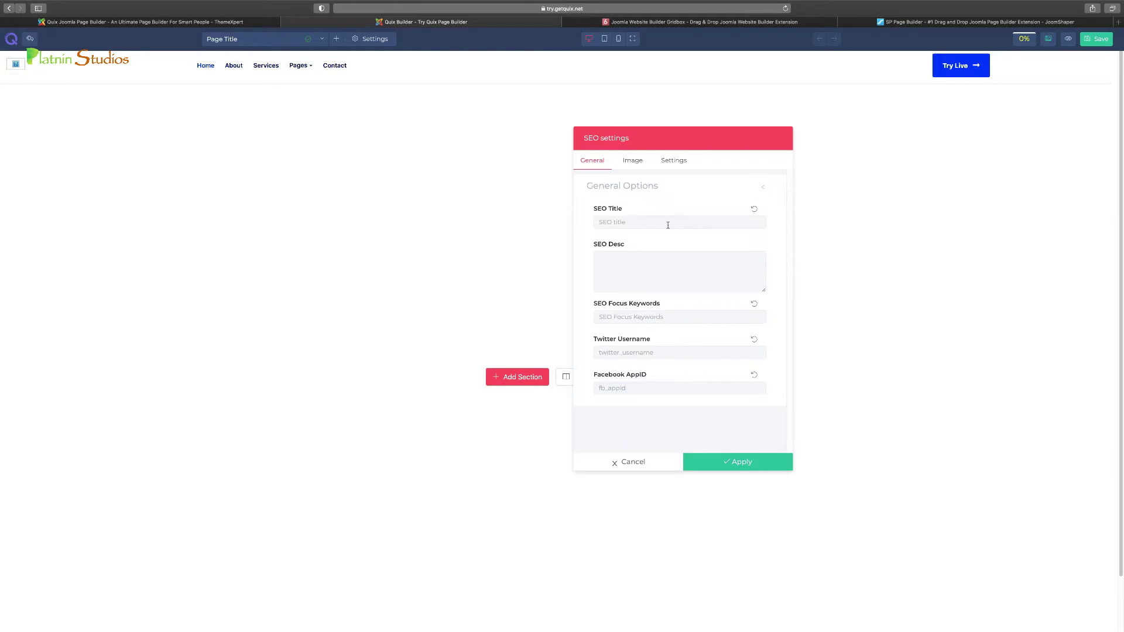
type("P")
key("BackSpace")
key("BackSpace")
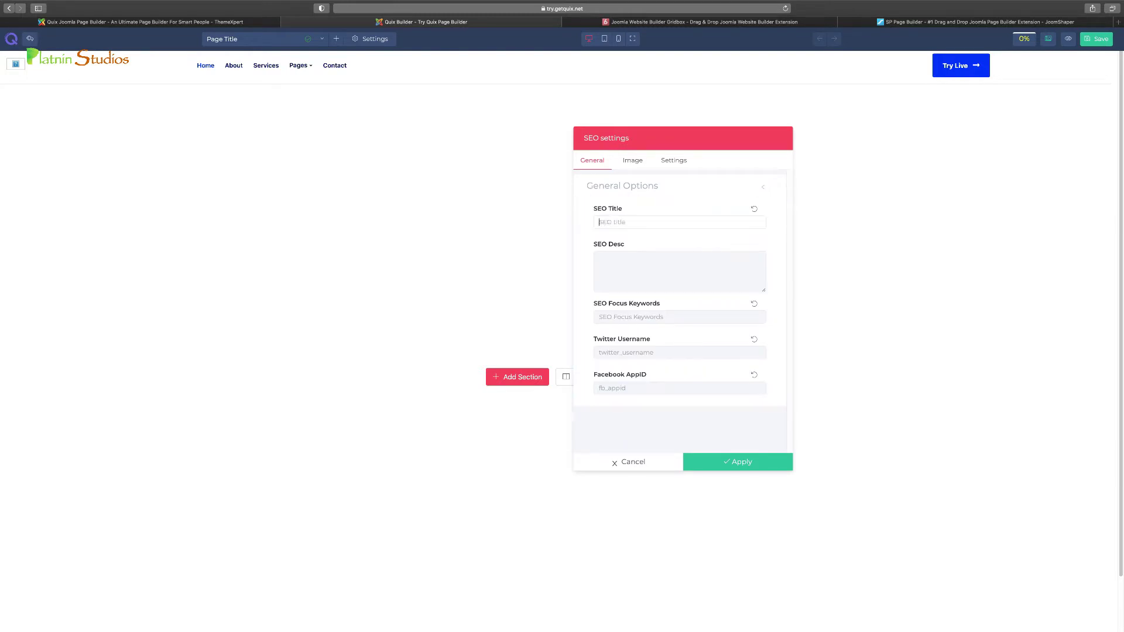
Set the SEO title to "Page Title" and the SEO description to "Description"
type("Page Title")
left_click(658, 278)
type("Description")
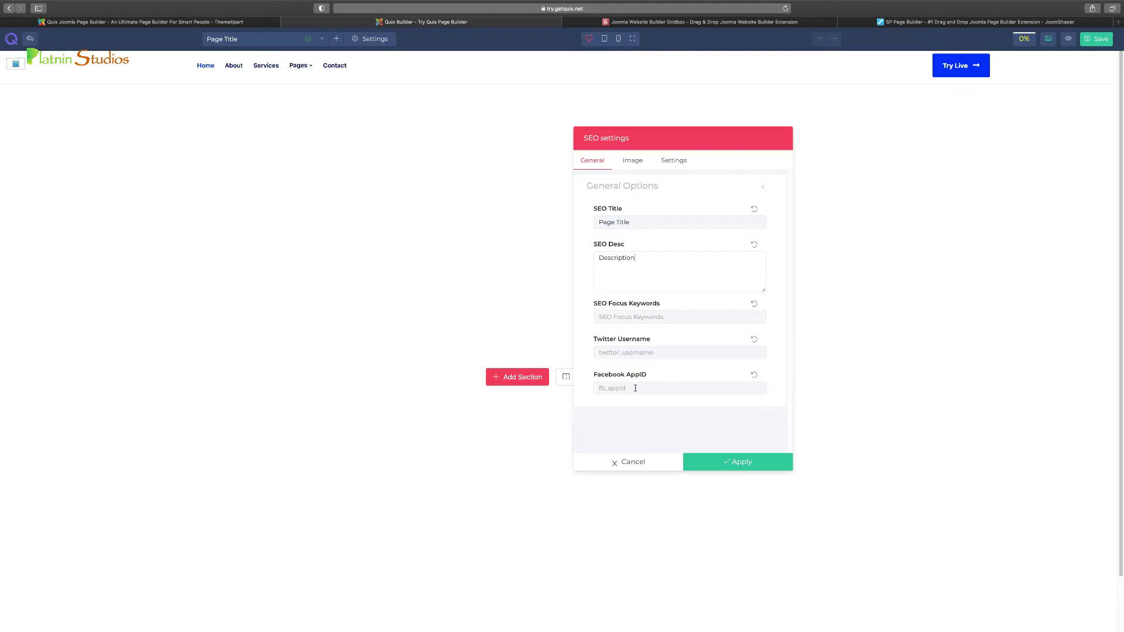
Remove the placeholder from the SEO image and open the media manager to choose a replacement
left_click(633, 167)
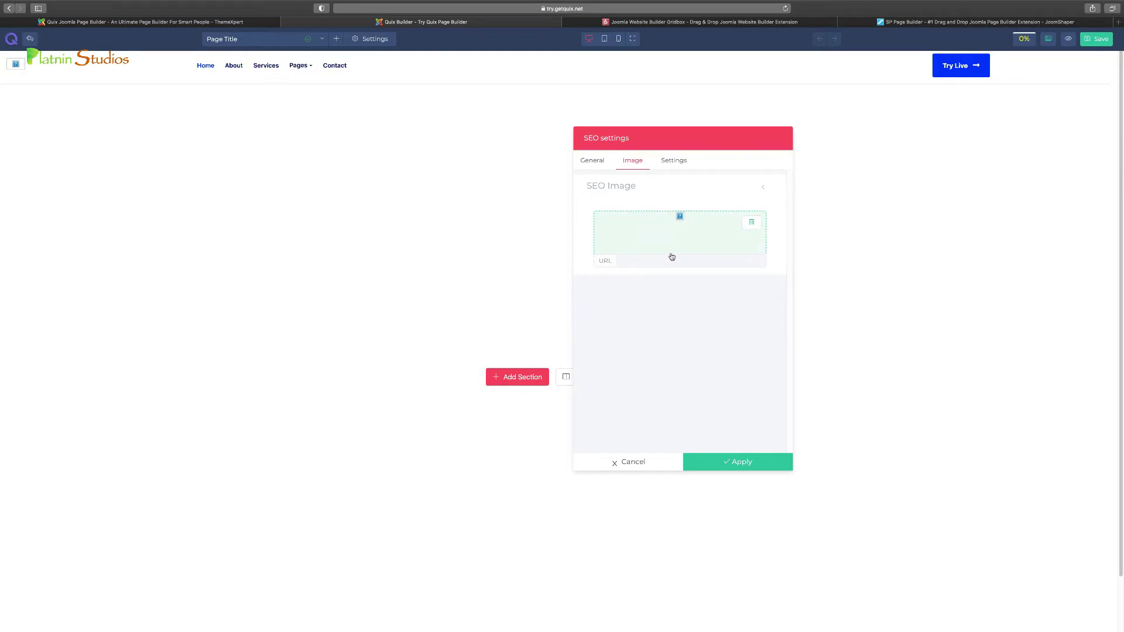
left_click(752, 221)
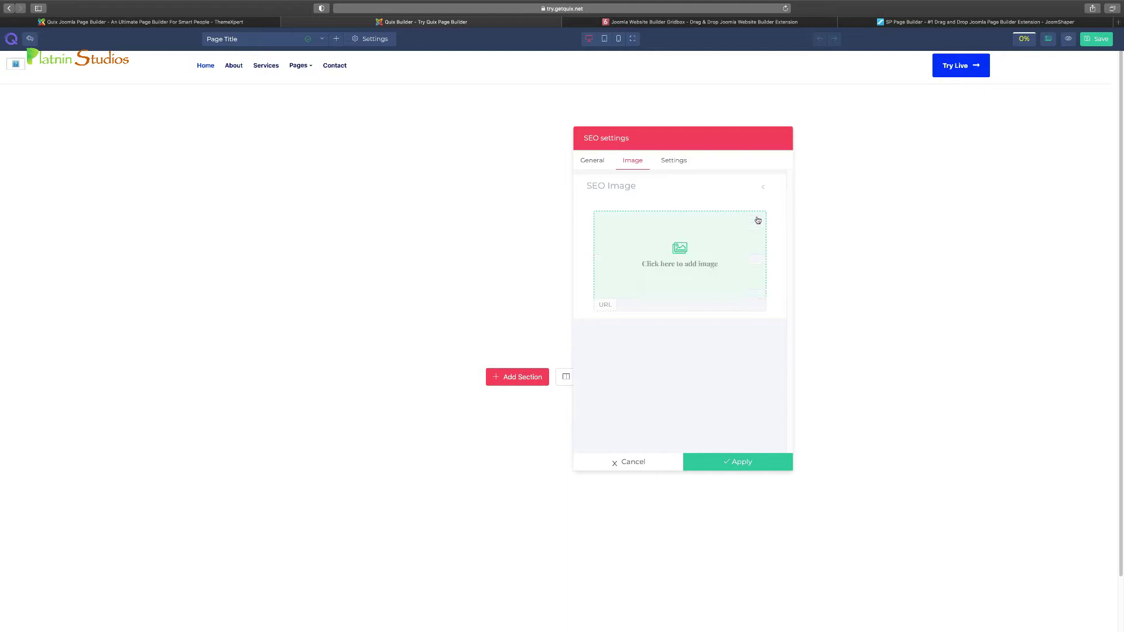
left_click(680, 255)
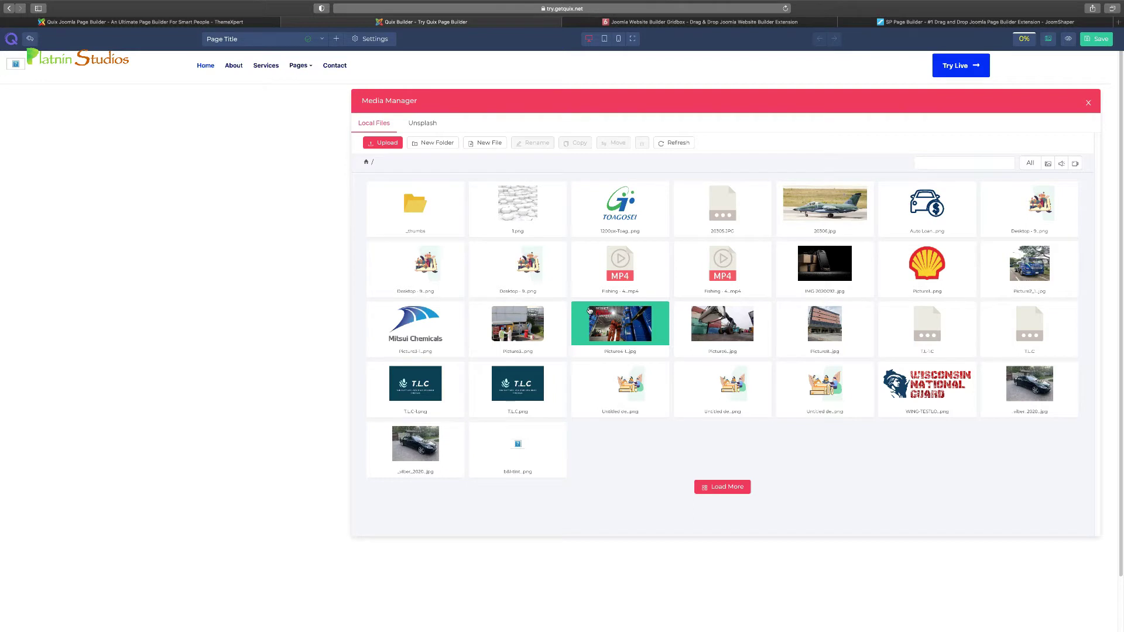
Search the Unsplash library for "cars" and load more results
left_click(427, 123)
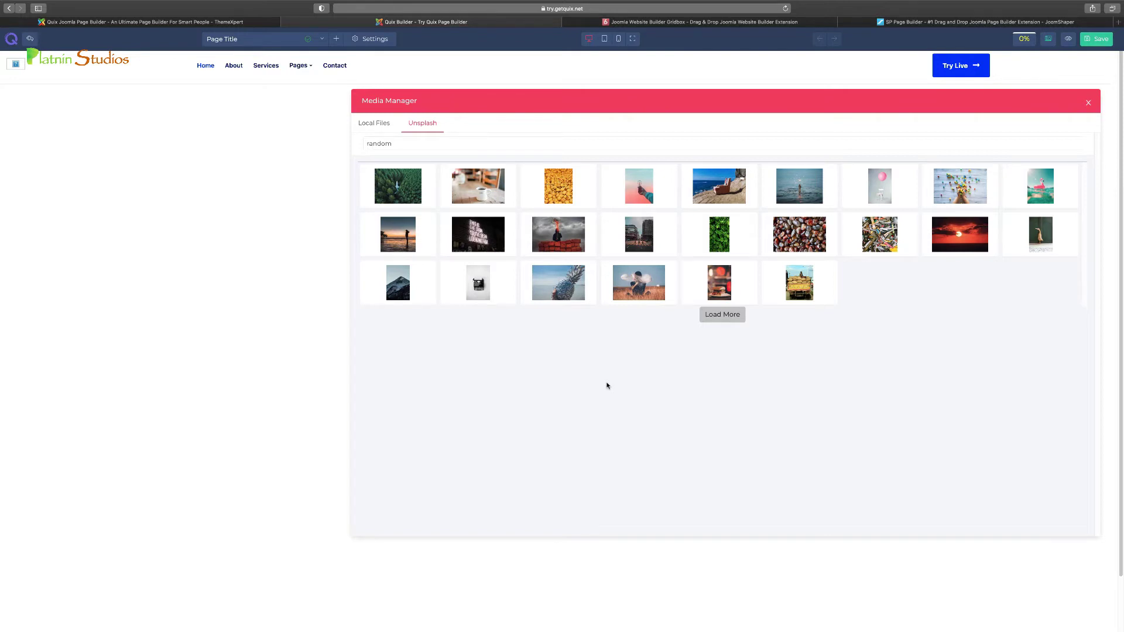
triple_click(477, 143)
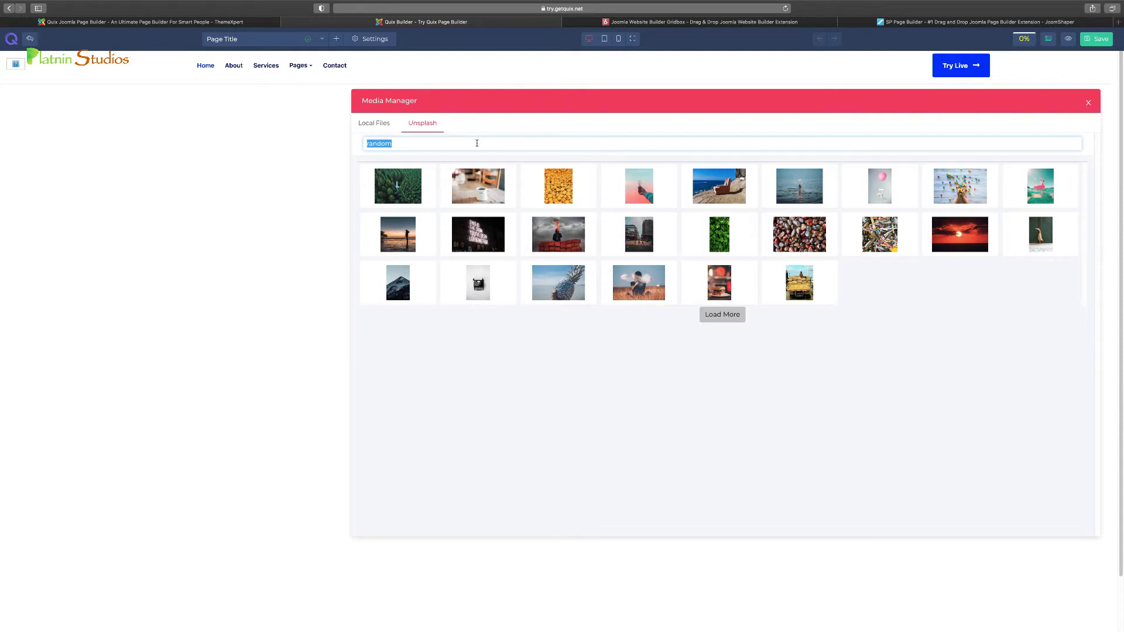
type("cars")
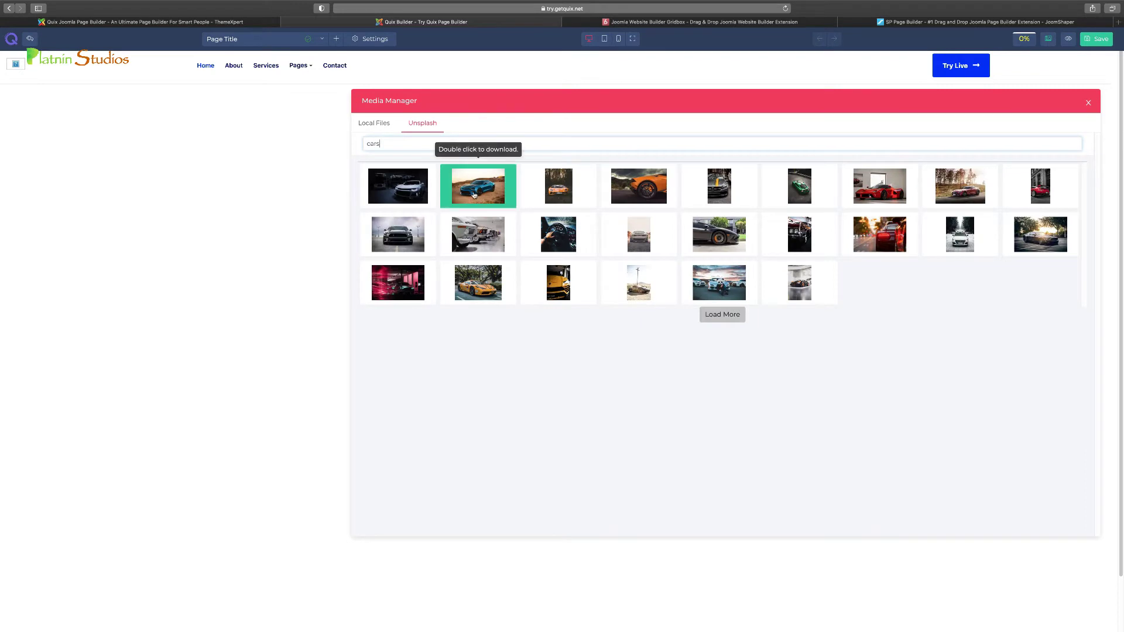
left_click(721, 315)
left_click(859, 234)
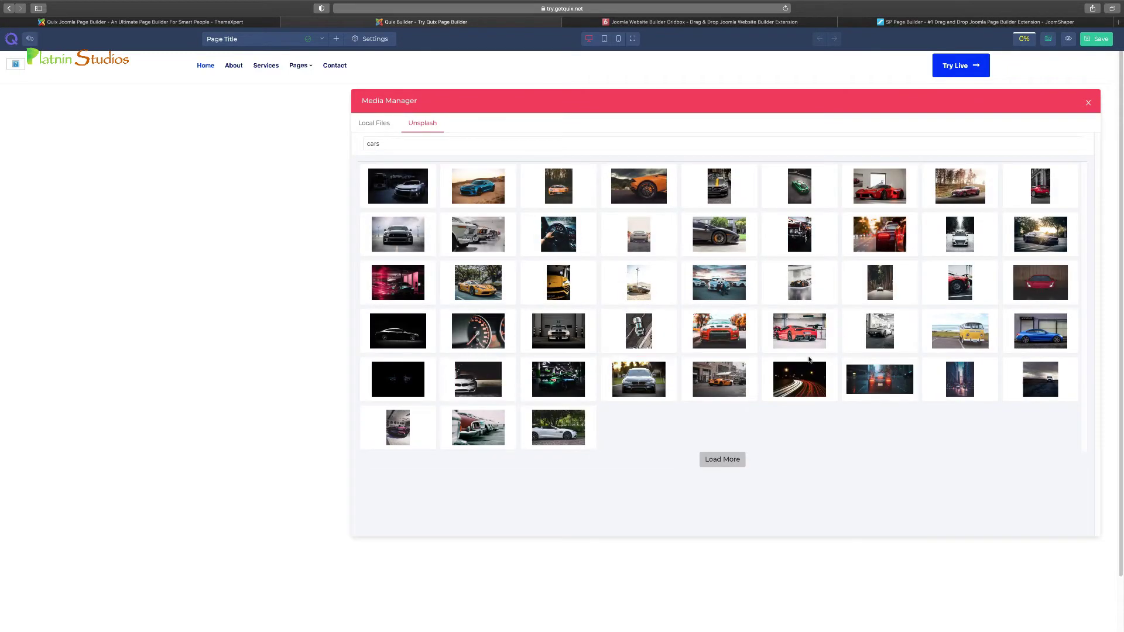
Use the local black car photo _viber_2020-09-22_11-311-51.jpg as the SEO image
left_click(379, 128)
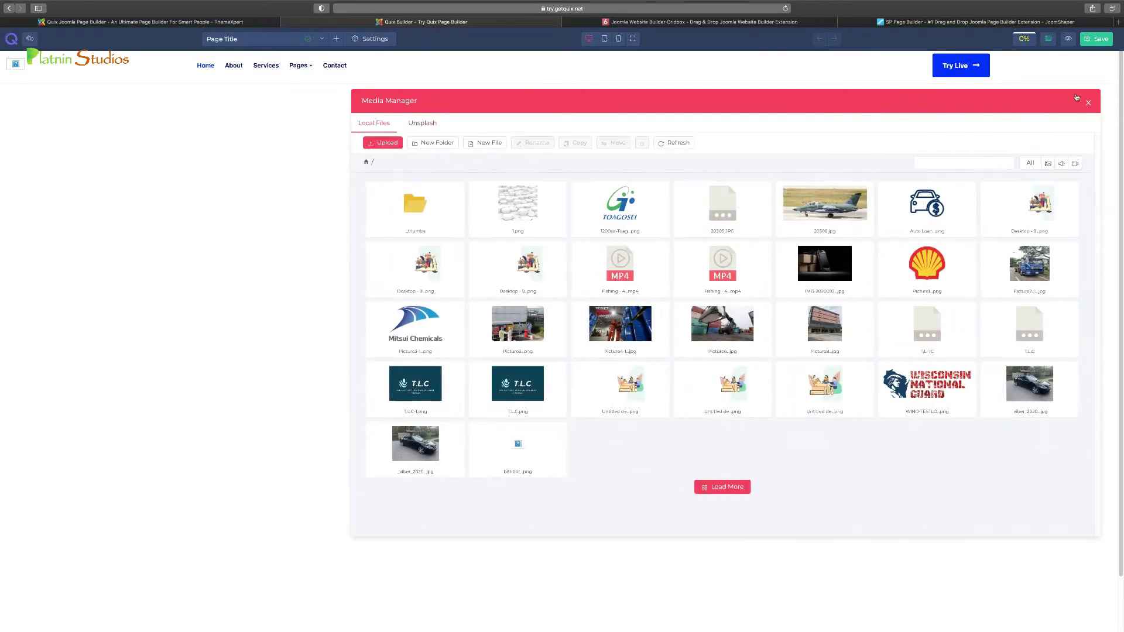
left_click(1087, 105)
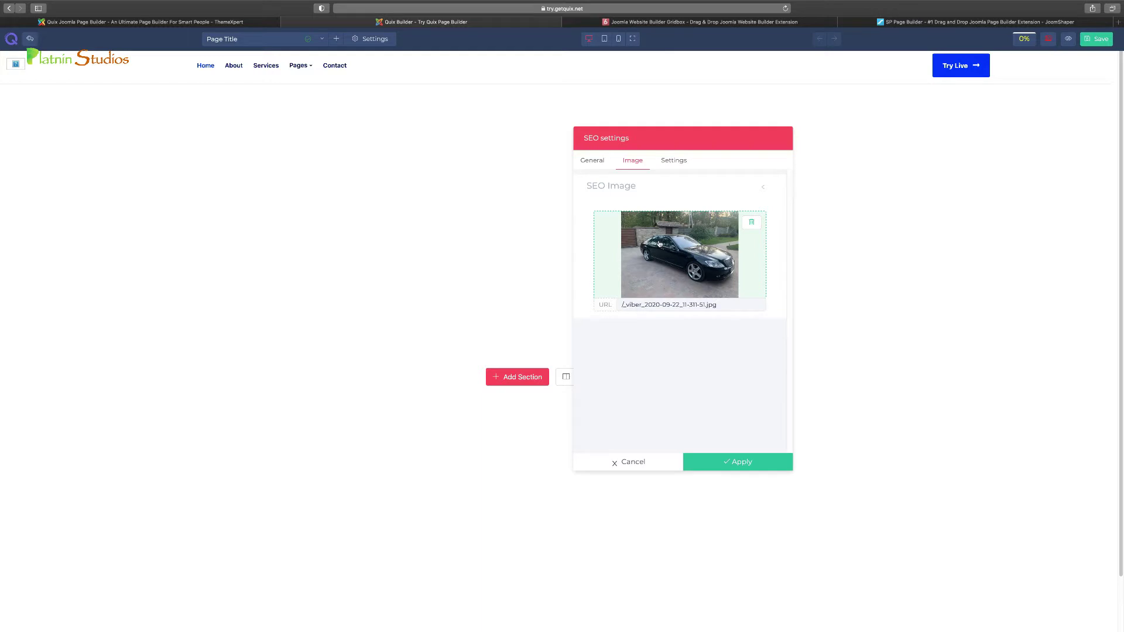
Apply the SEO settings after checking the OpenGraph and Twitter card options, and save the page
left_click(669, 167)
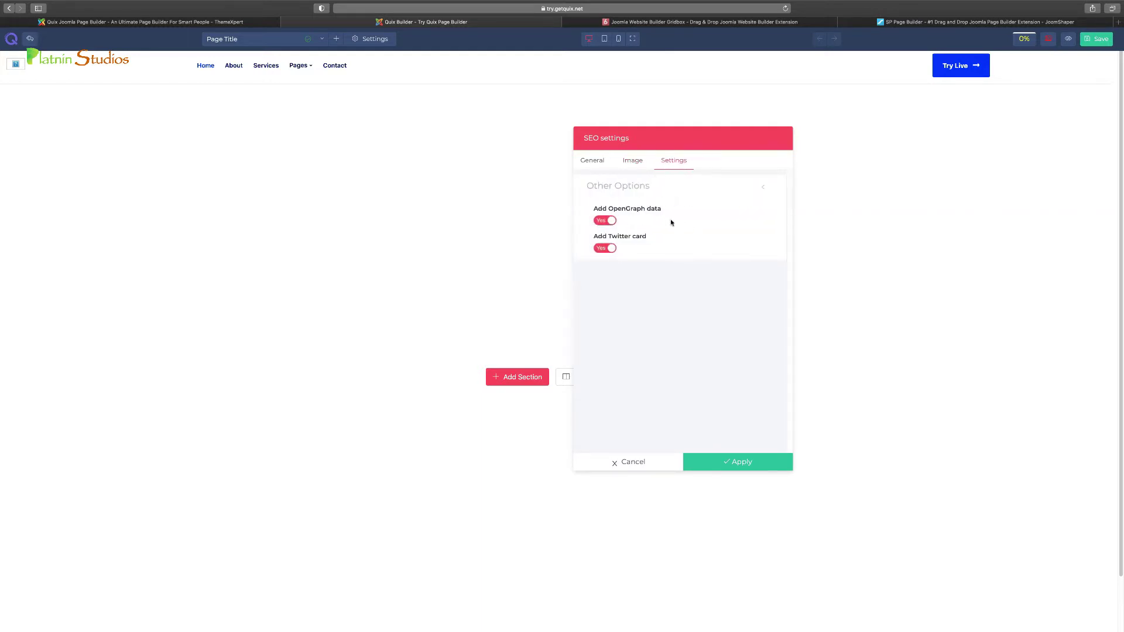
left_click(598, 161)
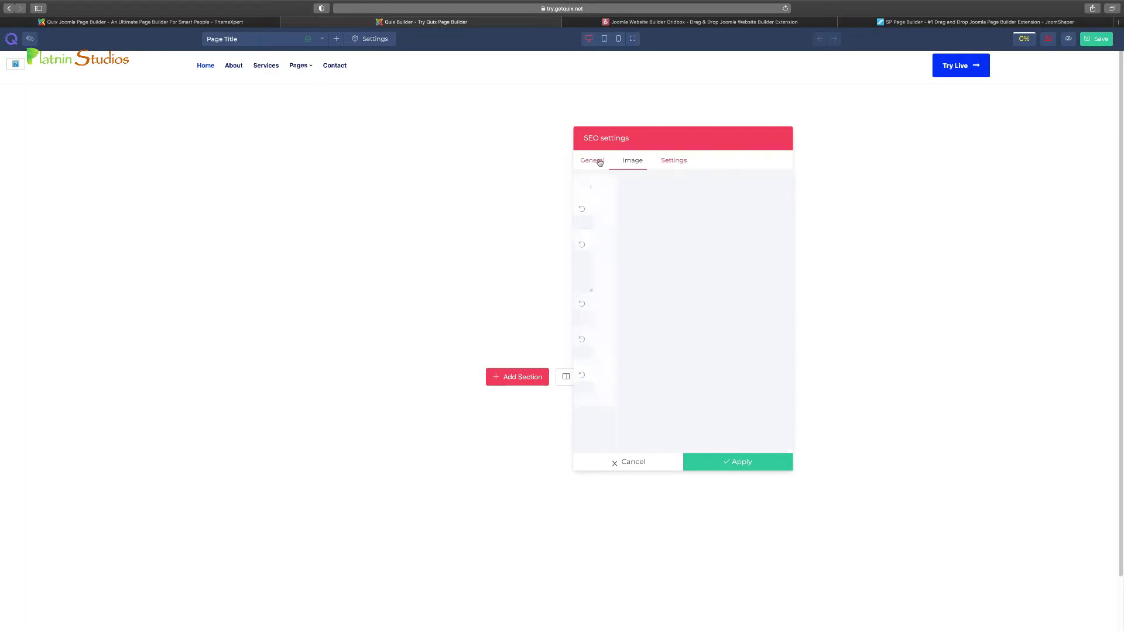
left_click(741, 463)
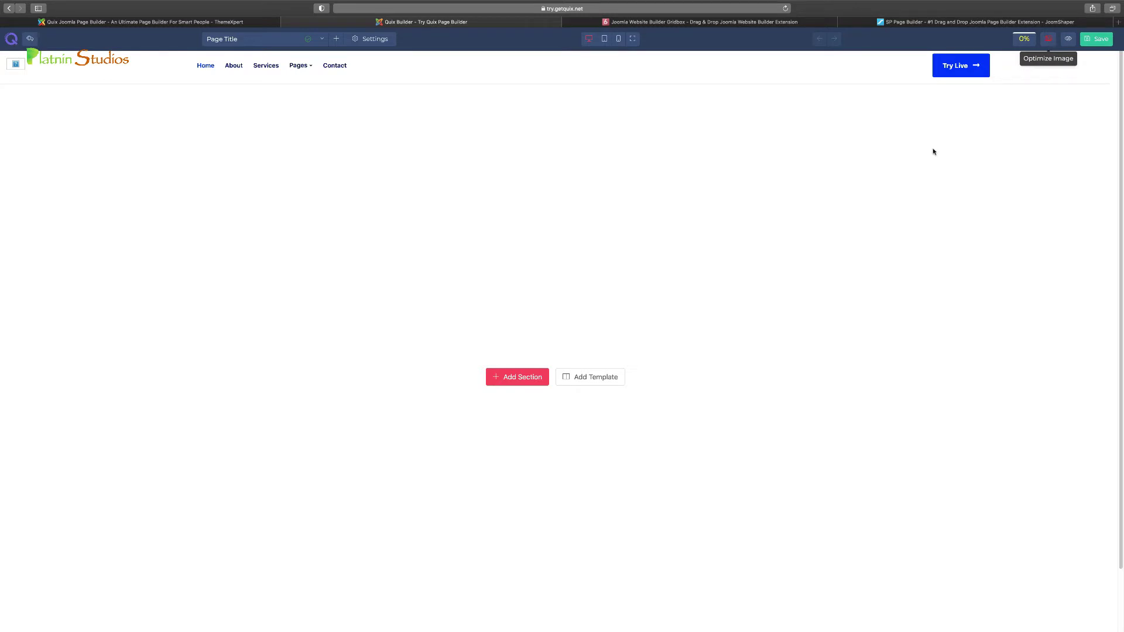
left_click(1104, 44)
Add a section to the page with a layout of two equal columns
left_click(507, 377)
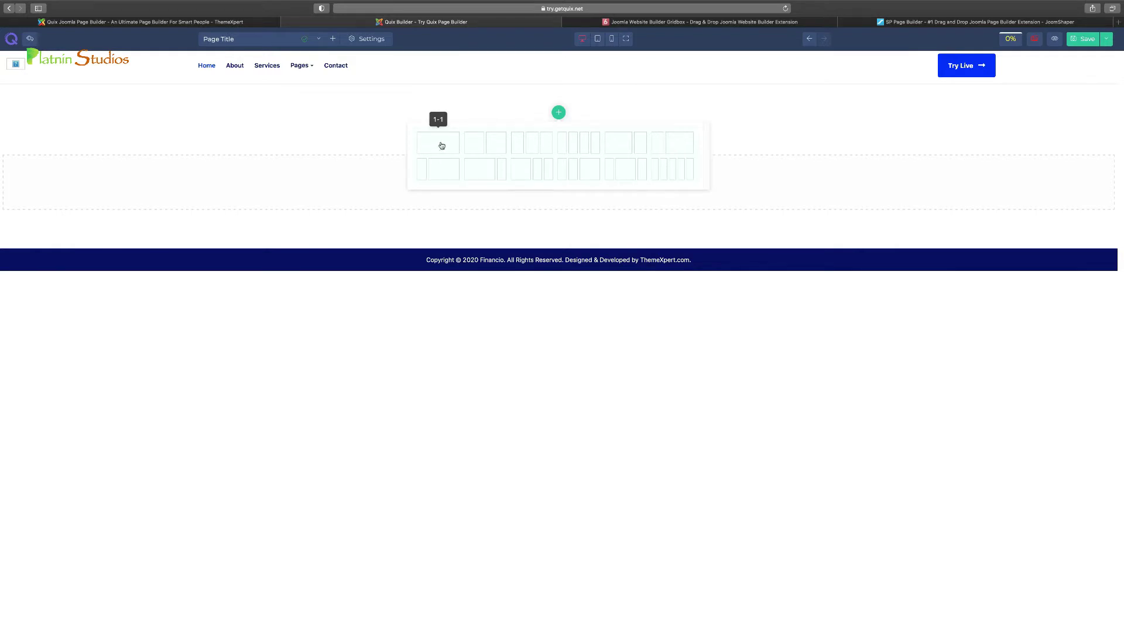
left_click(497, 144)
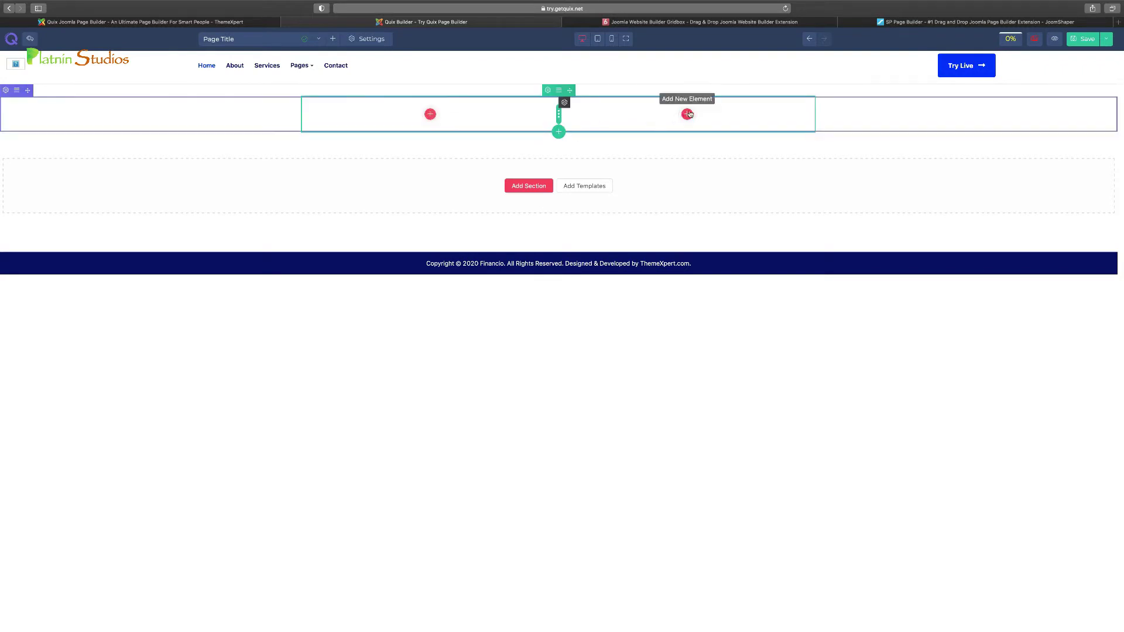
Open the elements list for the first column, move it aside, and examine the All, My Elements, General, Joomla and Pro elements
left_click(429, 115)
left_click_drag(174, 99, 864, 107)
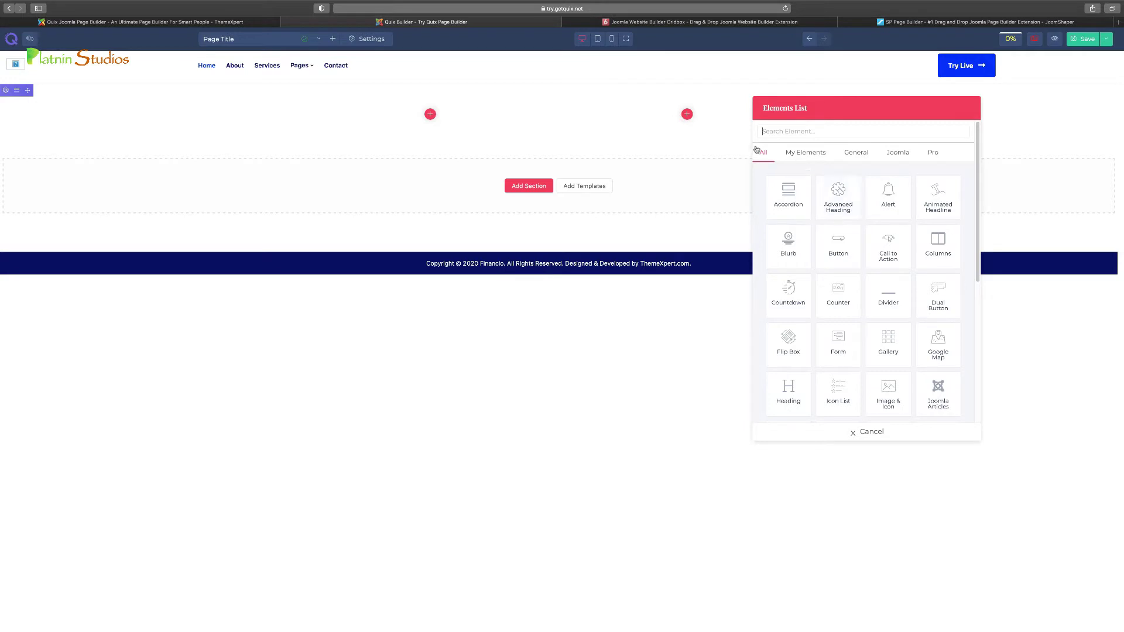
scroll(861, 275, "down", 5)
scroll(846, 325, "up", 5)
left_click(812, 156)
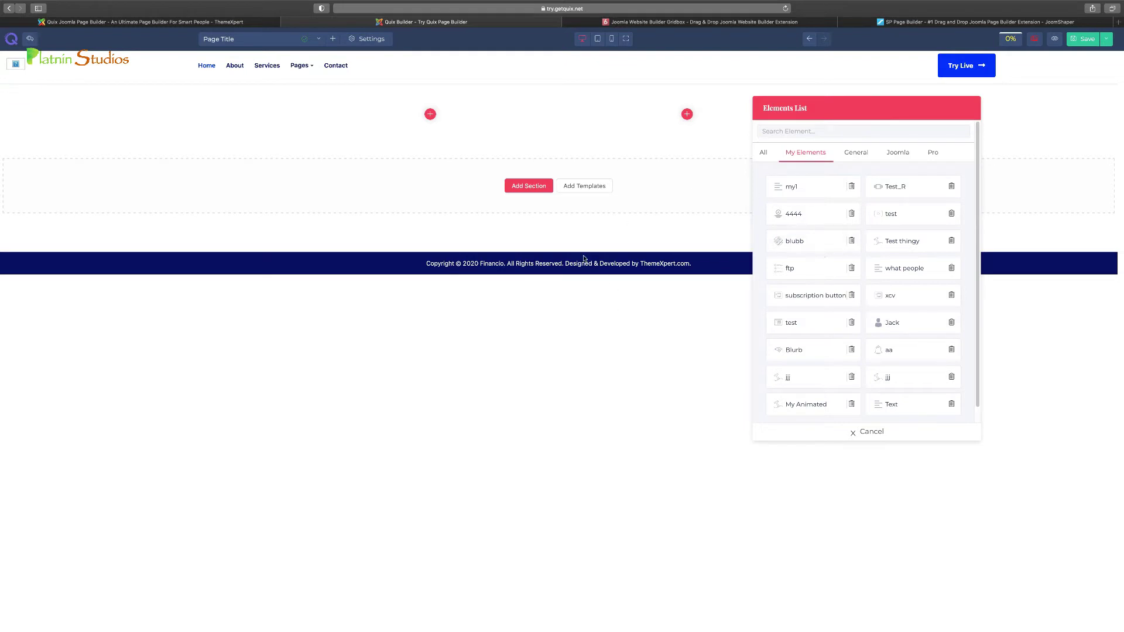
left_click(863, 153)
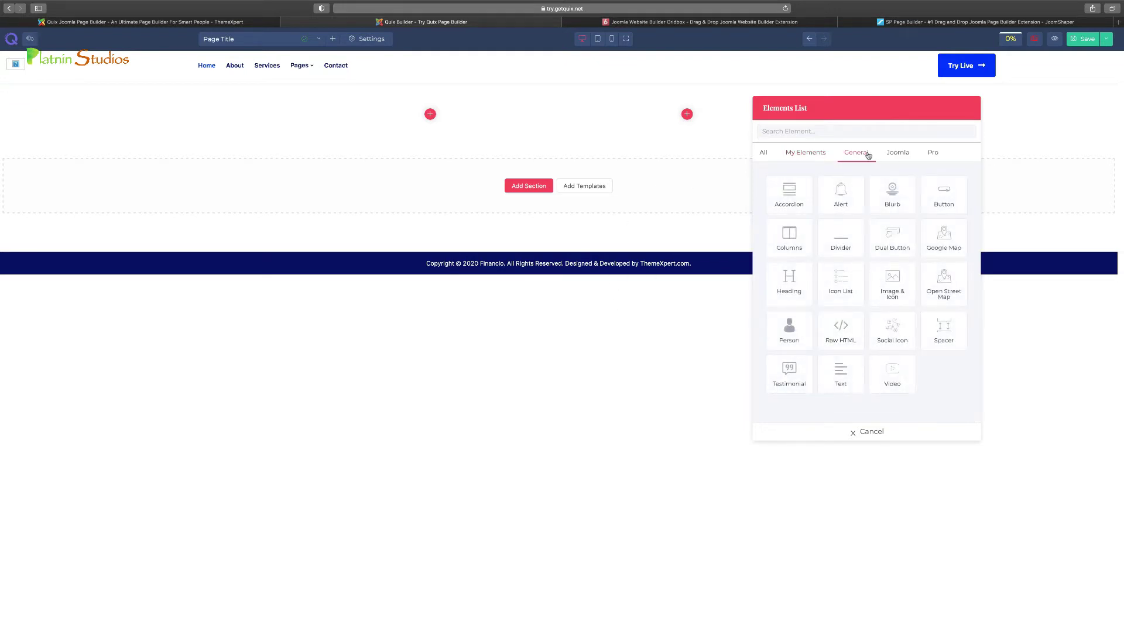
left_click(896, 155)
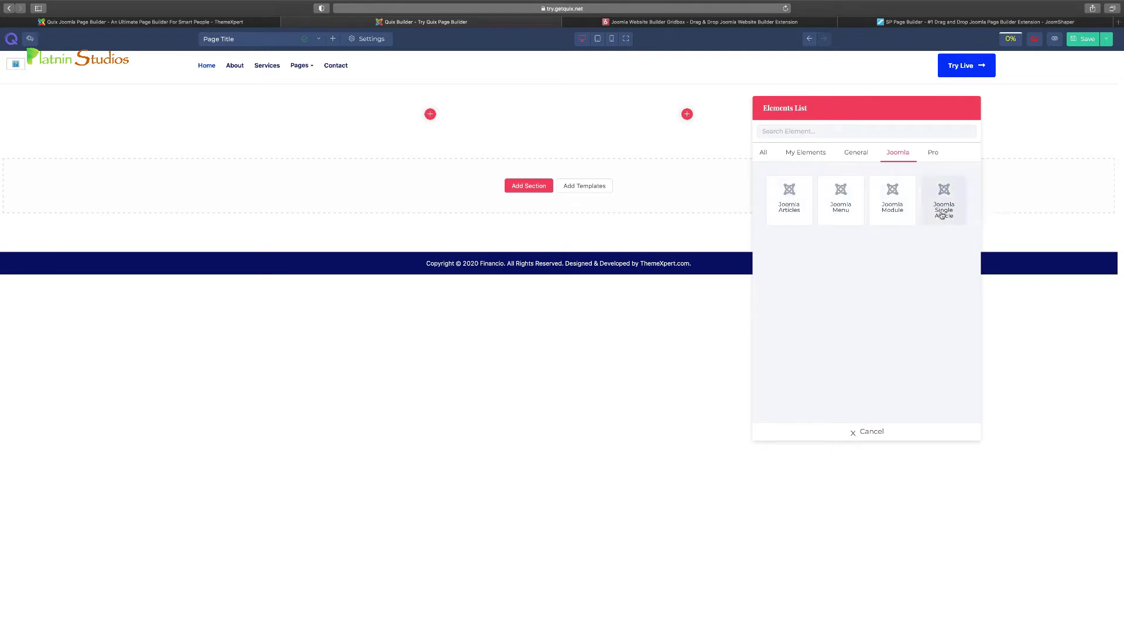
left_click(933, 152)
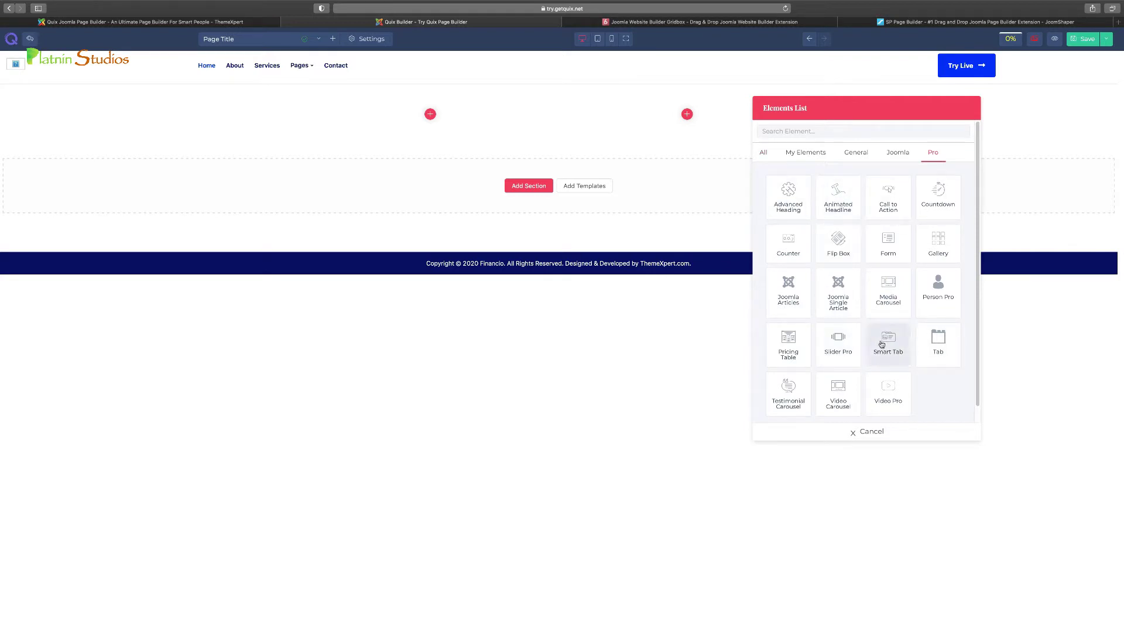
scroll(885, 342, "down", 1)
scroll(885, 344, "up", 1)
left_click(763, 154)
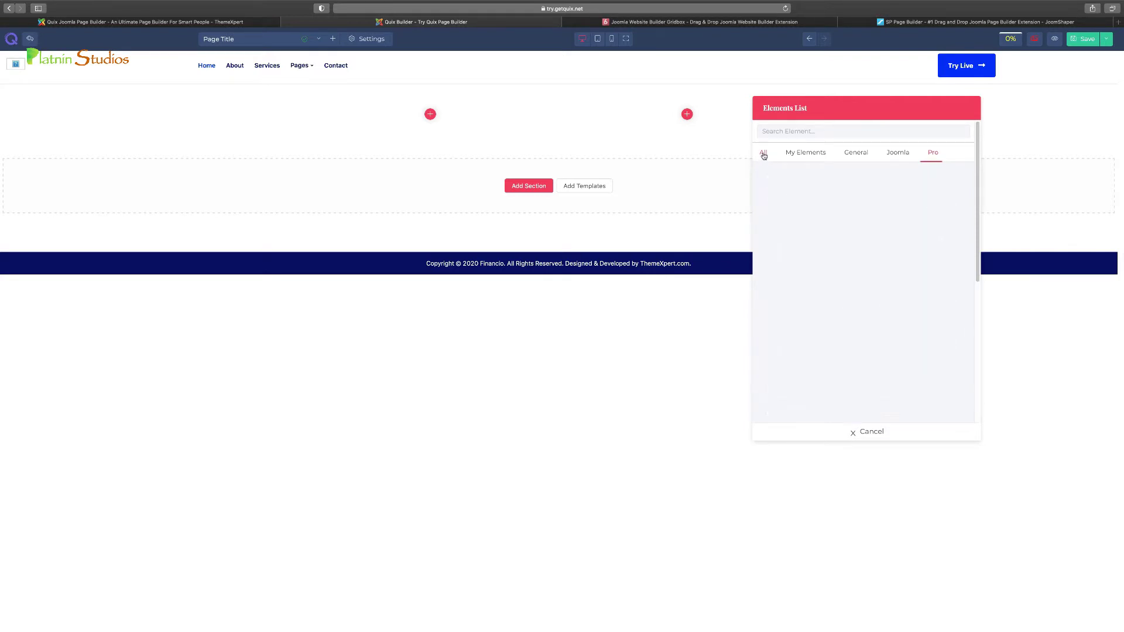
scroll(882, 267, "down", 5)
scroll(884, 287, "up", 5)
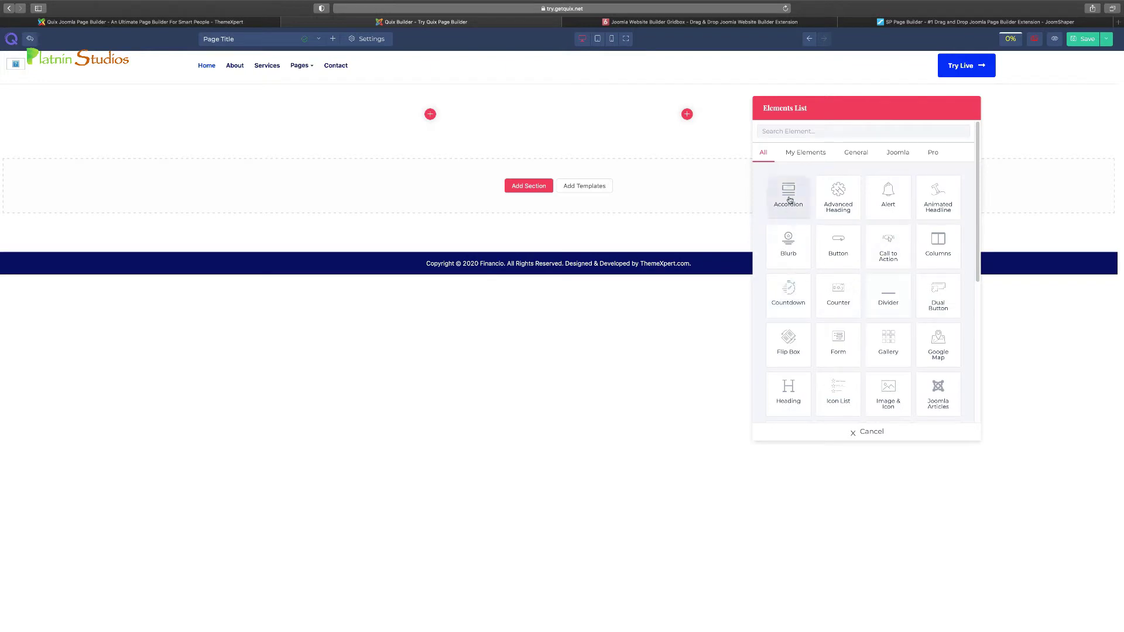
Add an Accordion element to the section's first column
mouse_move(790, 200)
left_mouse_down()
mouse_move(419, 107)
mouse_move(792, 195)
left_mouse_up()
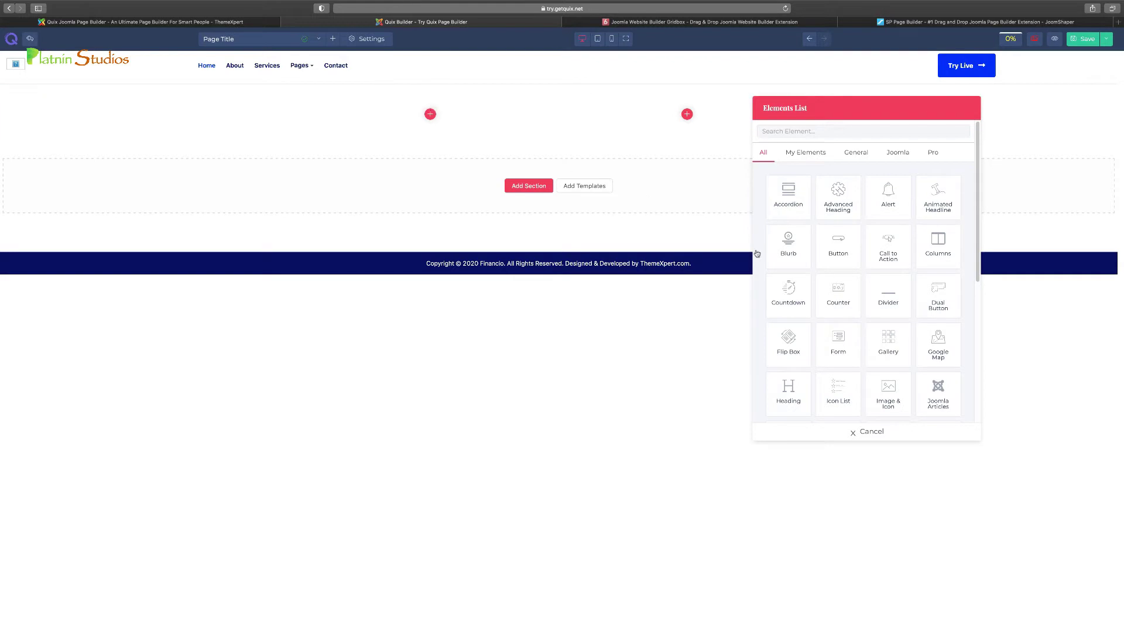
left_click(792, 194)
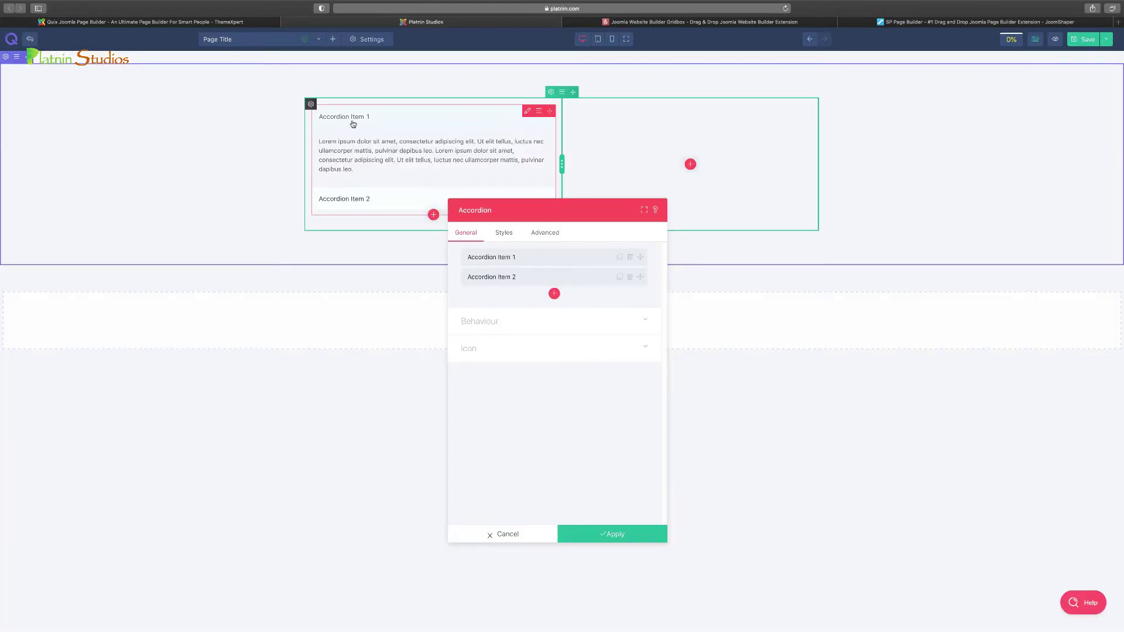
Examine the accordion's behaviour options and the title, description and tab icon settings of Accordion Item 1
left_click(500, 321)
left_click(472, 351)
left_click(472, 351)
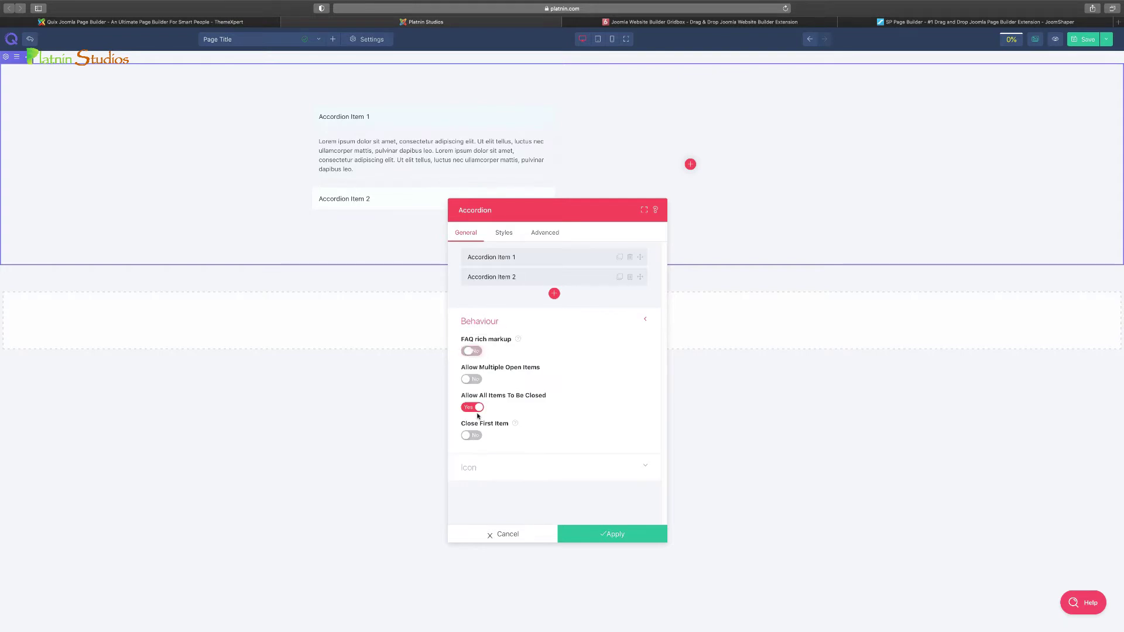
left_click(519, 259)
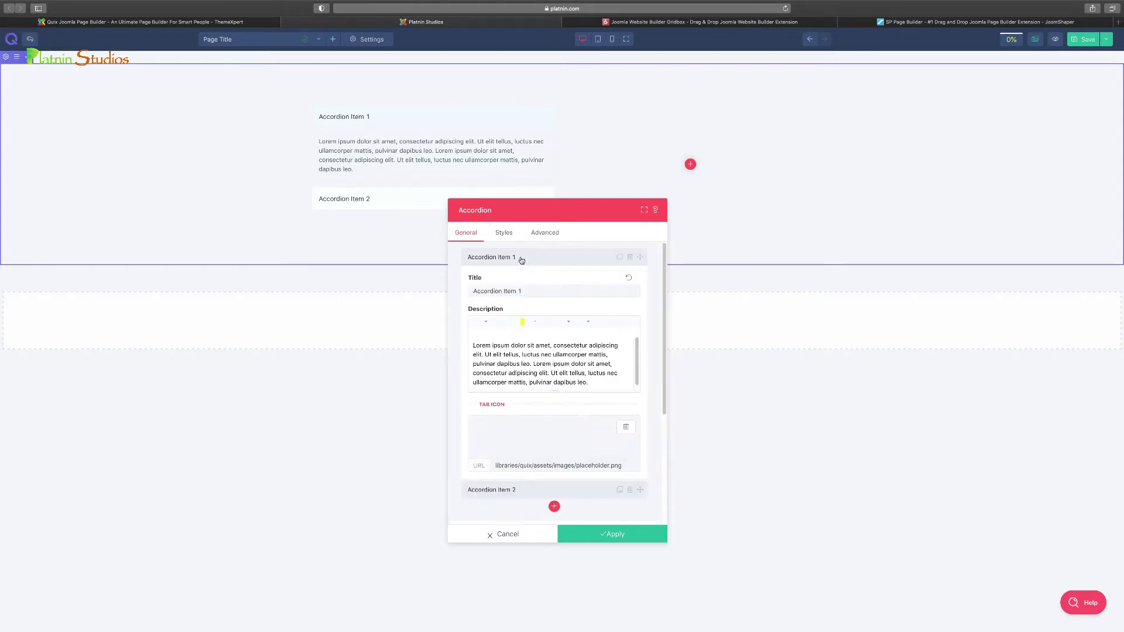
left_click_drag(520, 207, 644, 181)
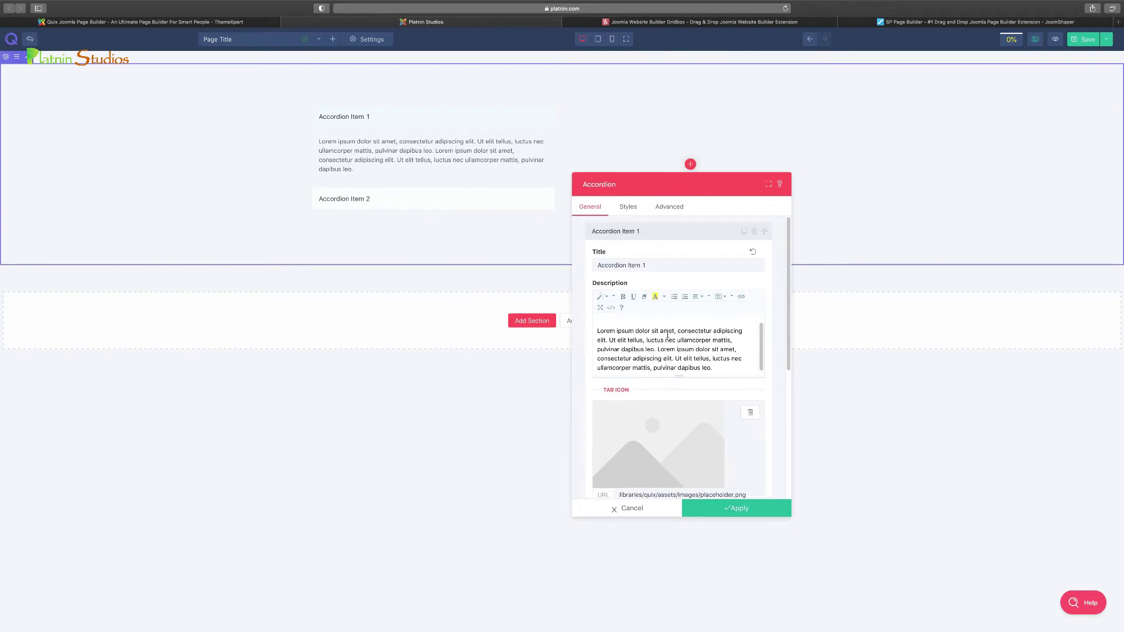
left_click(631, 232)
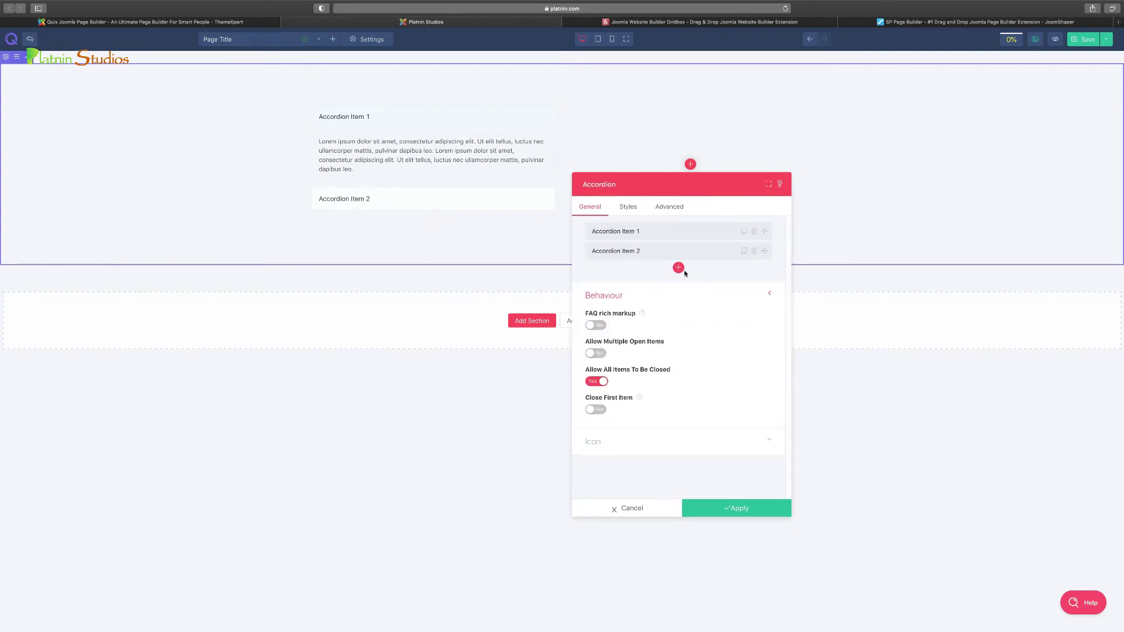
Duplicate Accordion Item 2 and set the first accordion item's title to "Title One"
left_click(744, 251)
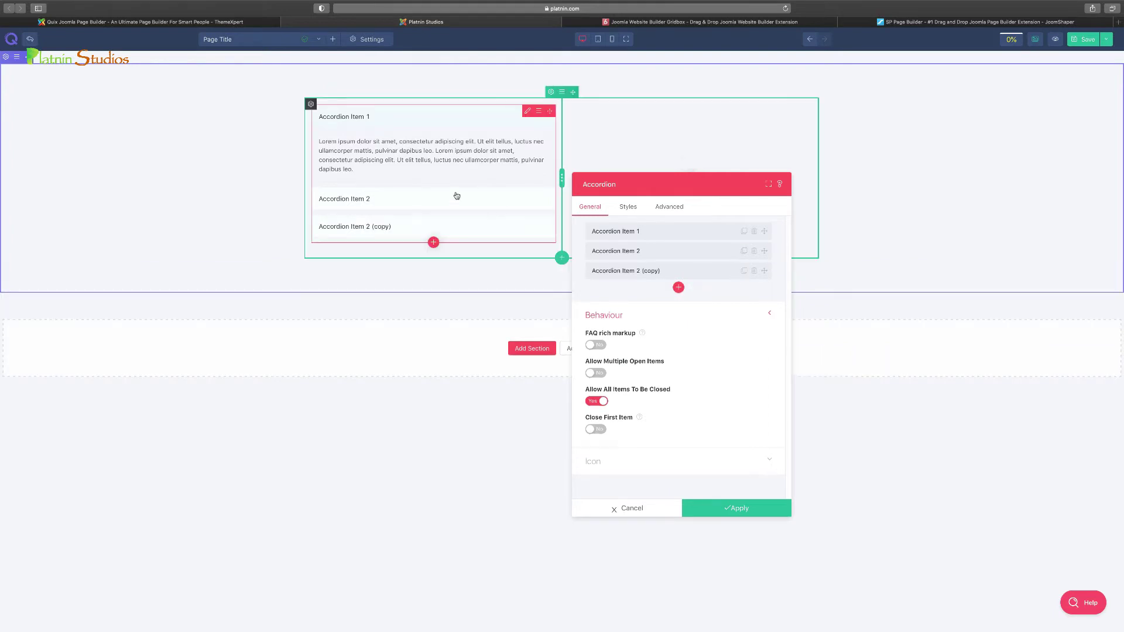
left_click(630, 234)
triple_click(635, 266)
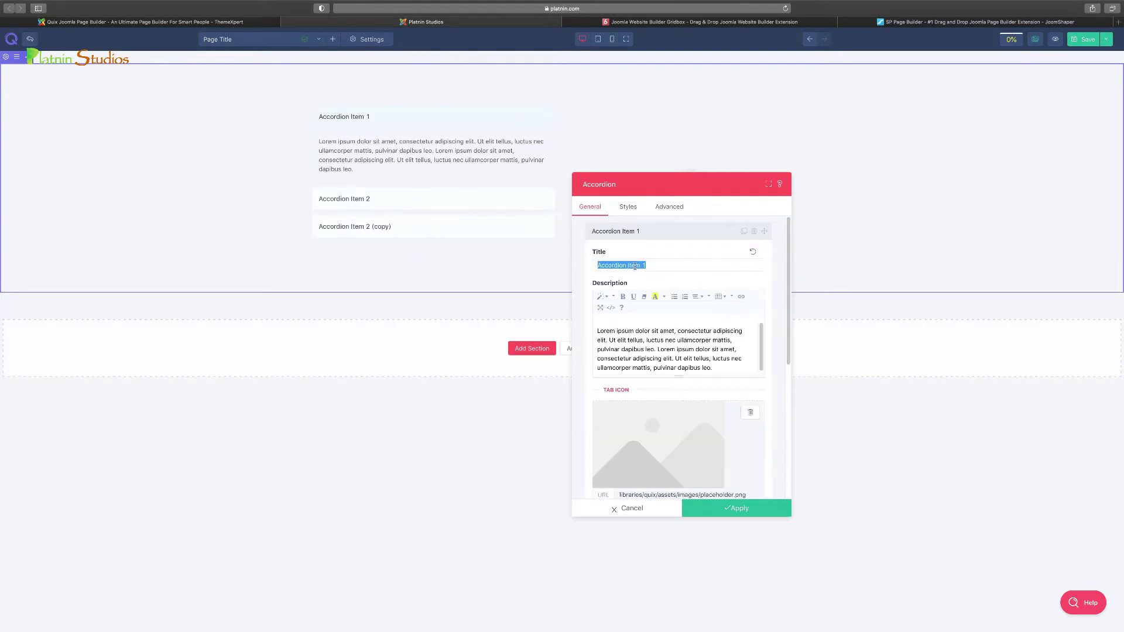
type("Title One")
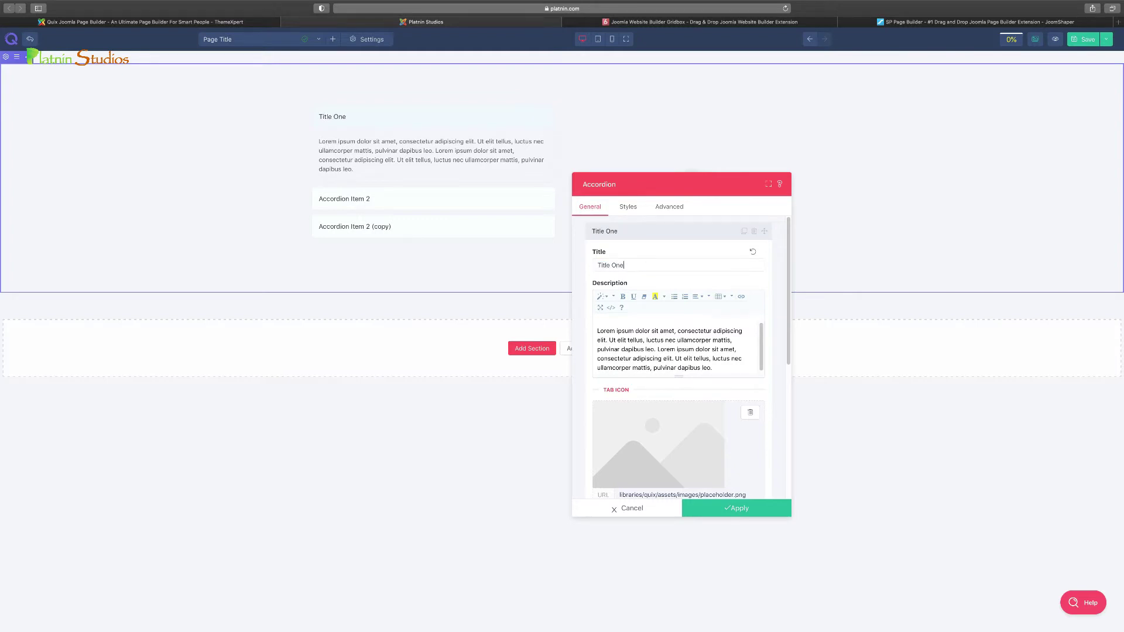
left_click(652, 234)
Set the second accordion item's title to "Title 2"
left_click(640, 251)
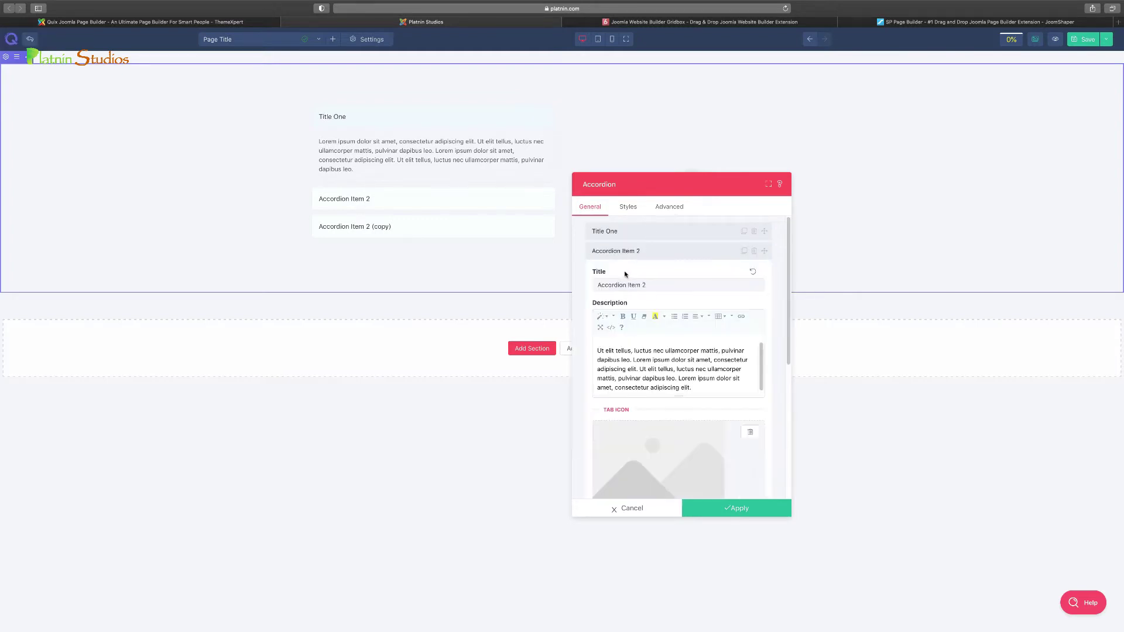
triple_click(625, 285)
type("Title")
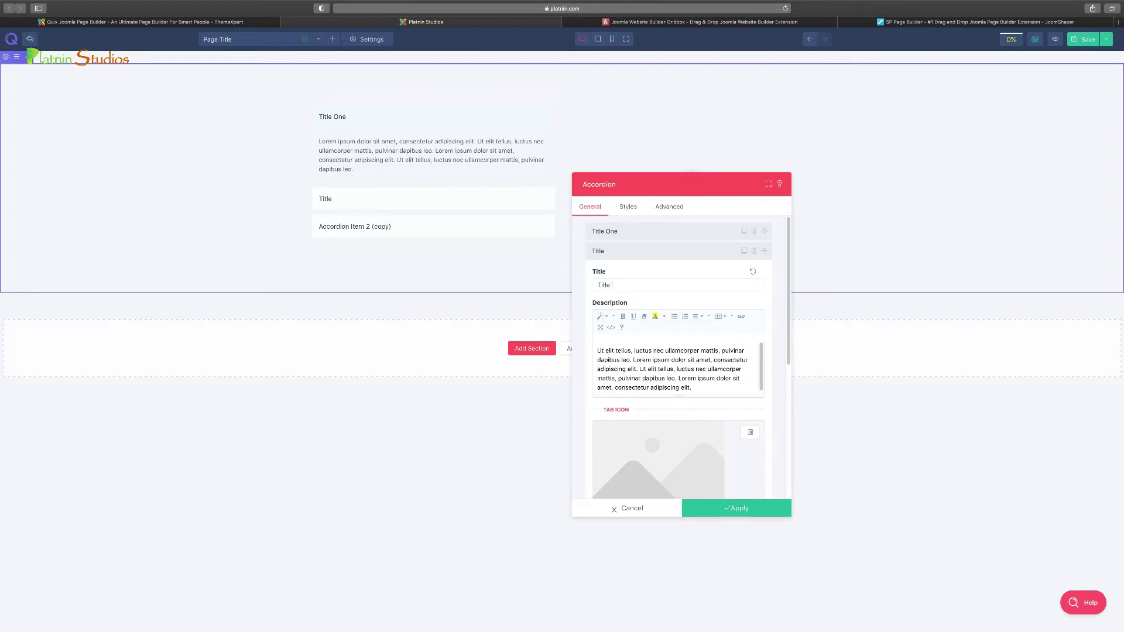
left_click(640, 256)
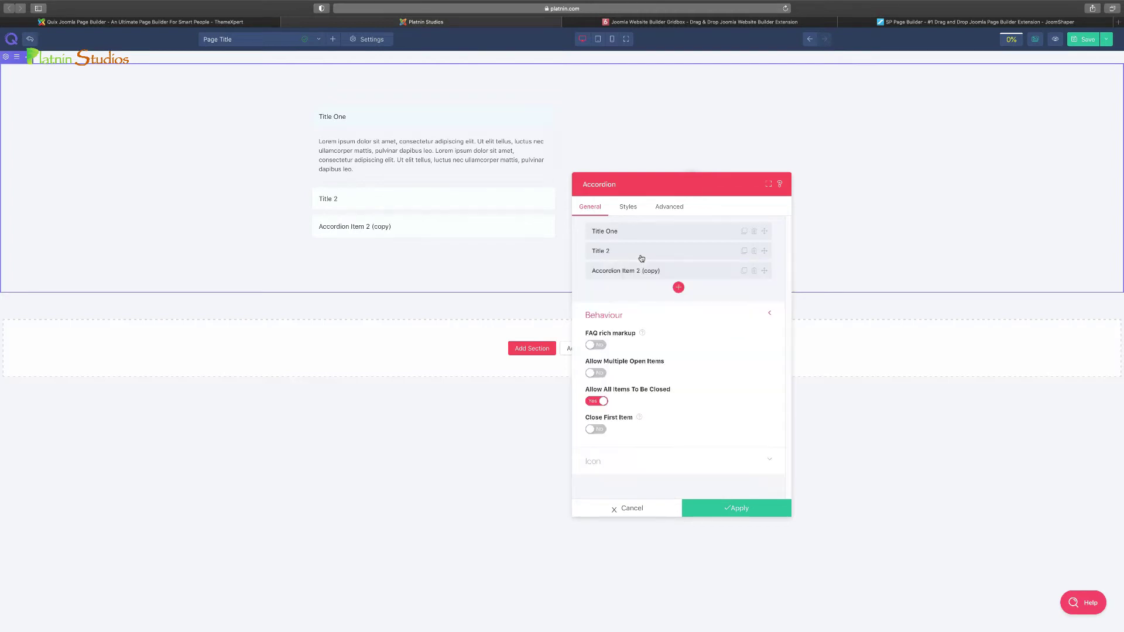
Review the Title 2 item's content, switch Close First Item on and off again, and apply the accordion settings
left_click(642, 255)
scroll(644, 303, "down", 2)
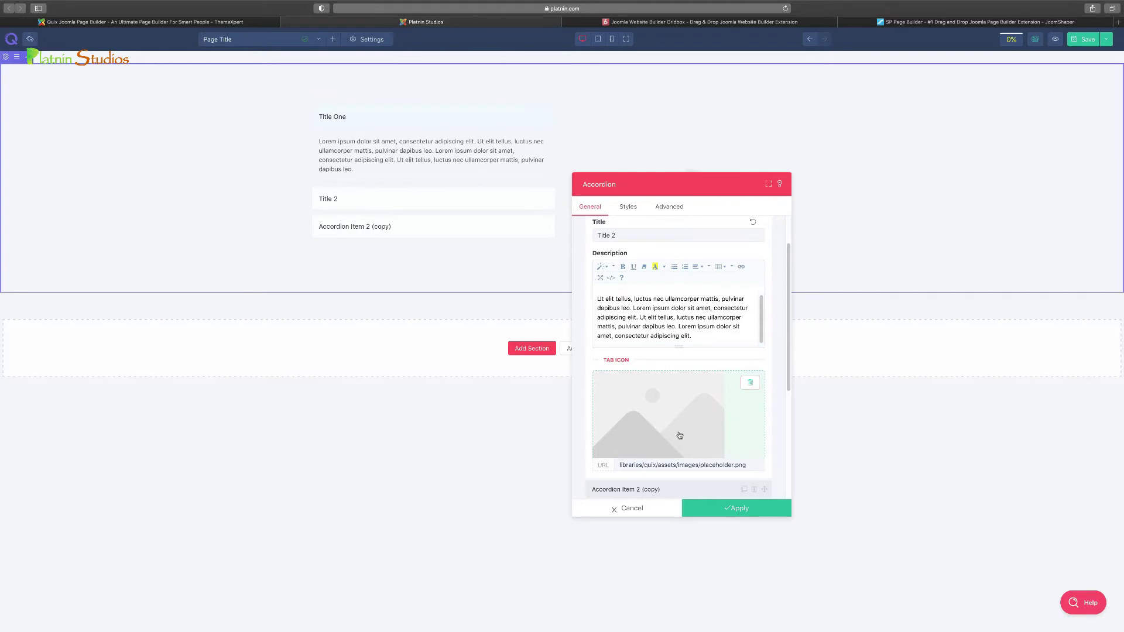
scroll(647, 304, "up", 2)
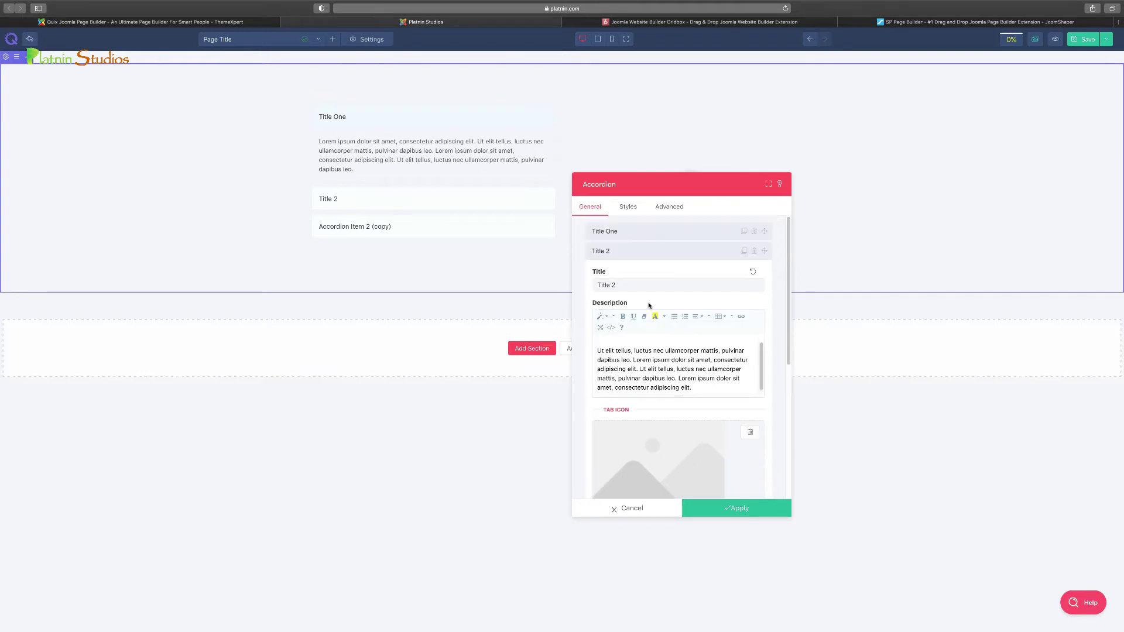
left_click(634, 250)
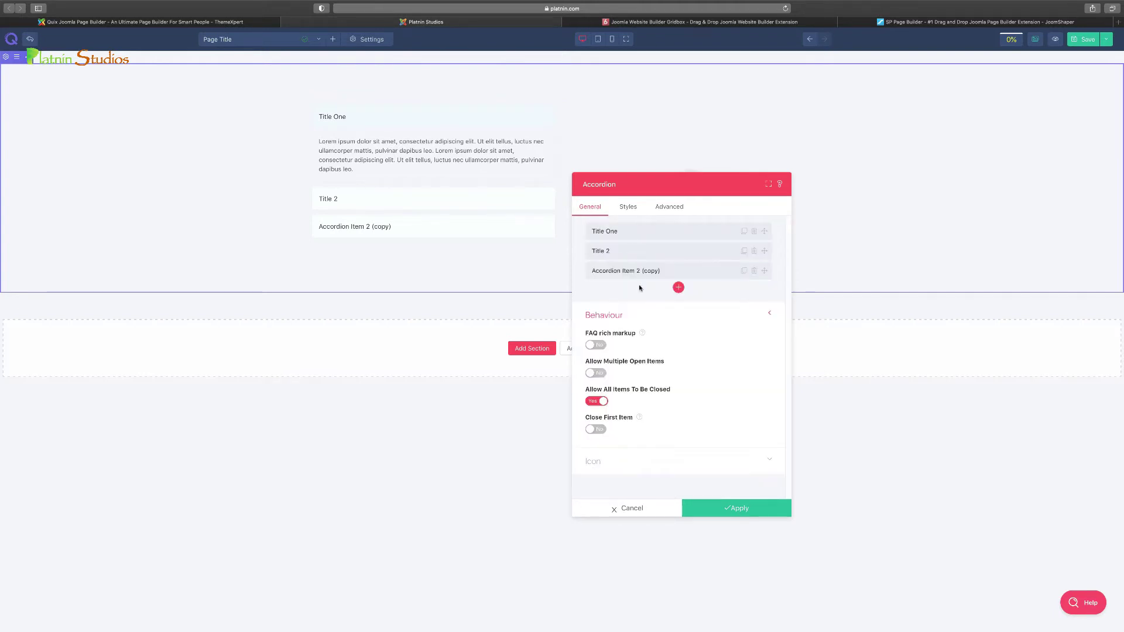
left_click(597, 430)
left_click(597, 430)
left_click(737, 508)
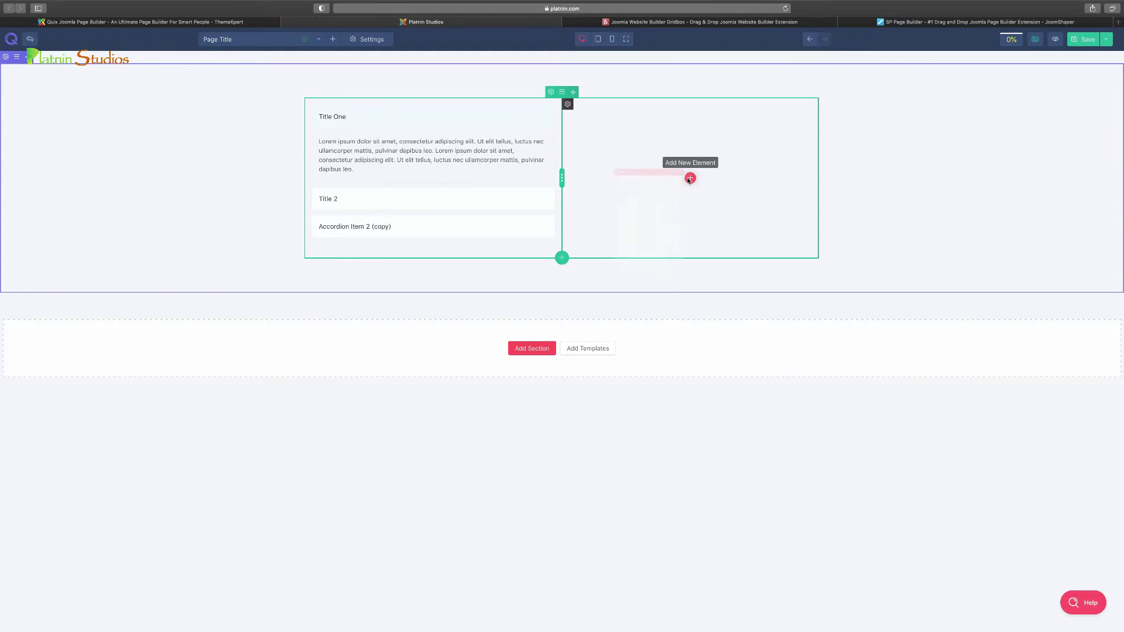
Add an Image & Icon element to the section's empty second column
left_click(690, 178)
left_click_drag(574, 216, 754, 173)
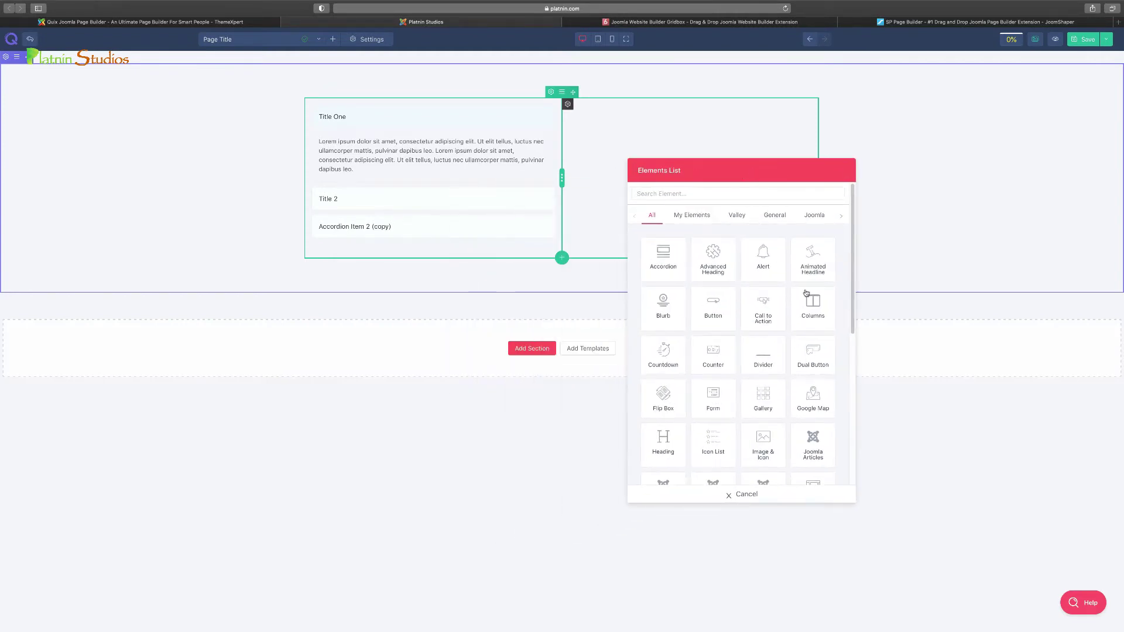
scroll(806, 294, "down", 3)
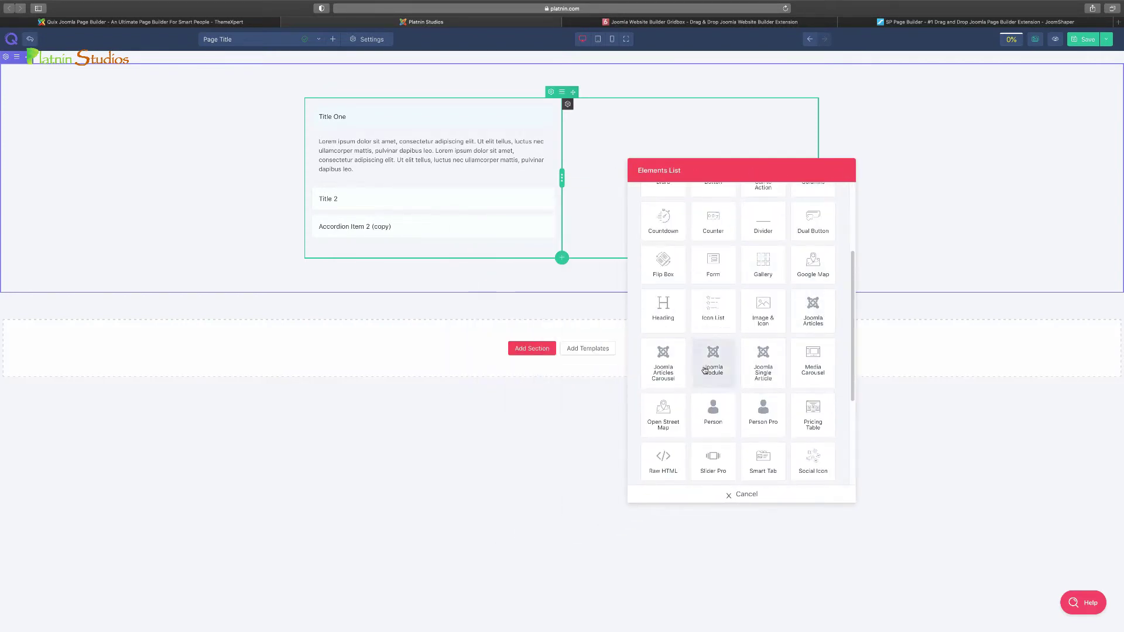
left_click(763, 319)
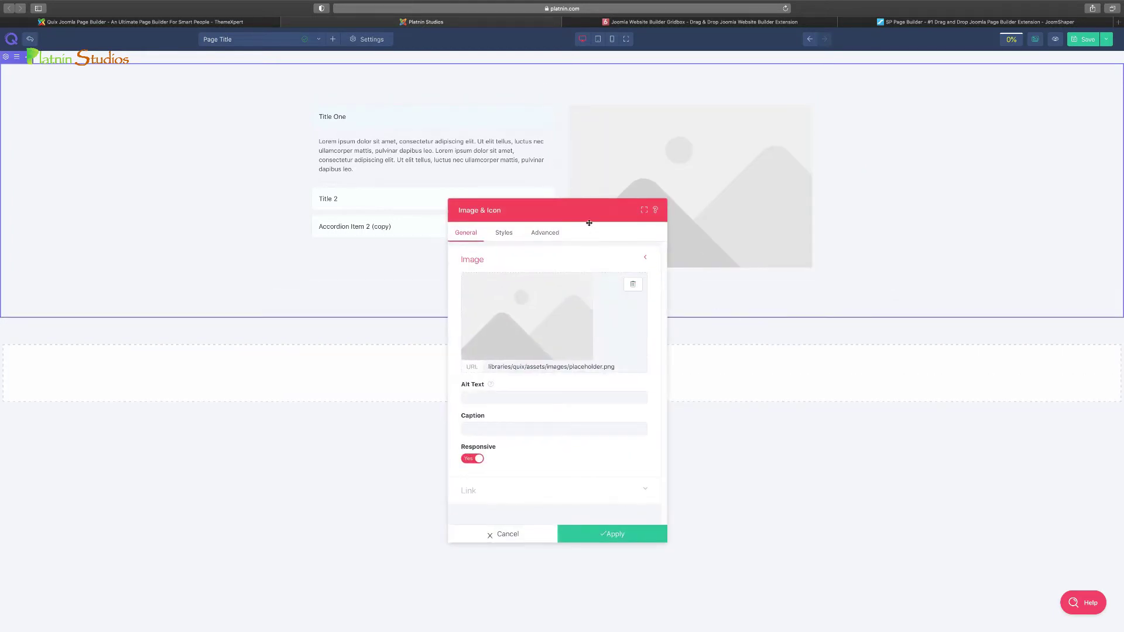
Replace the element's placeholder image with the Xbox icon from the icon library, at a size larger than 30 px
left_click_drag(586, 215, 843, 187)
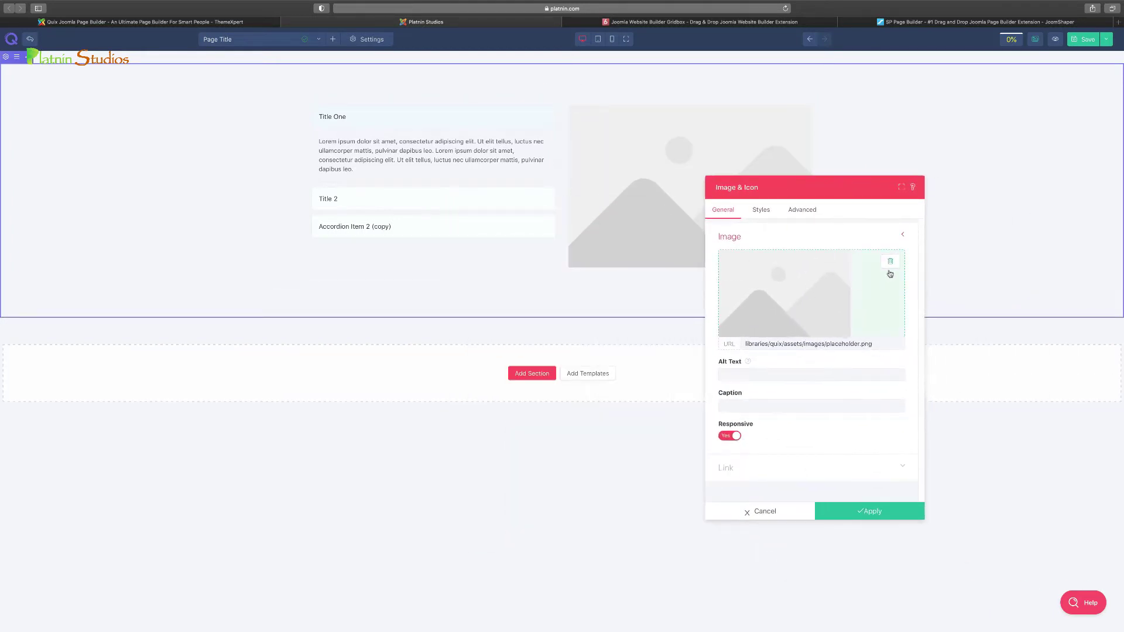
left_click(889, 264)
left_click(818, 291)
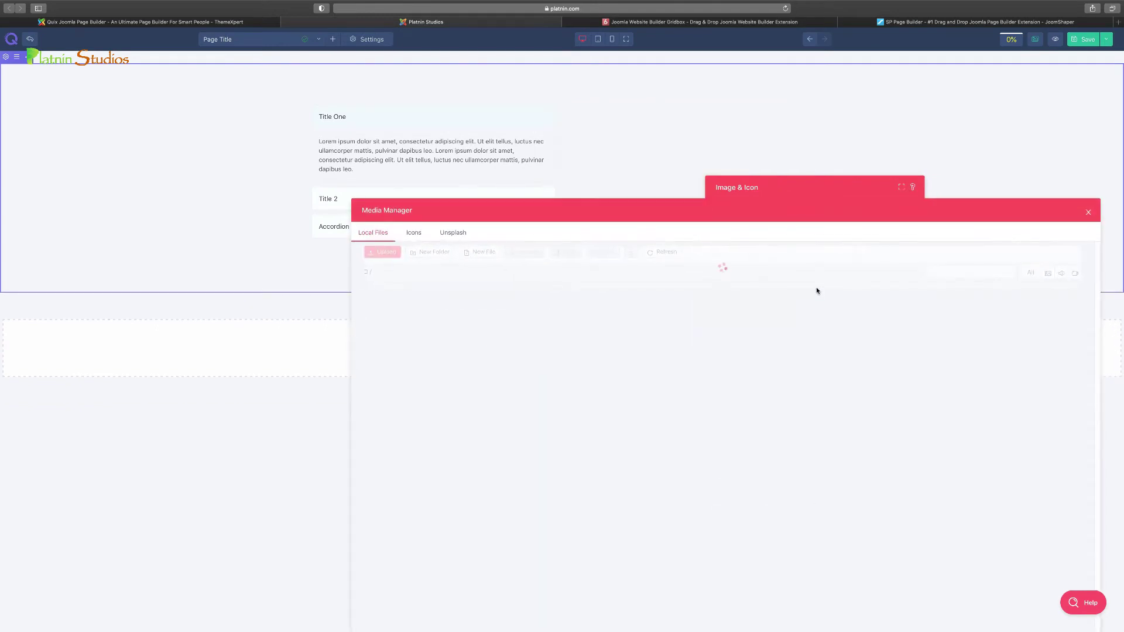
left_click(427, 234)
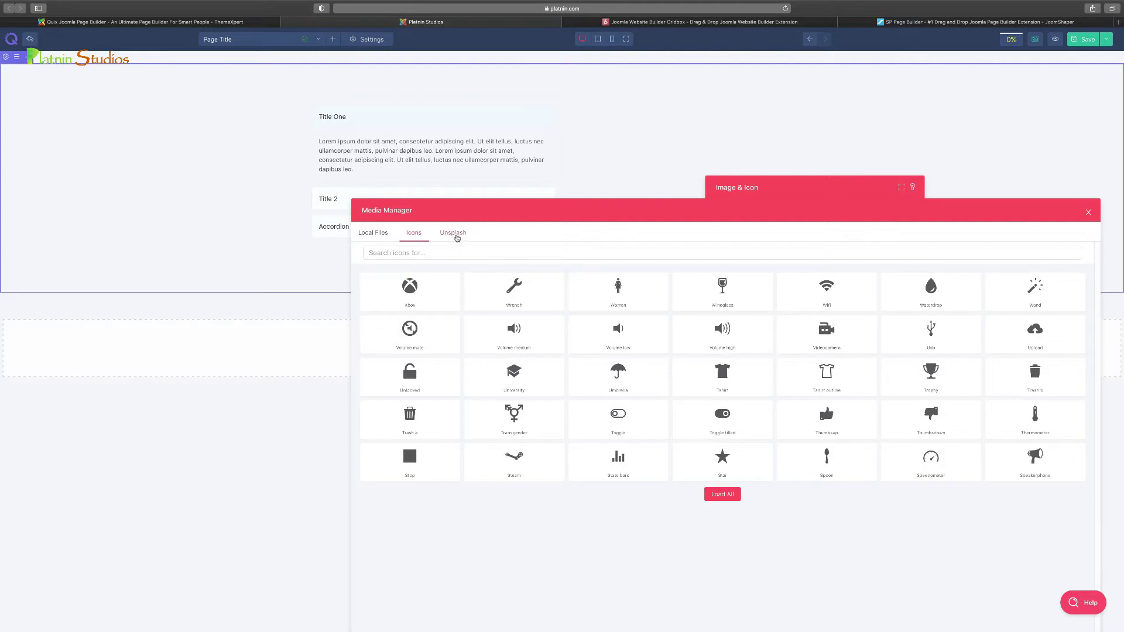
left_click(414, 288)
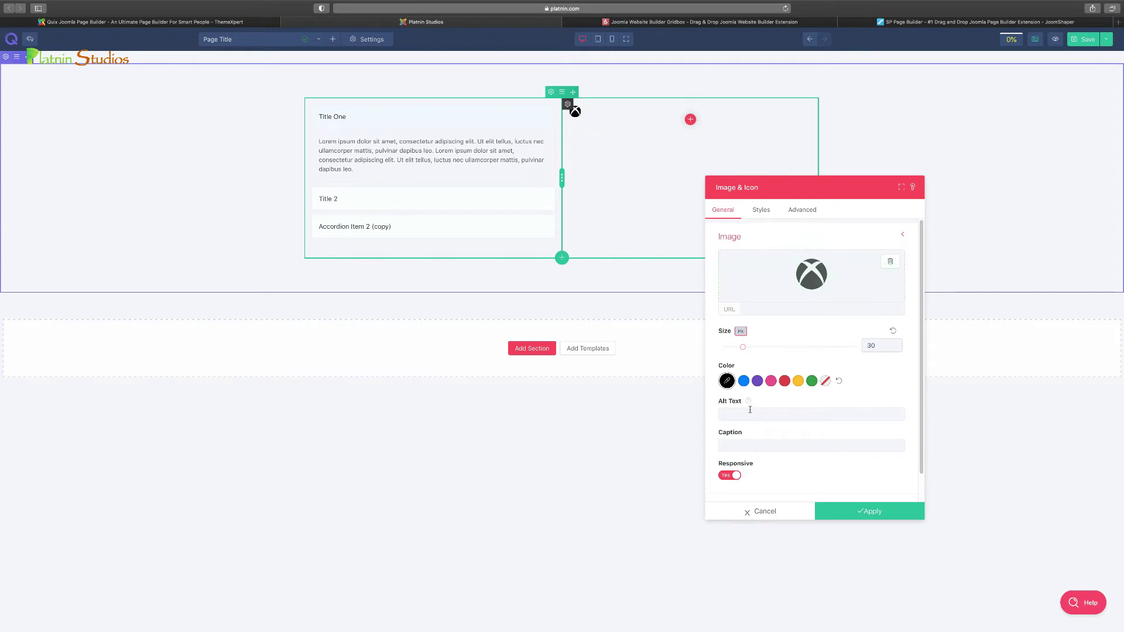
mouse_move(743, 348)
left_mouse_down()
mouse_move(859, 349)
mouse_move(733, 350)
mouse_move(843, 350)
mouse_move(761, 350)
left_mouse_up()
left_click(864, 511)
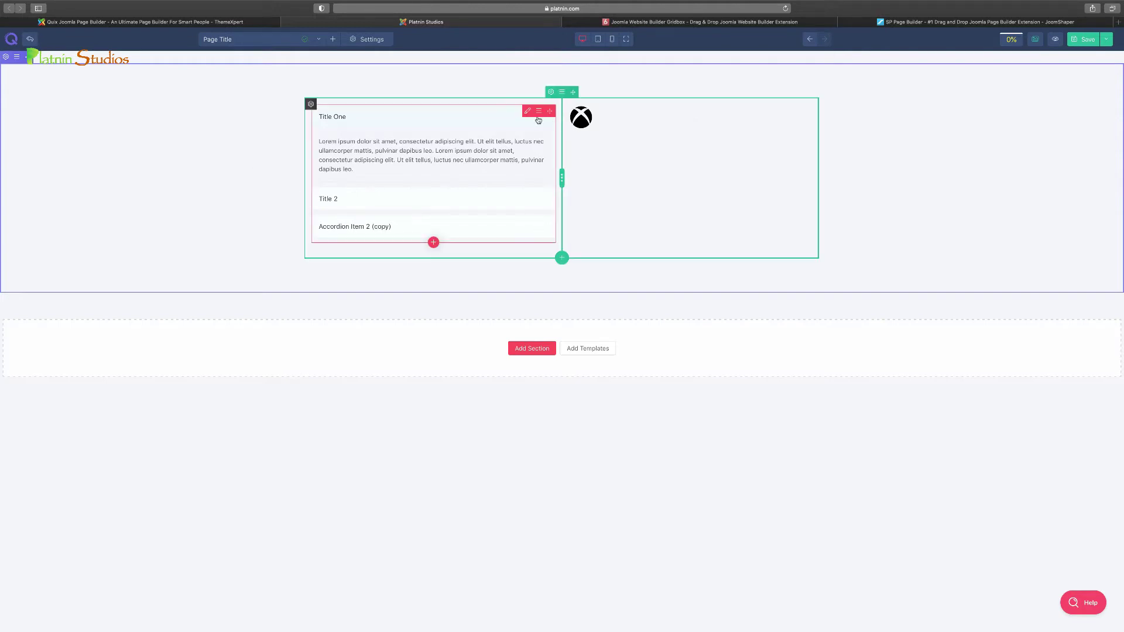
Widen the row's first column and set the row's columns gap to No Gap
left_click_drag(559, 182, 618, 173)
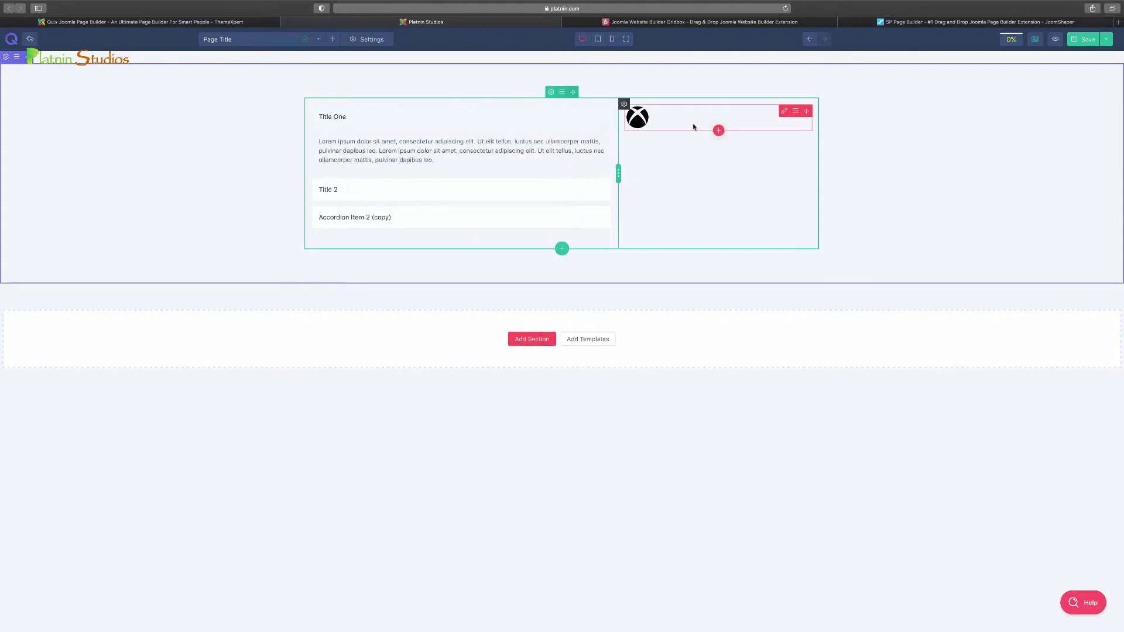
left_click(551, 93)
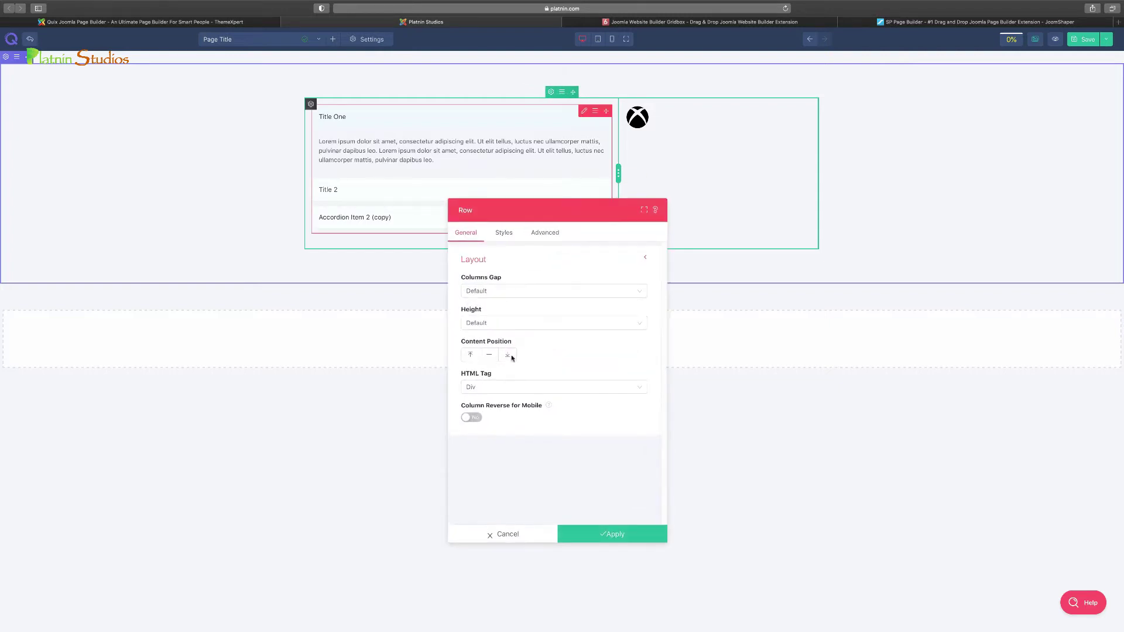
left_click_drag(522, 203, 749, 197)
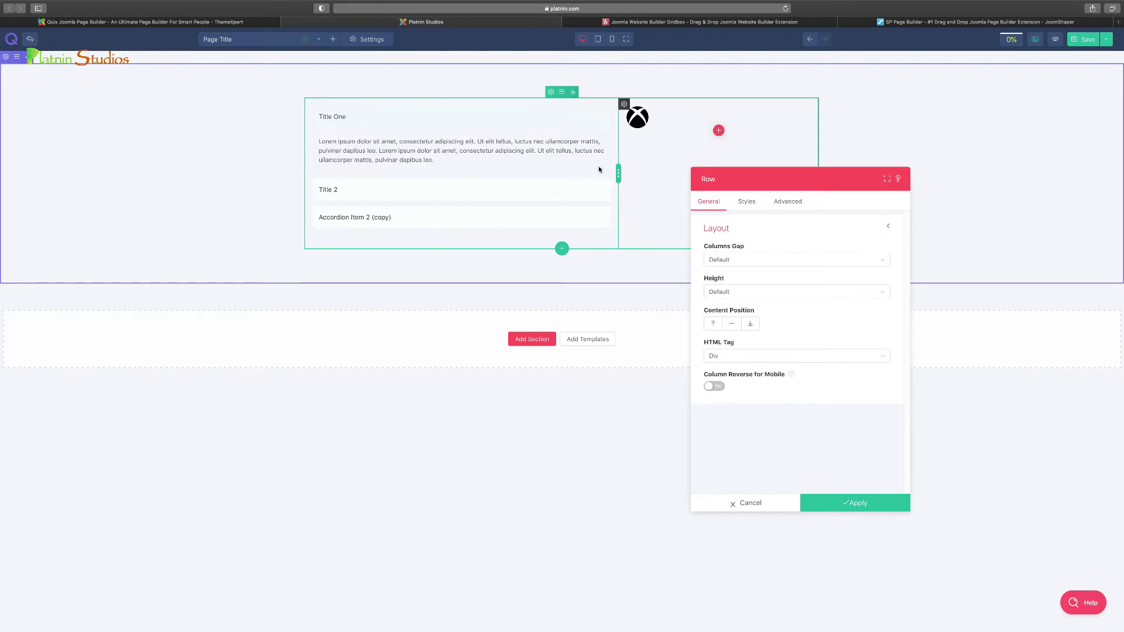
left_click(747, 202)
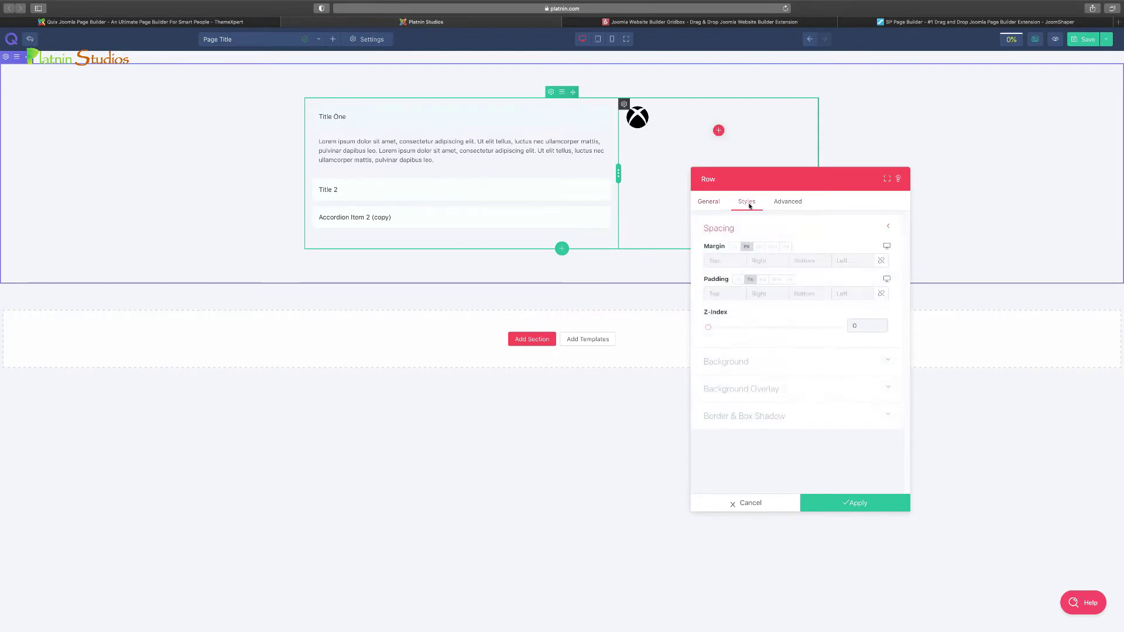
left_click(724, 205)
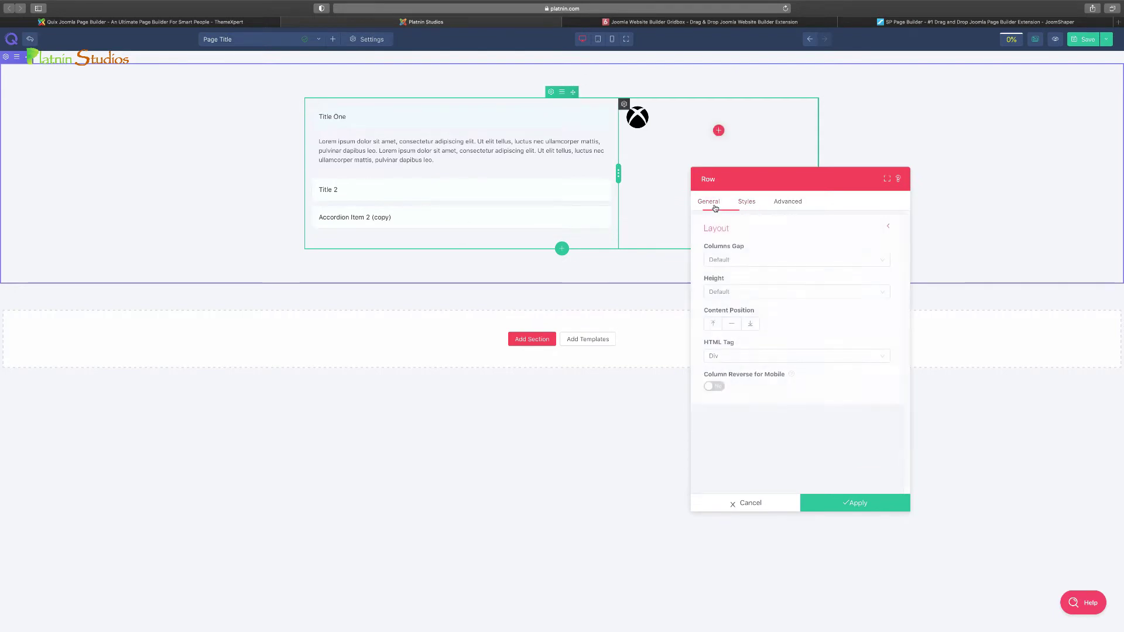
left_click(739, 261)
left_click(731, 290)
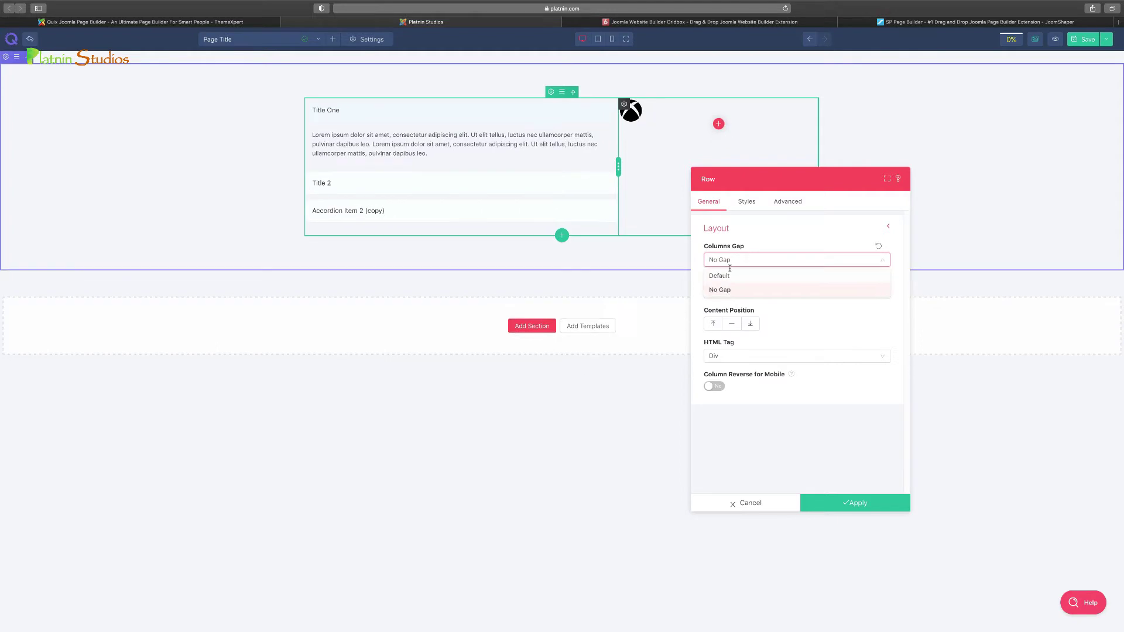
Try pink as the row's background colour, settle on purple and apply the row settings
left_click(745, 203)
left_click(741, 365)
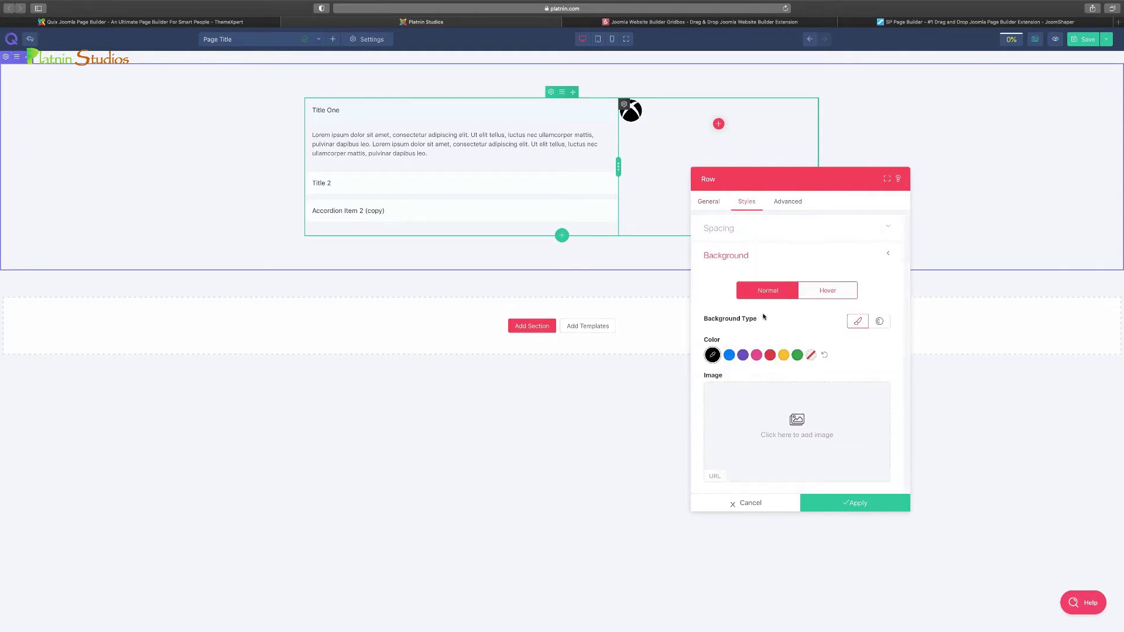
left_click(757, 355)
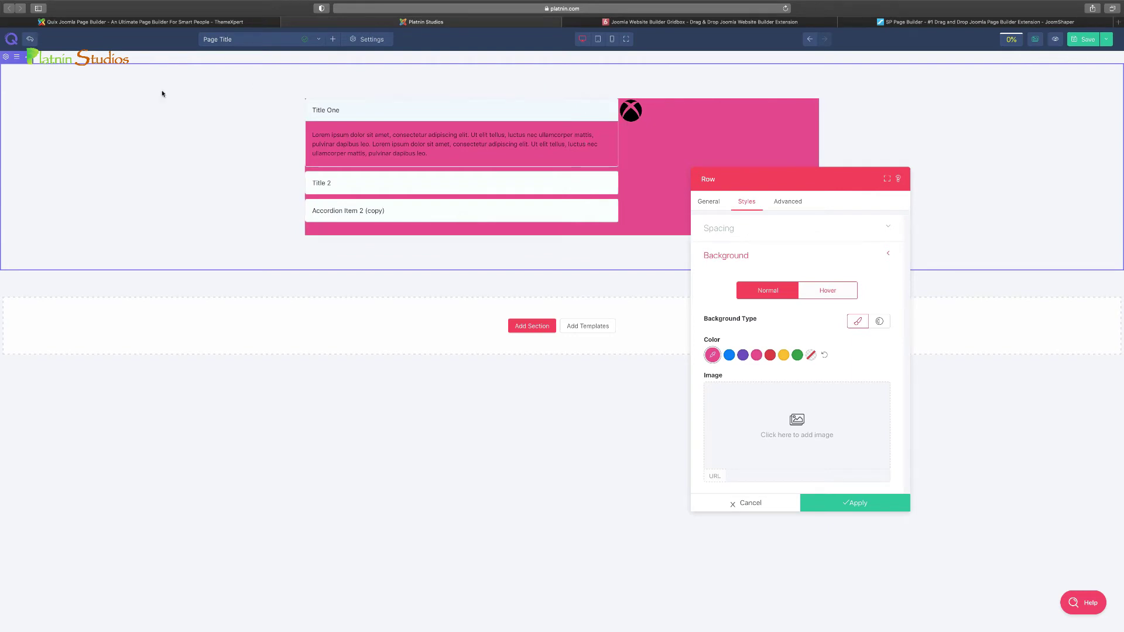
left_click(743, 355)
left_click(844, 501)
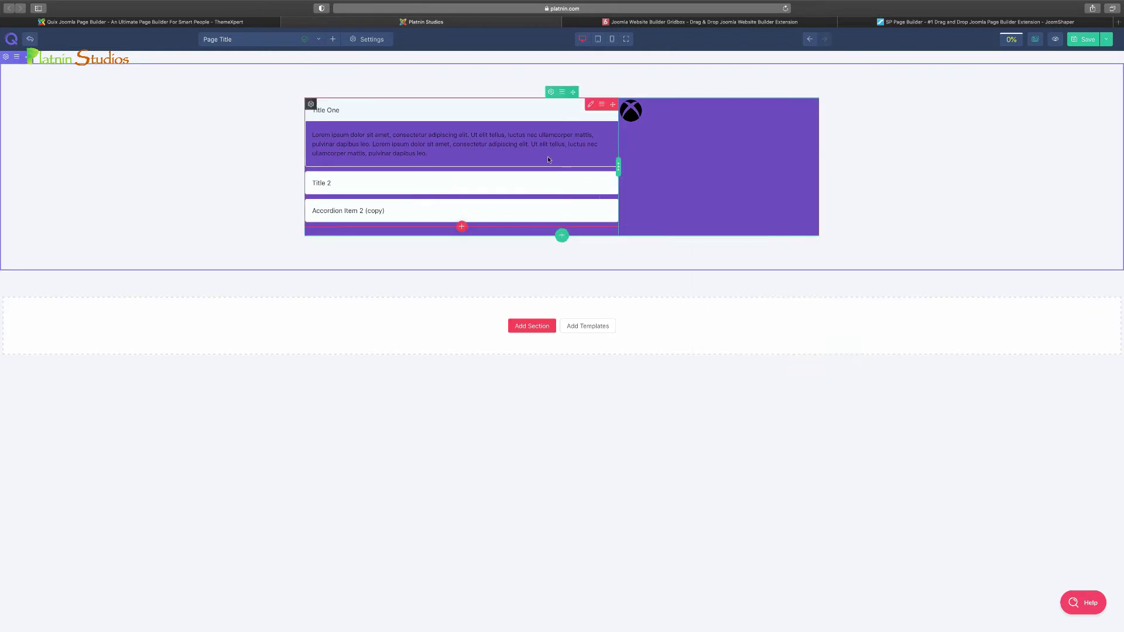
Give the whole section a solid blue background
left_click(6, 58)
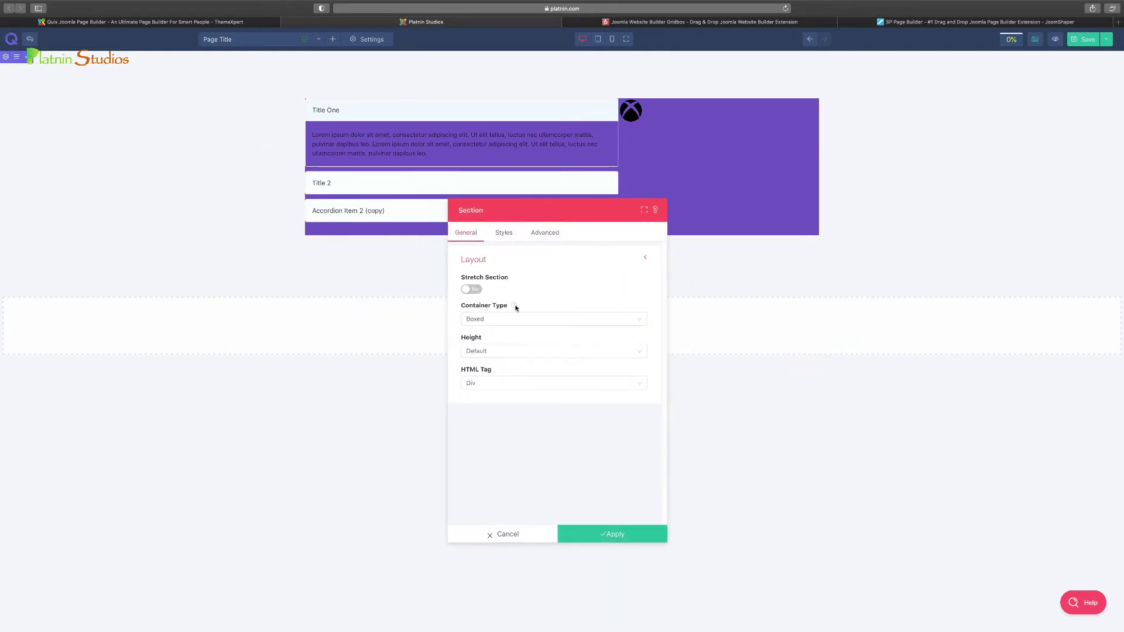
left_click(713, 176)
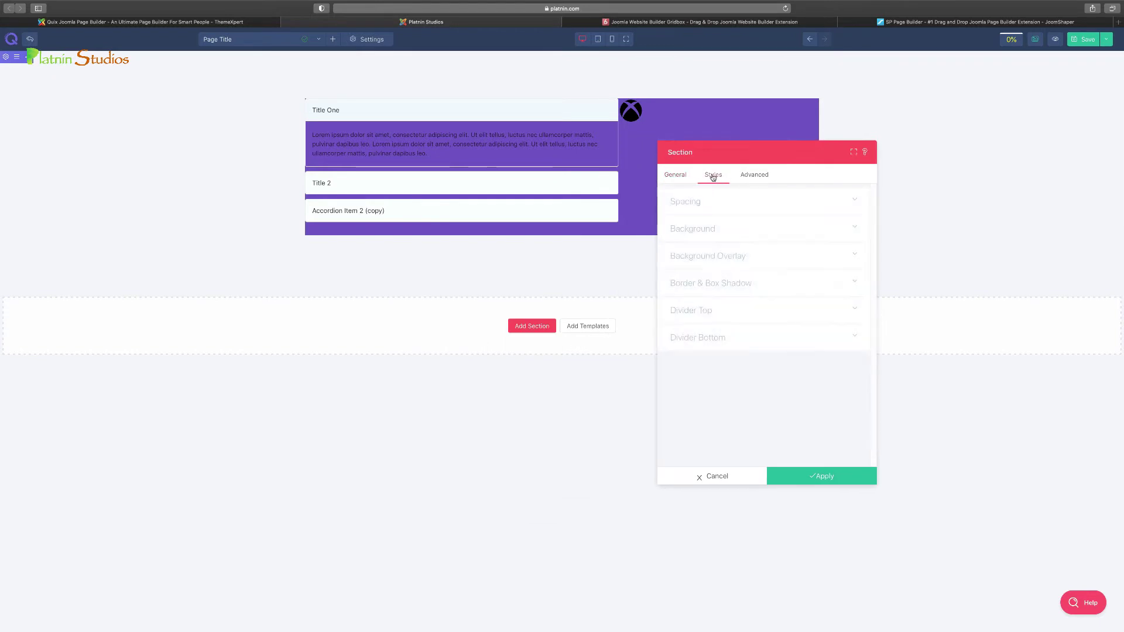
left_click(747, 230)
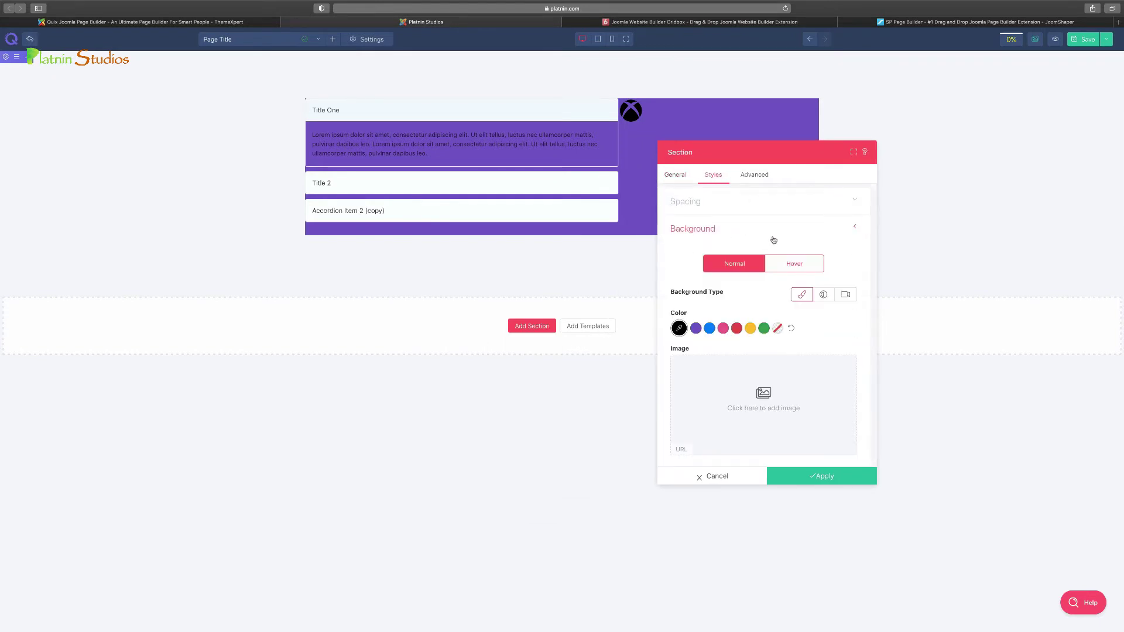
left_click(710, 330)
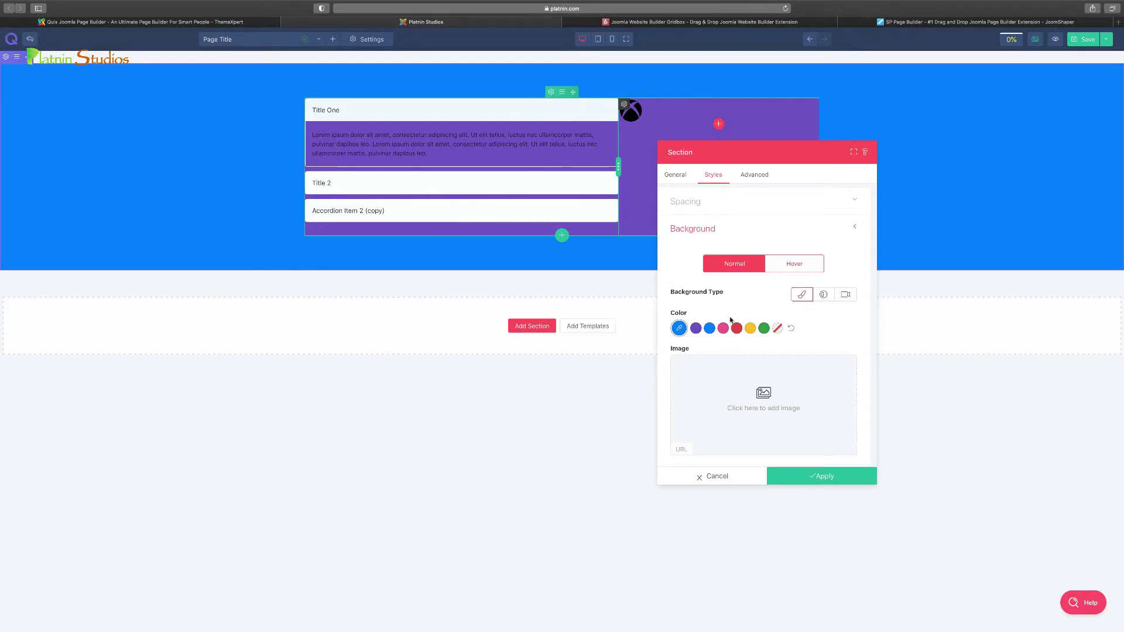
Switch the section's background type to a linear gradient with blue as Color 1 and pink as Color 2
left_click(823, 296)
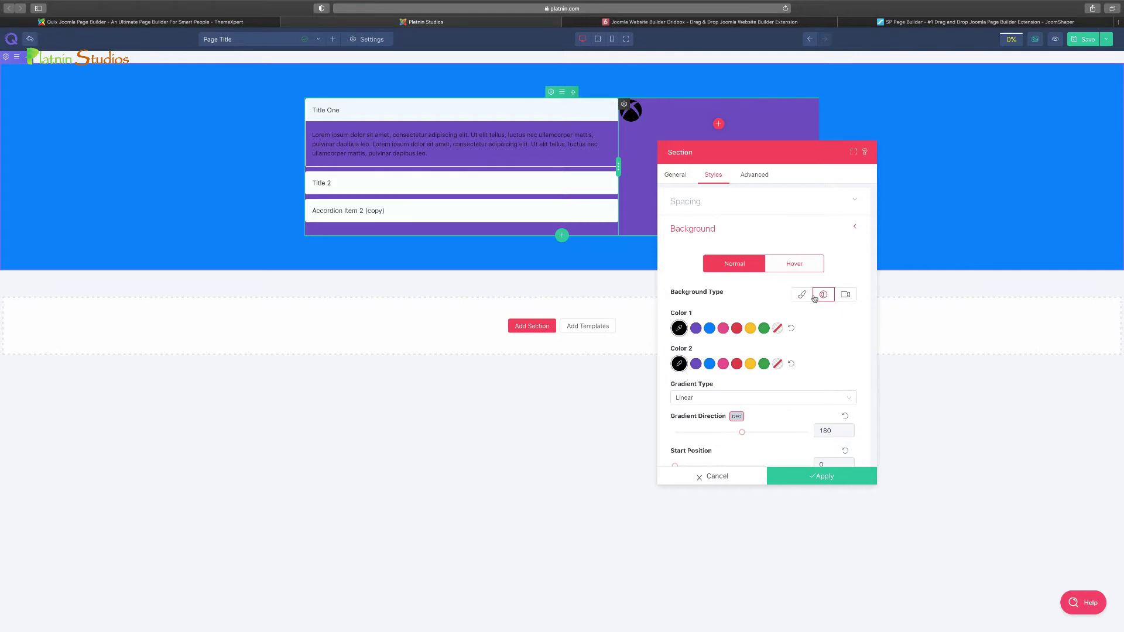
left_click(804, 297)
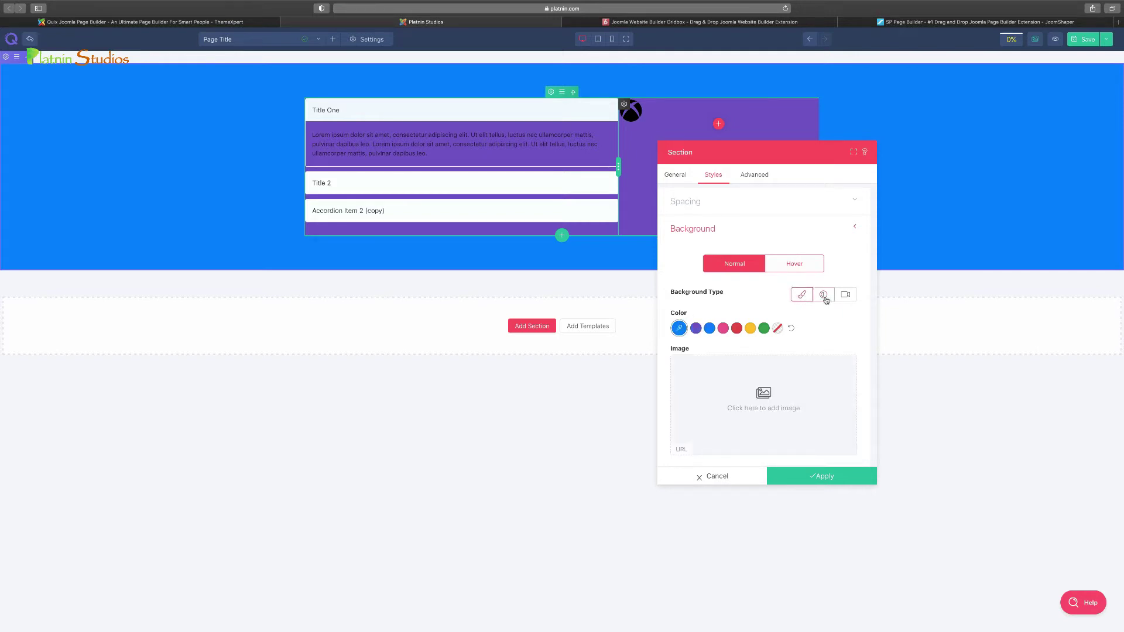
left_click(823, 295)
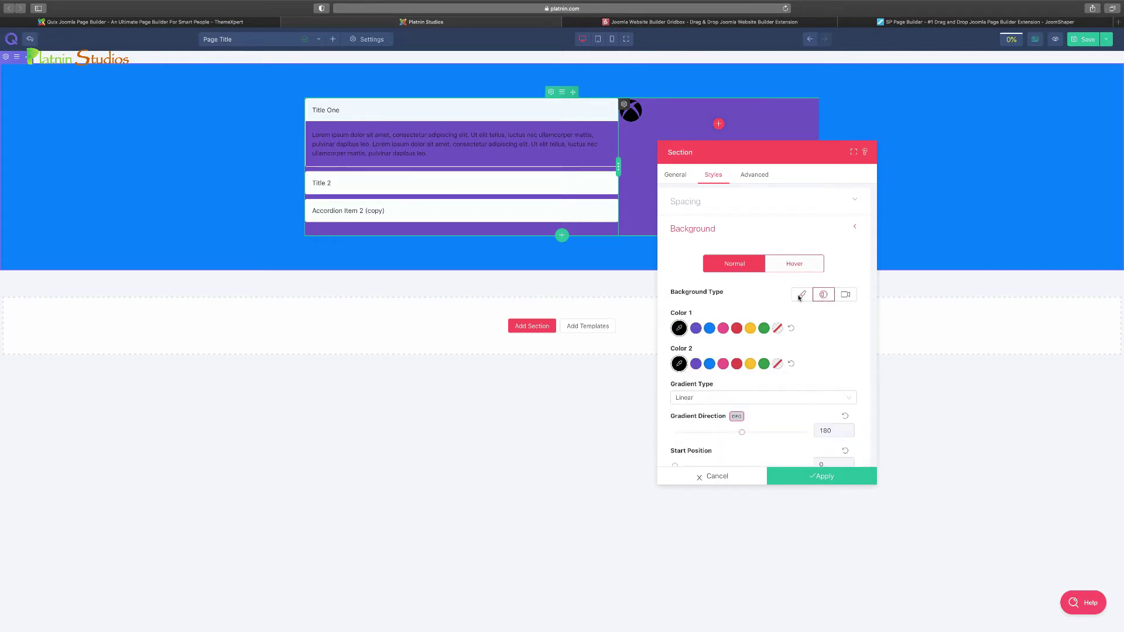
left_click(708, 331)
left_click(726, 364)
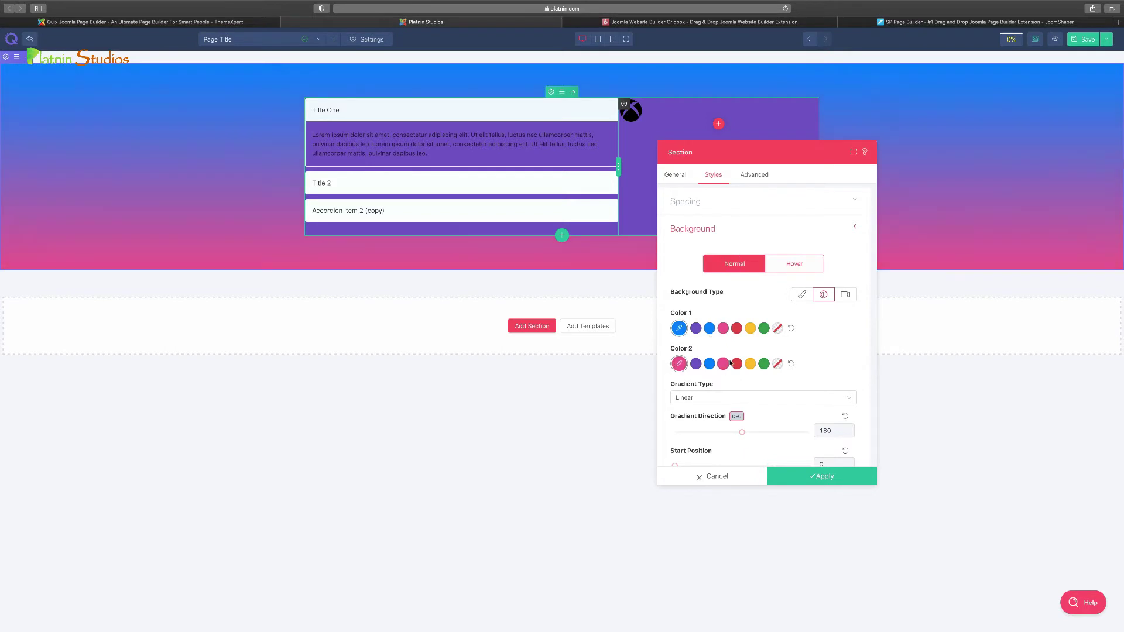
Try several gradient colour pairs for the section background, ending with pink as Color 1 and green as Color 2
left_click(736, 328)
left_click(750, 364)
left_click(750, 328)
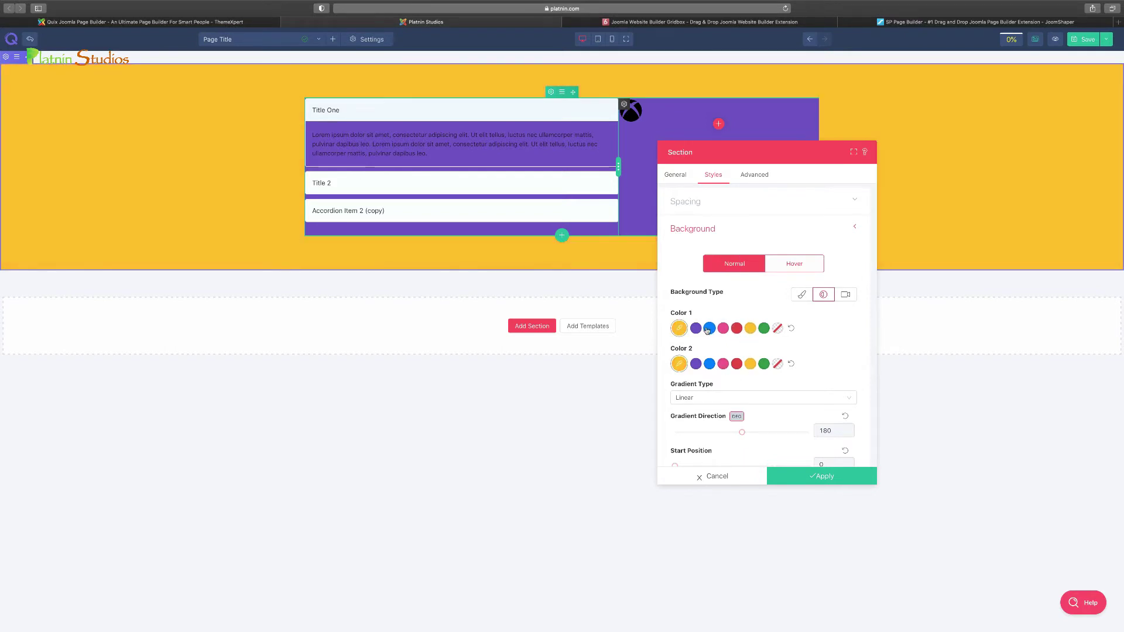
left_click(709, 328)
left_click(696, 364)
left_click(763, 329)
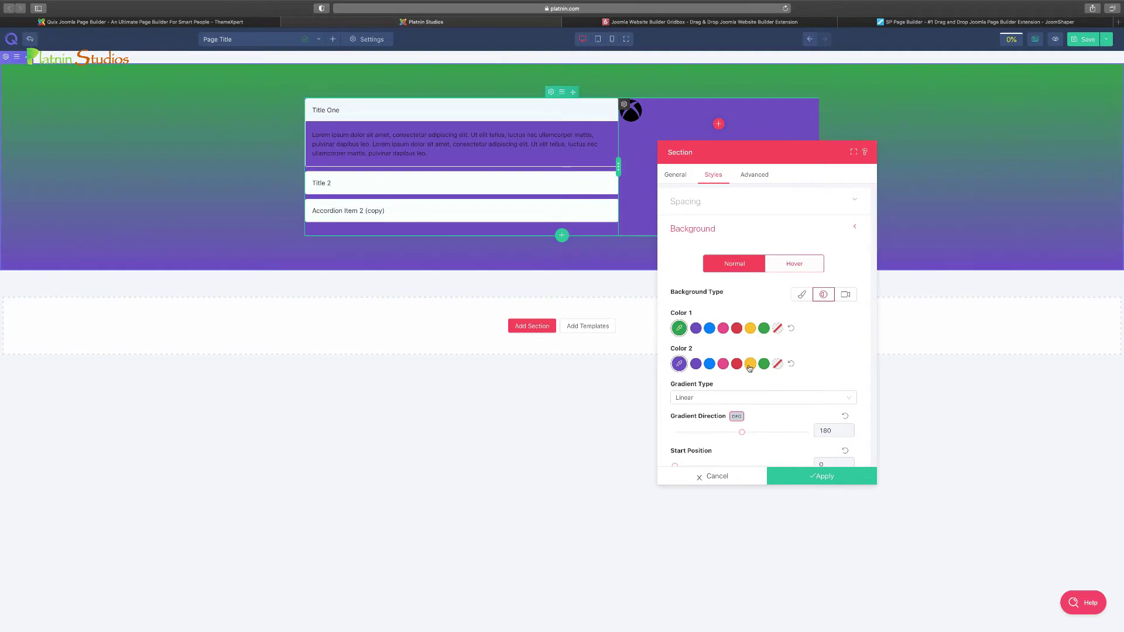
left_click(750, 364)
left_click(723, 328)
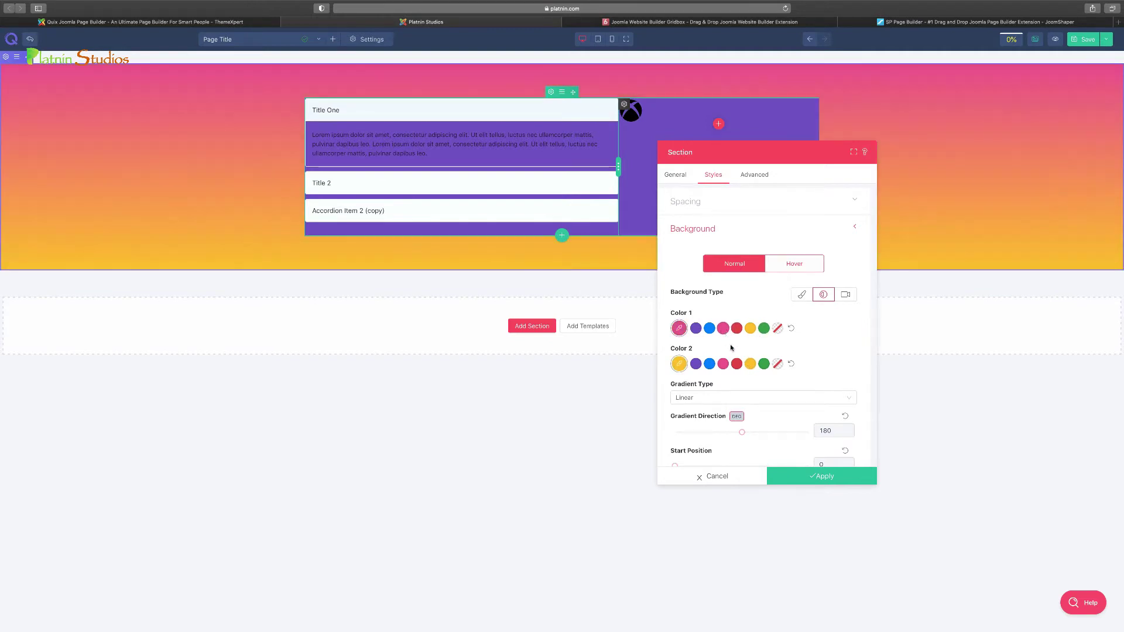
left_click(763, 364)
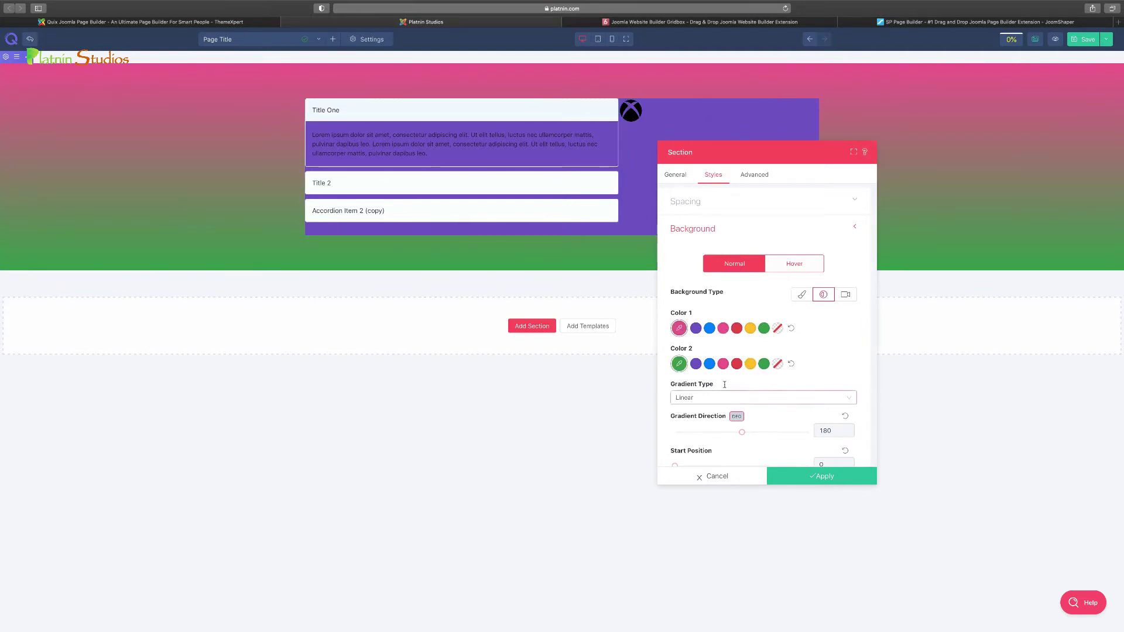
Examine the section's video background option and its background overlay settings
left_click(846, 295)
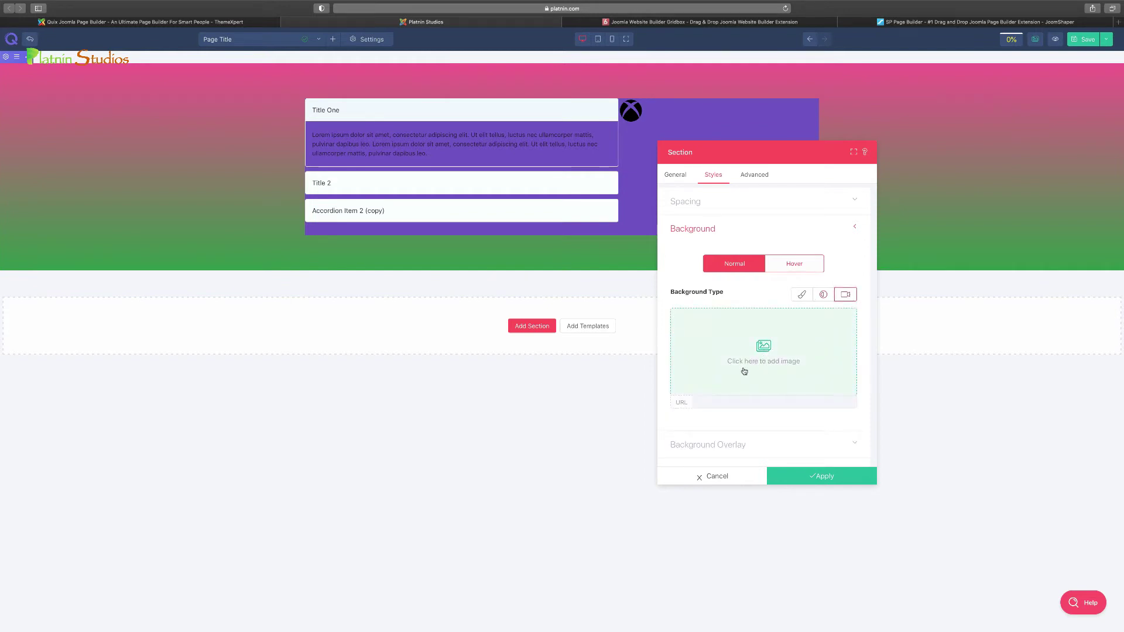
scroll(718, 385, "down", 1)
scroll(732, 393, "down", 2)
left_click(741, 400)
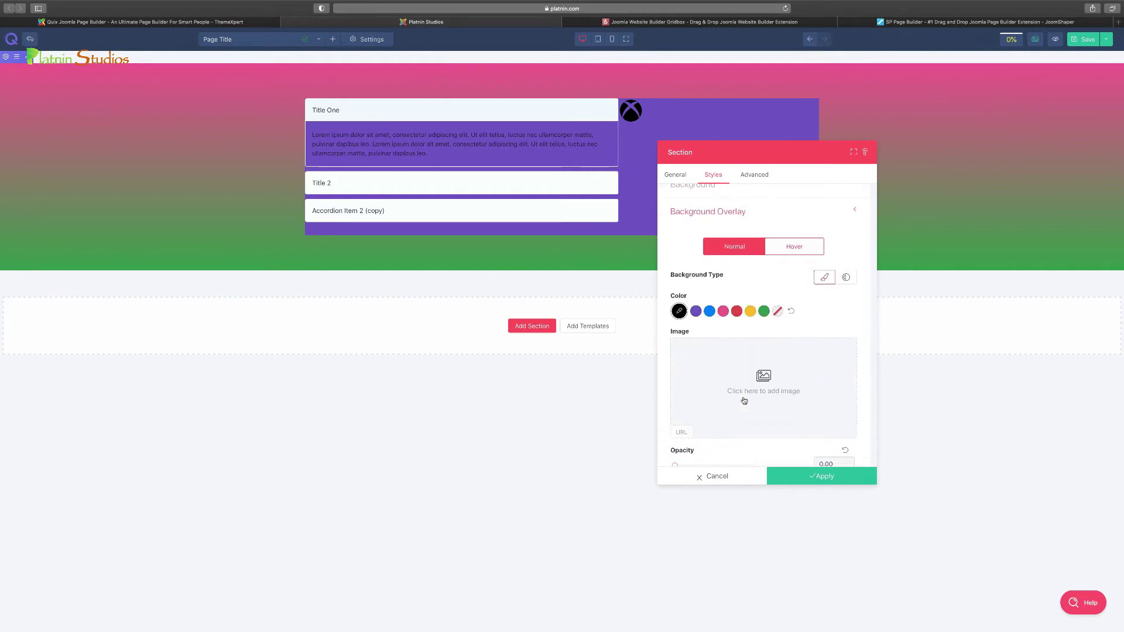
Review the section's overlay opacity and border and box shadow options, and apply the section styling
scroll(725, 394, "down", 2)
scroll(726, 394, "down", 3)
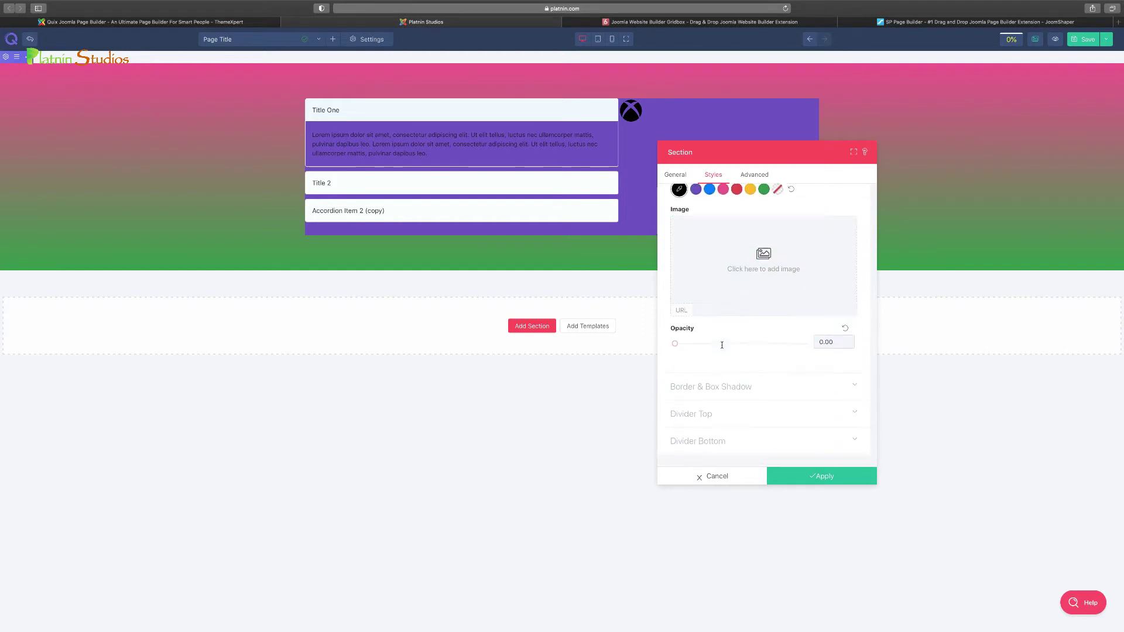
left_click(733, 387)
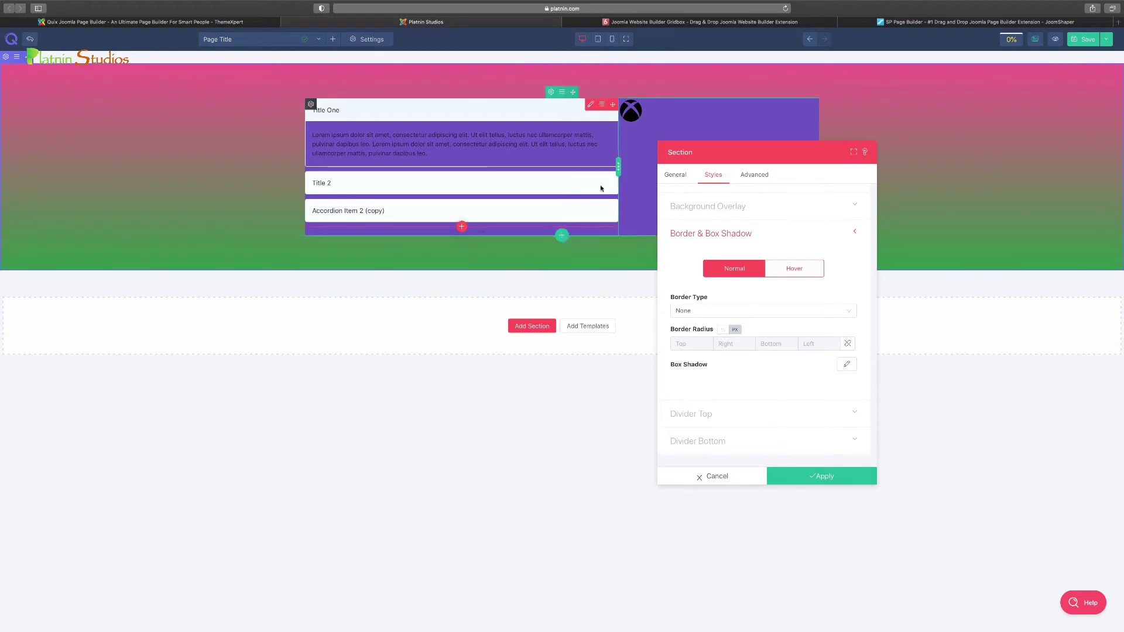
left_click(821, 478)
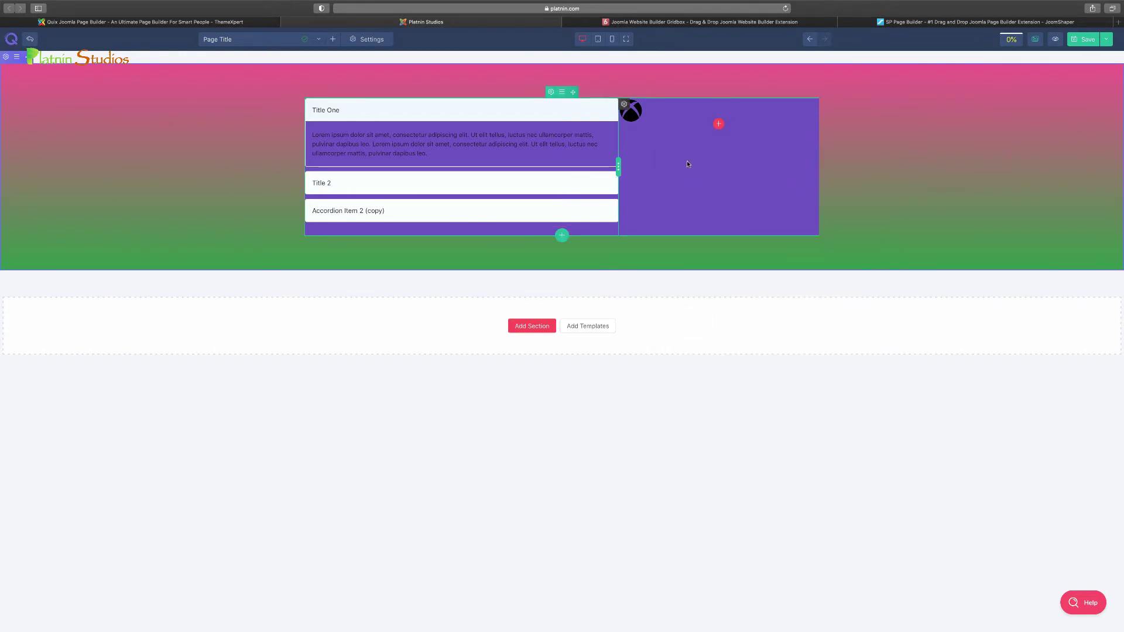
Check the column layouts offered for a new row, and delete the entire gradient section from the page
left_click(561, 236)
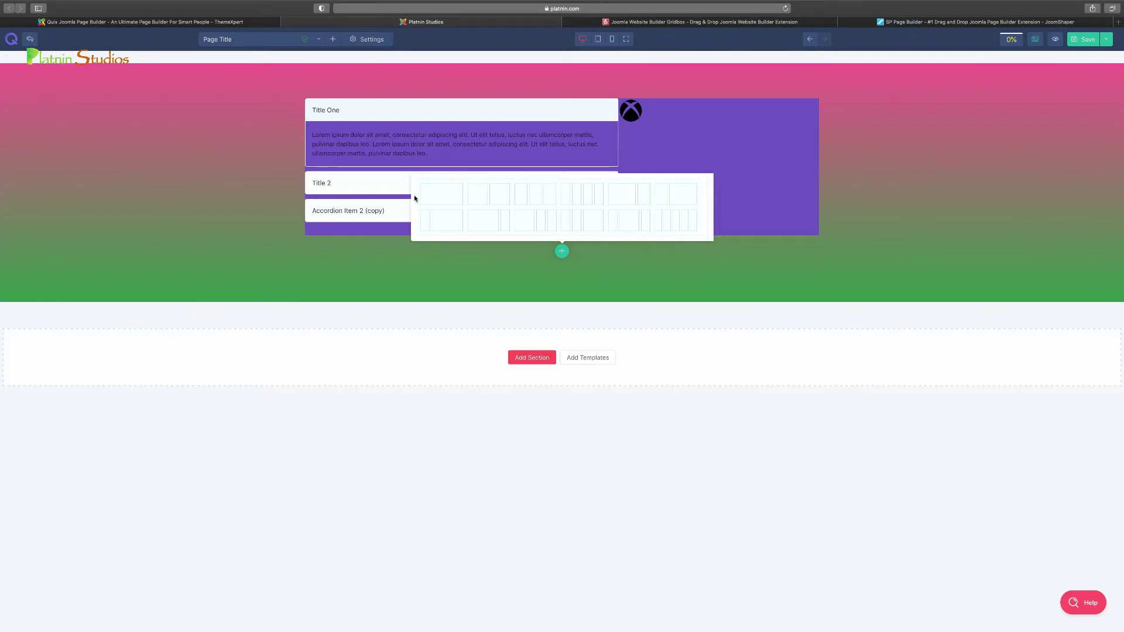
left_click(514, 280)
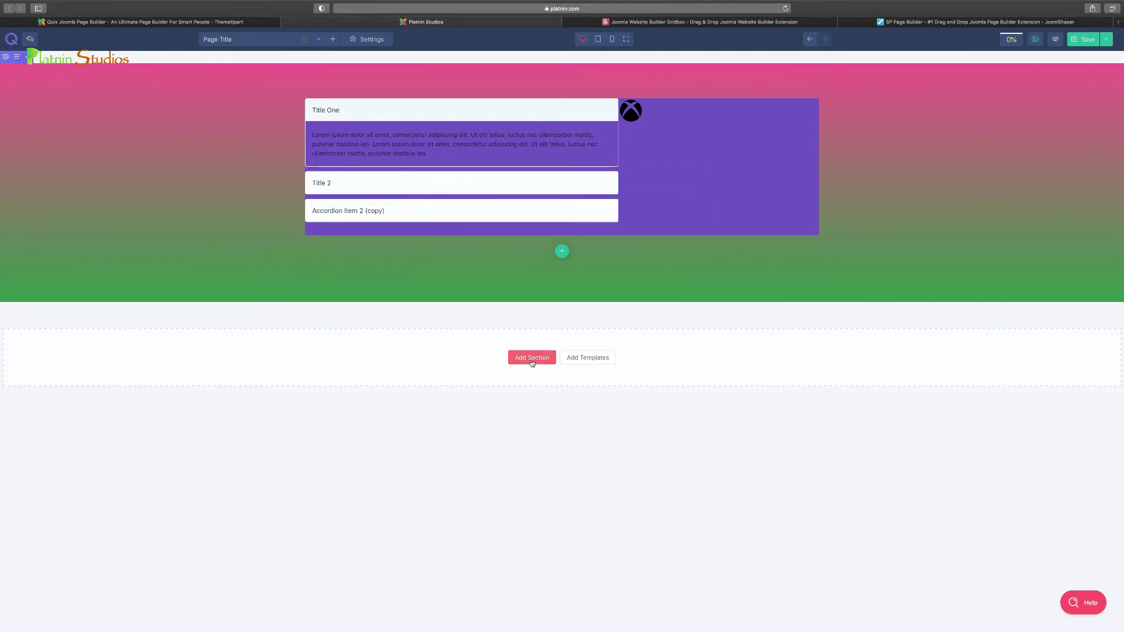
left_click(16, 59)
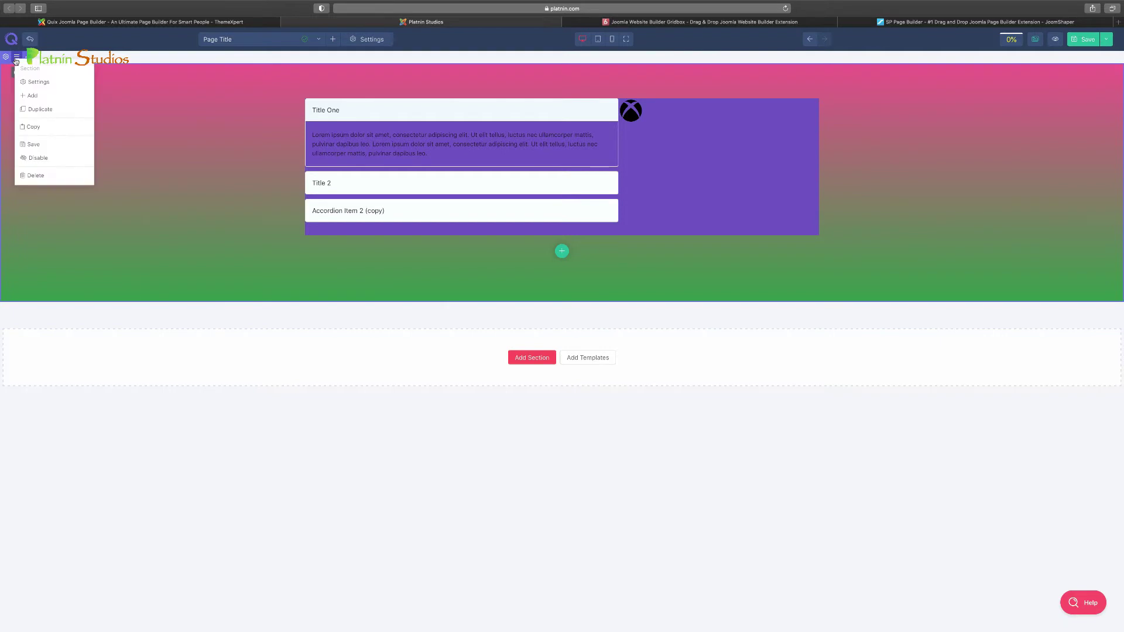
left_click(59, 175)
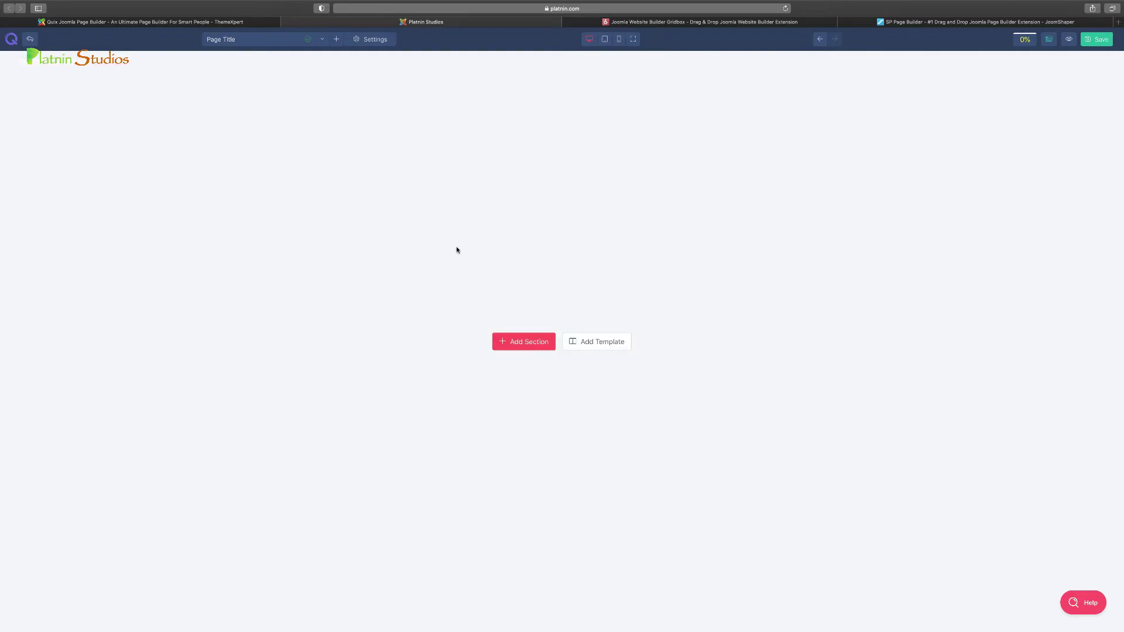
Open the template library and browse its ready-made section designs
left_click(601, 343)
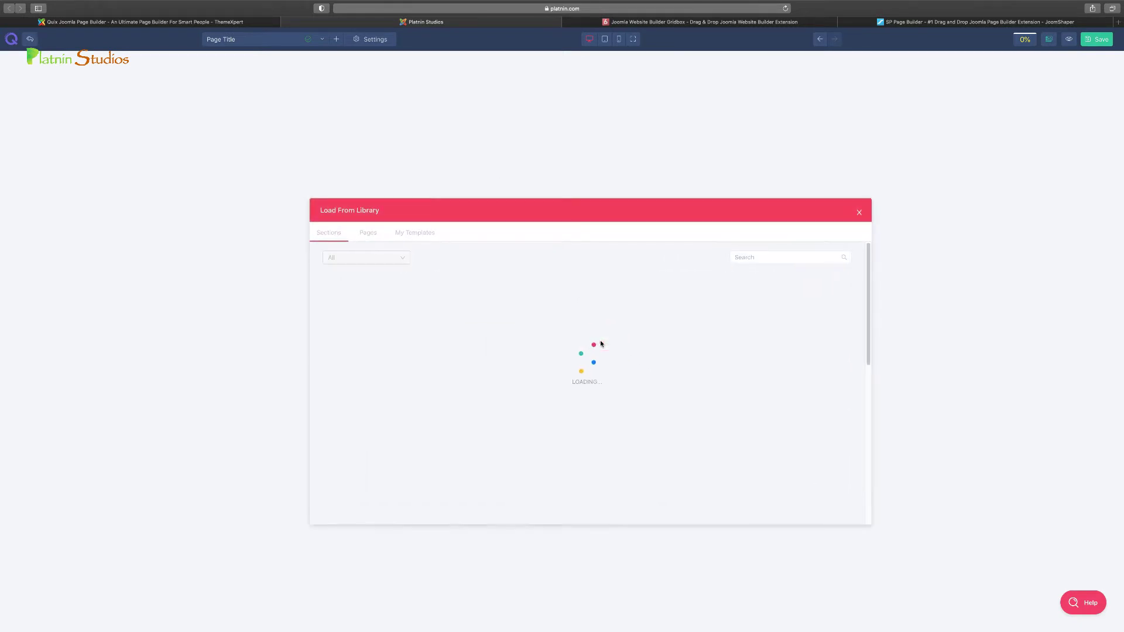
scroll(867, 445, "down", 3)
scroll(871, 442, "up", 15)
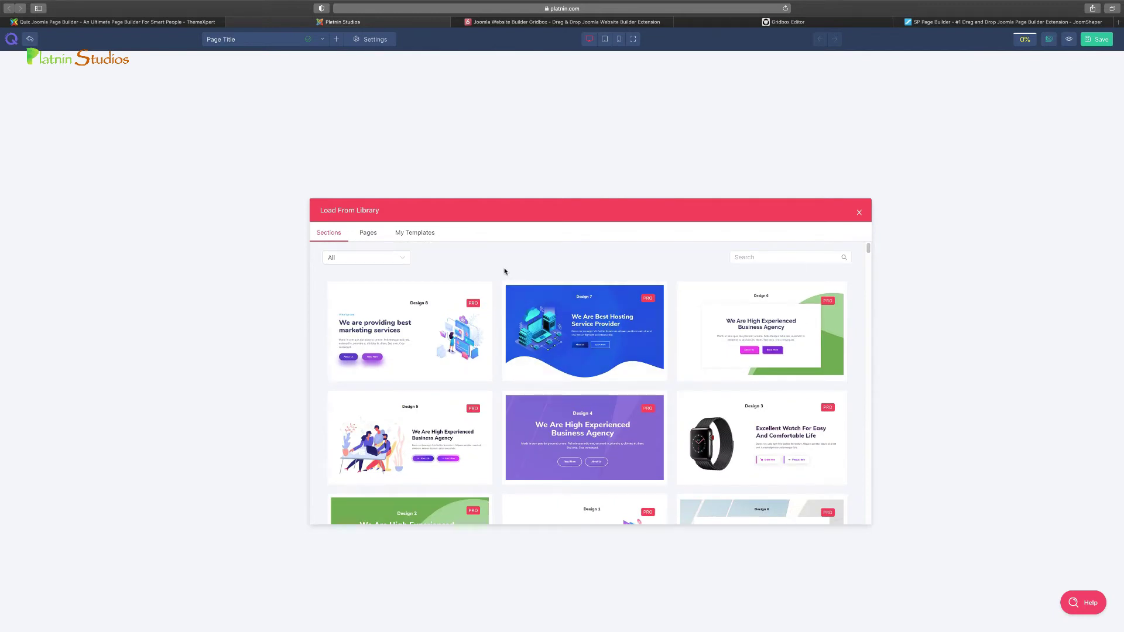
mouse_move(529, 339)
mouse_move(787, 361)
mouse_move(723, 363)
left_click_drag(868, 248, 868, 267)
mouse_move(583, 395)
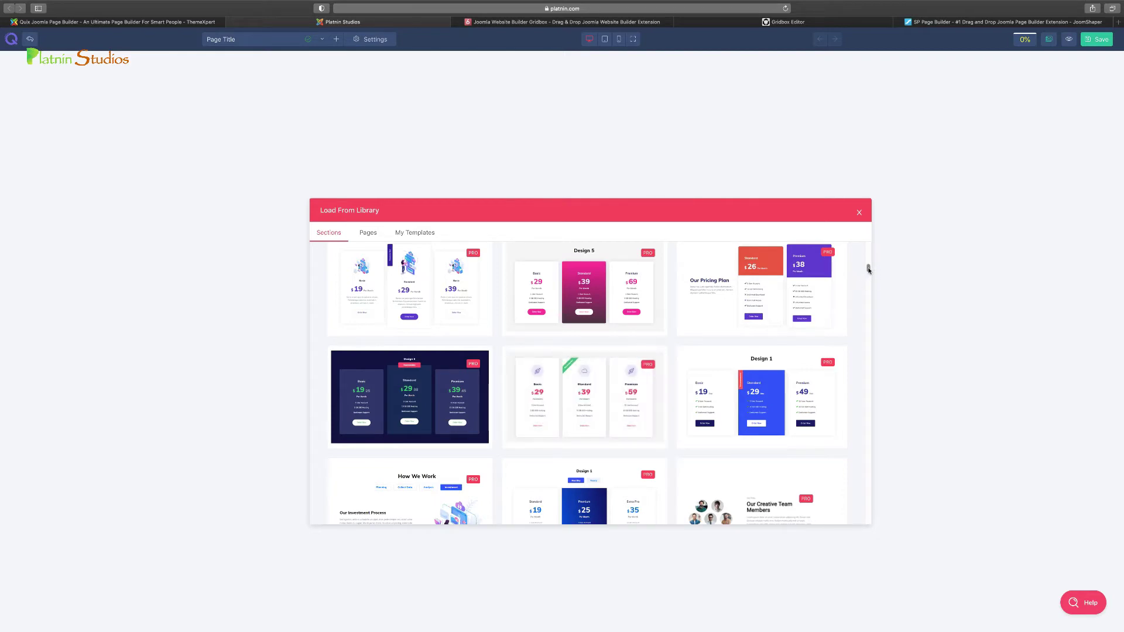
left_click_drag(868, 269, 868, 246)
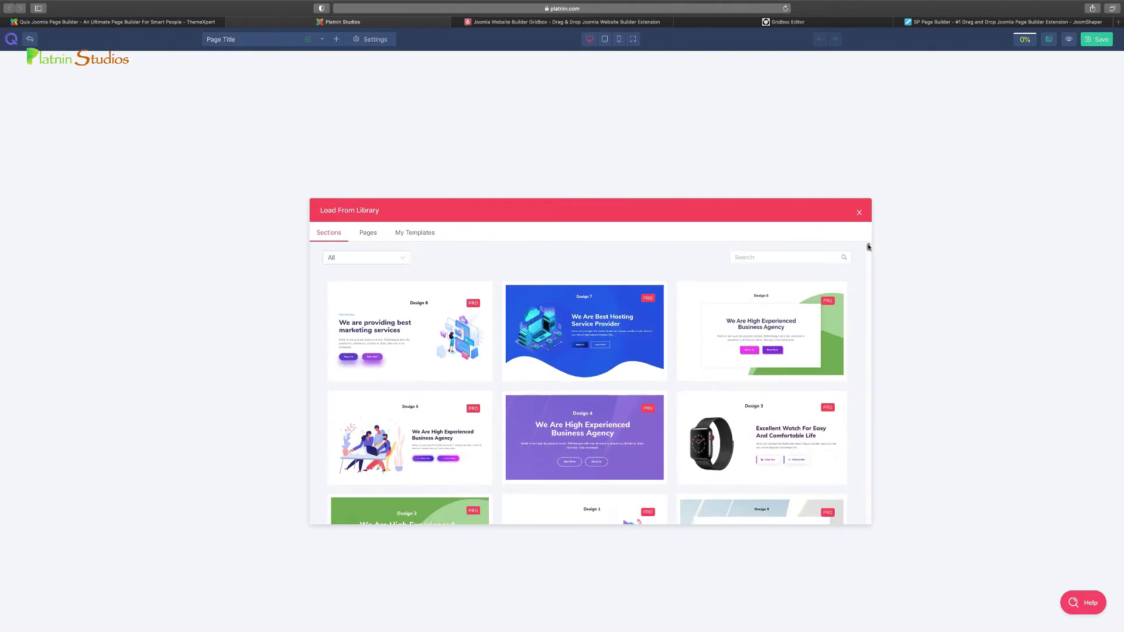
mouse_move(799, 327)
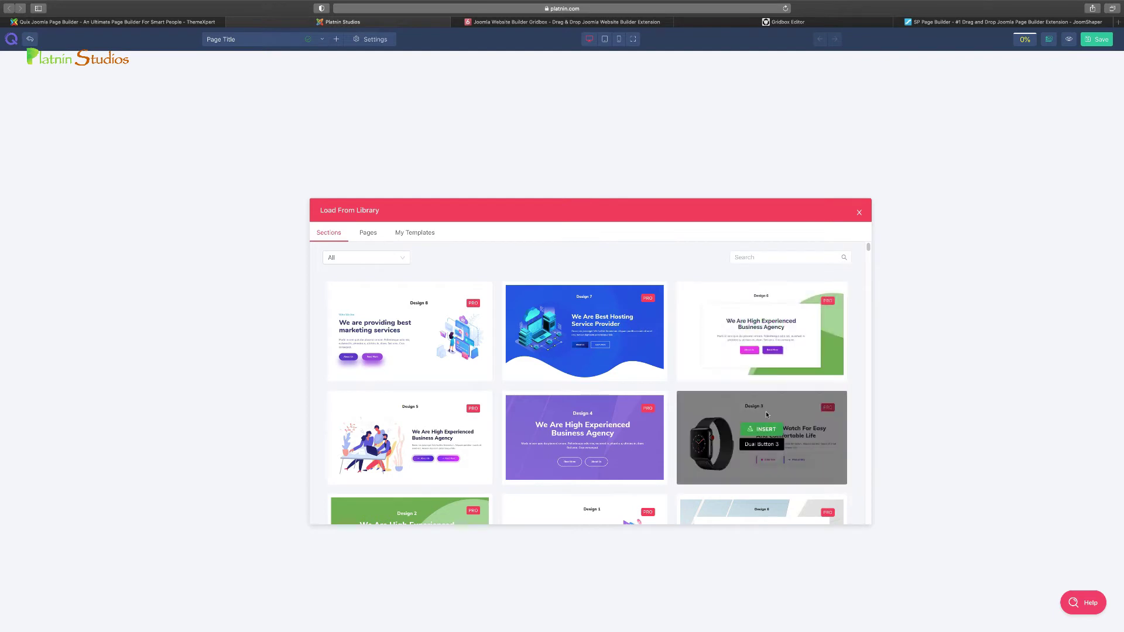
Examine the categories available for filtering the library's section templates
left_click(403, 261)
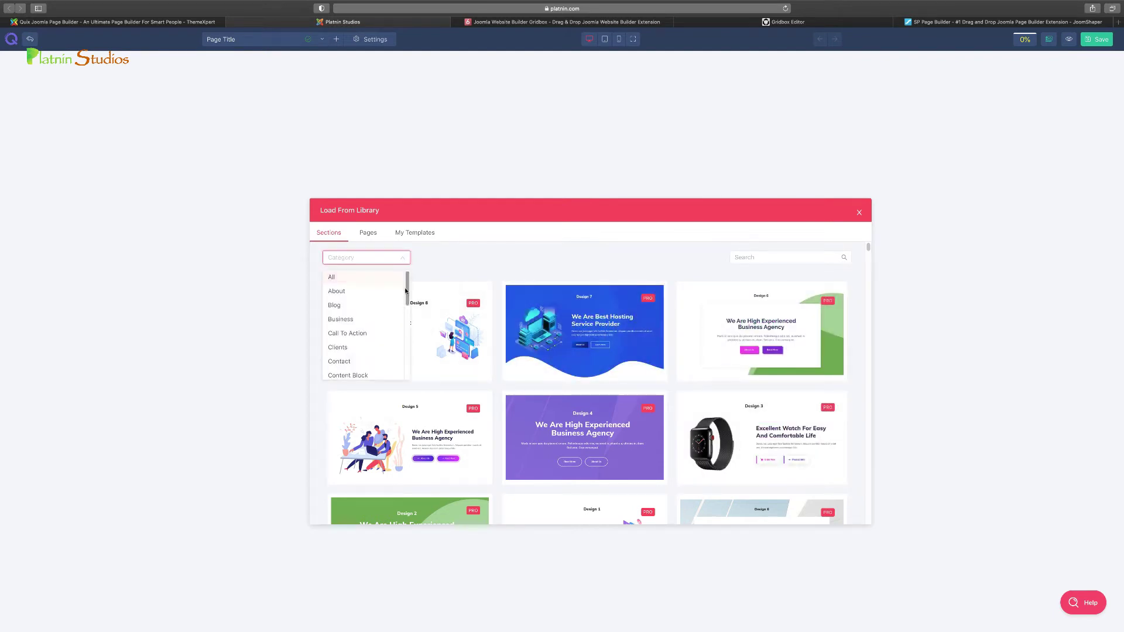
scroll(406, 290, "down", 3)
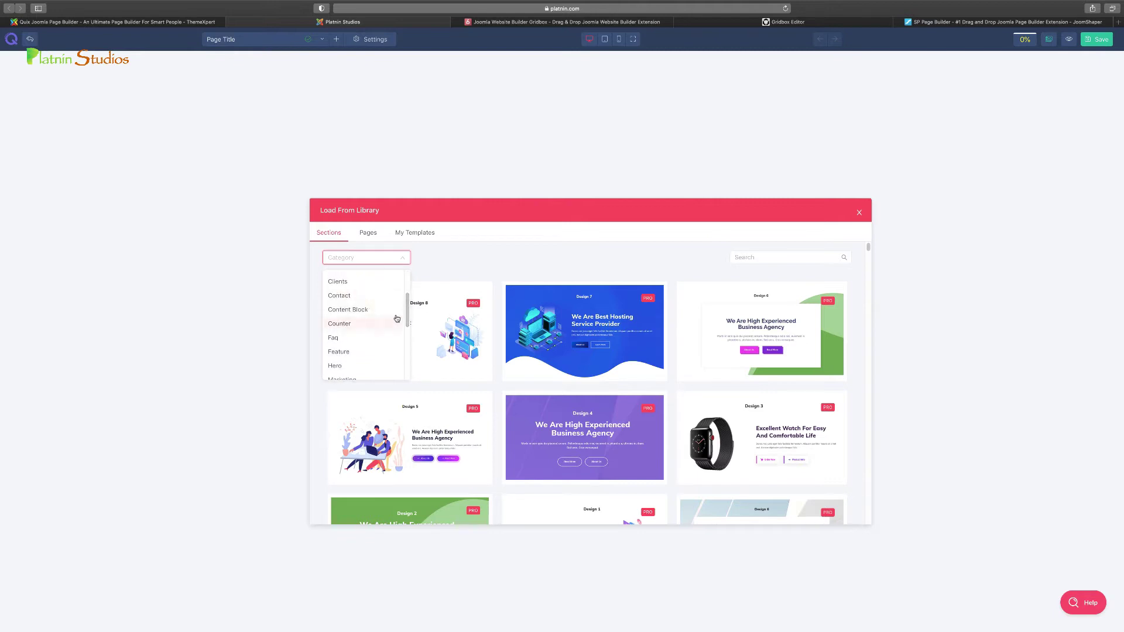
left_click_drag(407, 306, 409, 278)
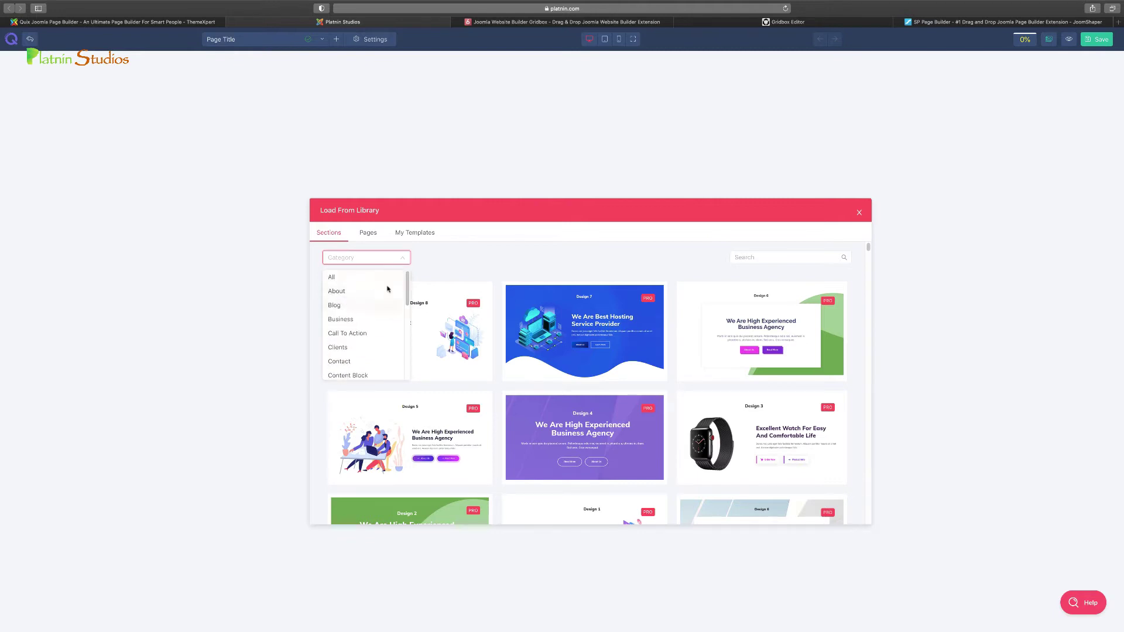
left_click(504, 256)
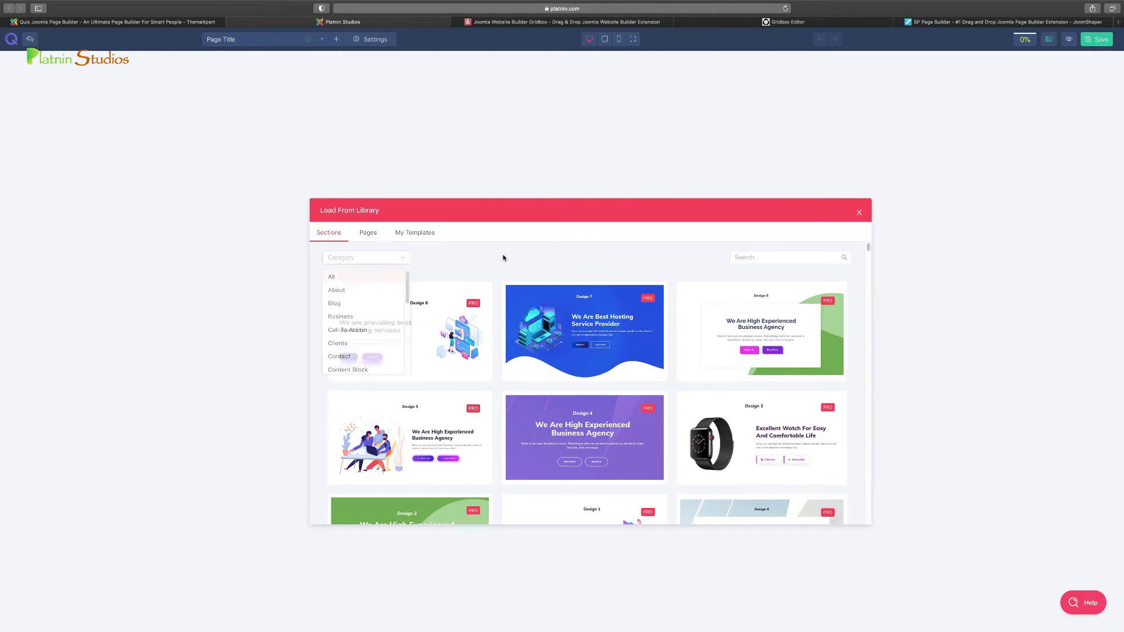
left_click(401, 262)
left_click(462, 271)
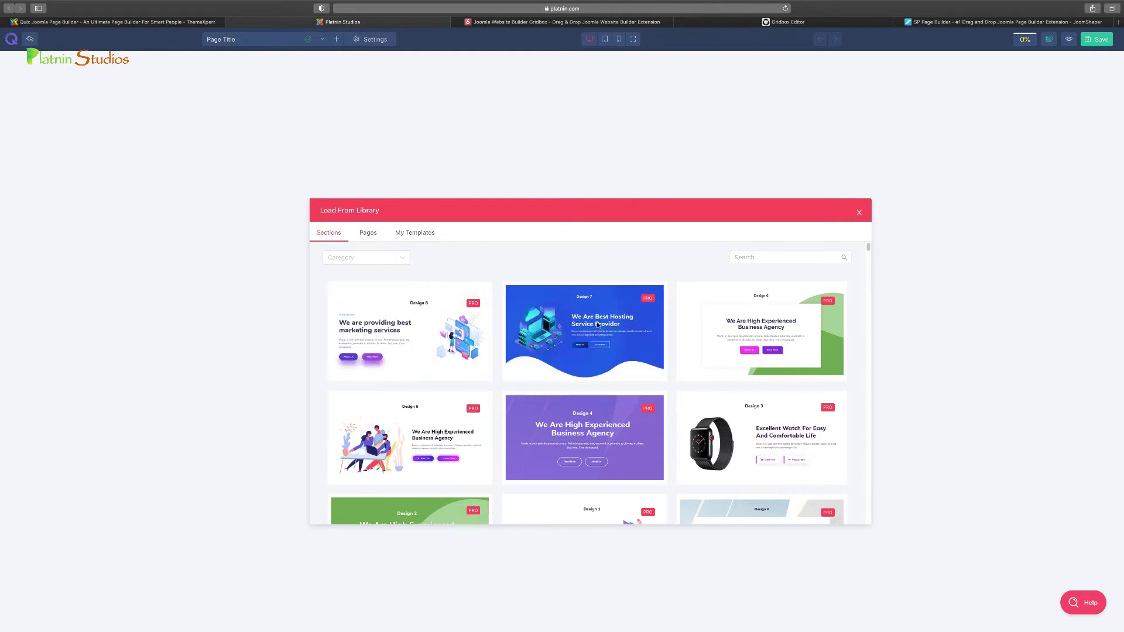
scroll(657, 372, "down", 1)
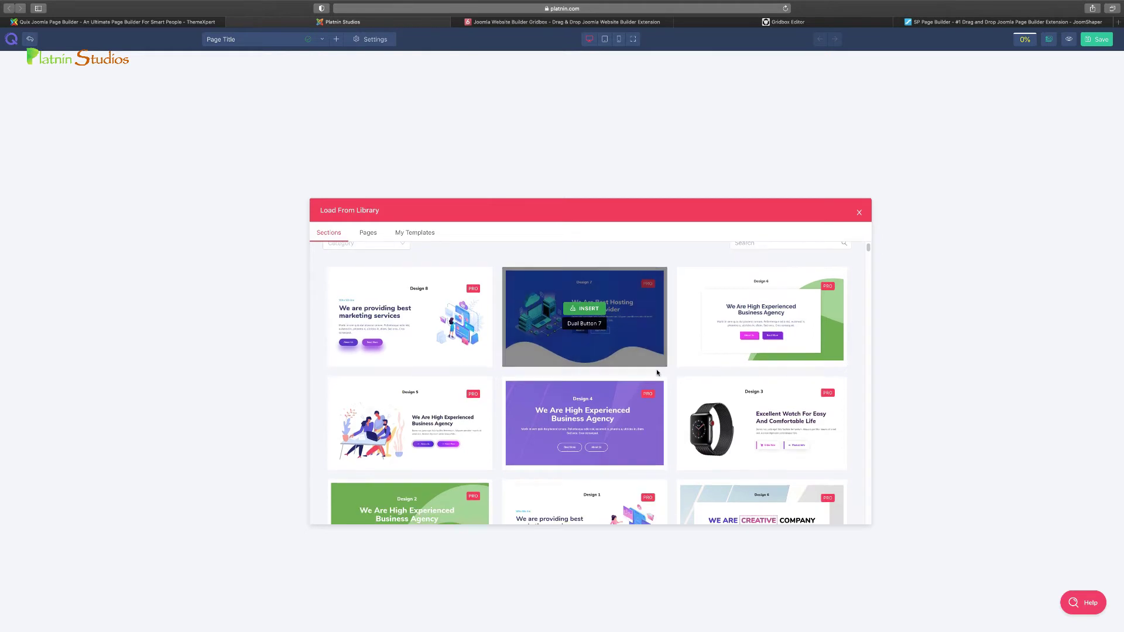
left_click_drag(869, 250, 870, 246)
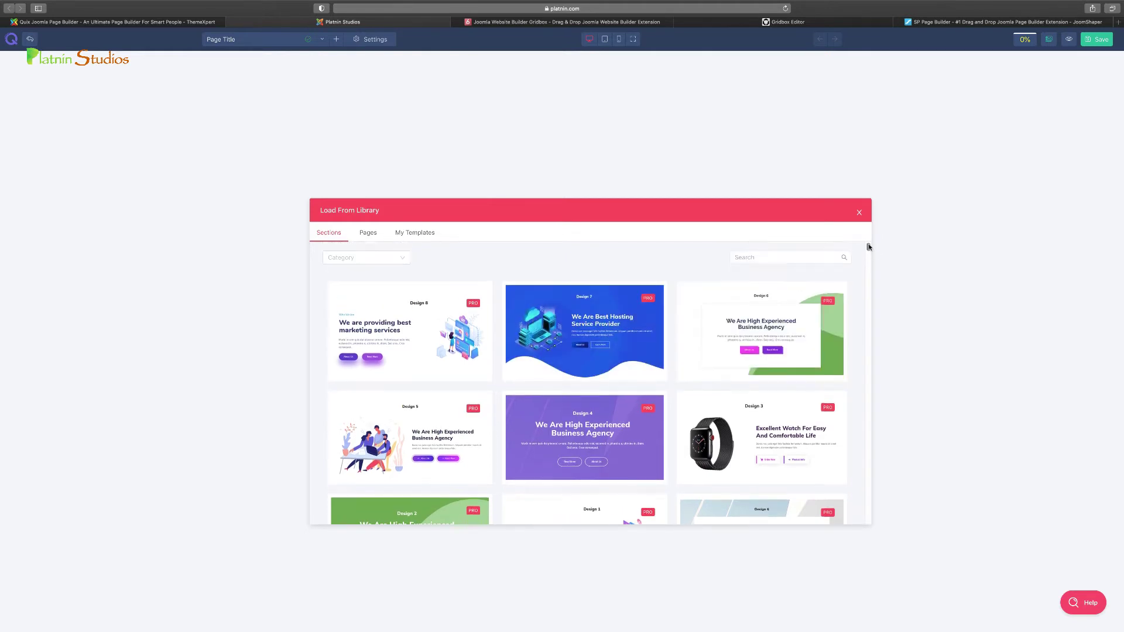
Browse the full-page templates in the library
left_click(369, 234)
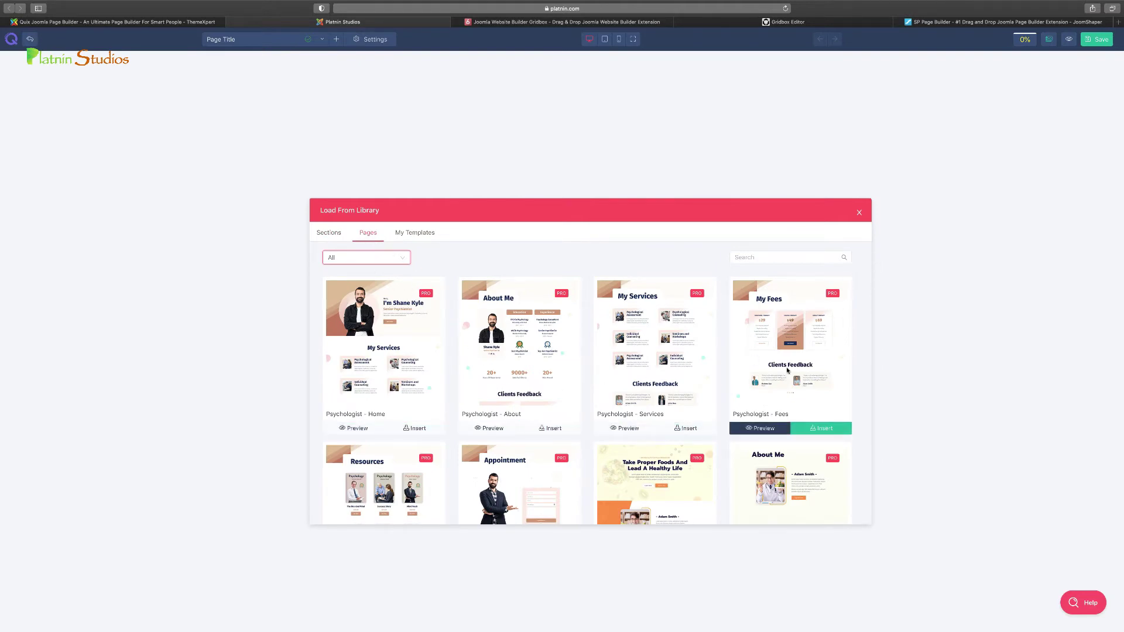
scroll(819, 281, "down", 8)
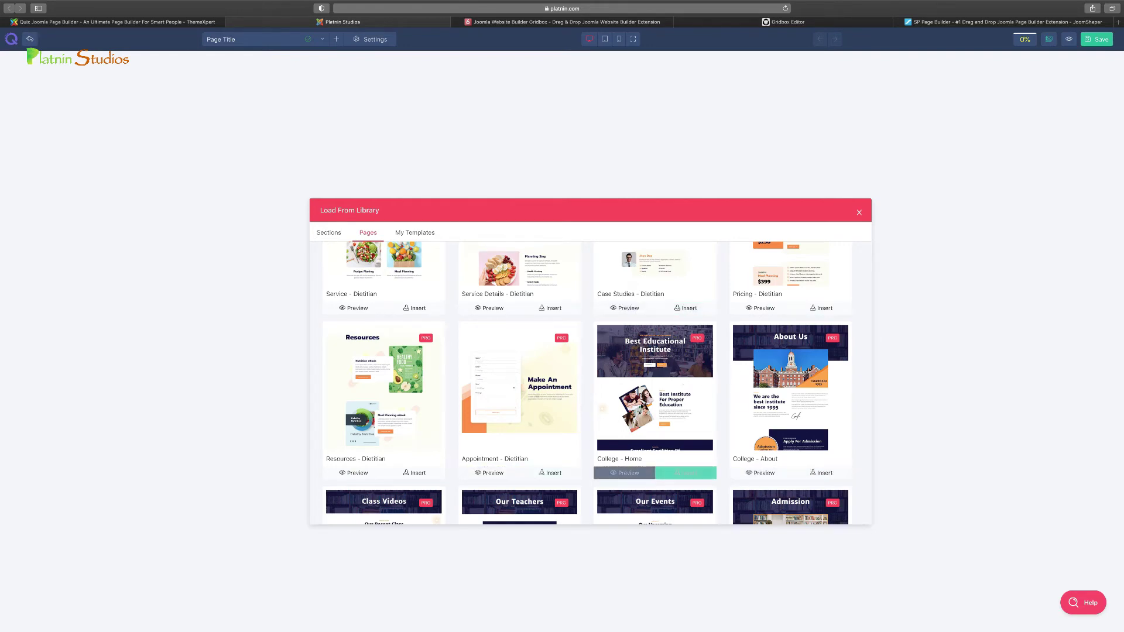
scroll(486, 421, "down", 1)
scroll(472, 399, "up", 7)
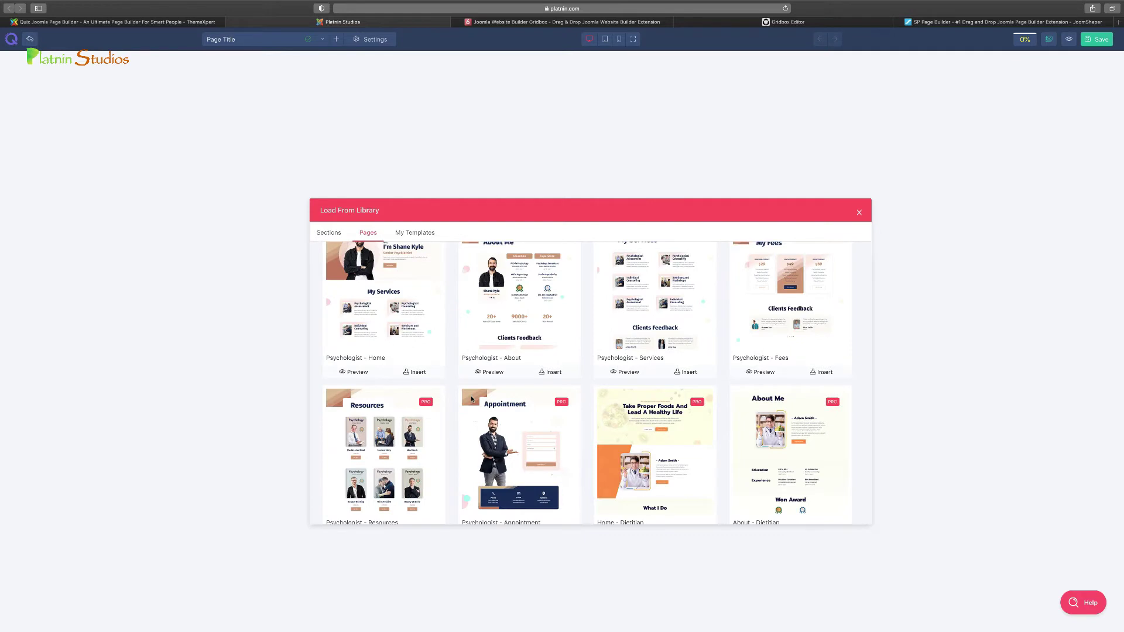
Insert the Dual Button 7 section template, with the blue hosting provider design, into the page
left_click(333, 234)
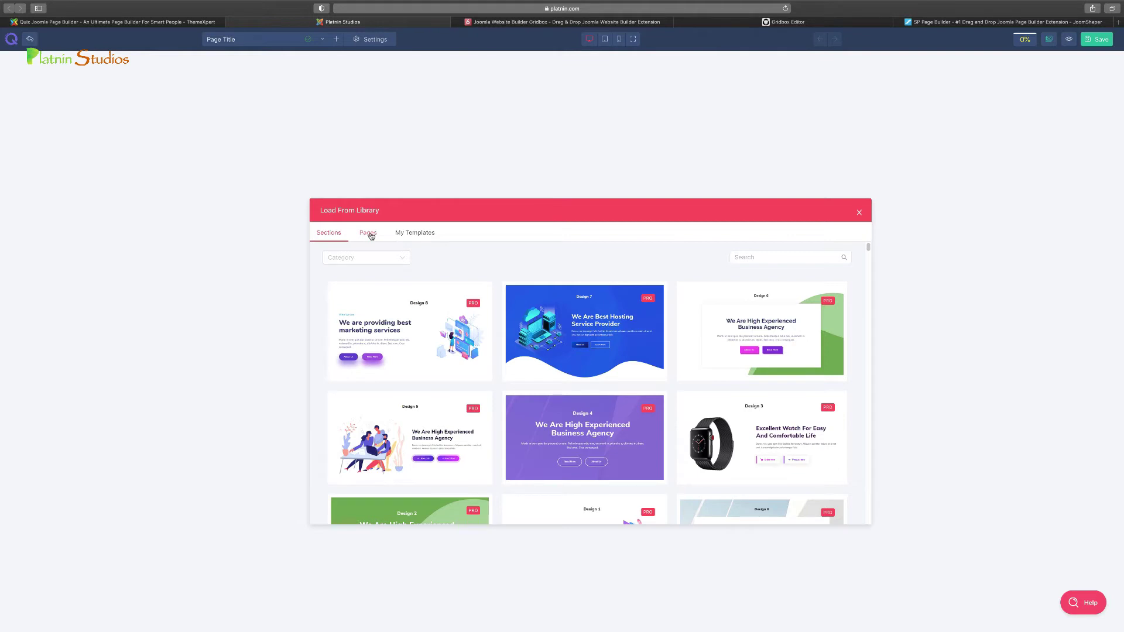
mouse_move(591, 326)
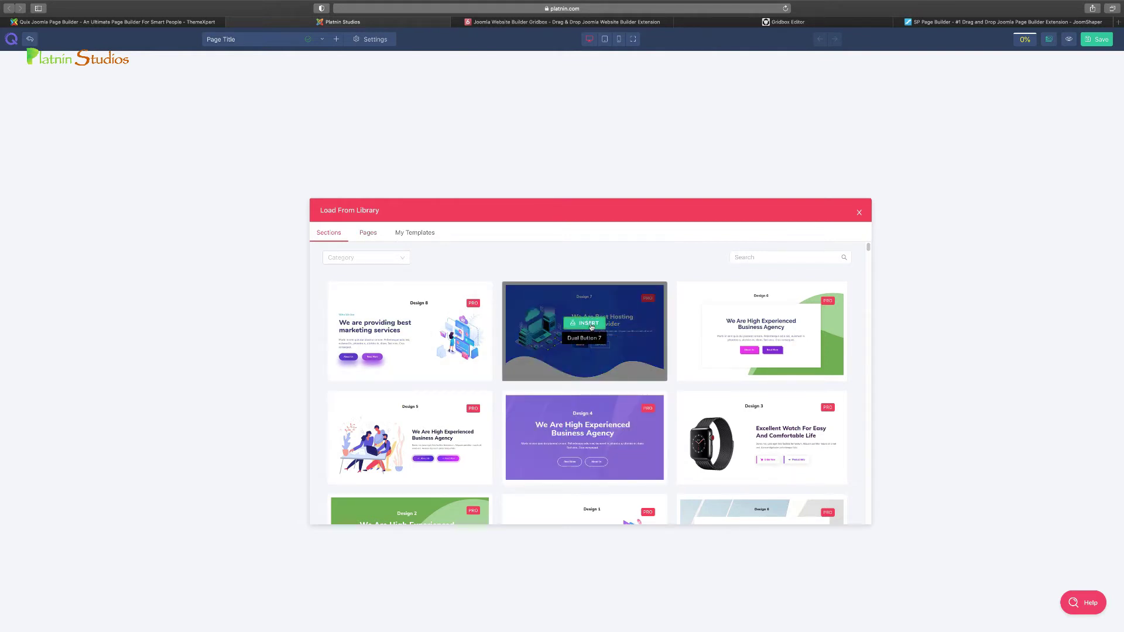
left_click(585, 323)
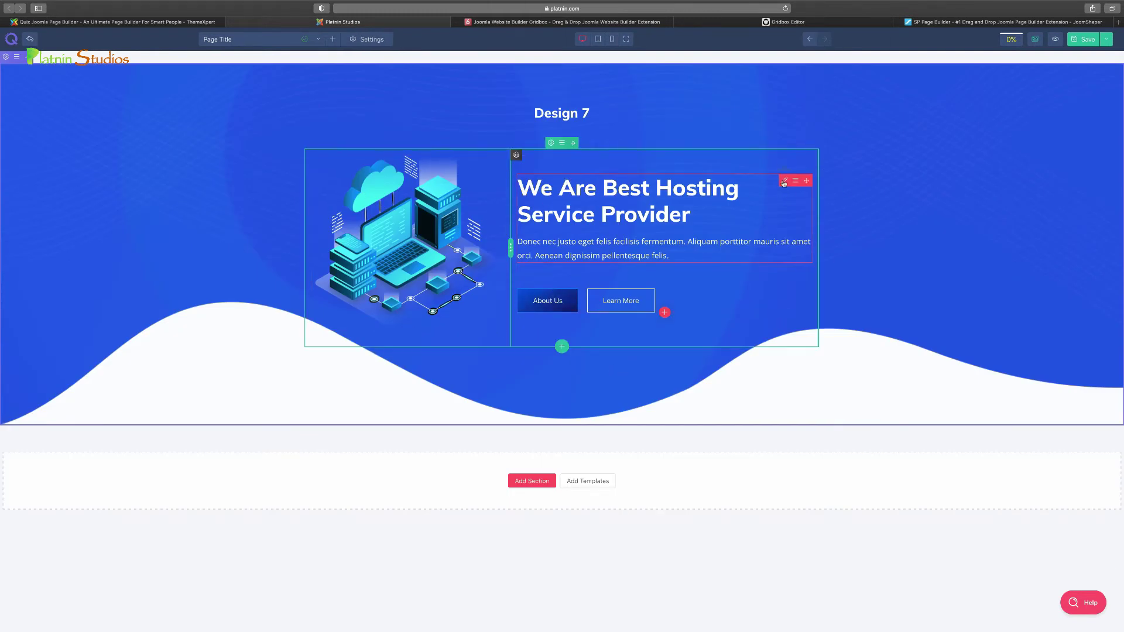
Change the hosting section's blurb title to "Start my own online business" and apply it
left_click(785, 181)
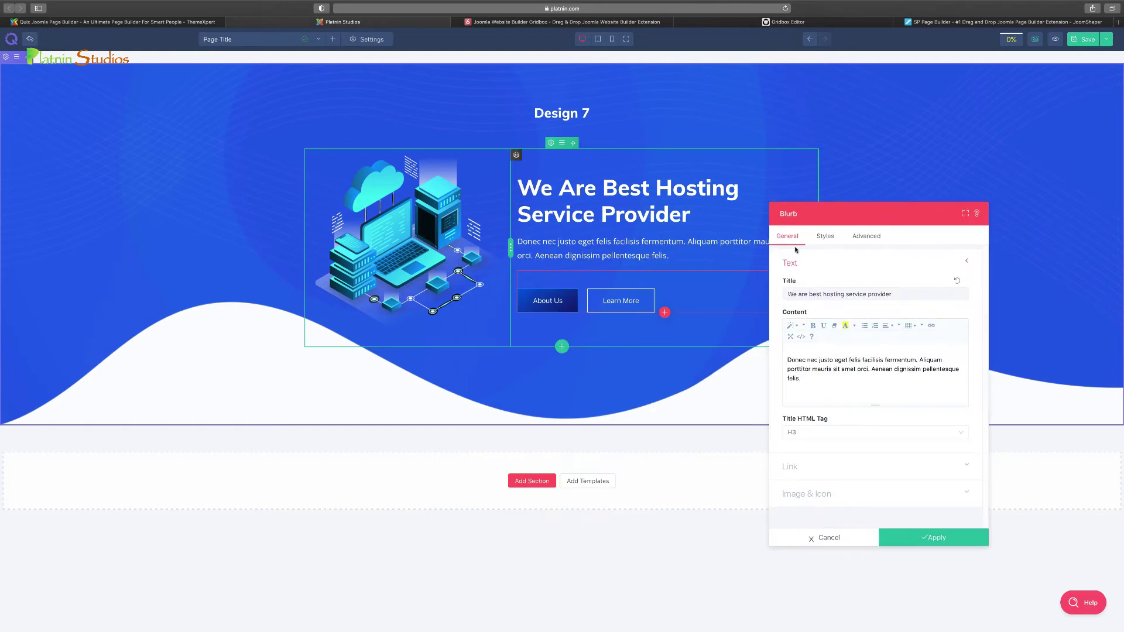
triple_click(823, 293)
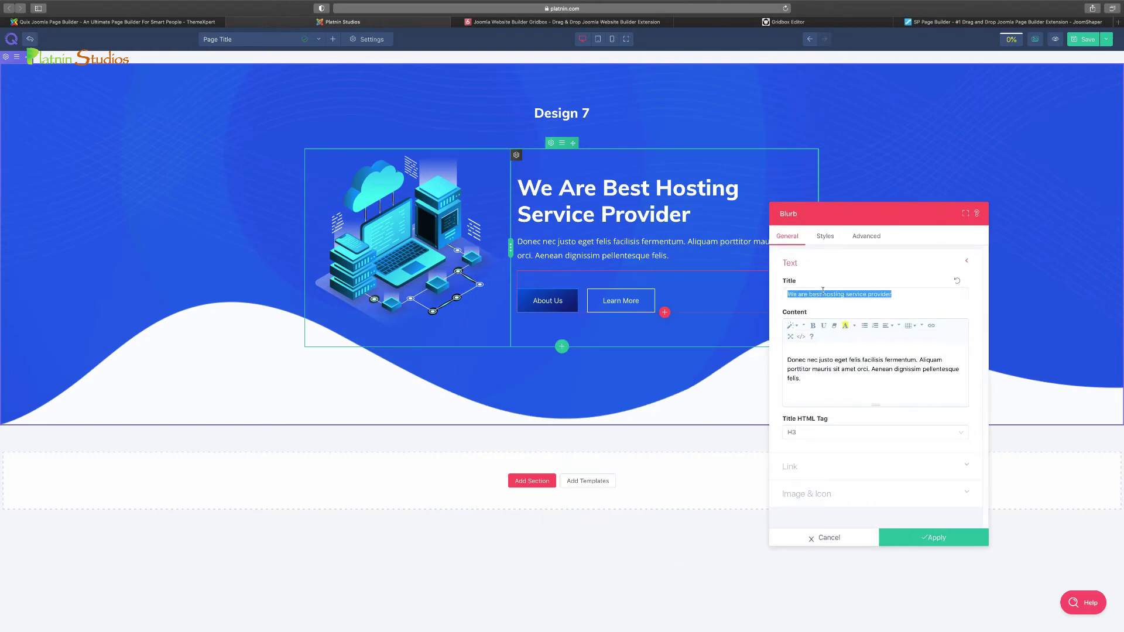
type("Start my own on")
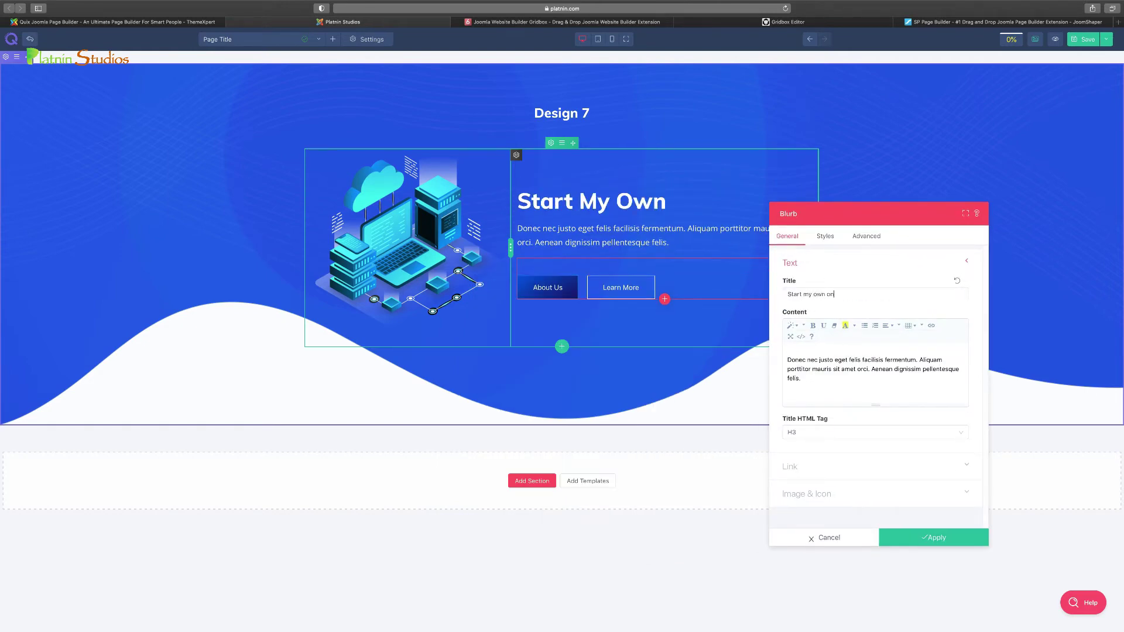
type("line business")
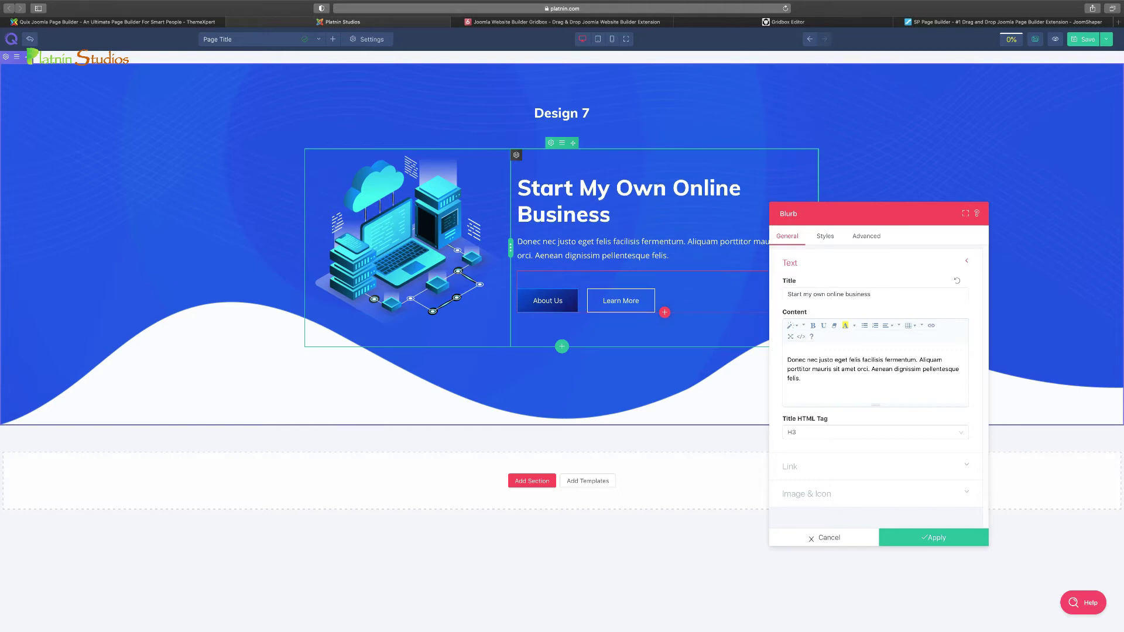
left_click(932, 537)
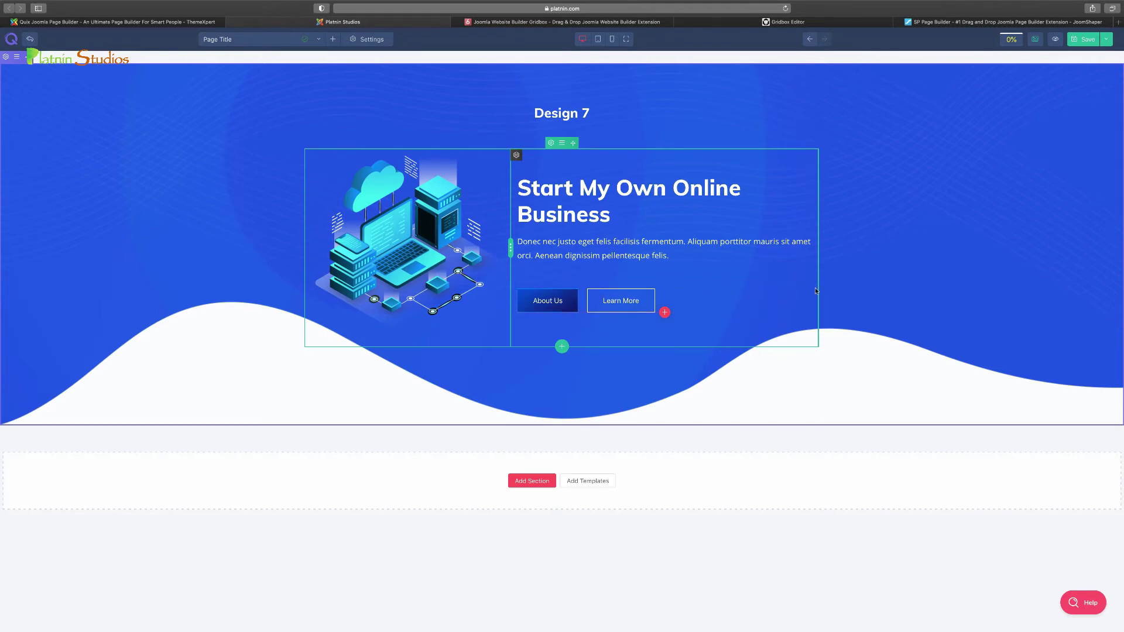
Set the primary button text of the section's dual button to "Order Now" and apply it
left_click(783, 277)
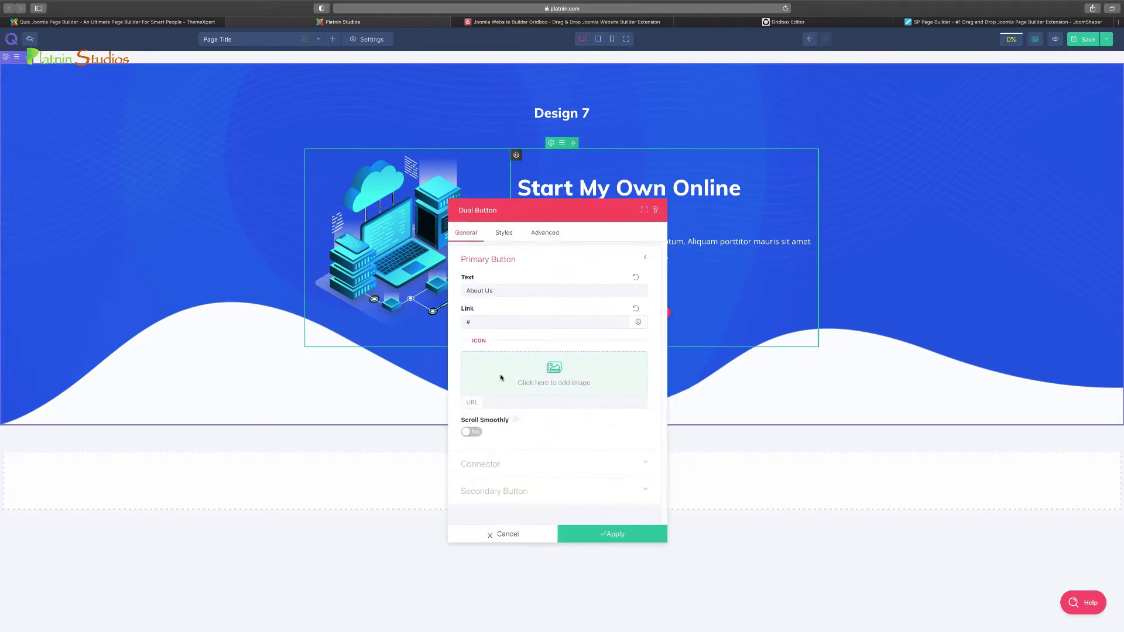
left_click_drag(526, 214, 865, 169)
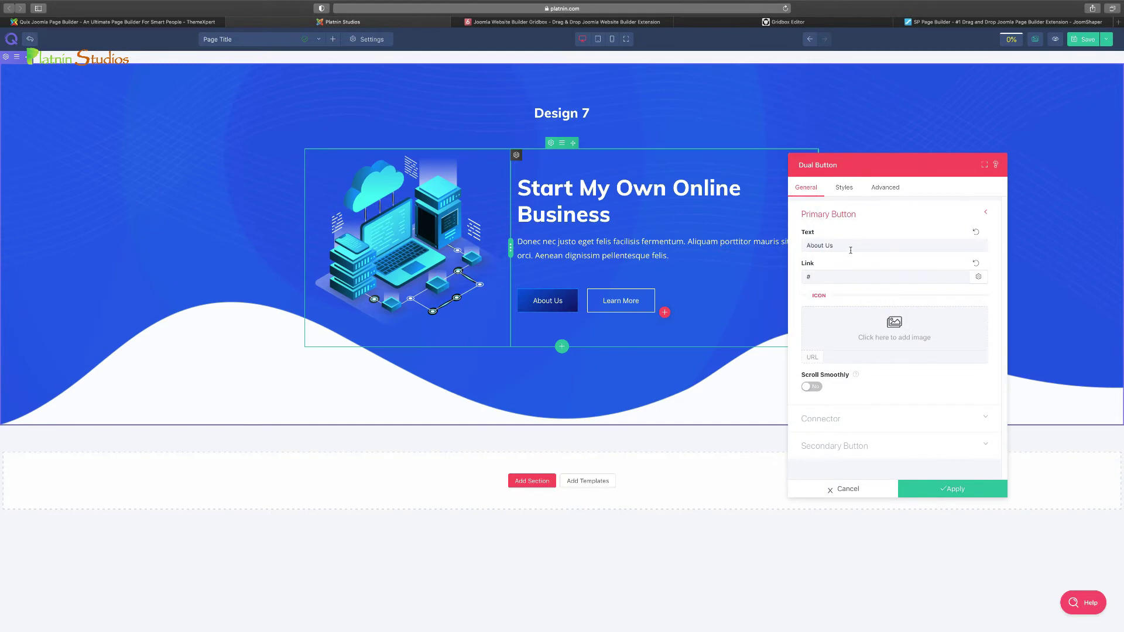
type("o")
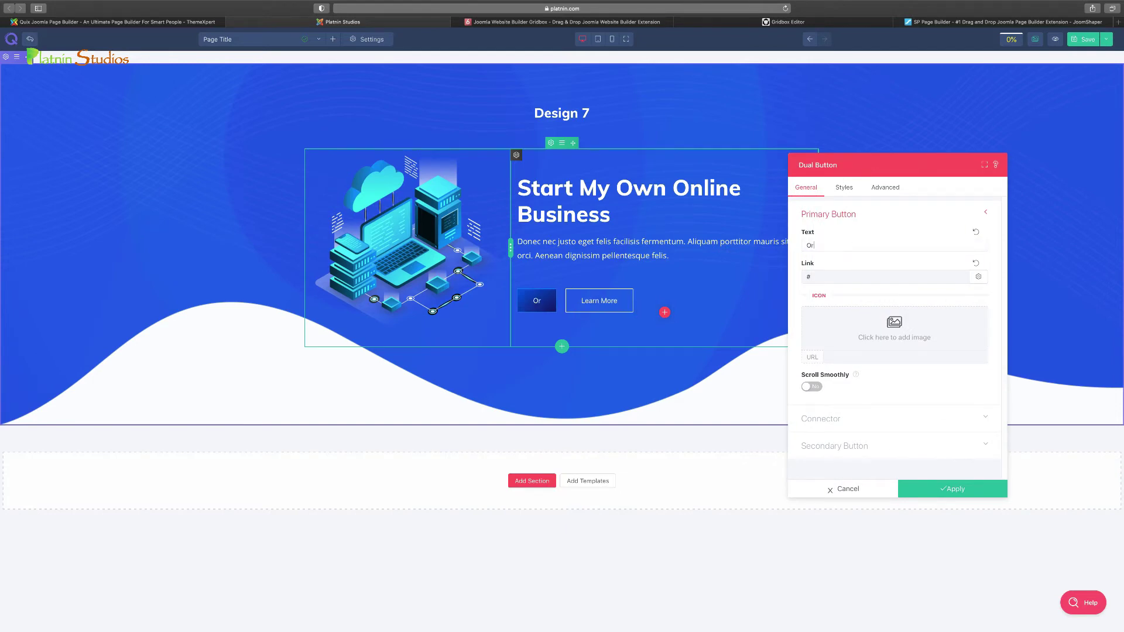
type("rder Now")
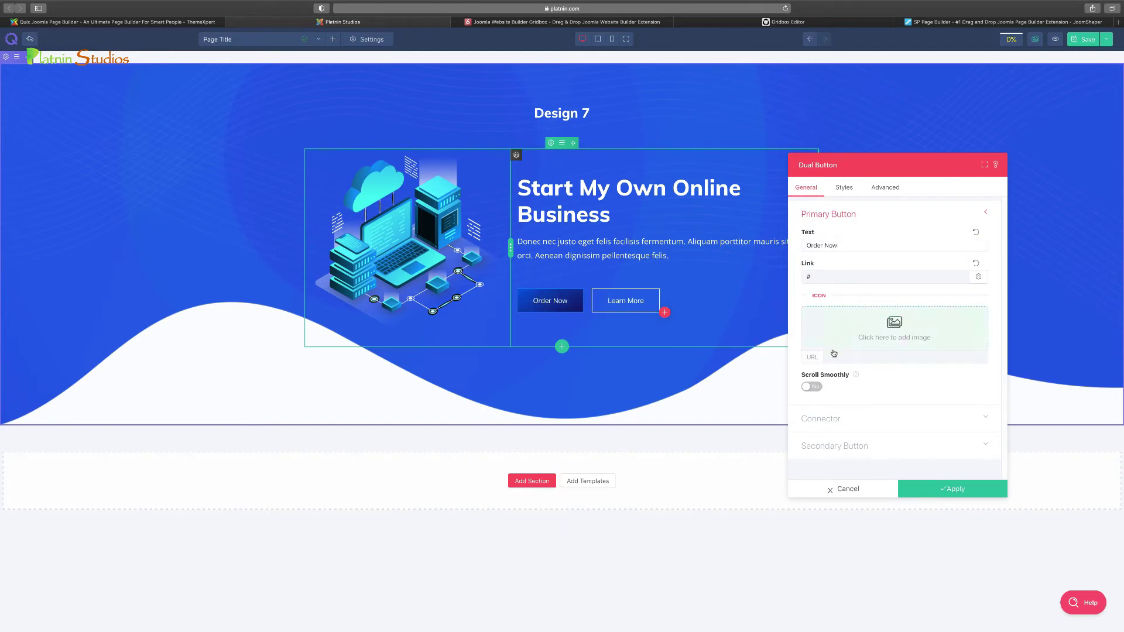
left_click(918, 490)
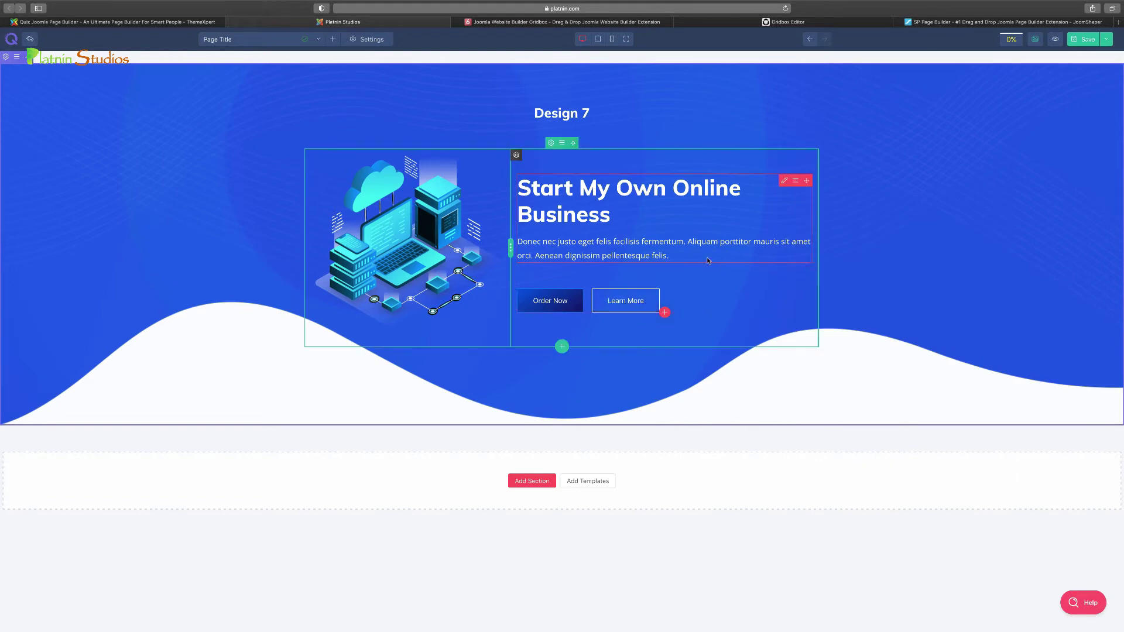
left_click(531, 481)
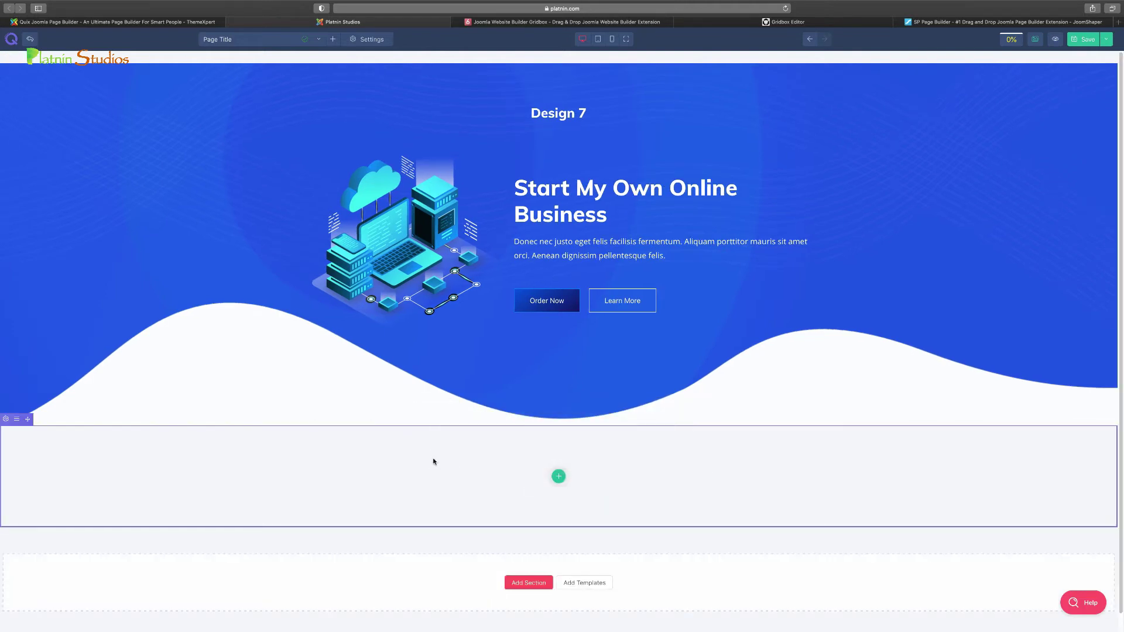
left_click(17, 419)
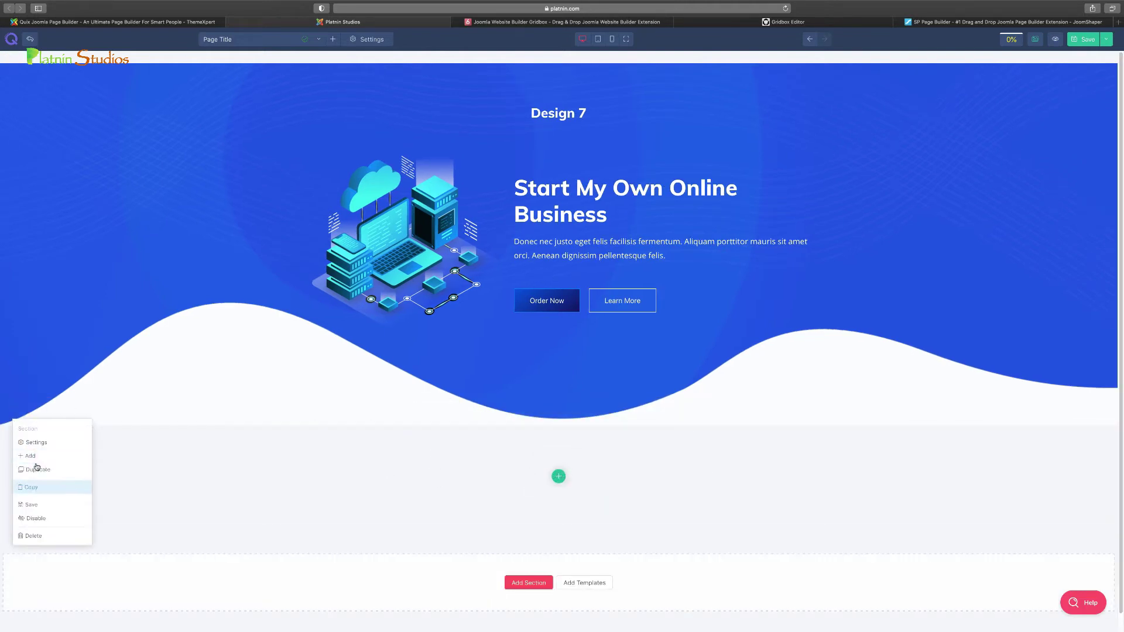
left_click(51, 534)
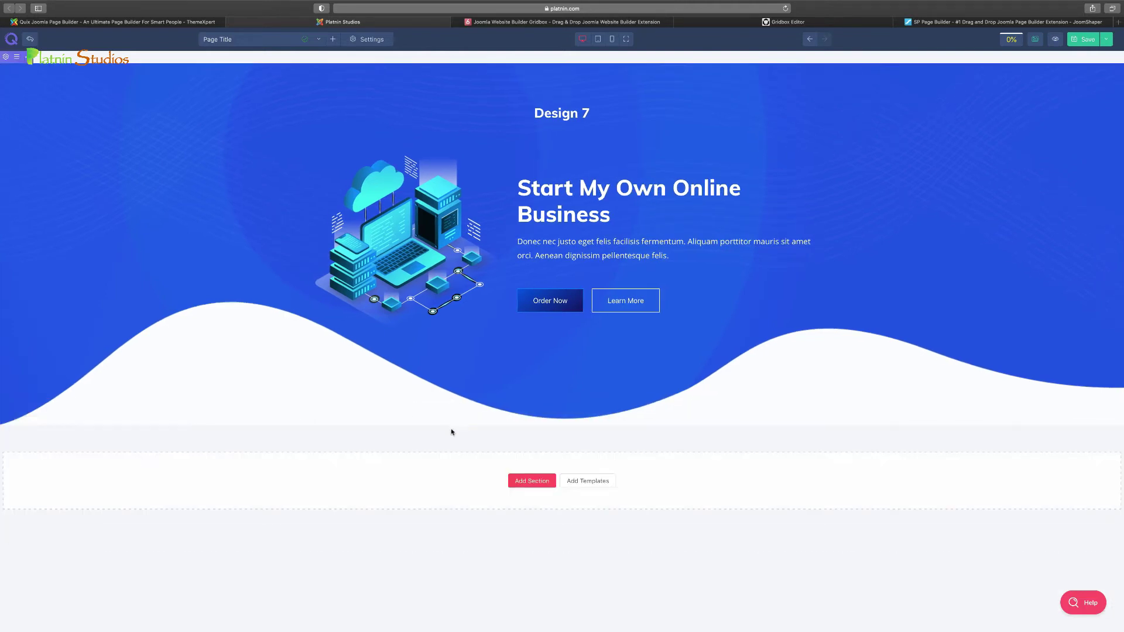
Filter the section templates by the Counter category and insert the Counter 1 template below the hosting section
left_click(589, 481)
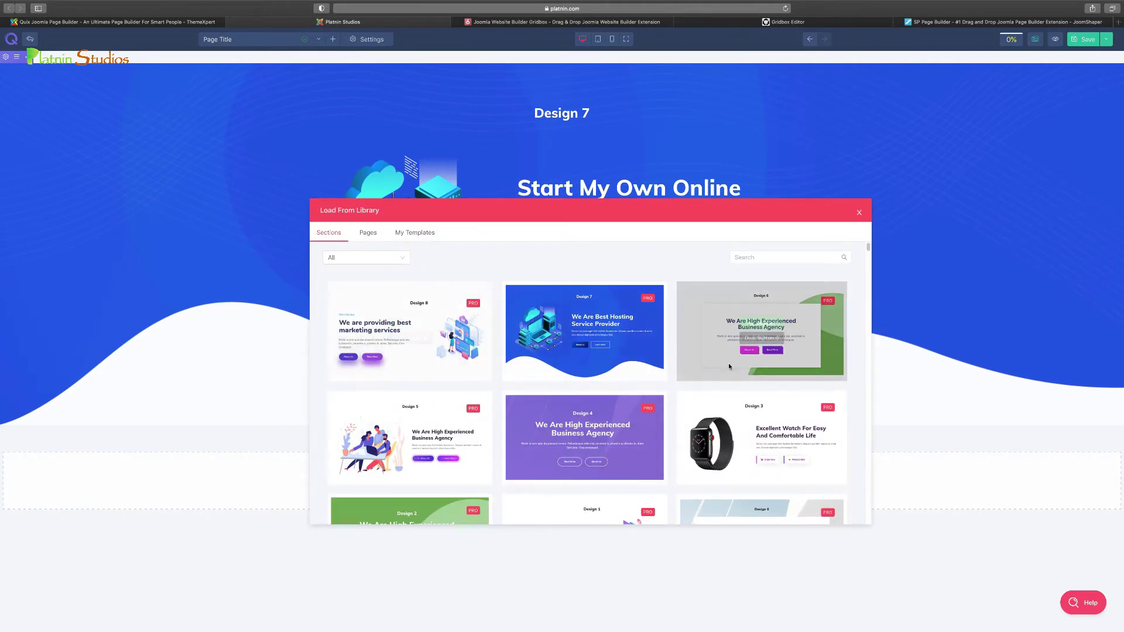
scroll(869, 248, "down", 5)
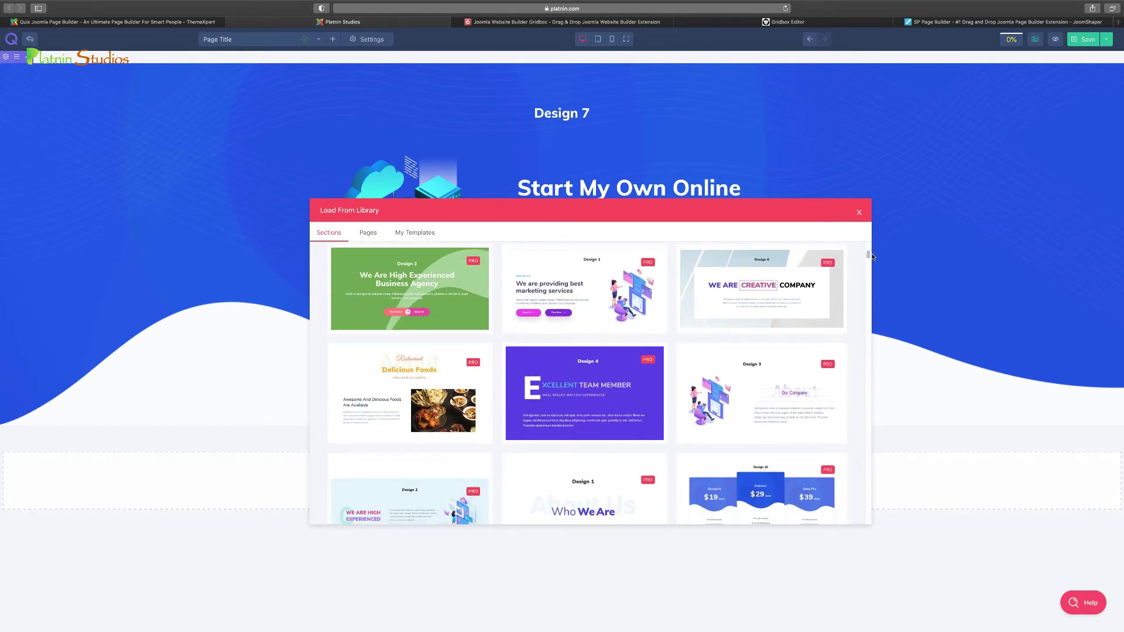
left_click_drag(869, 256, 870, 279)
scroll(410, 328, "up", 15)
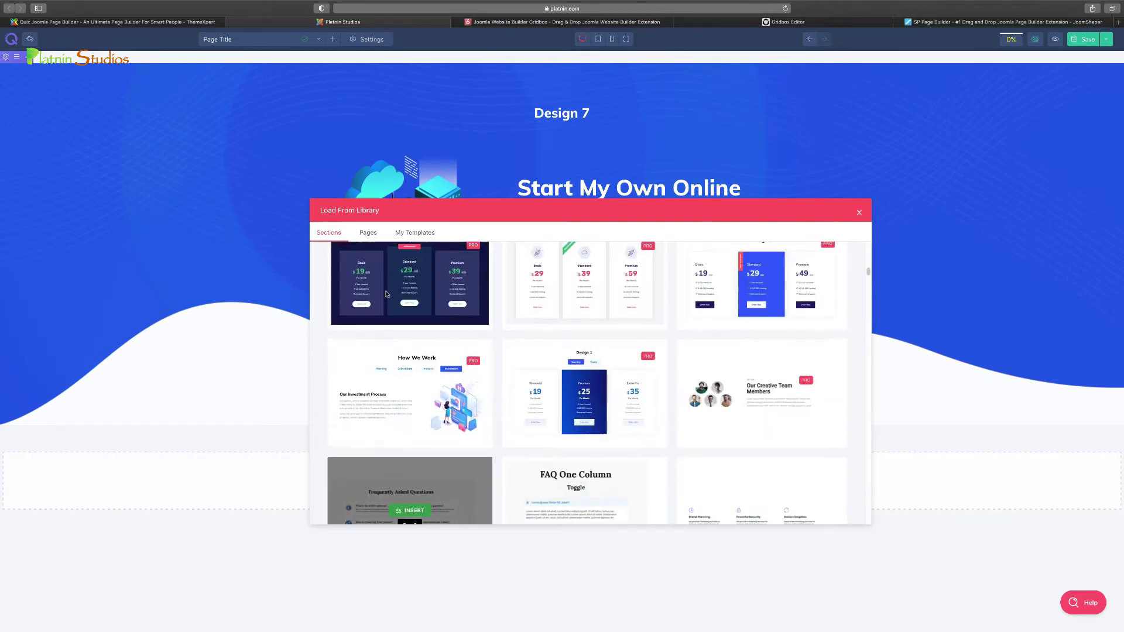
left_click(395, 261)
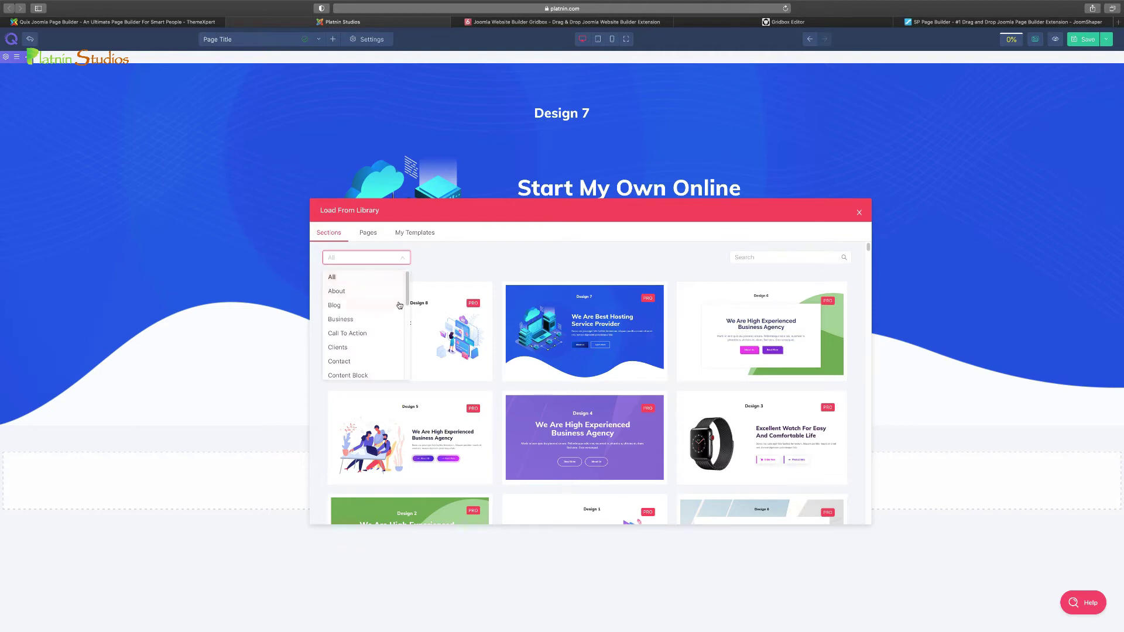
scroll(362, 350, "down", 3)
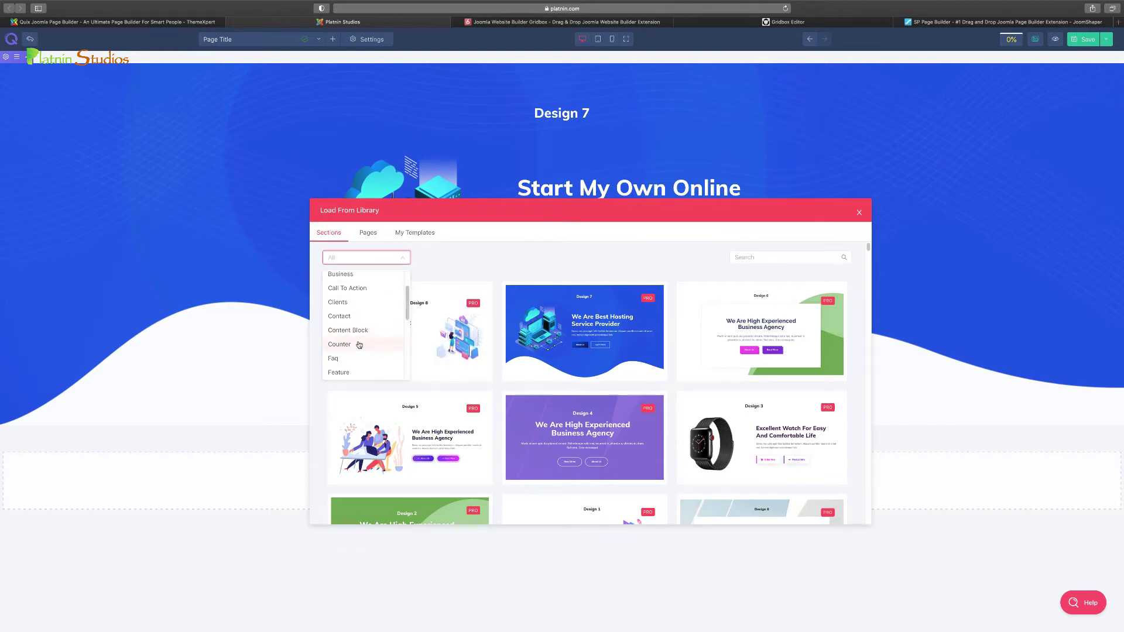
left_click(358, 345)
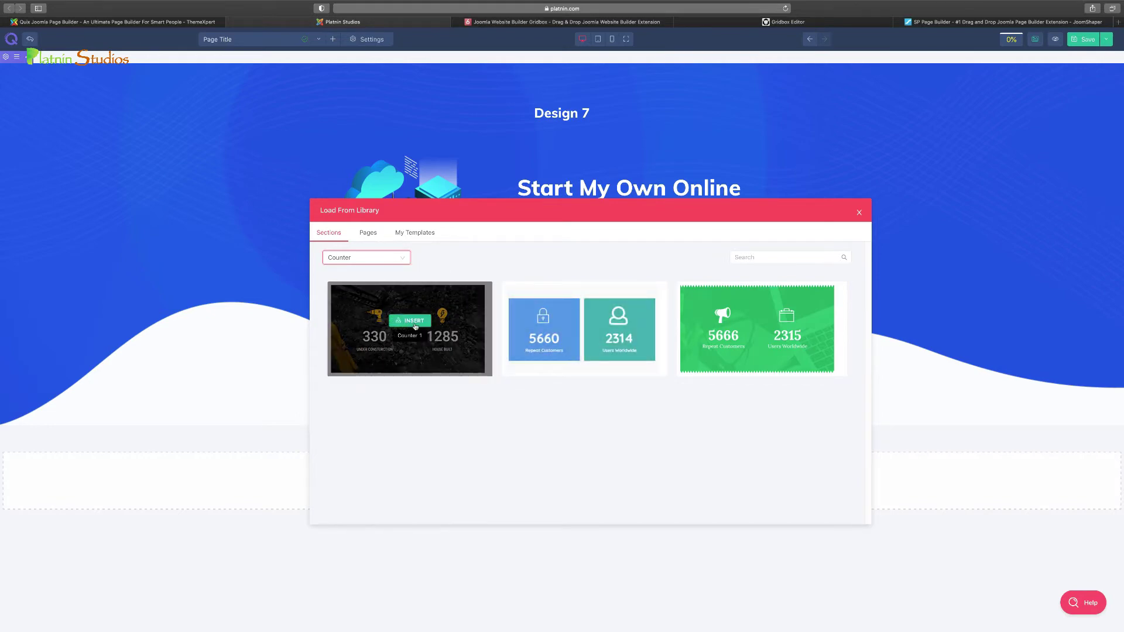
left_click(413, 321)
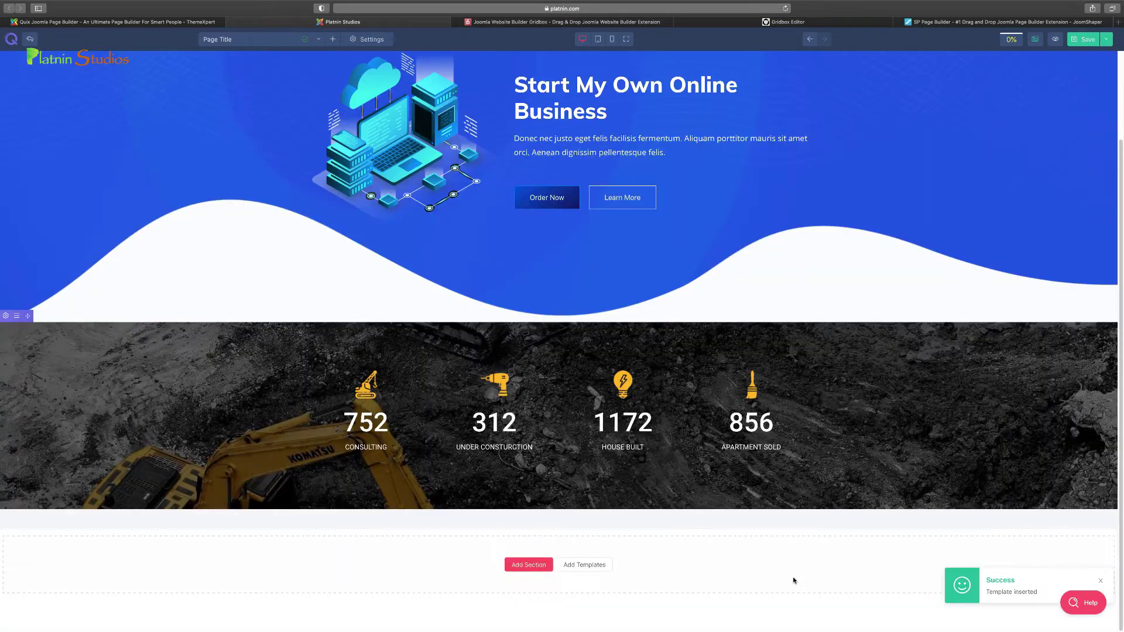
Insert the Faq 7 section template from the Faq category below the counter section
left_click(585, 566)
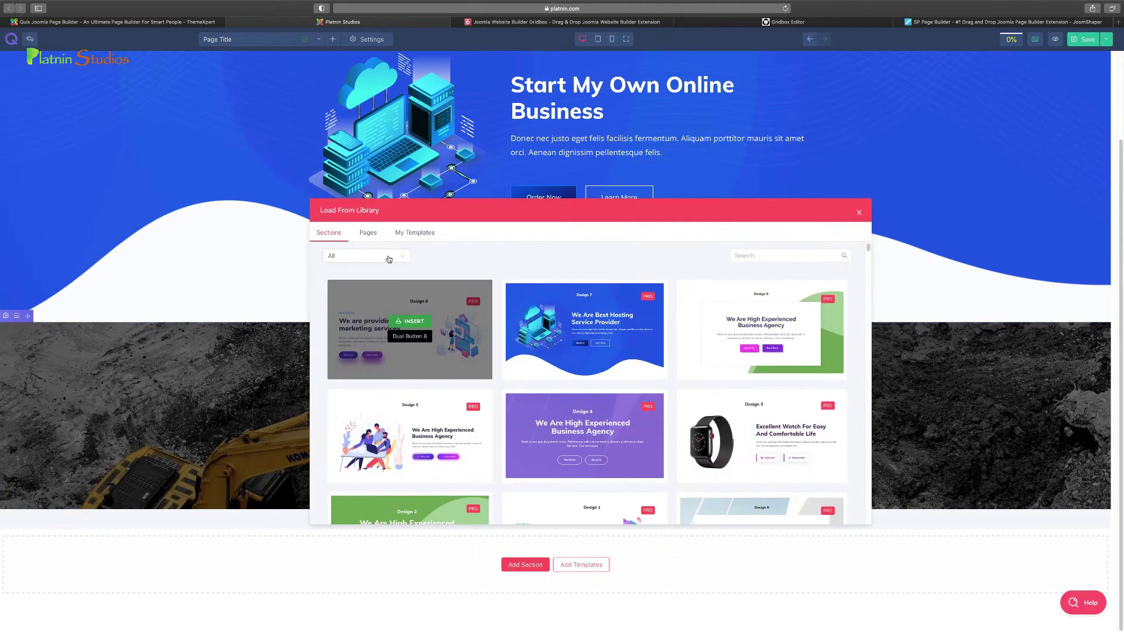
left_click(403, 262)
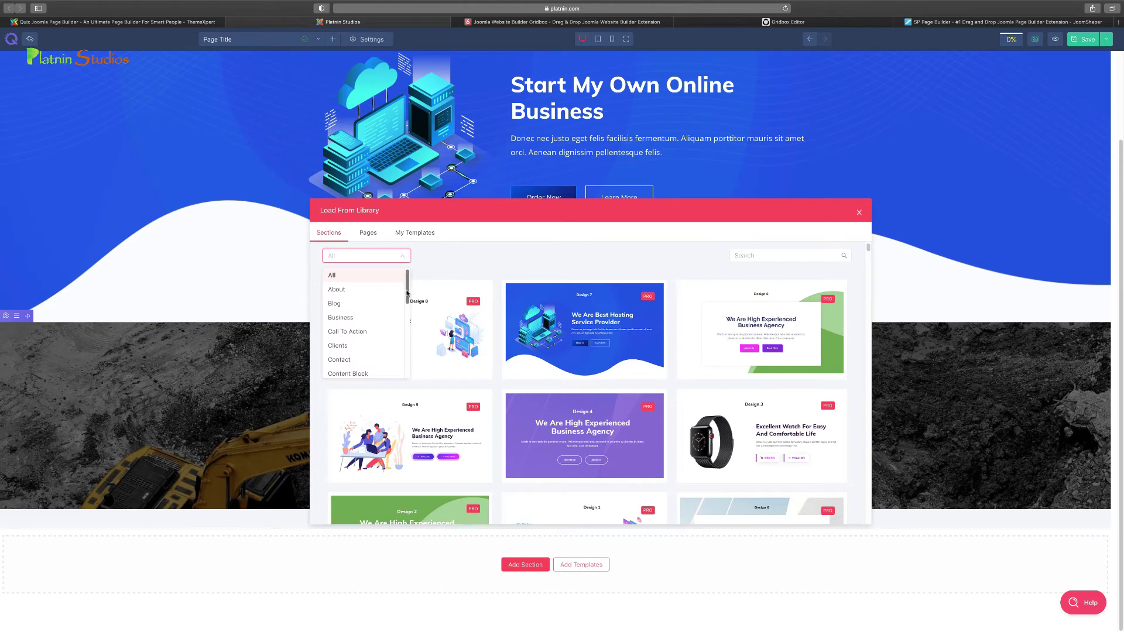
left_click_drag(407, 292, 407, 302)
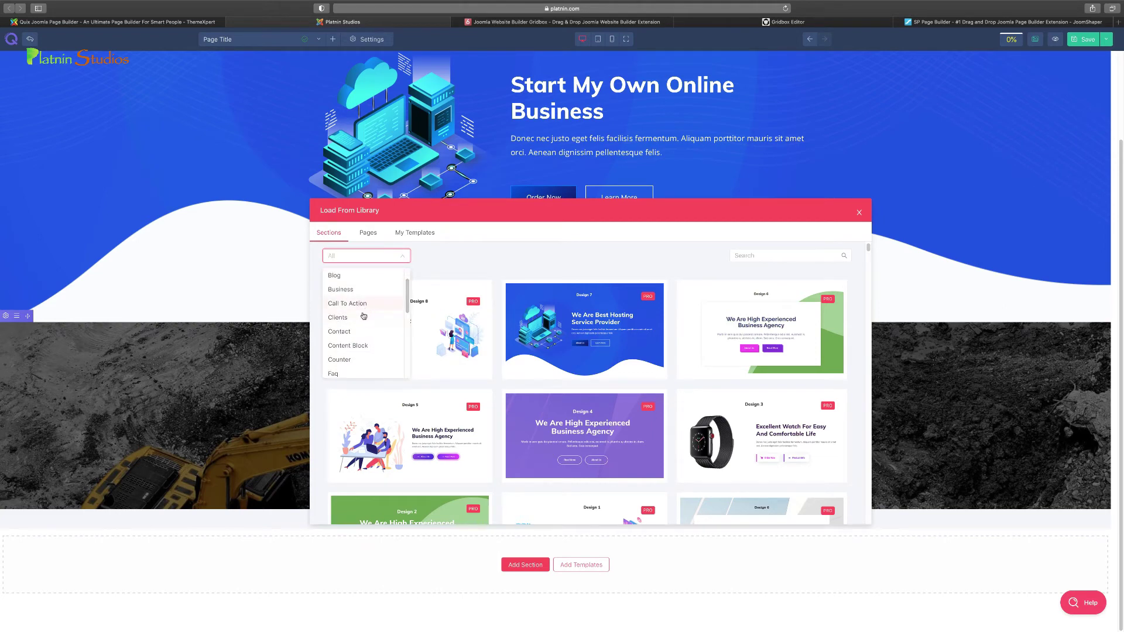
left_click(355, 373)
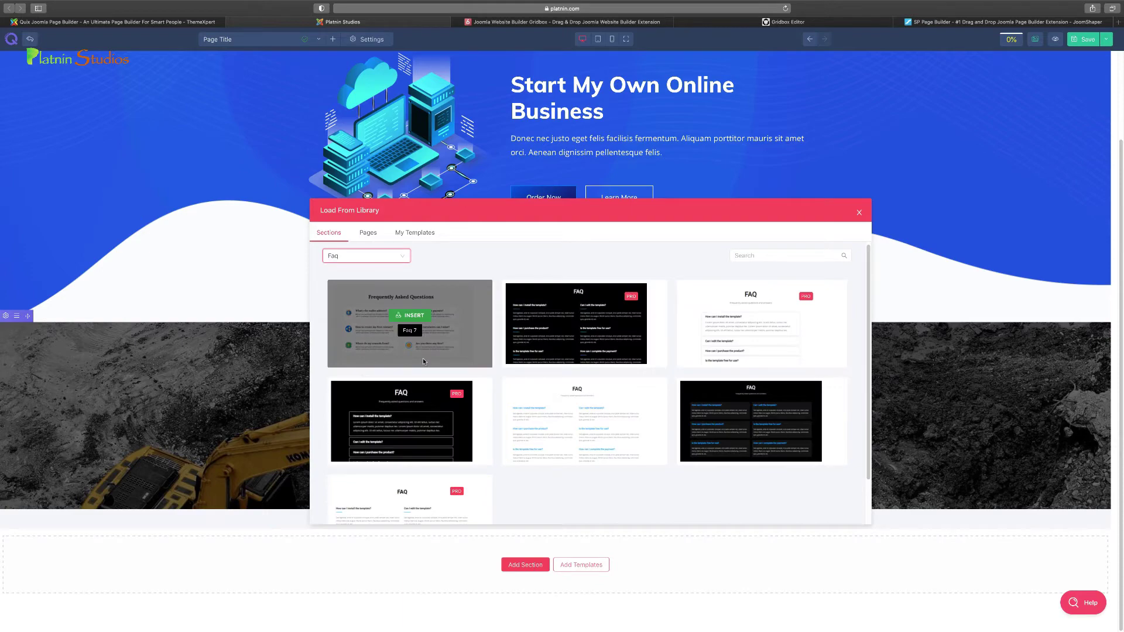
left_click(413, 318)
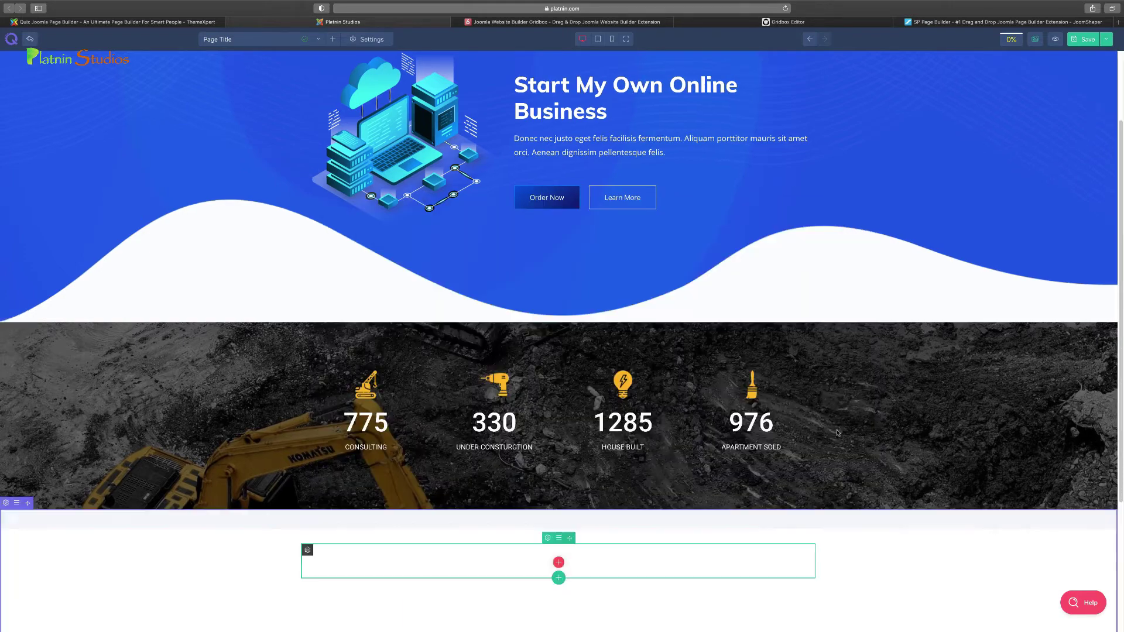
scroll(833, 426, "down", 3)
scroll(644, 351, "down", 3)
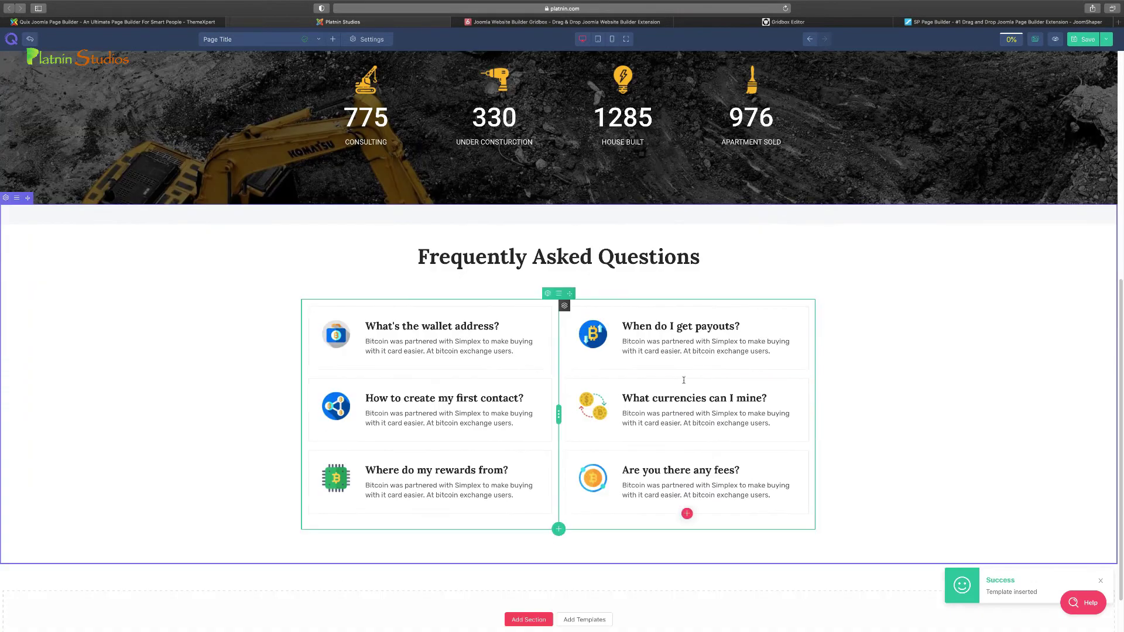
scroll(552, 288, "up", 5)
scroll(540, 331, "down", 6)
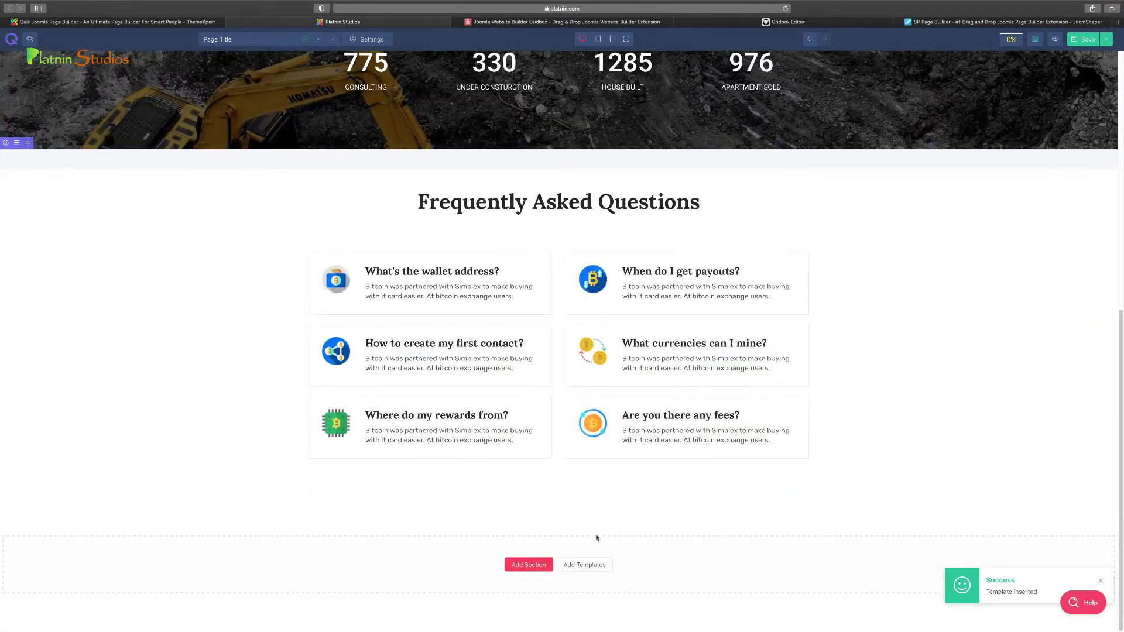
Insert the Portfolio 3 section template from the Portfolio category below the FAQ section
left_click(582, 565)
scroll(408, 276, "down", 2)
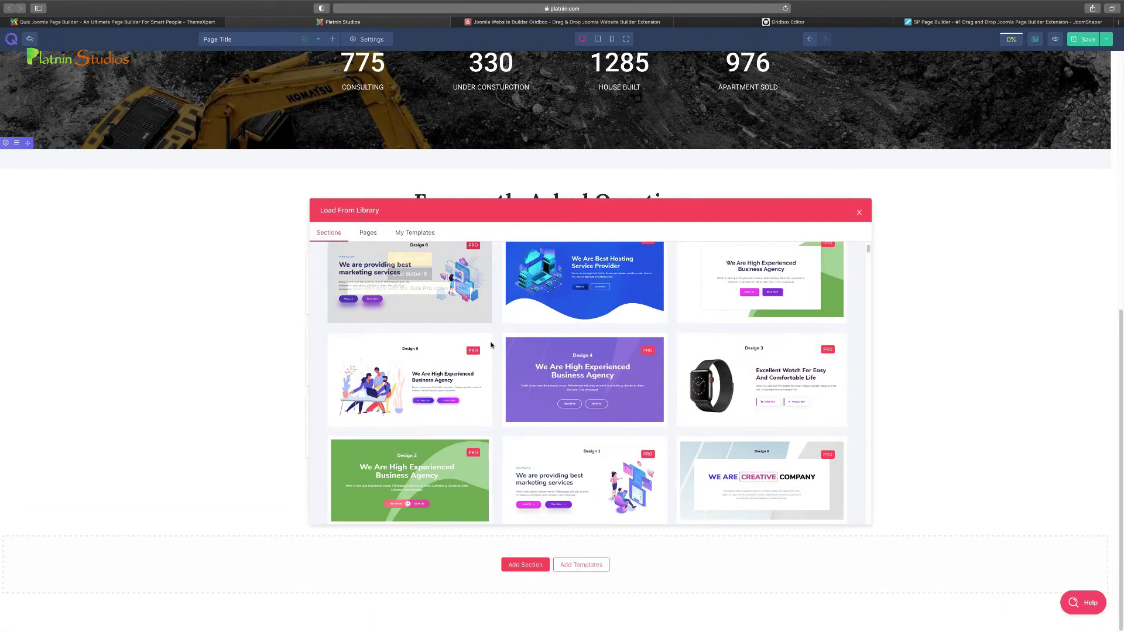
scroll(408, 275, "up", 2)
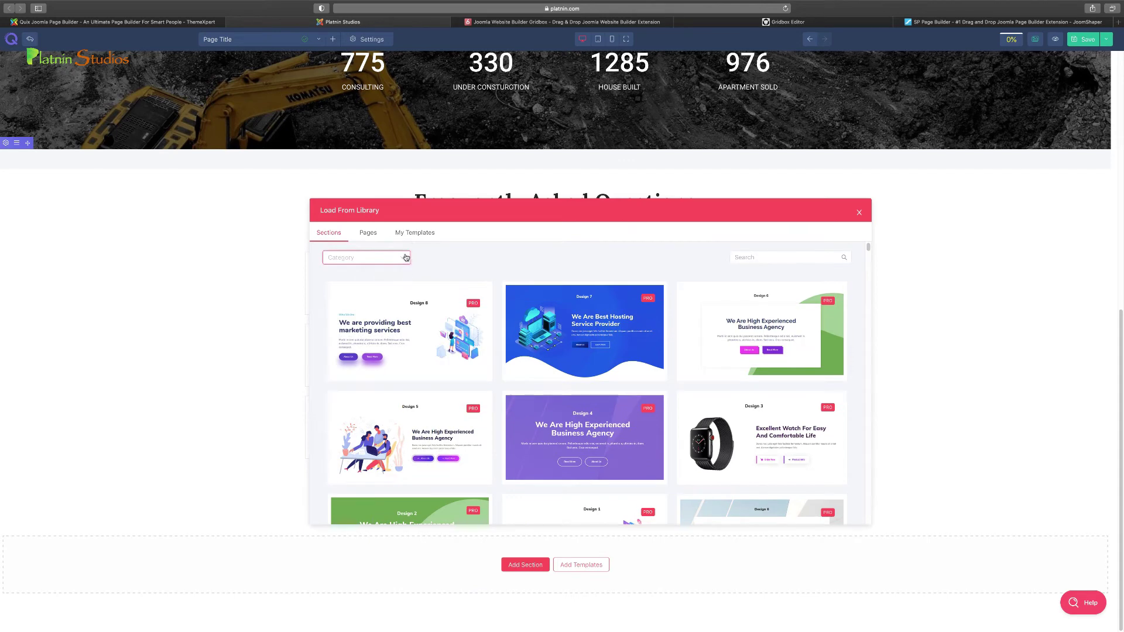
left_click(406, 257)
scroll(346, 308, "down", 5)
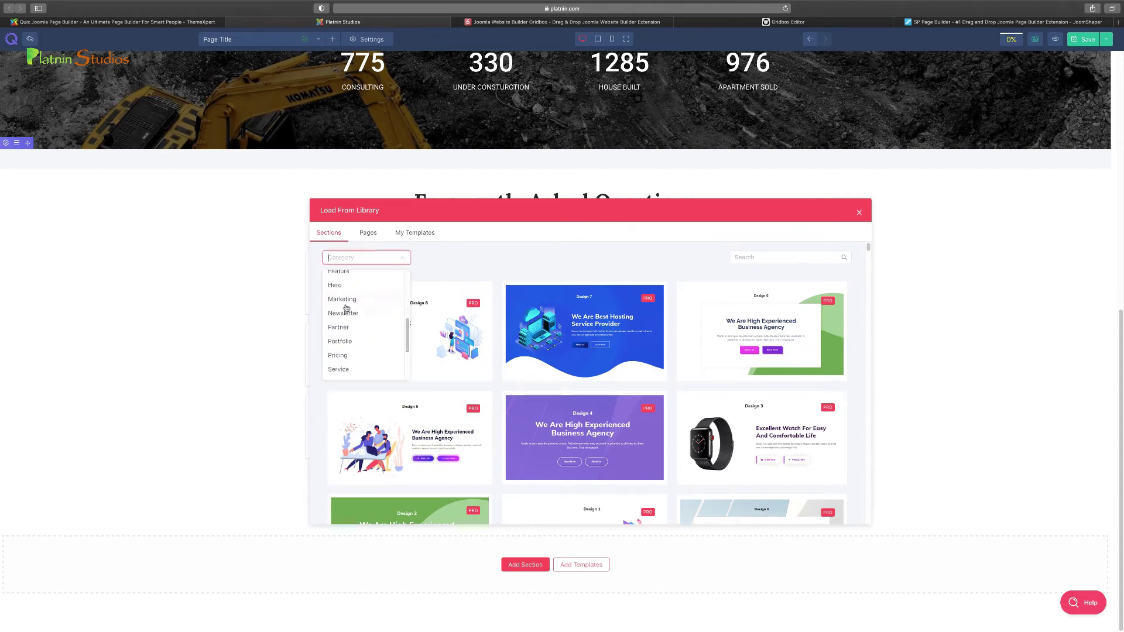
left_click(345, 342)
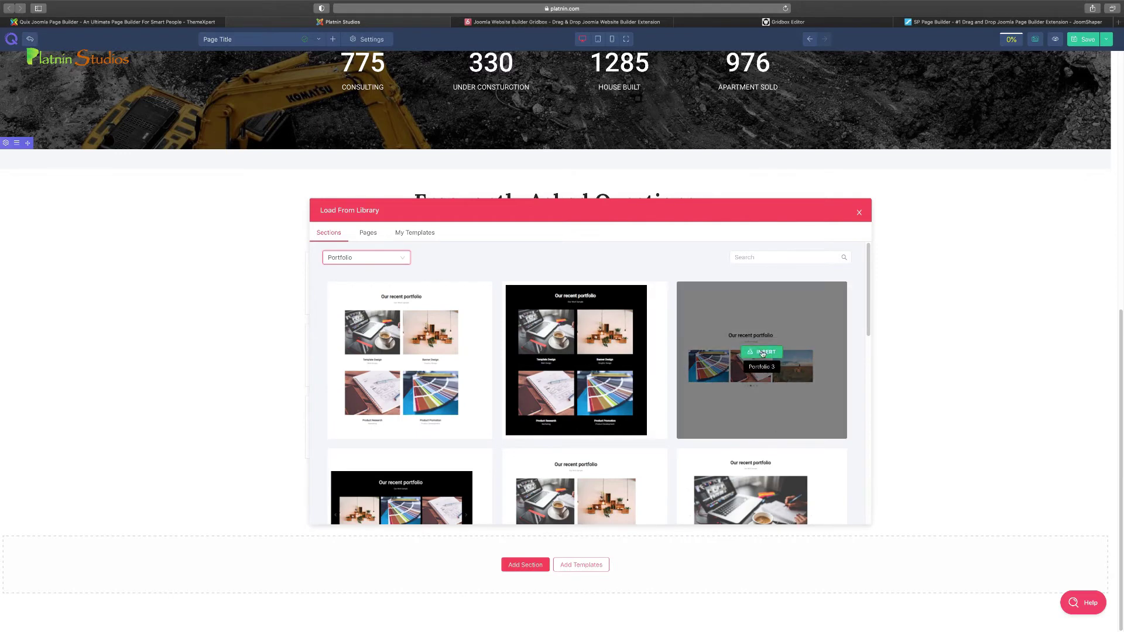
left_click(762, 352)
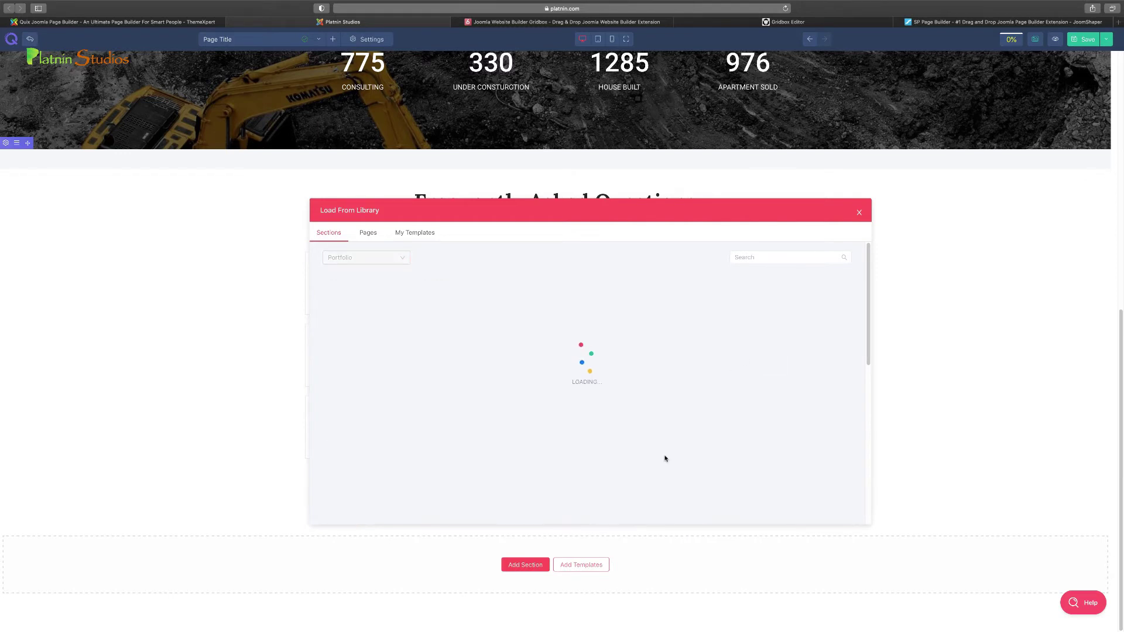
scroll(931, 462, "down", 6)
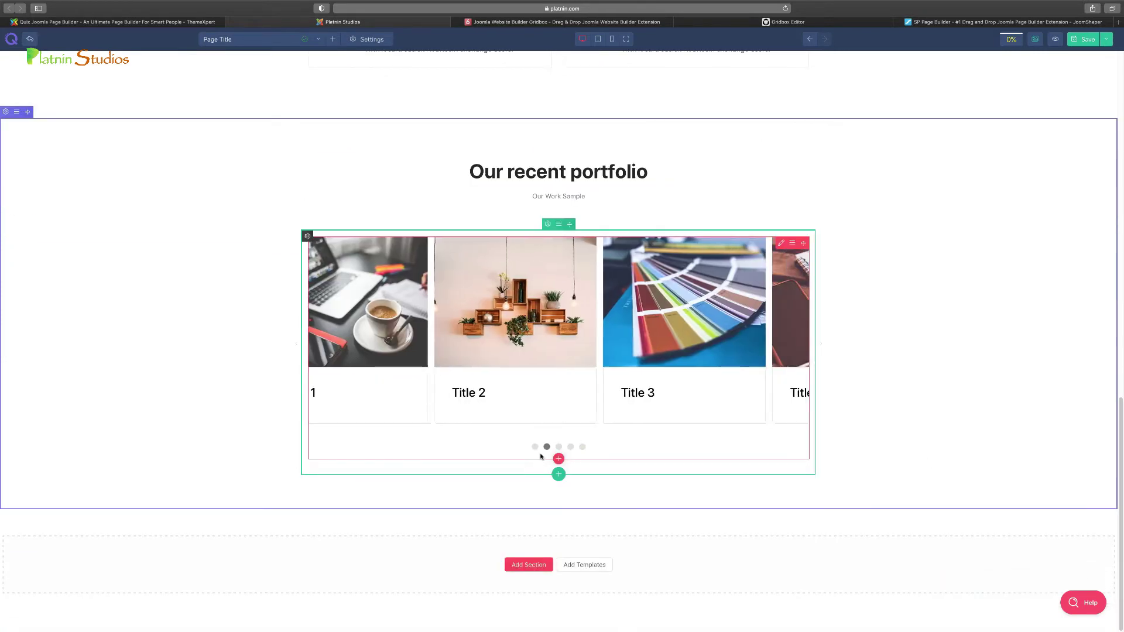
Insert the black "Subscribe Our Newsletter" section template from the Call To Action category below the portfolio section
left_click(585, 565)
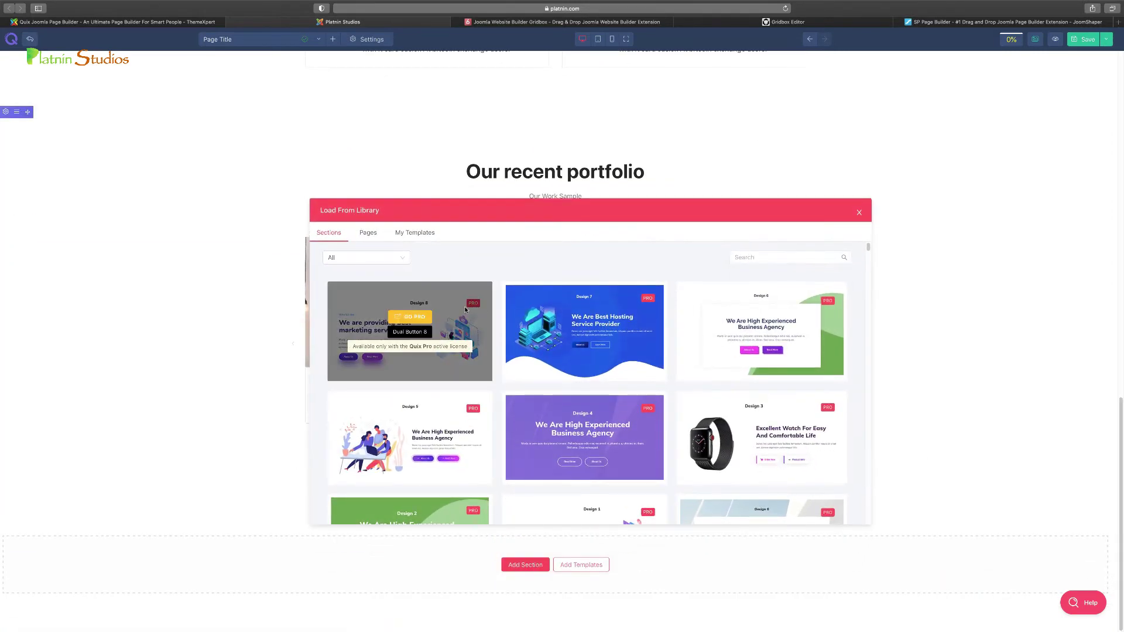
left_click(405, 261)
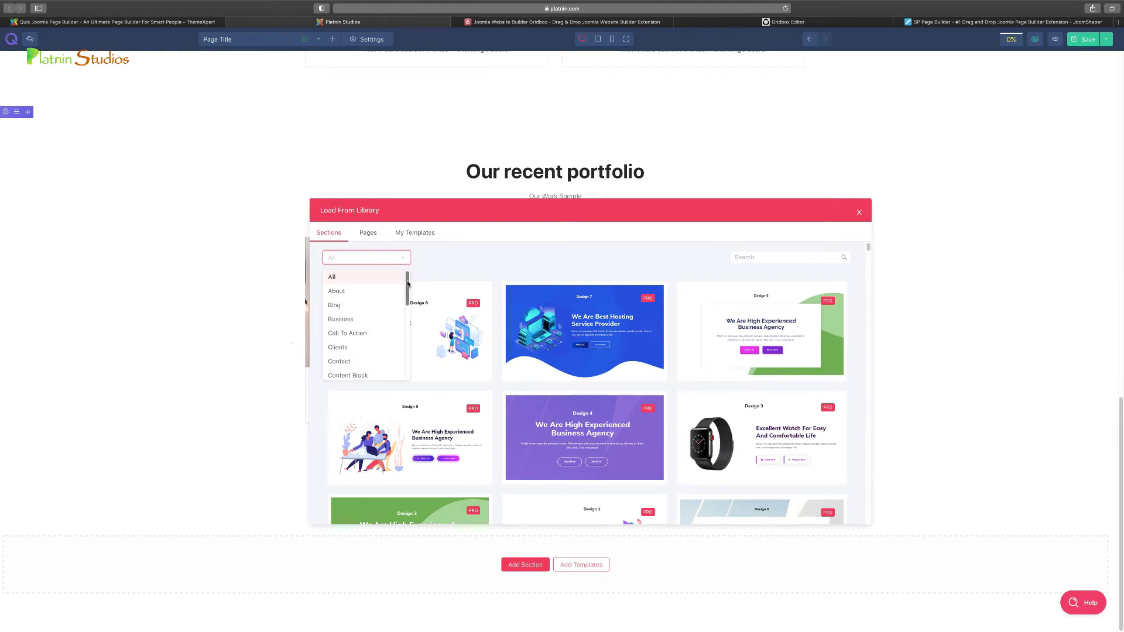
scroll(363, 316, "down", 2)
left_click(351, 281)
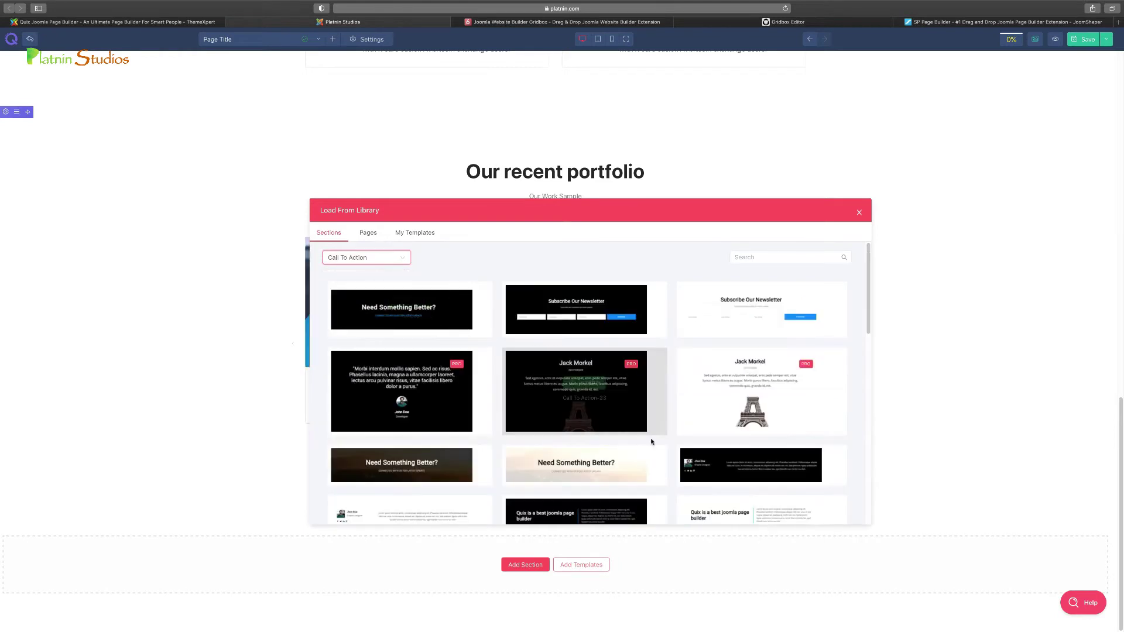
scroll(651, 442, "down", 10)
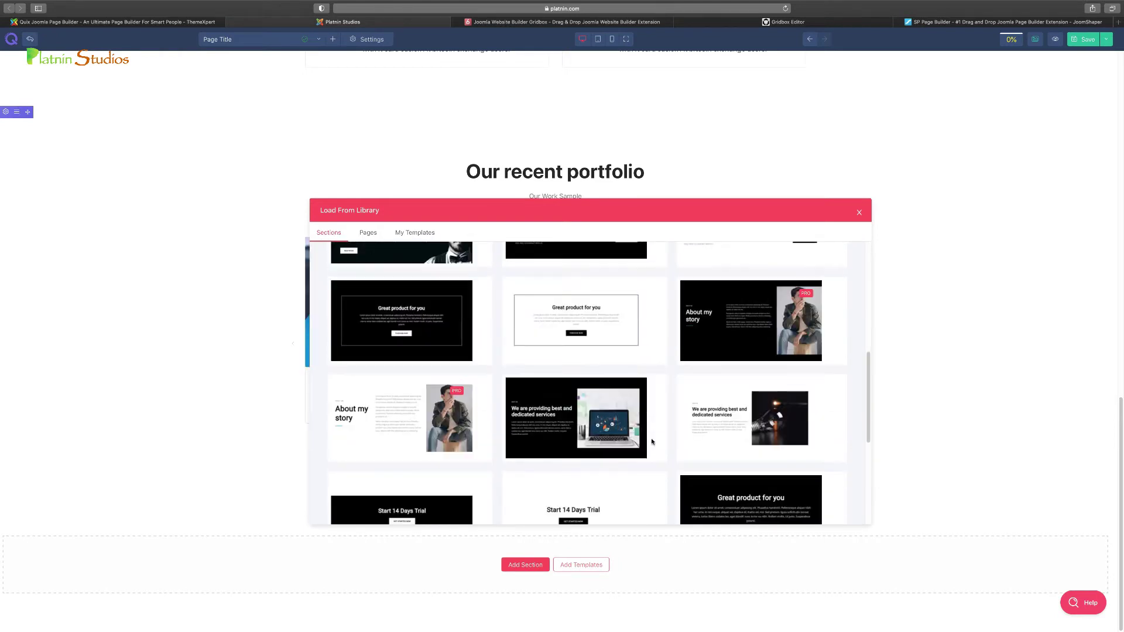
scroll(653, 440, "down", 2)
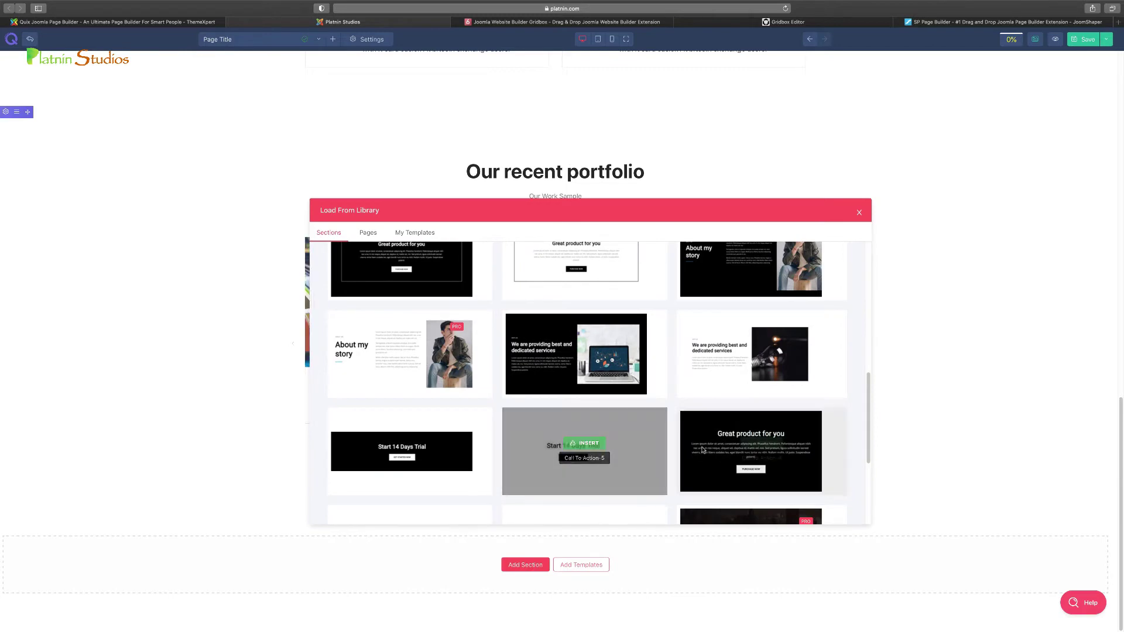
scroll(644, 428, "down", 5)
scroll(705, 449, "up", 15)
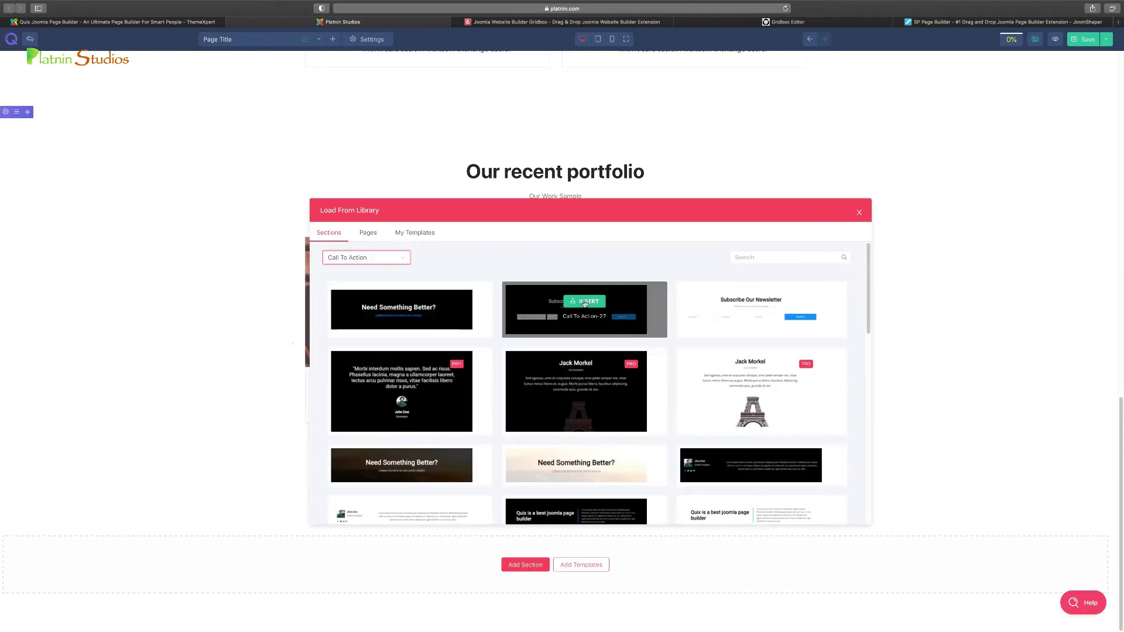
left_click(585, 302)
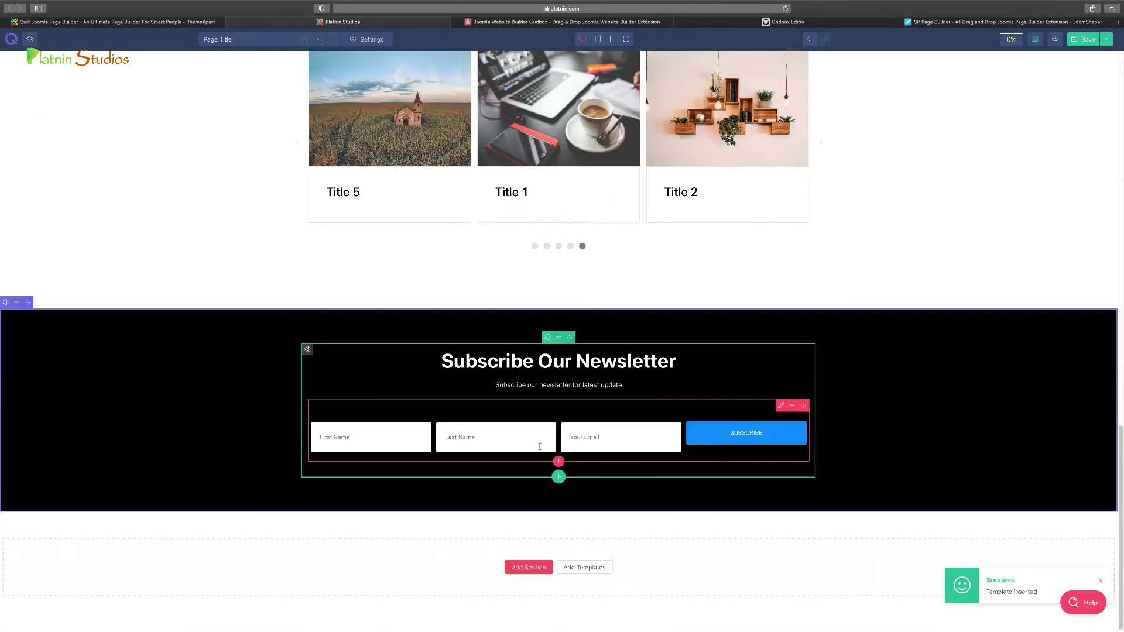
Insert the Pricing 3 section template, with the bitcoin design, from the Pricing category below the newsletter section
left_click(583, 565)
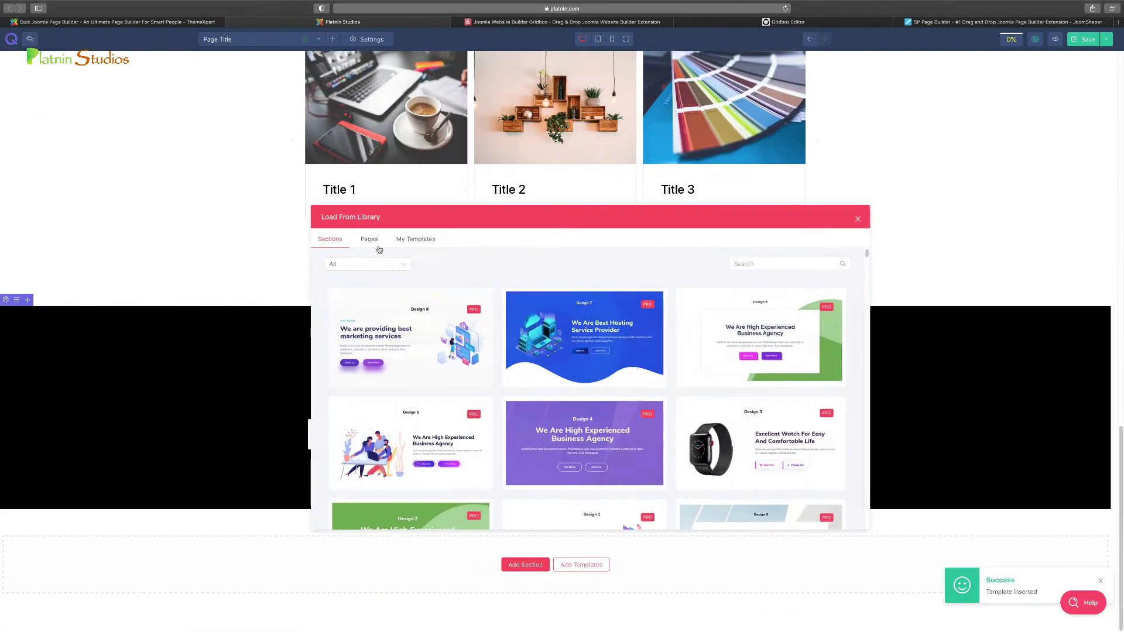
left_click(403, 261)
left_click_drag(408, 288, 351, 338)
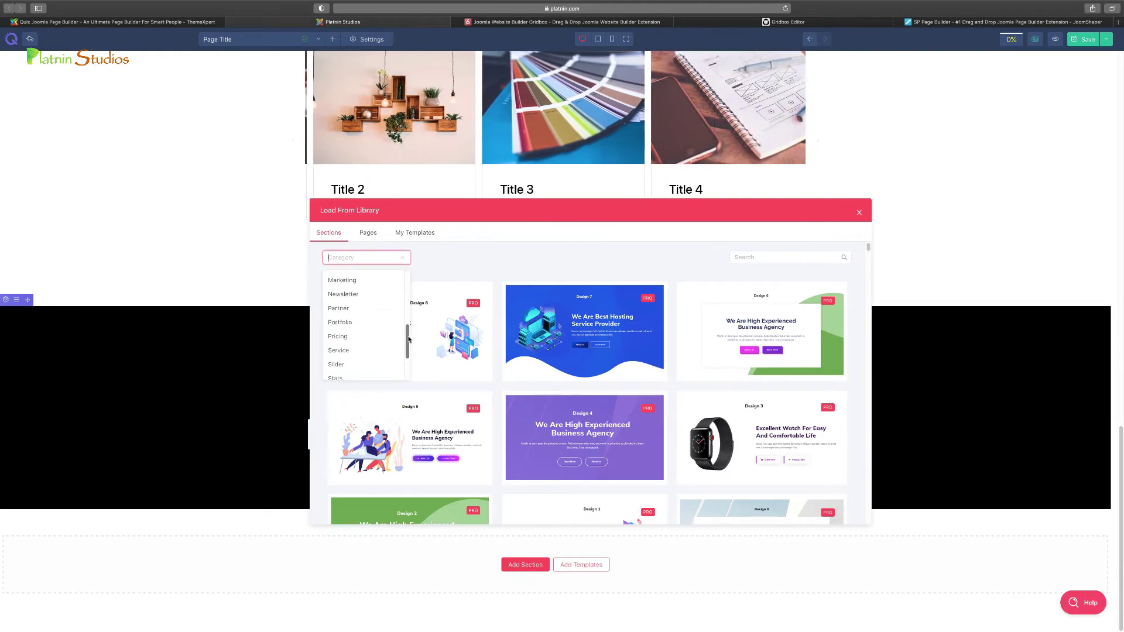
left_click(348, 337)
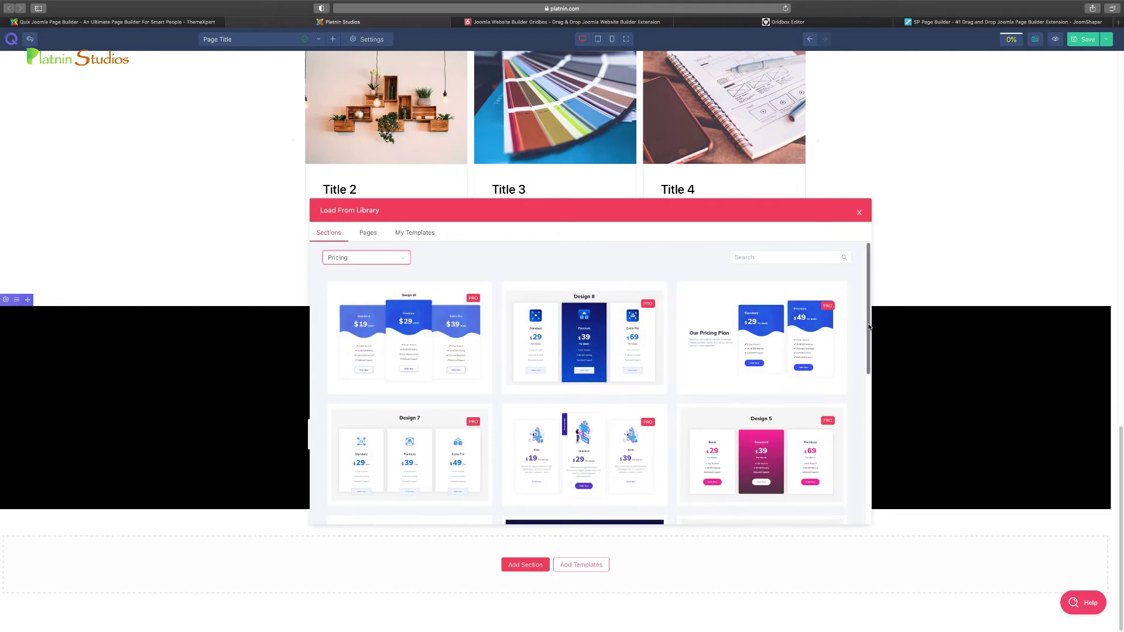
scroll(866, 418, "down", 3)
scroll(866, 418, "down", 1)
scroll(865, 418, "up", 1)
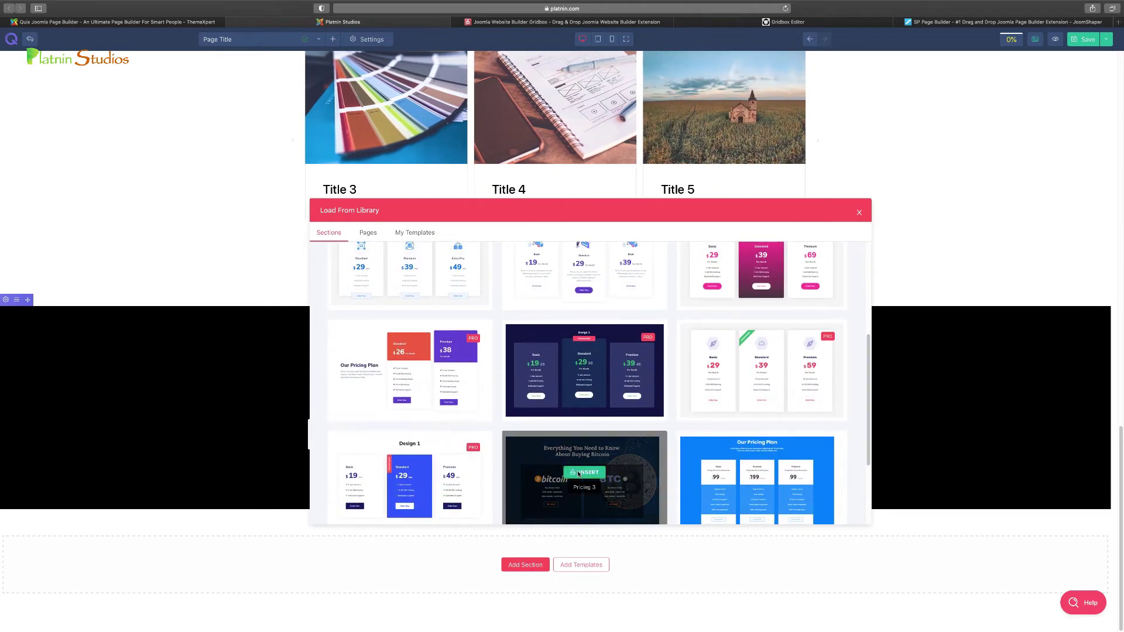
left_click(576, 470)
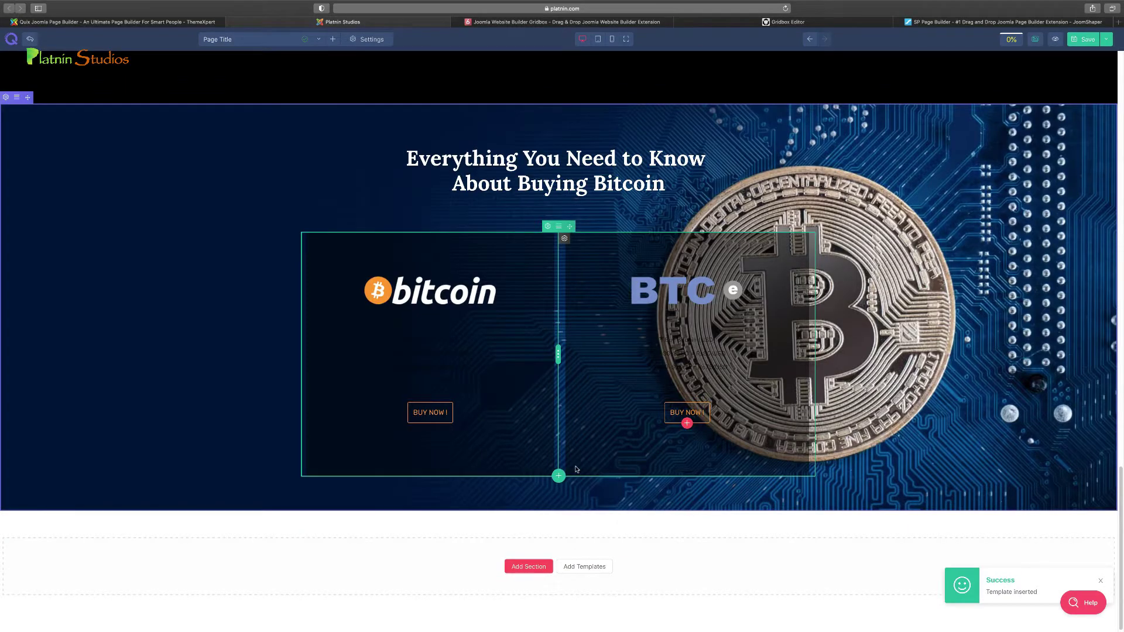
Try to move the bitcoin pricing section higher up the page, above the newsletter section
scroll(577, 469, "up", 20)
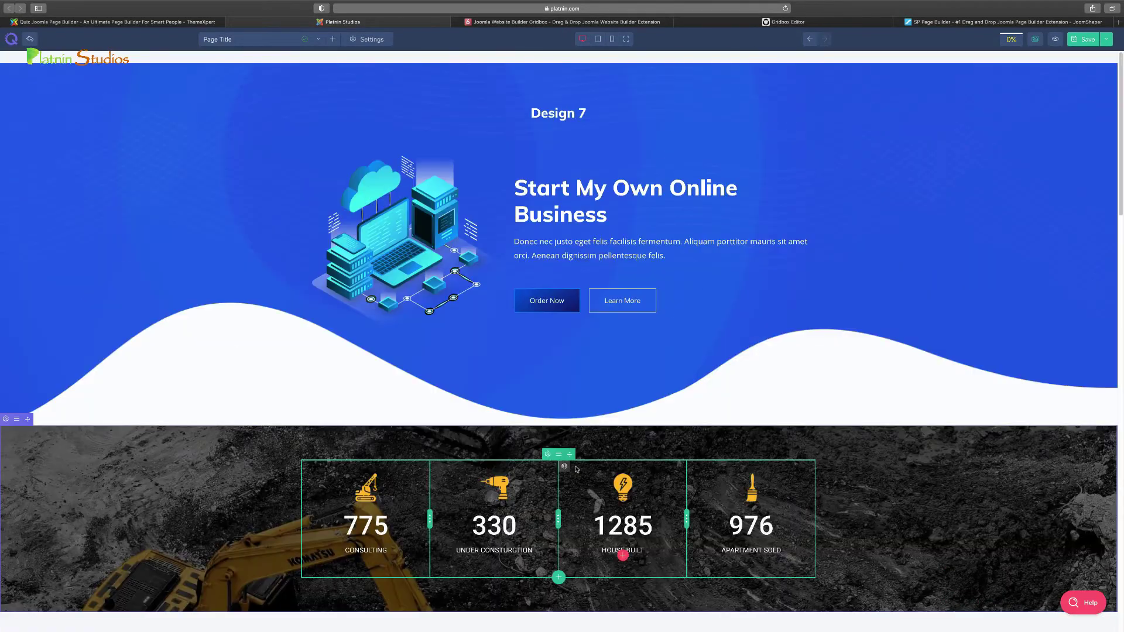
scroll(817, 347, "down", 20)
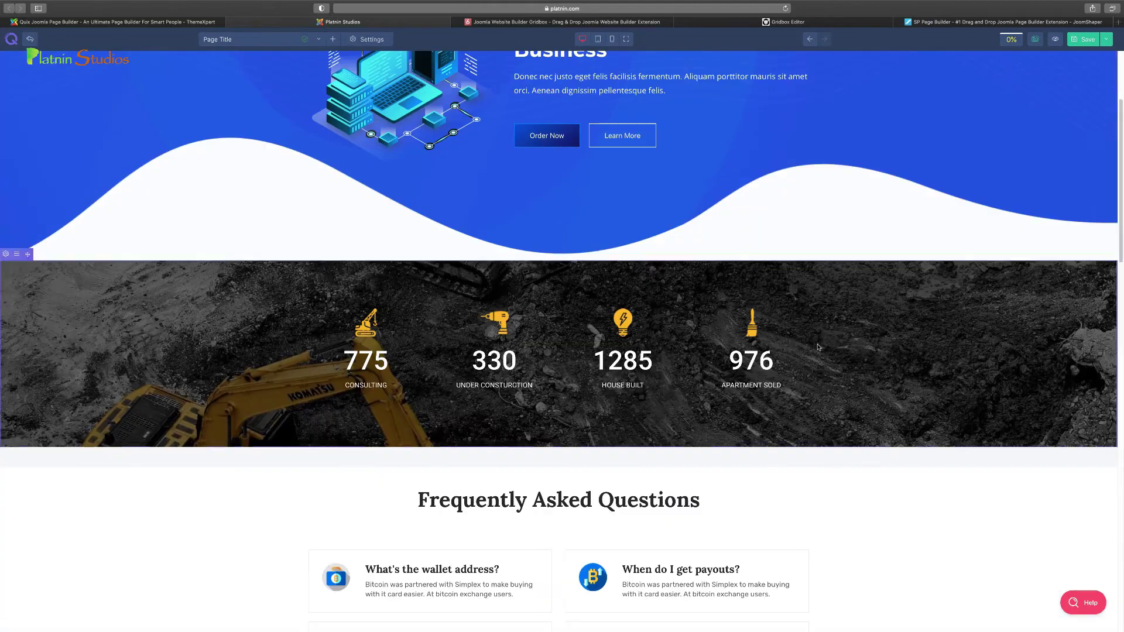
scroll(789, 333, "down", 5)
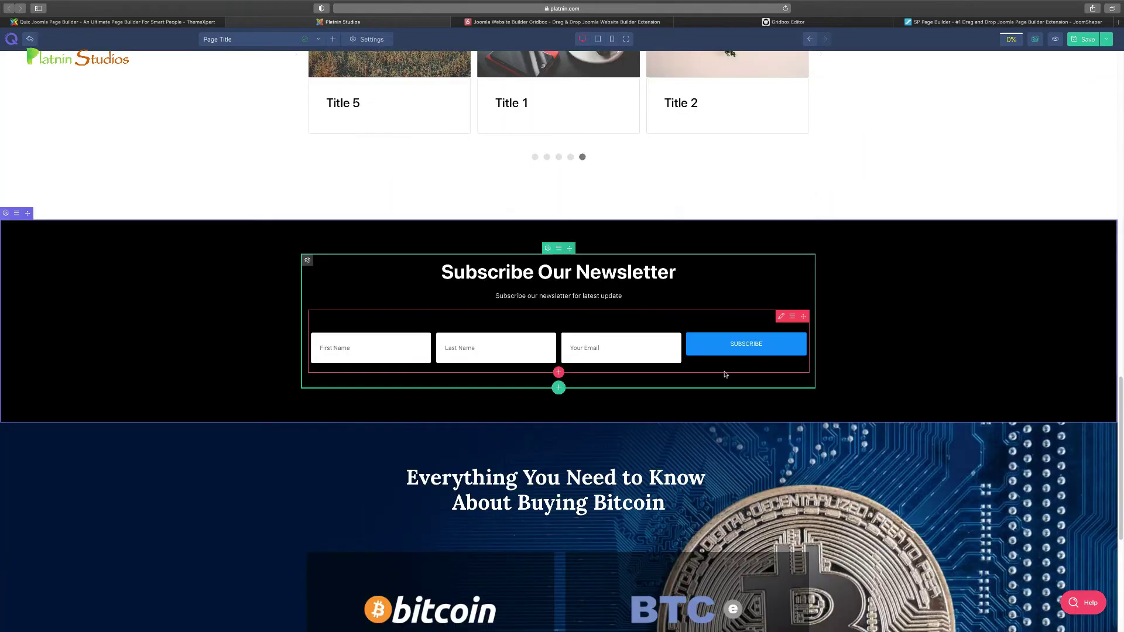
scroll(703, 311, "up", 3)
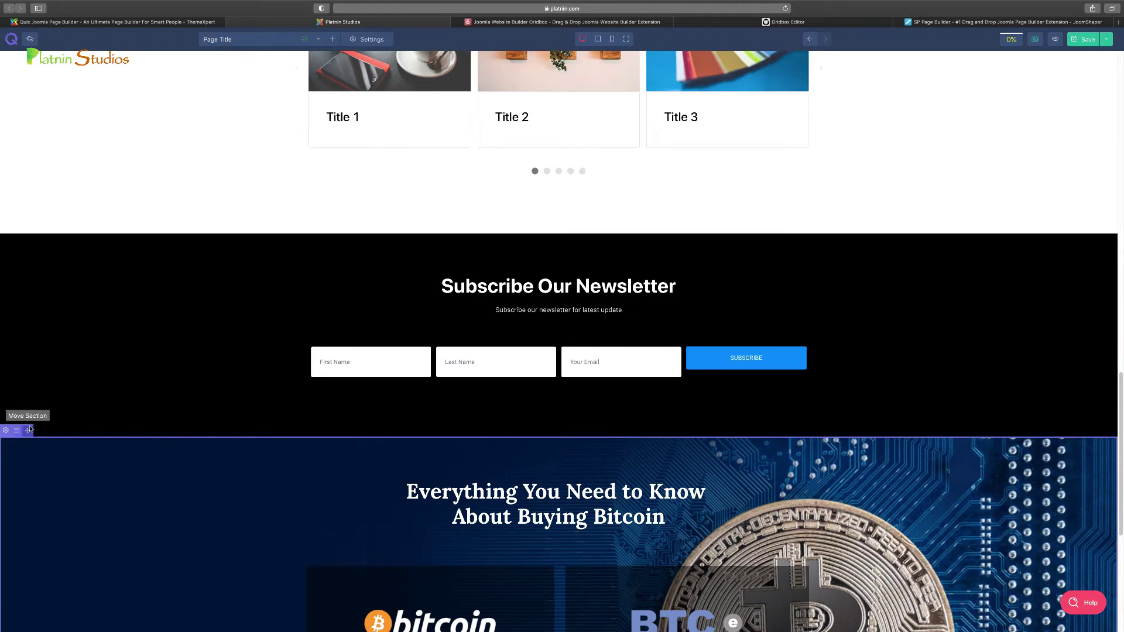
left_click_drag(28, 429, 181, 90)
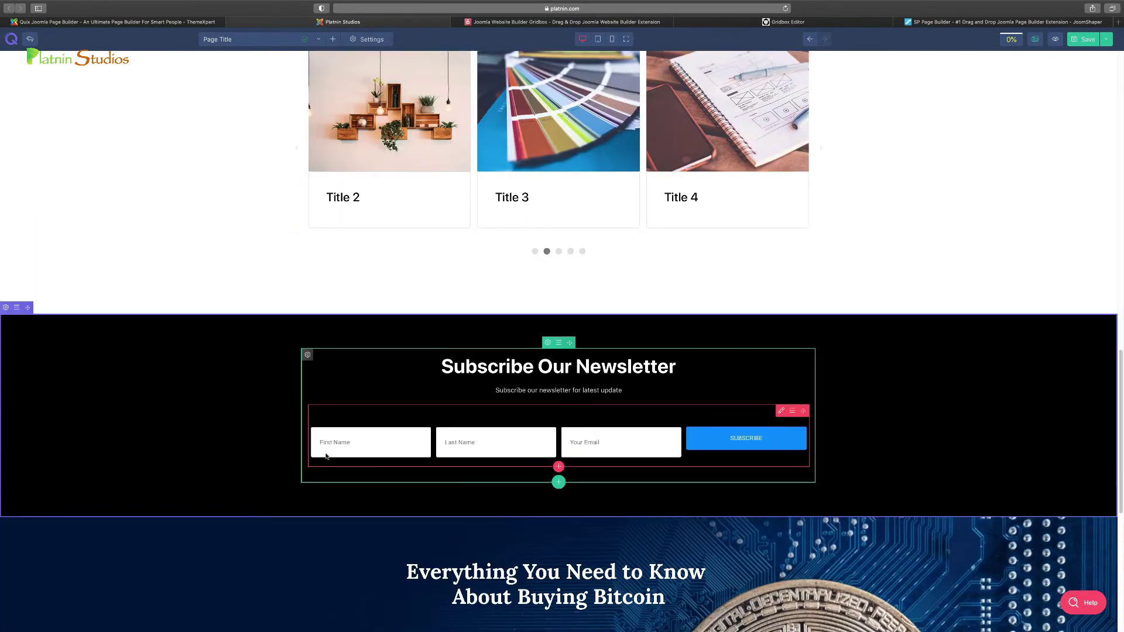
Check the assembled page in the tablet and mobile previews, and return to the desktop view
scroll(321, 409, "up", 5)
scroll(321, 408, "up", 7)
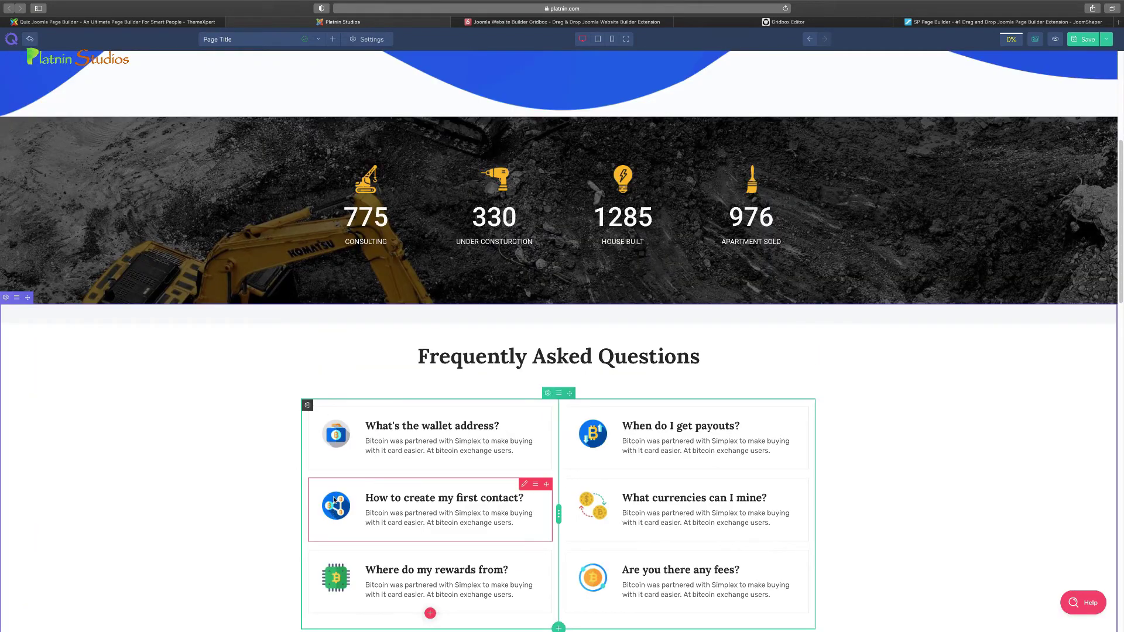
scroll(404, 364, "up", 5)
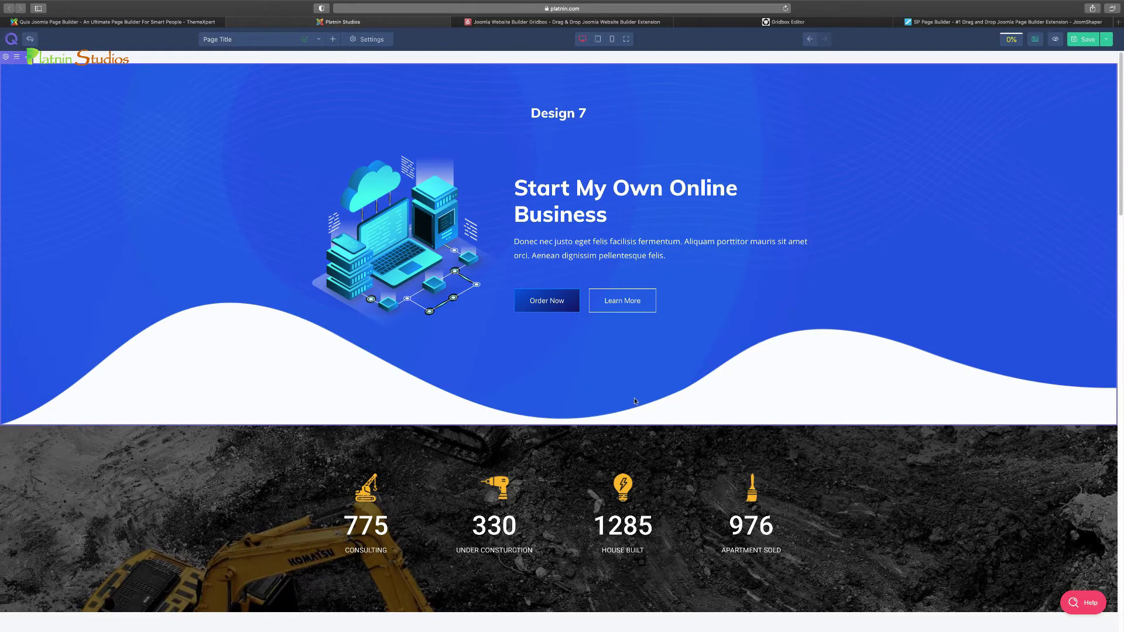
scroll(634, 400, "down", 3)
scroll(836, 369, "up", 3)
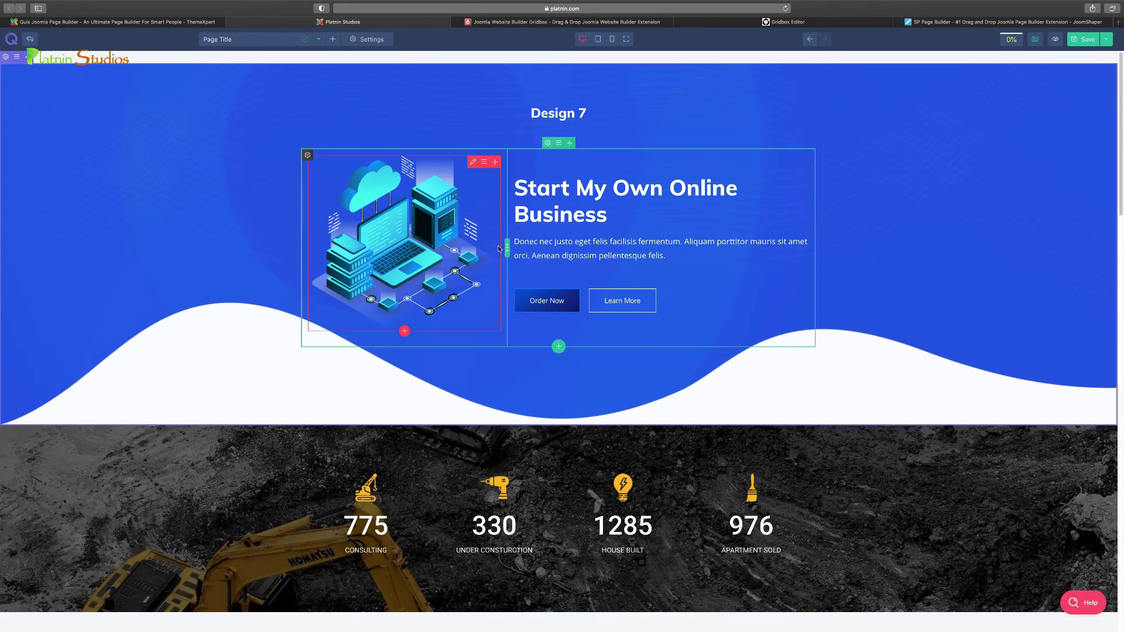
left_click(598, 40)
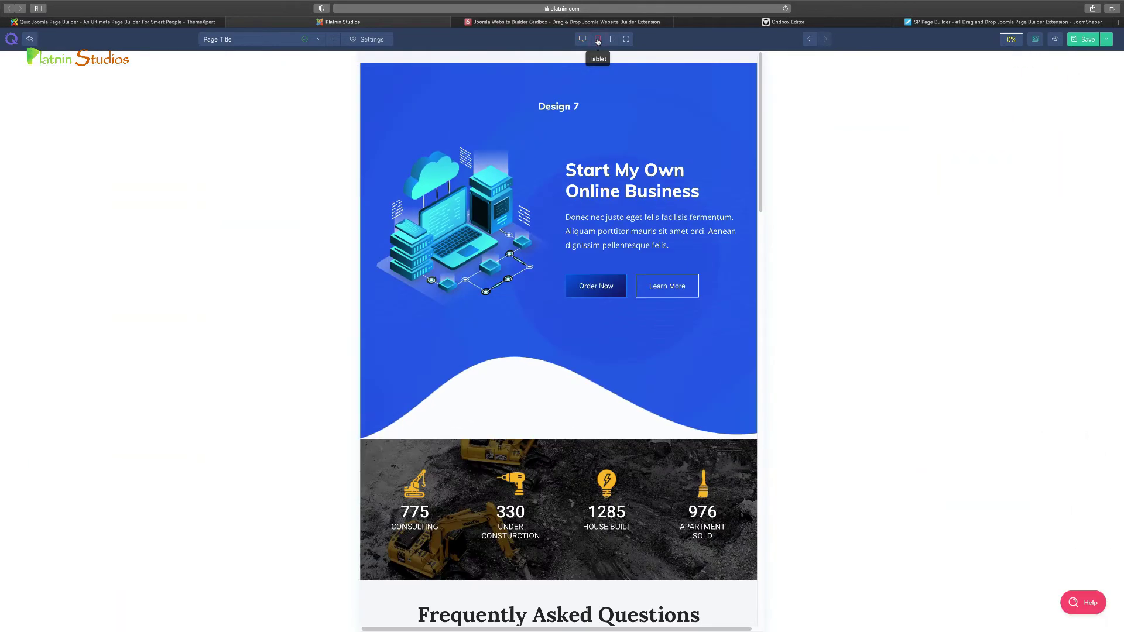
scroll(620, 287, "down", 5)
scroll(616, 287, "down", 5)
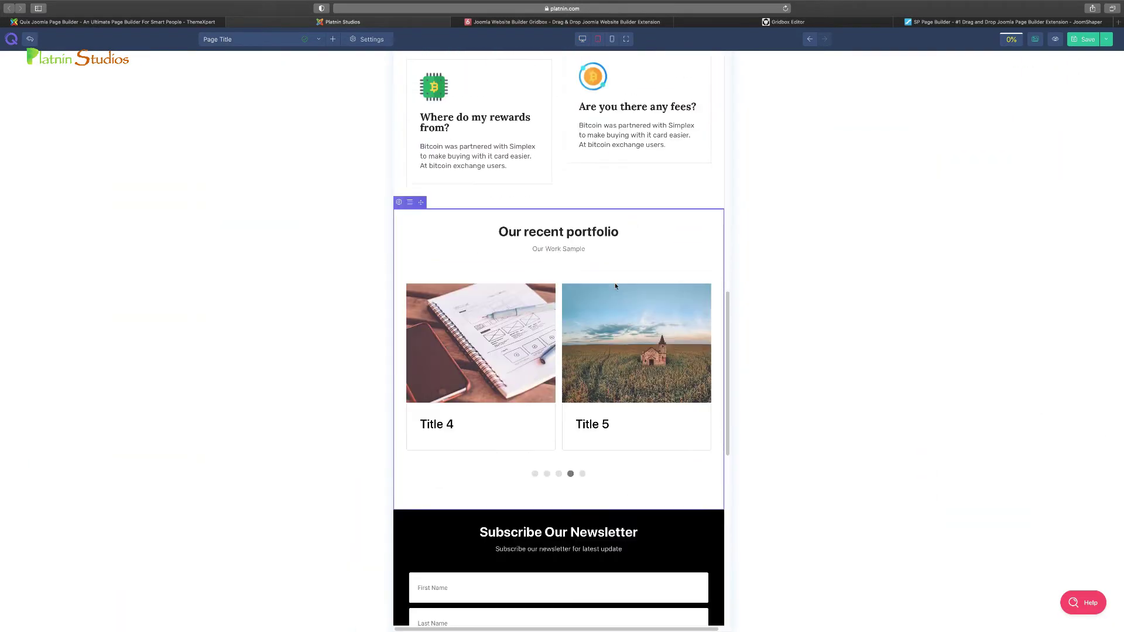
left_click(612, 39)
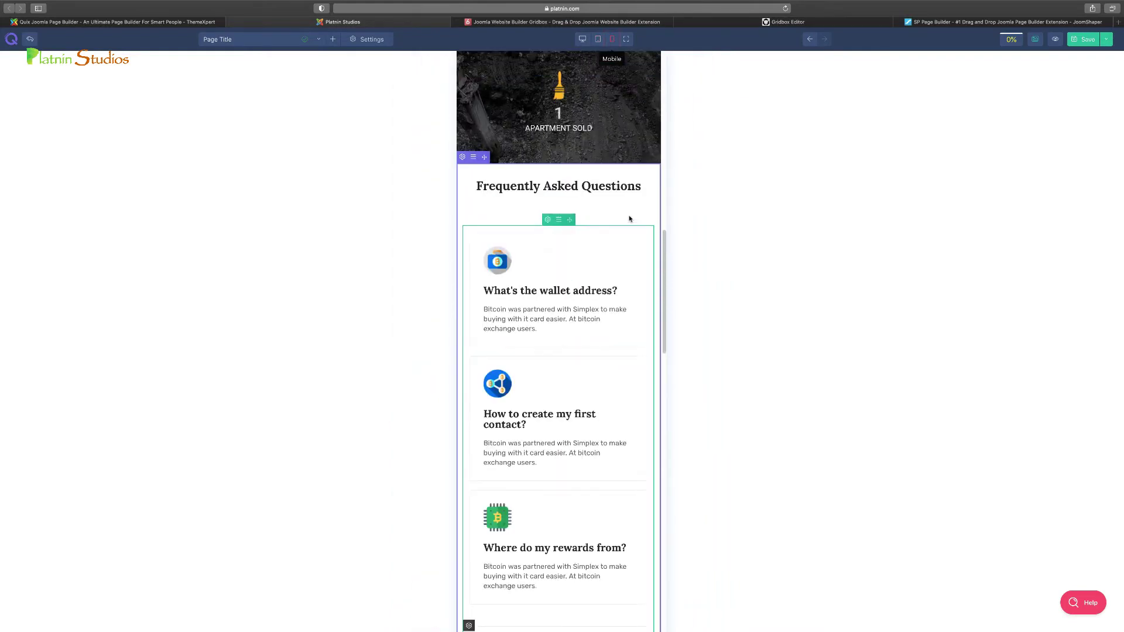
scroll(630, 219, "down", 15)
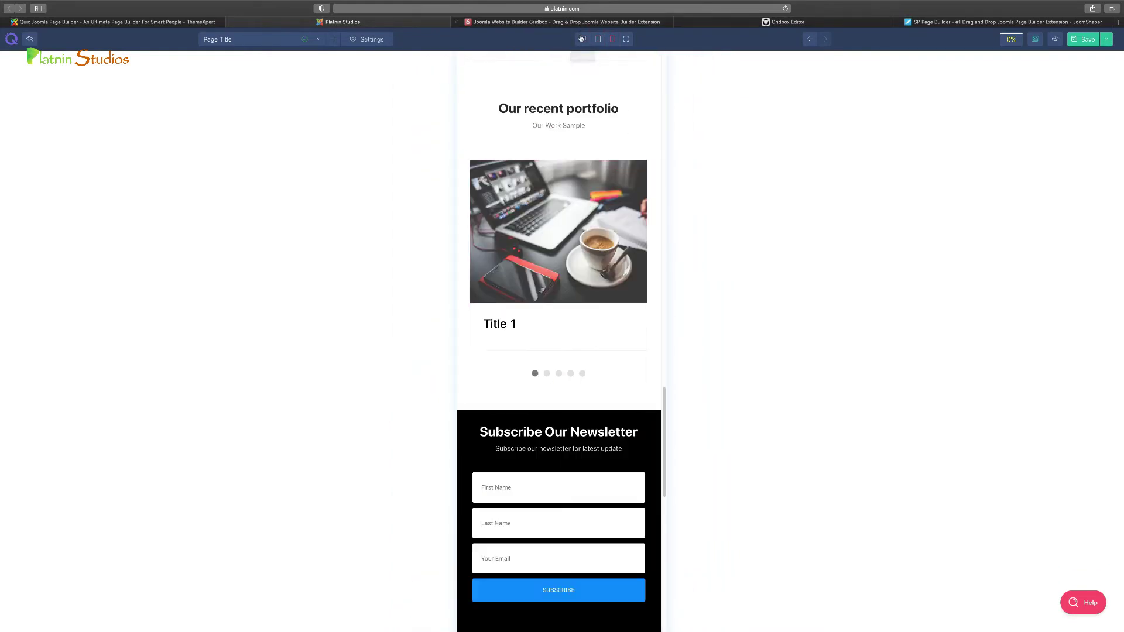
left_click(583, 40)
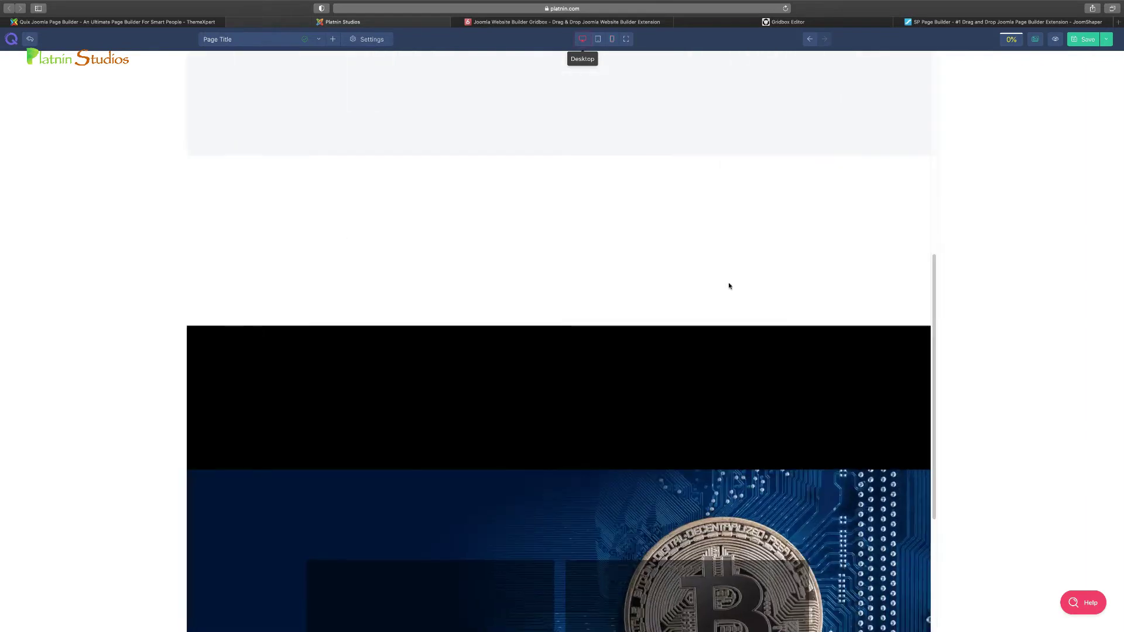
scroll(729, 286, "up", 8)
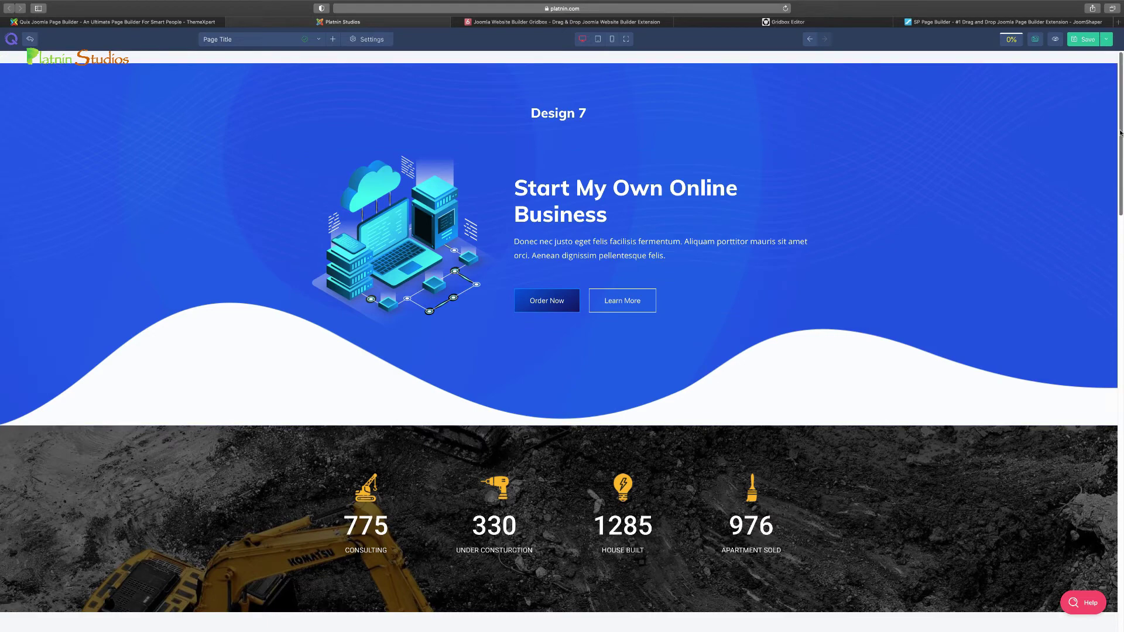
Resize the two columns of the Frequently Asked Questions row, trying a narrower and a wider first column
scroll(589, 260, "down", 5)
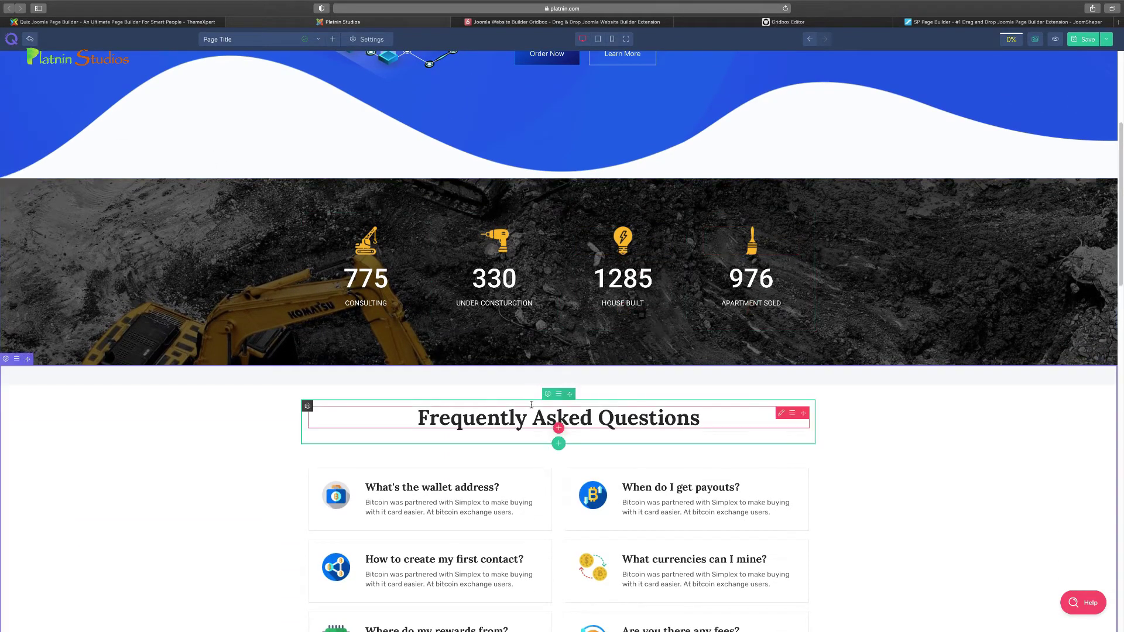
scroll(545, 404, "down", 3)
scroll(666, 453, "down", 1)
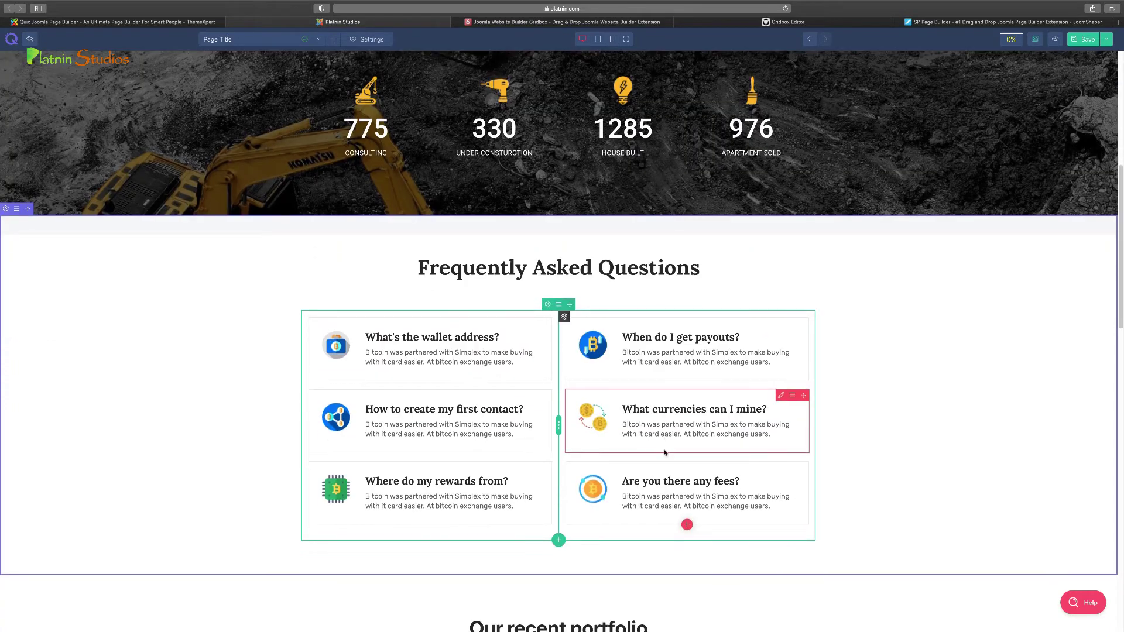
left_click_drag(559, 423, 417, 426)
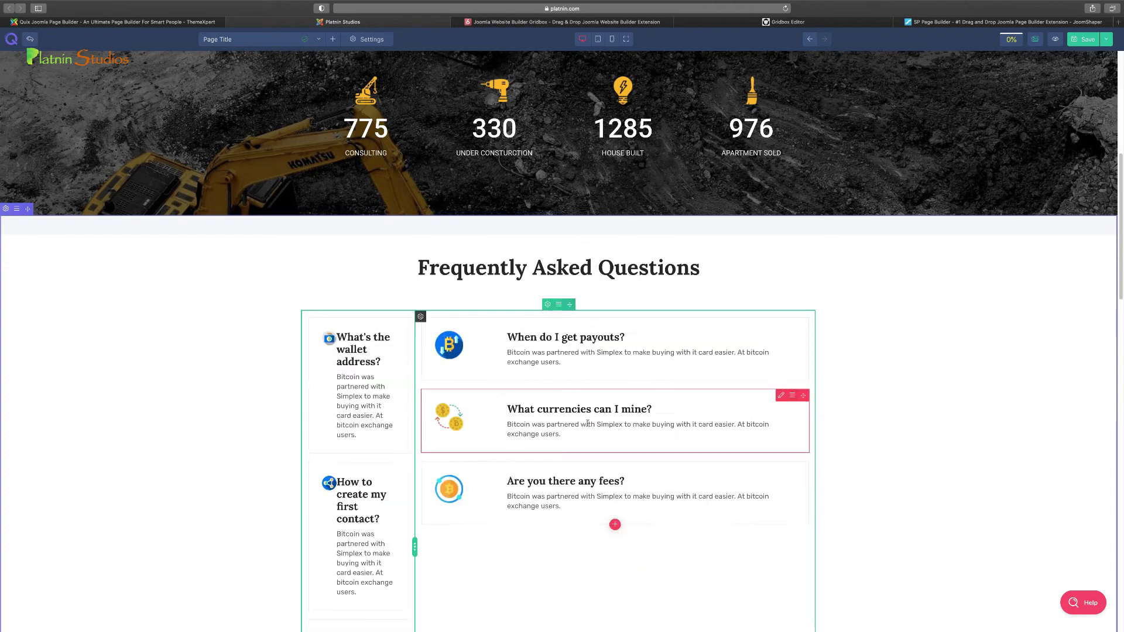
scroll(467, 410, "down", 5)
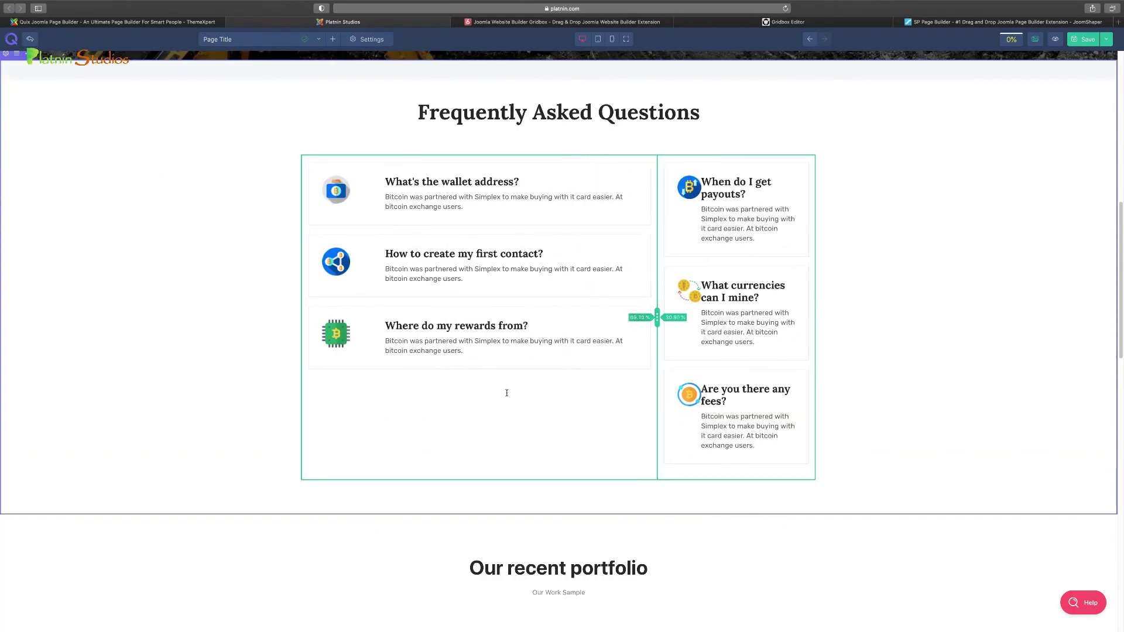
scroll(582, 443, "down", 8)
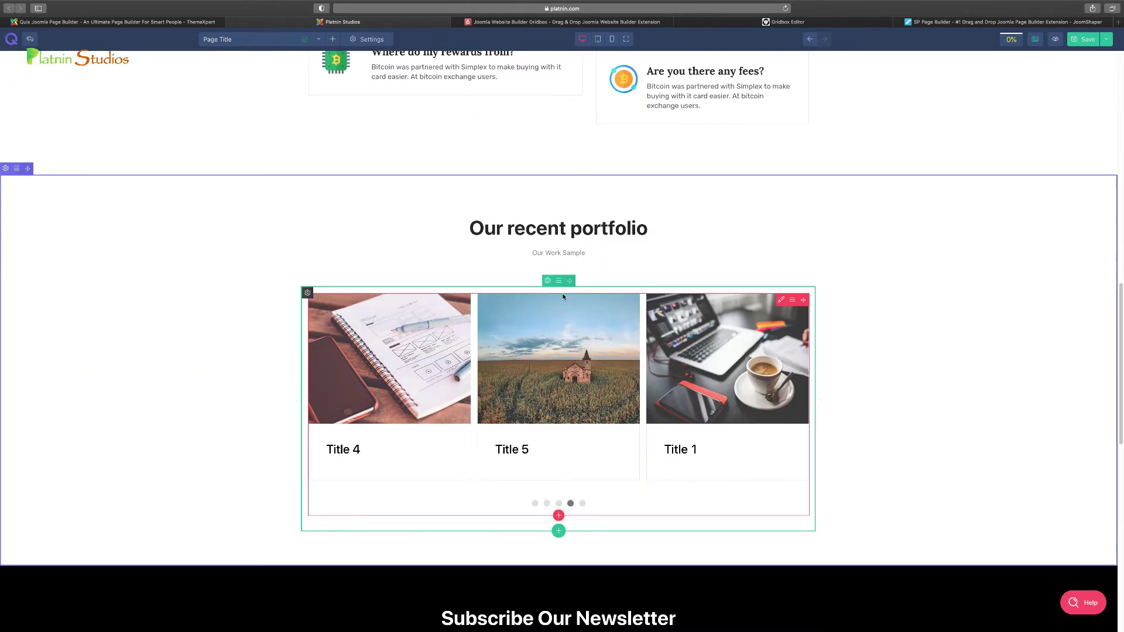
Undo the column width changes in the Frequently Asked Questions section
scroll(552, 282, "up", 20)
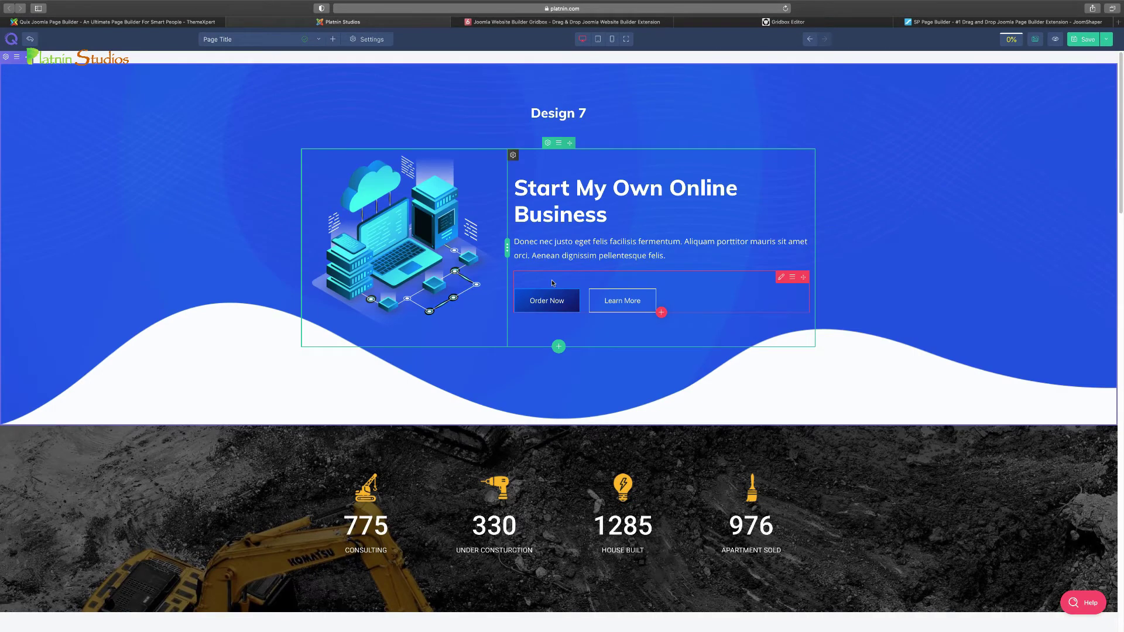
left_click(810, 44)
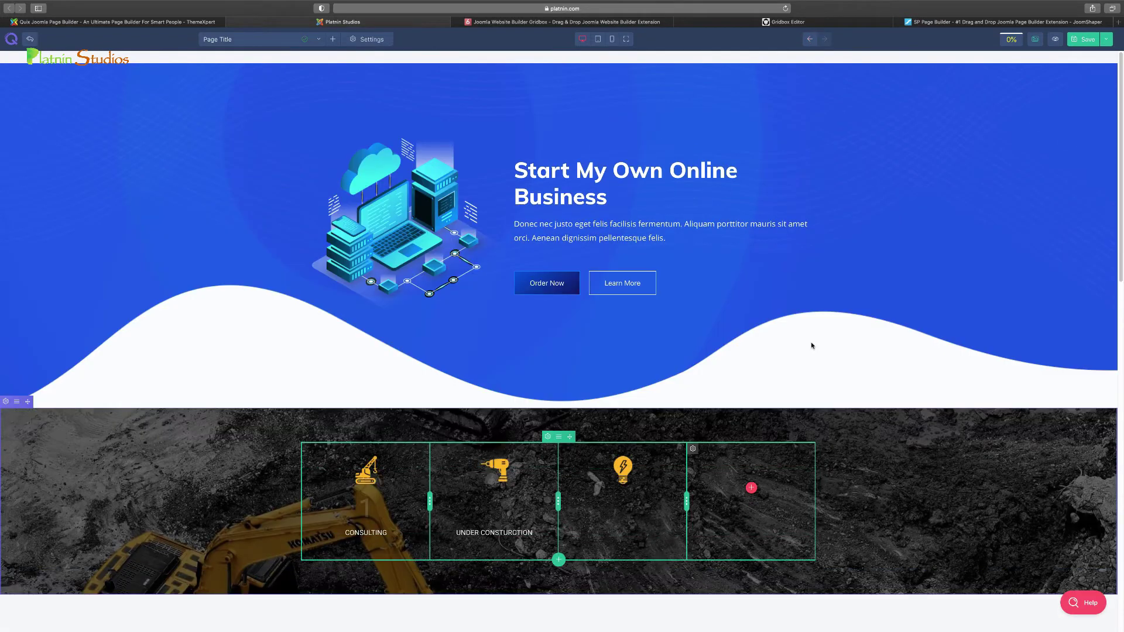
scroll(810, 346, "down", 5)
scroll(811, 346, "down", 6)
scroll(812, 346, "up", 11)
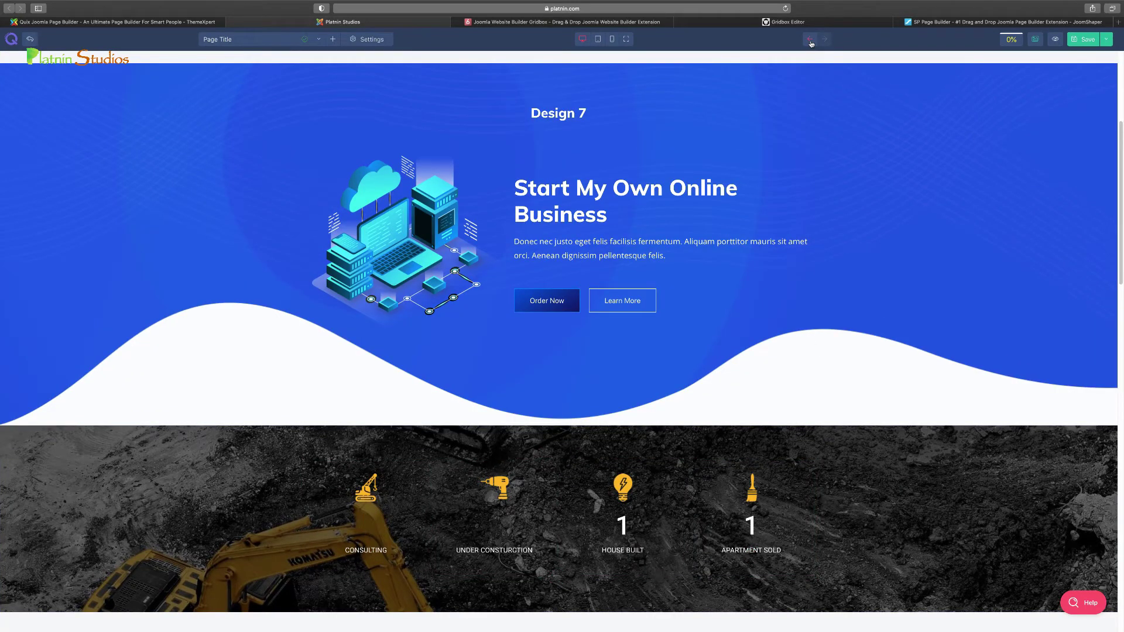
scroll(785, 219, "down", 3)
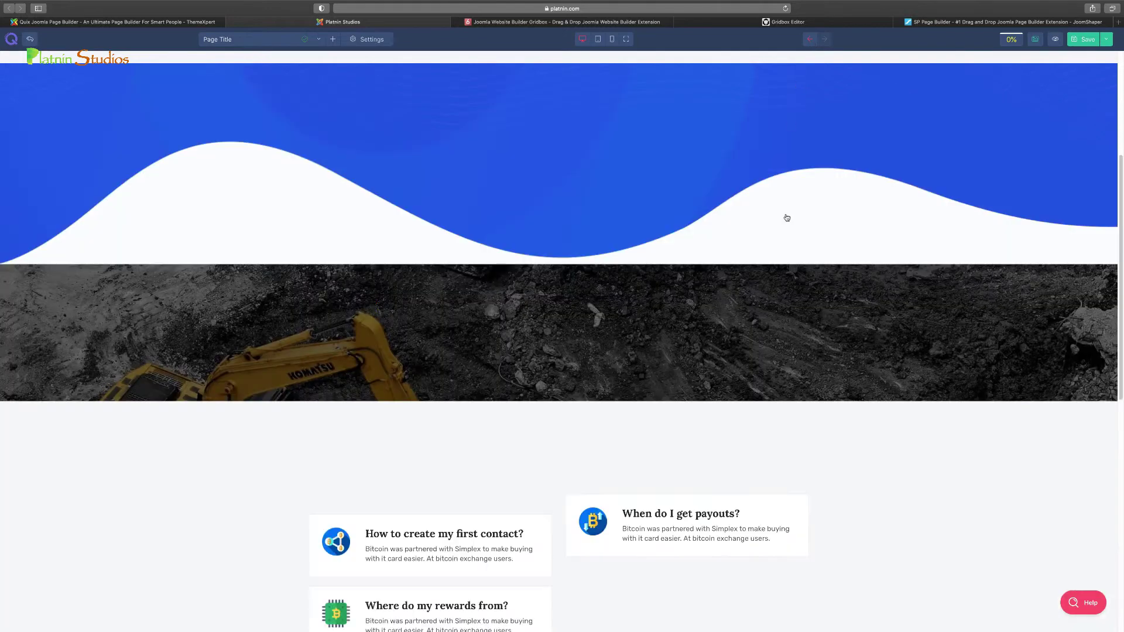
scroll(806, 386, "up", 3)
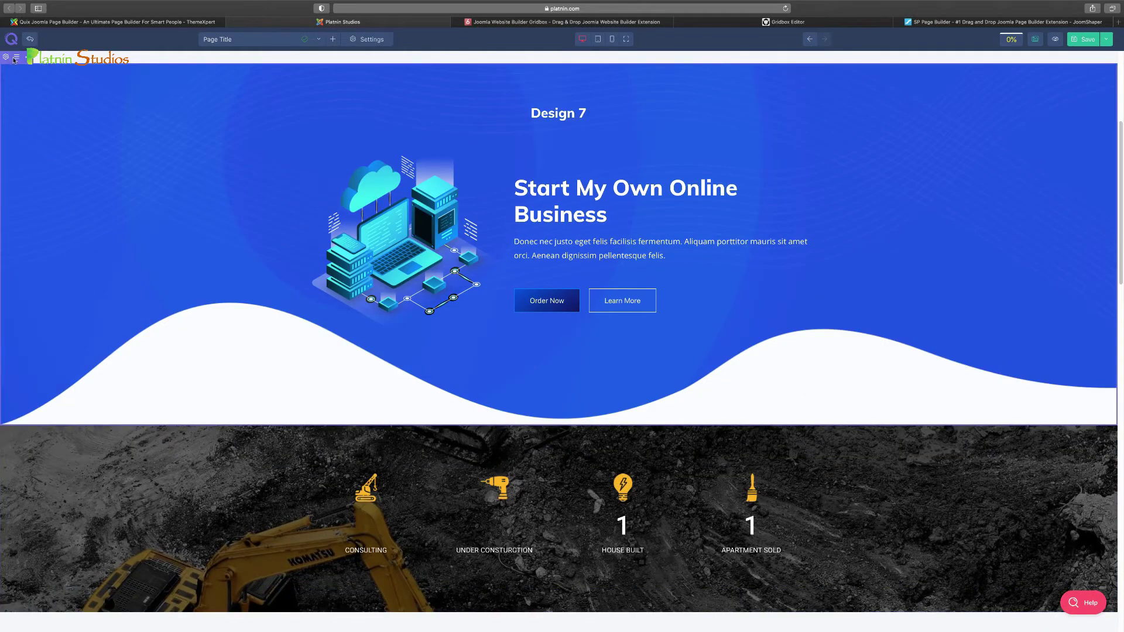
Delete all six sections from the page, from the Design 7 hero down to the bitcoin pricing section
left_click(15, 58)
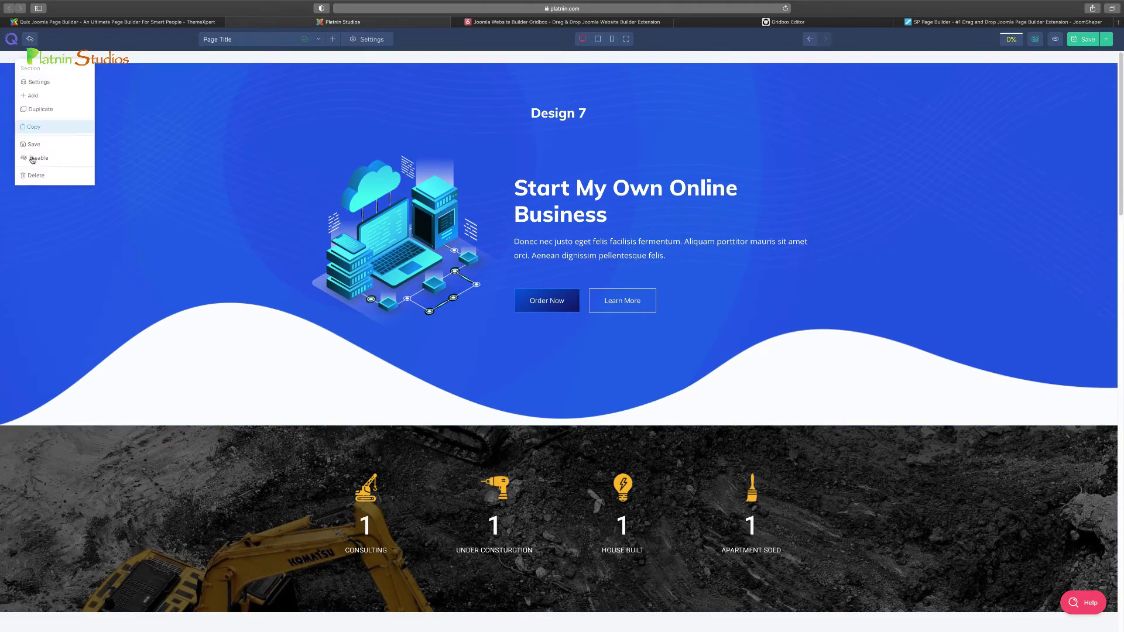
left_click(36, 176)
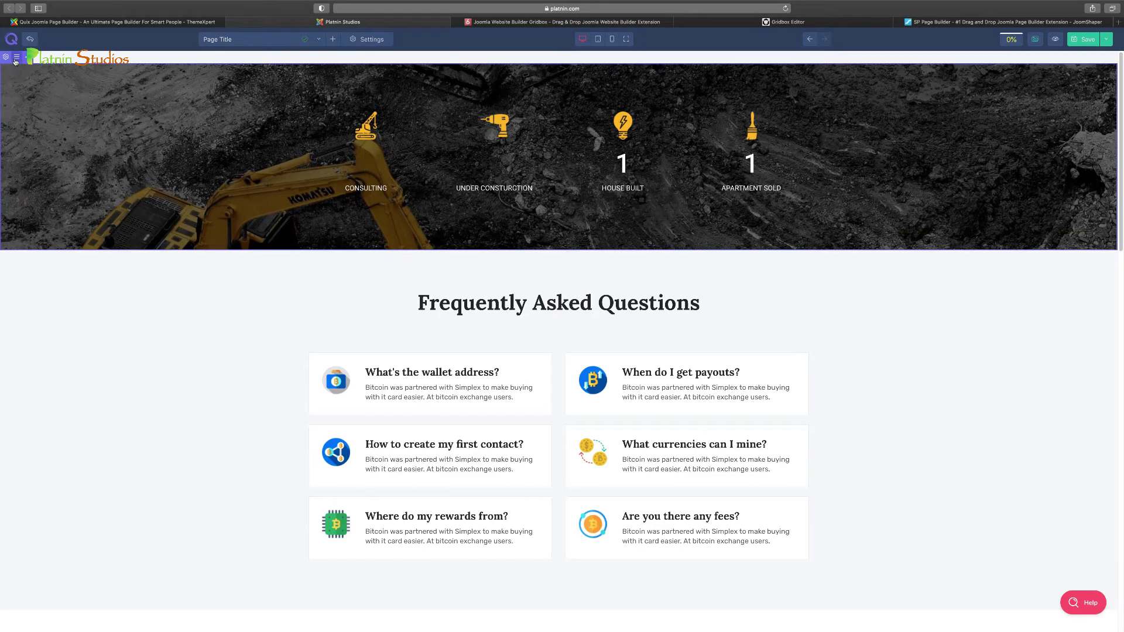
left_click(17, 57)
left_click(50, 175)
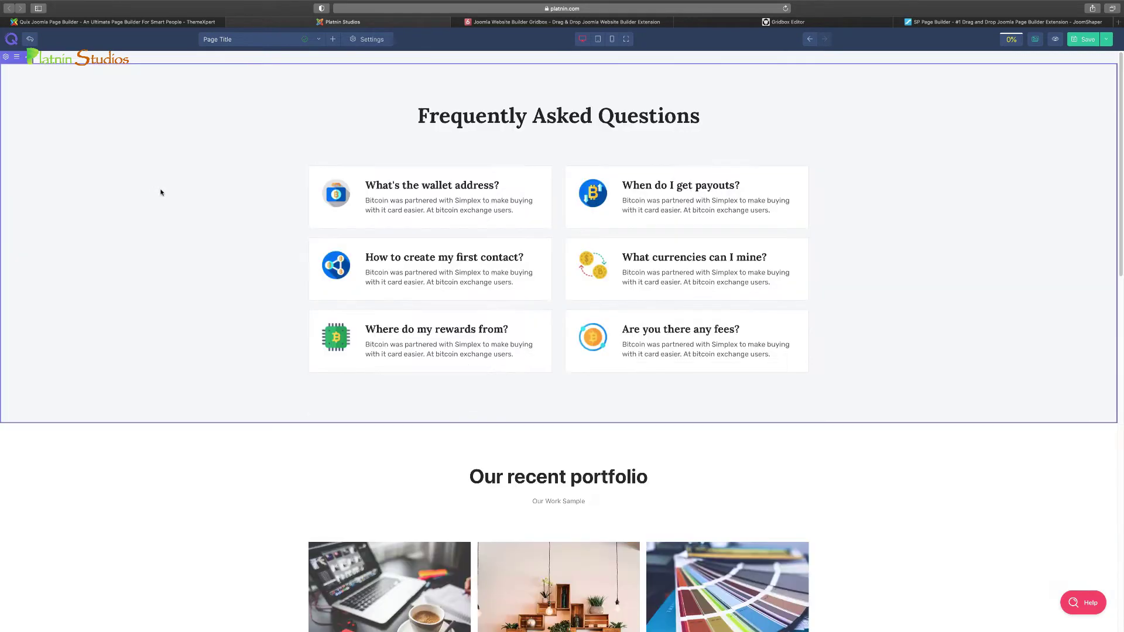
left_click(16, 57)
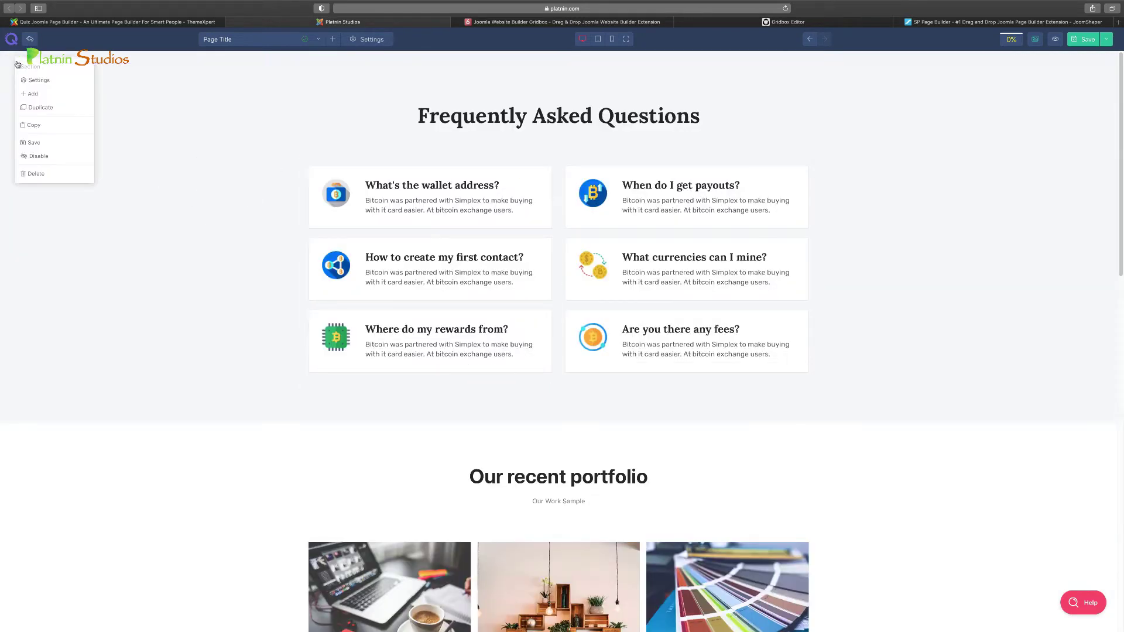
left_click(50, 174)
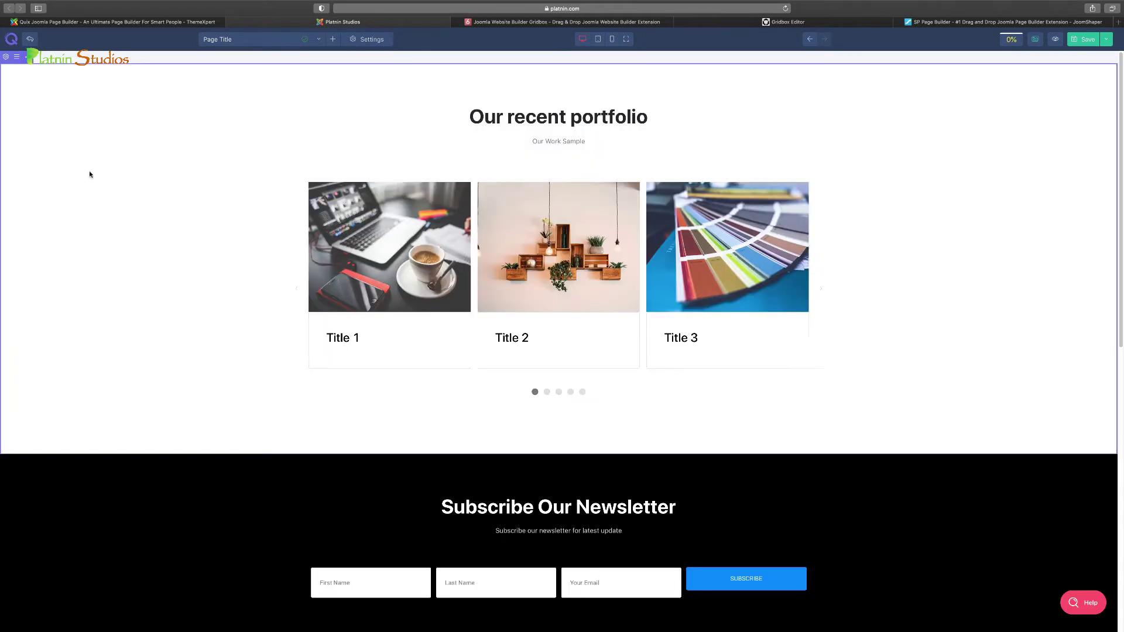
left_click(17, 57)
left_click(49, 175)
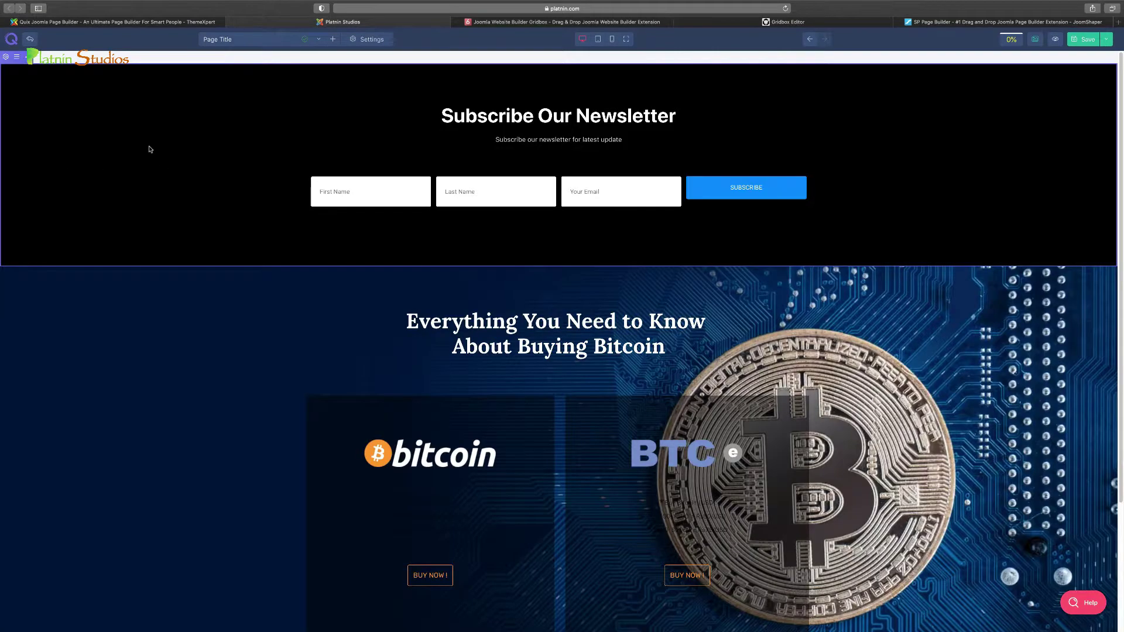
left_click(17, 57)
left_click(58, 173)
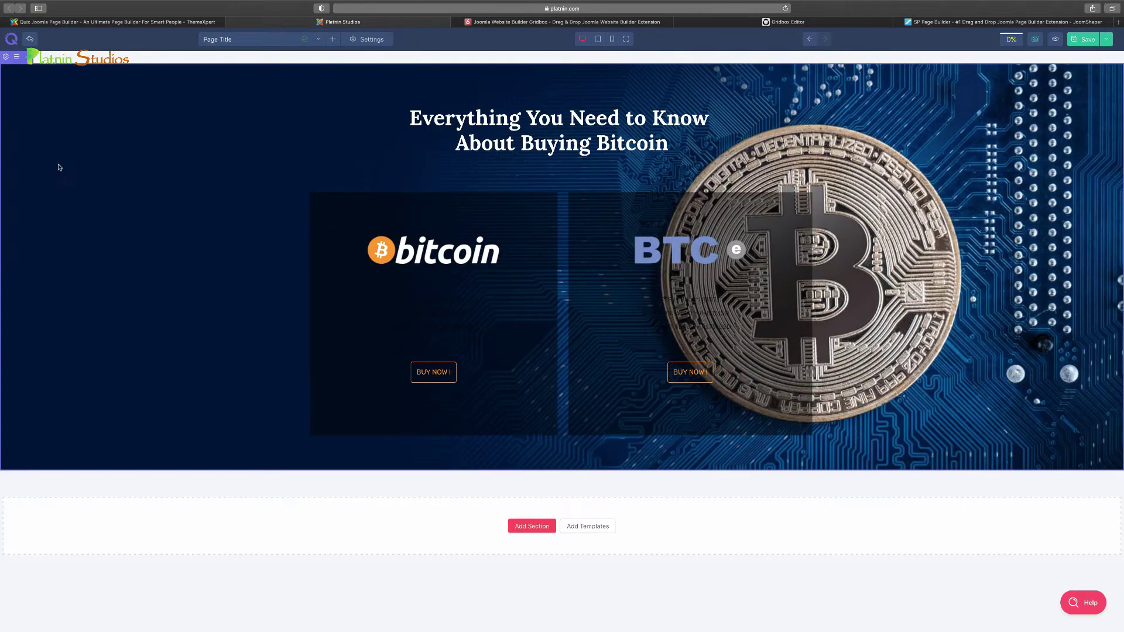
left_click(16, 57)
left_click(47, 176)
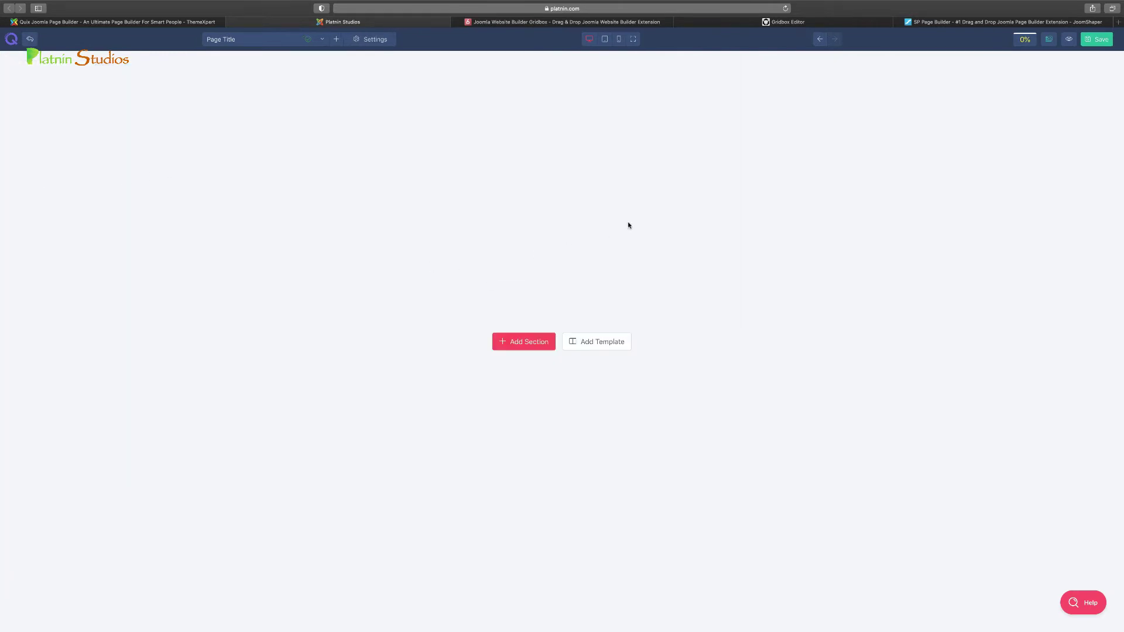
Open the template library on the empty page and browse its full-page templates
left_click(598, 343)
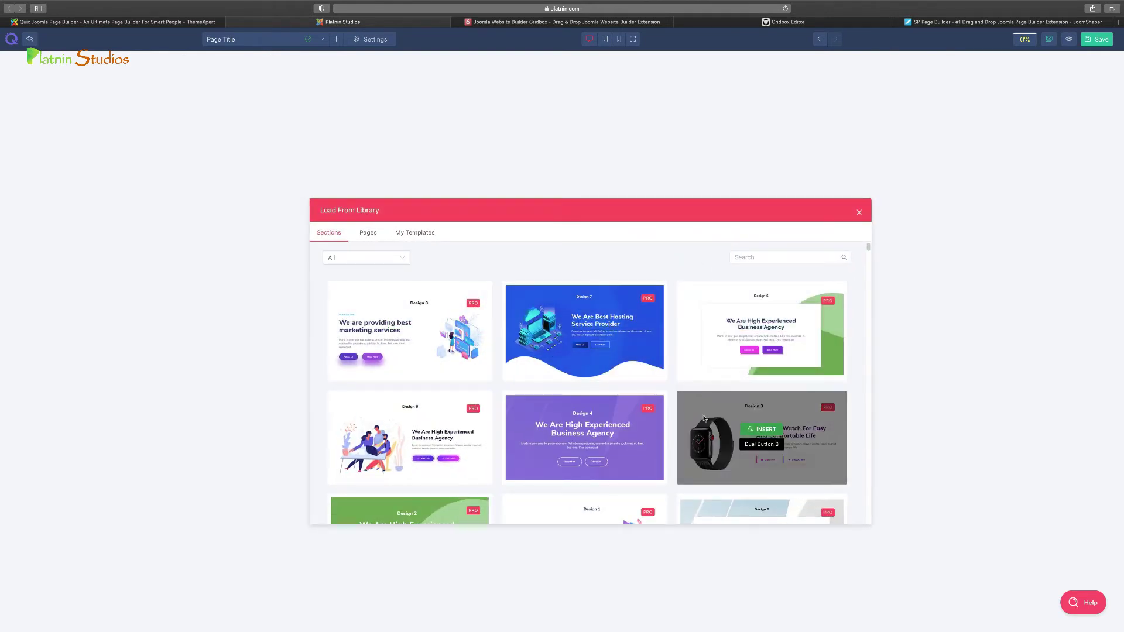
left_click(415, 235)
left_click(368, 233)
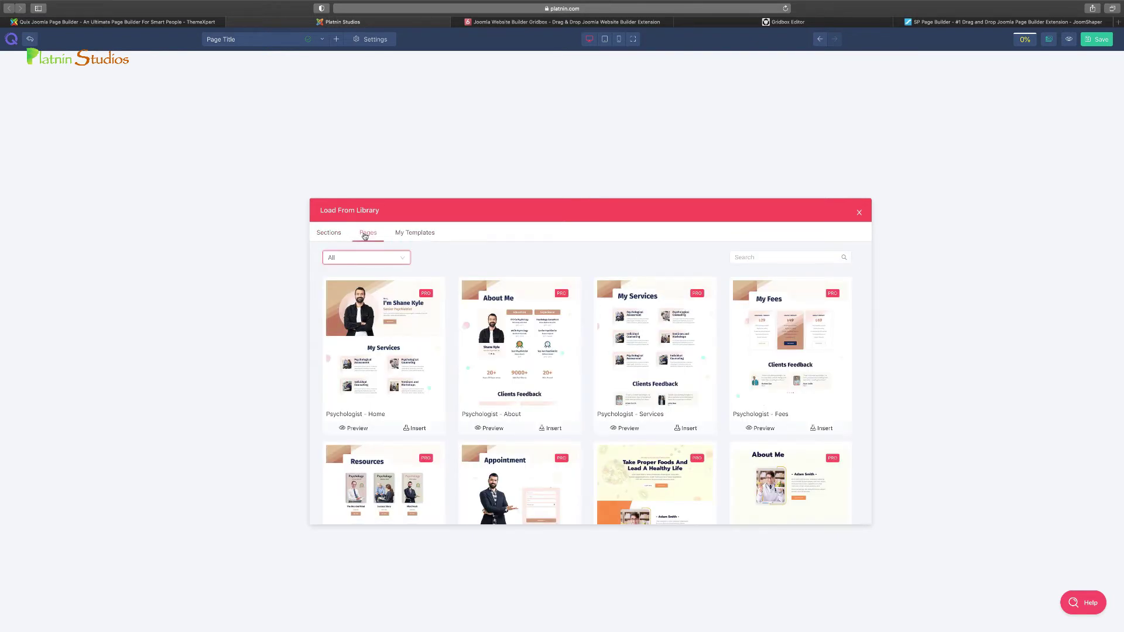
scroll(745, 392, "down", 3)
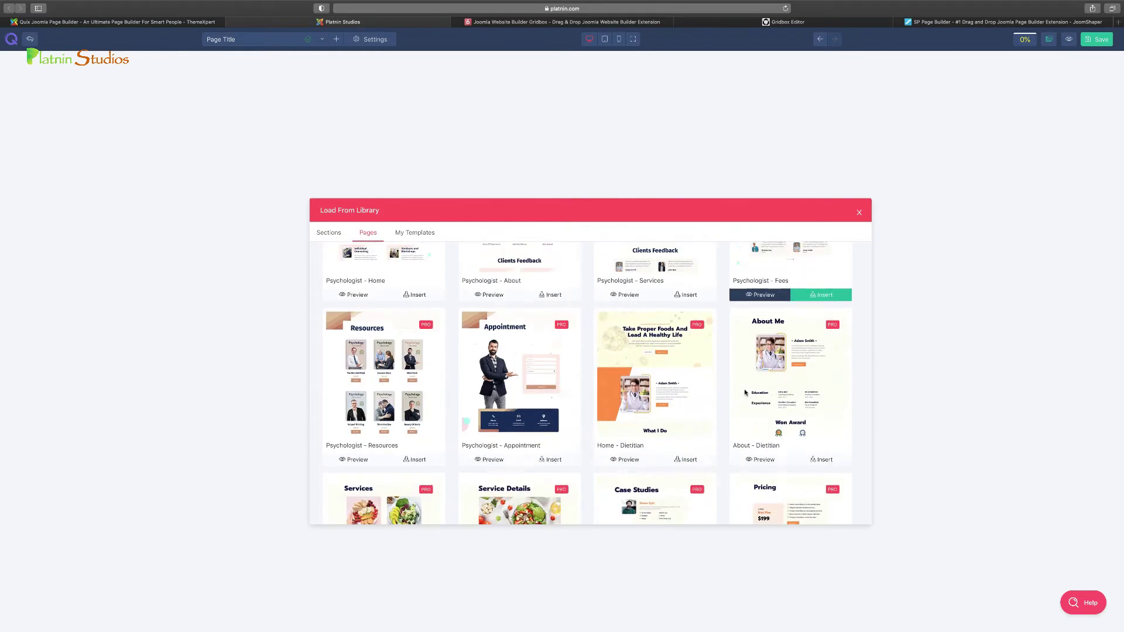
scroll(745, 392, "up", 3)
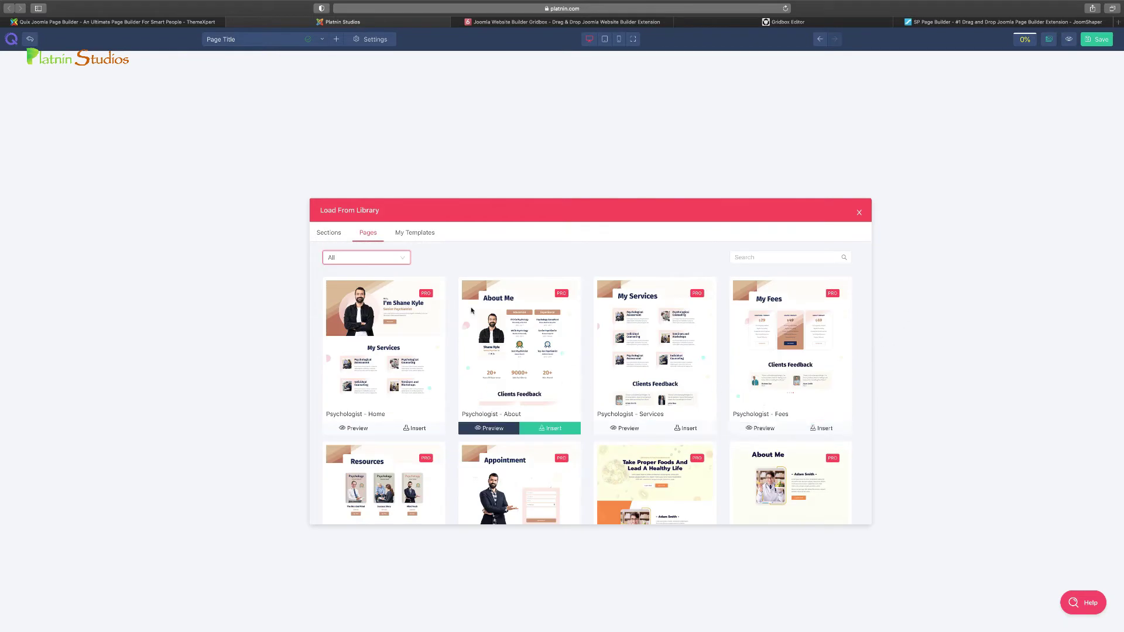
Filter the full-page templates by the Agency category
left_click(403, 262)
scroll(405, 332, "down", 2)
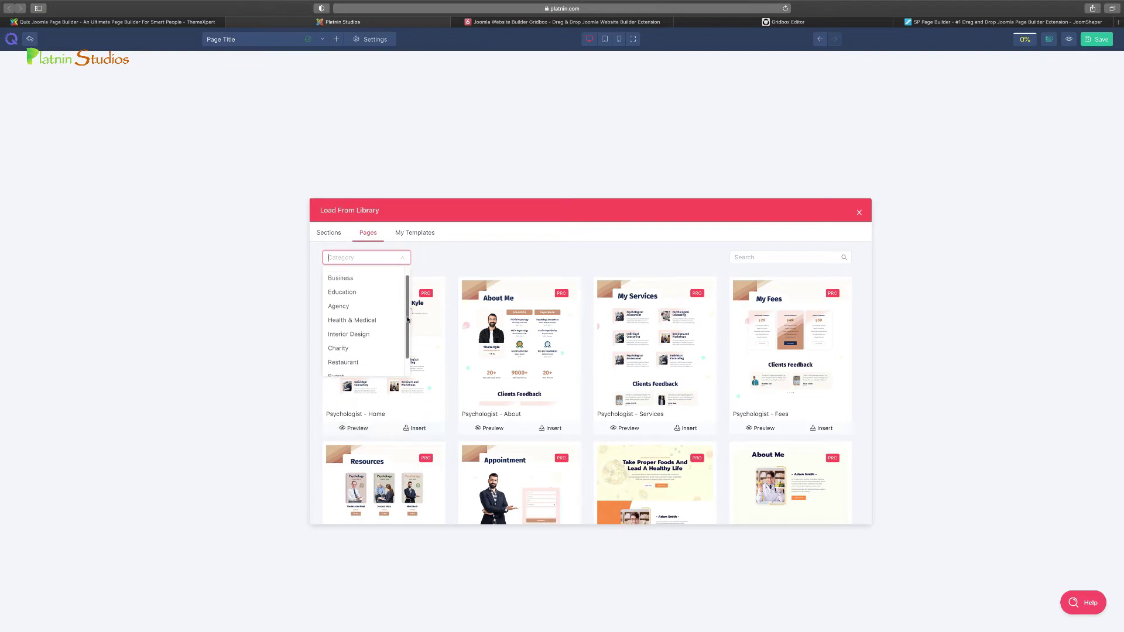
left_click(350, 291)
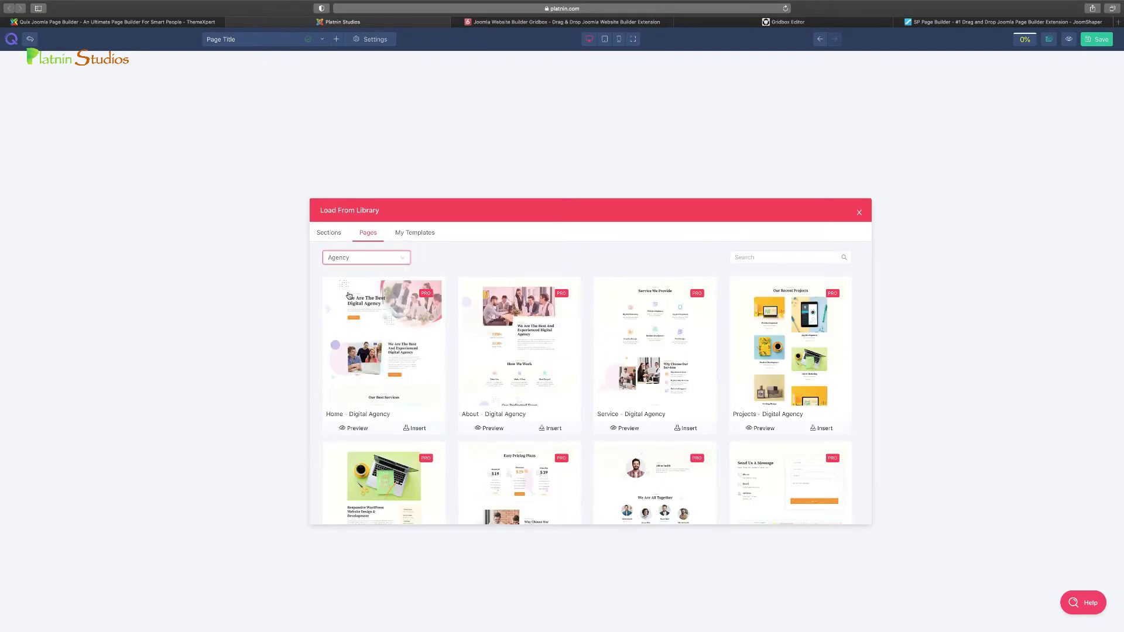
Browse the Agency page templates, clear the category filter, and examine the page templates of all categories
scroll(711, 398, "down", 10)
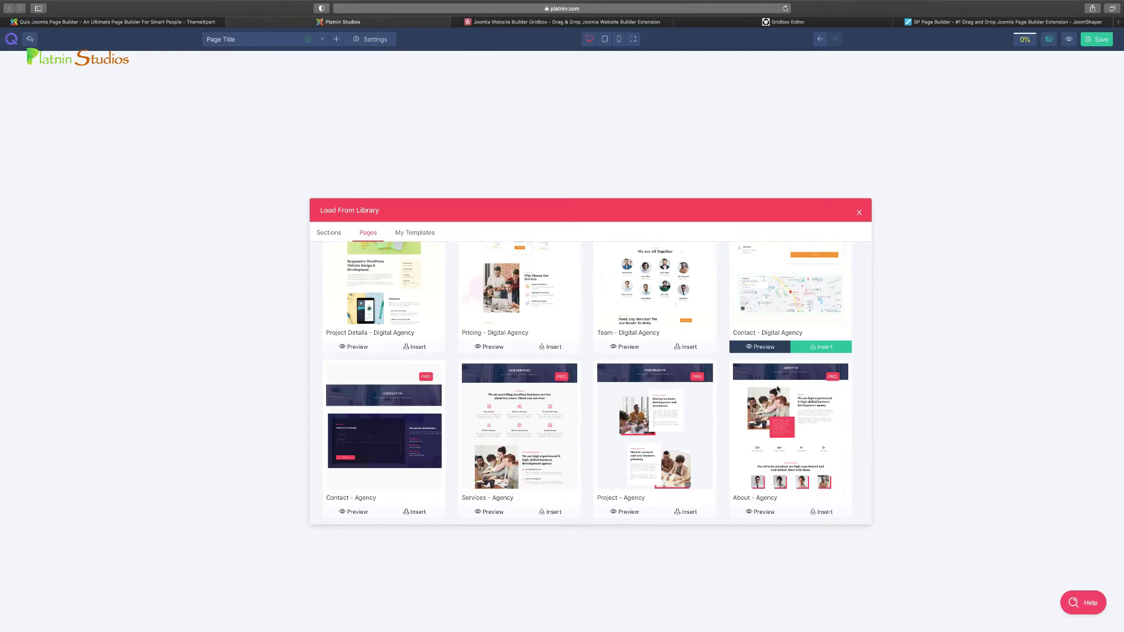
scroll(715, 420, "down", 2)
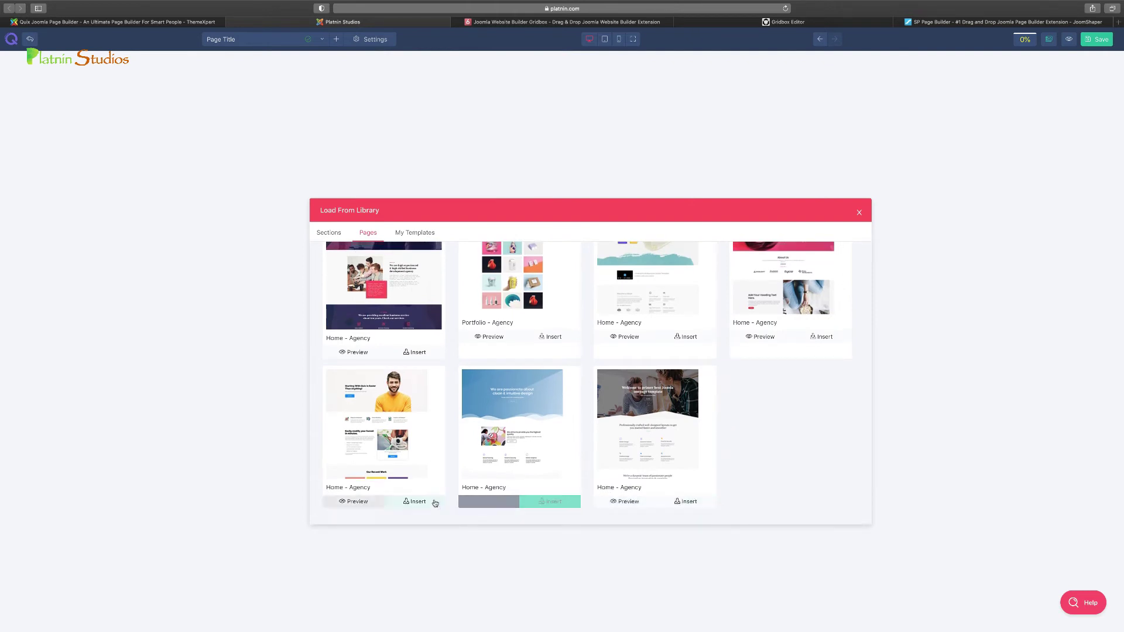
scroll(802, 448, "up", 12)
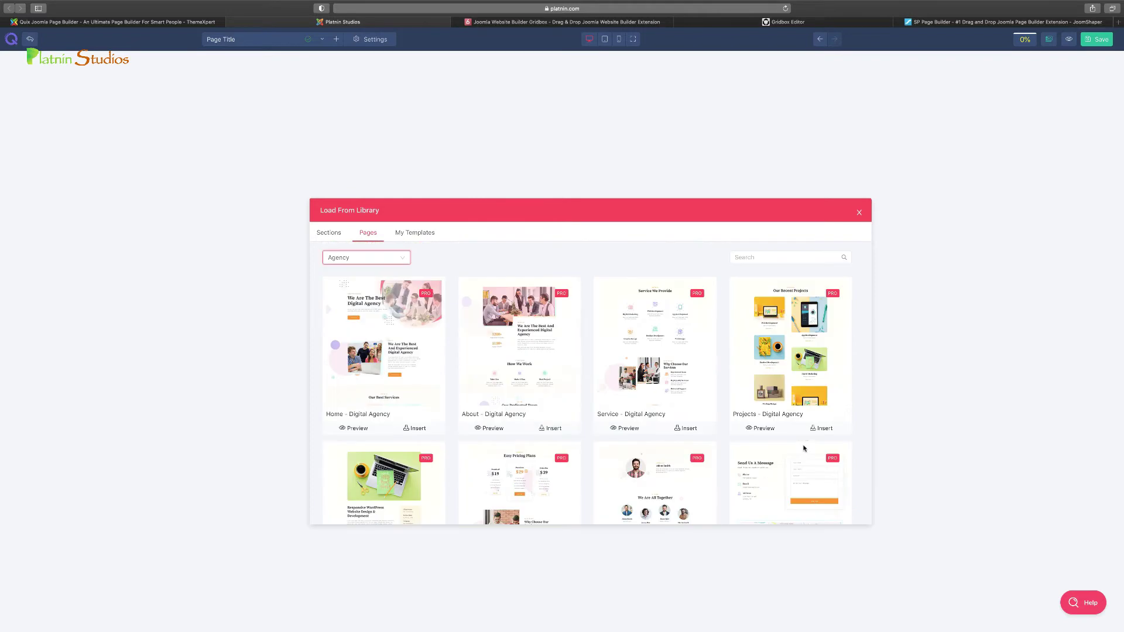
left_click(404, 261)
scroll(819, 410, "down", 10)
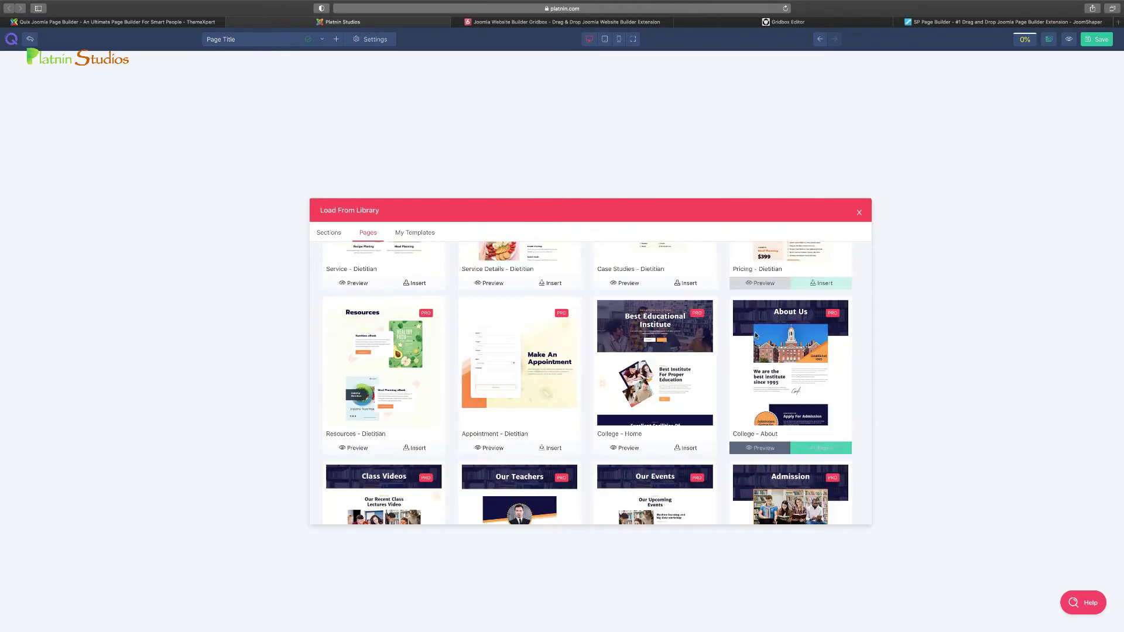
scroll(756, 336, "down", 8)
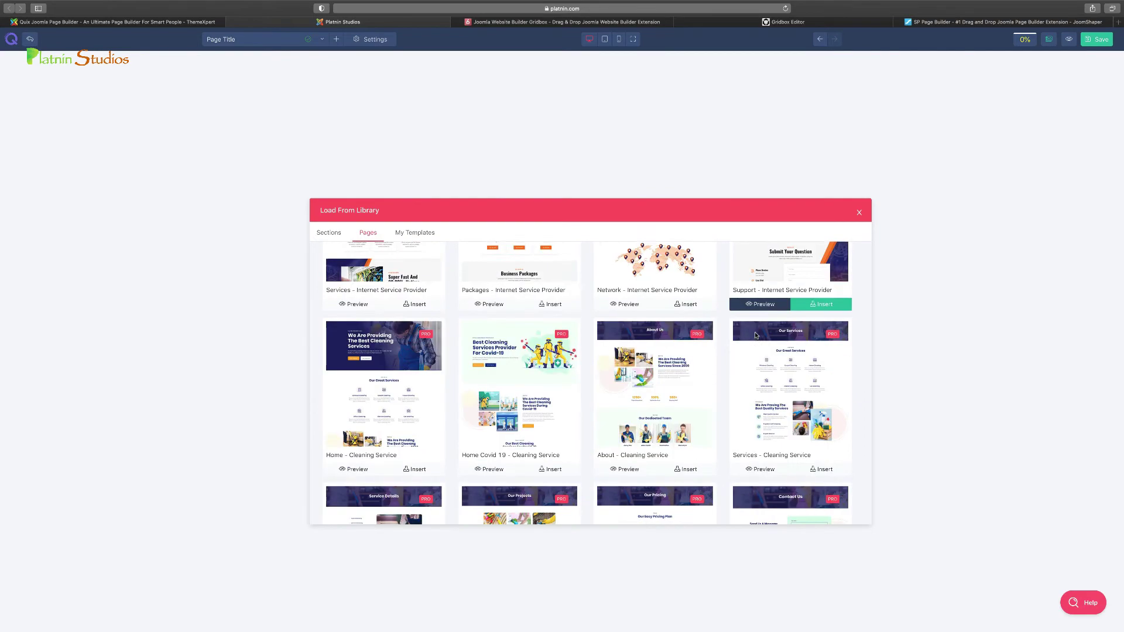
scroll(755, 336, "up", 18)
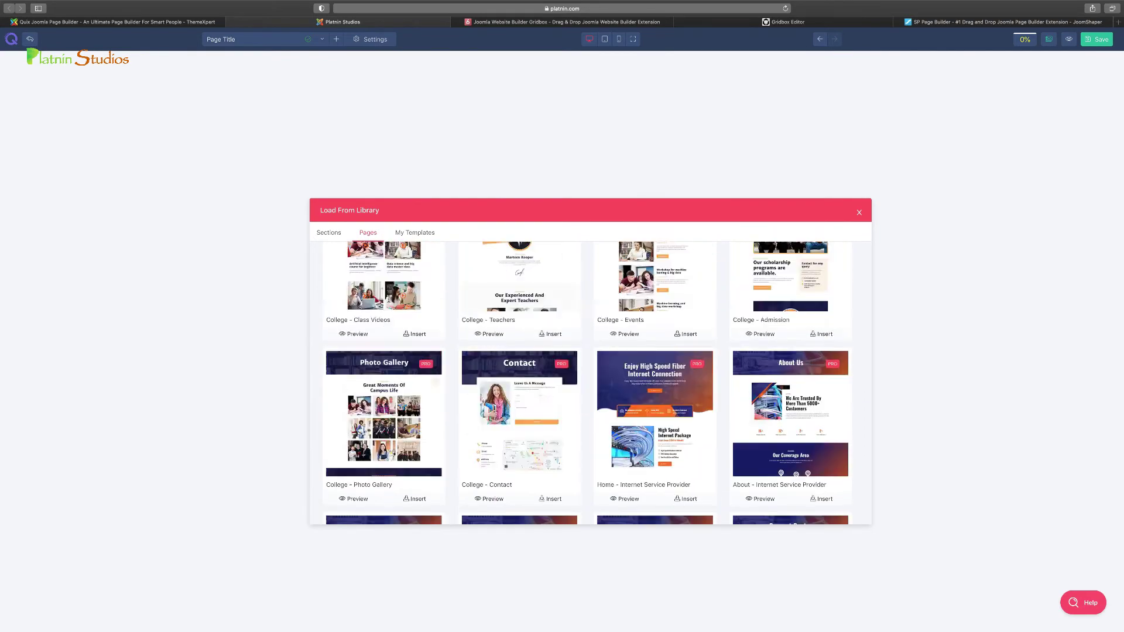
Filter the page templates by the Business category and insert the Psychologist - Appointment template
left_click(392, 261)
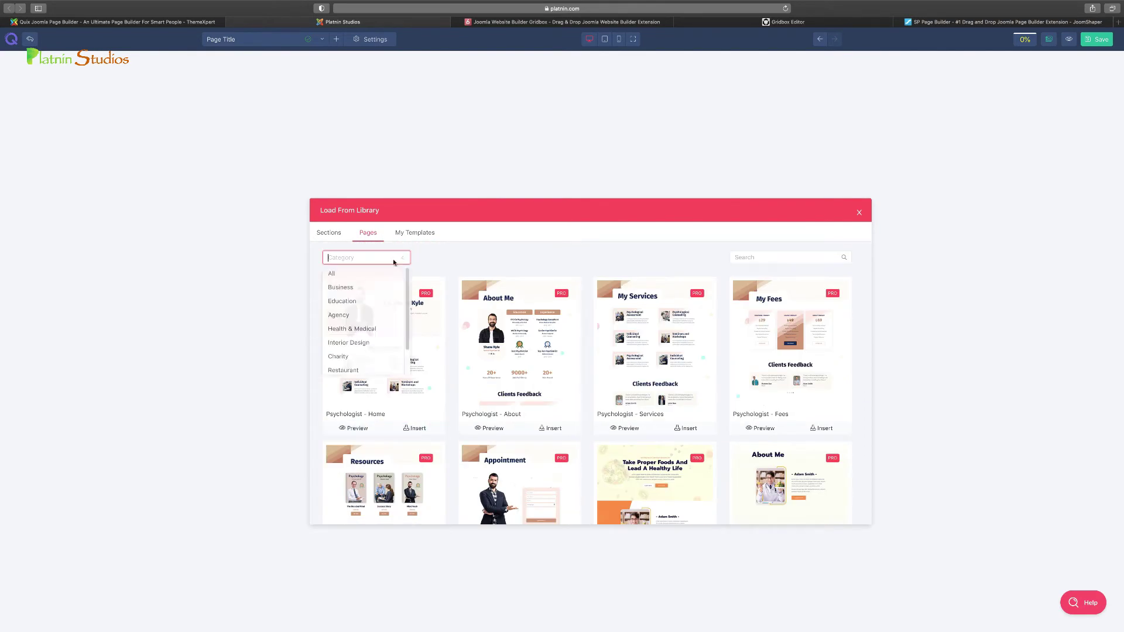
left_click(338, 288)
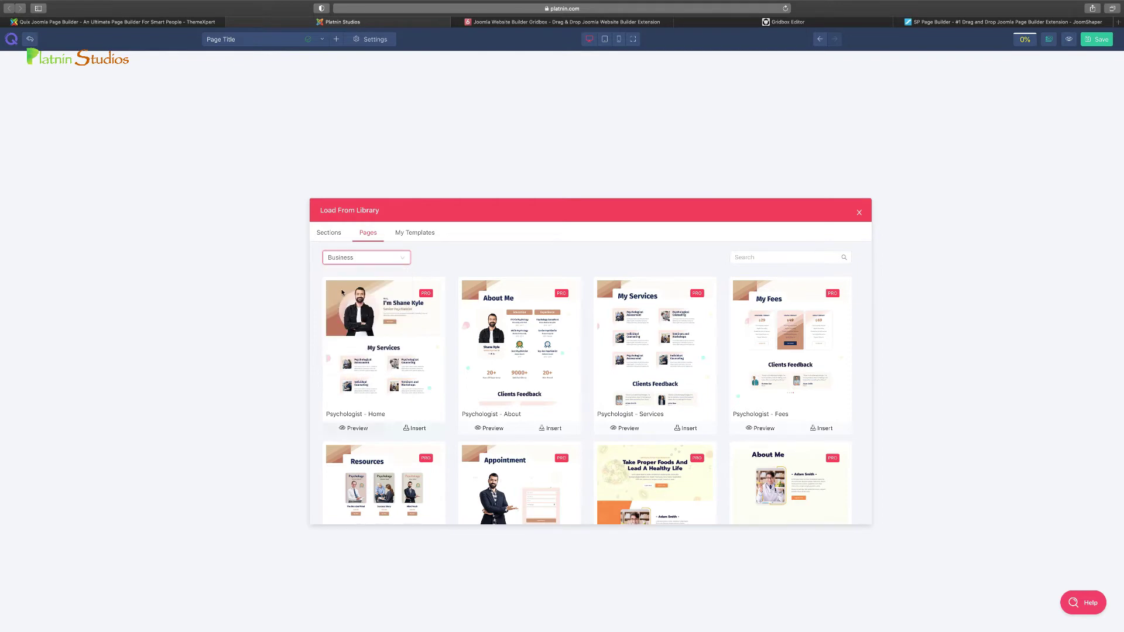
scroll(759, 397, "down", 4)
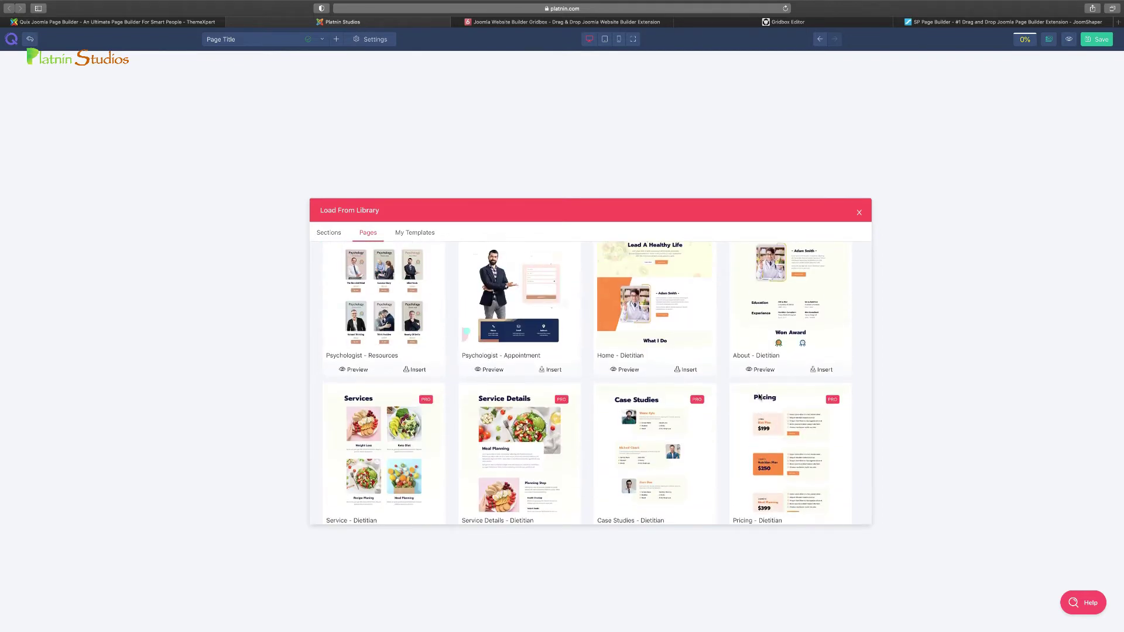
scroll(731, 380, "up", 1)
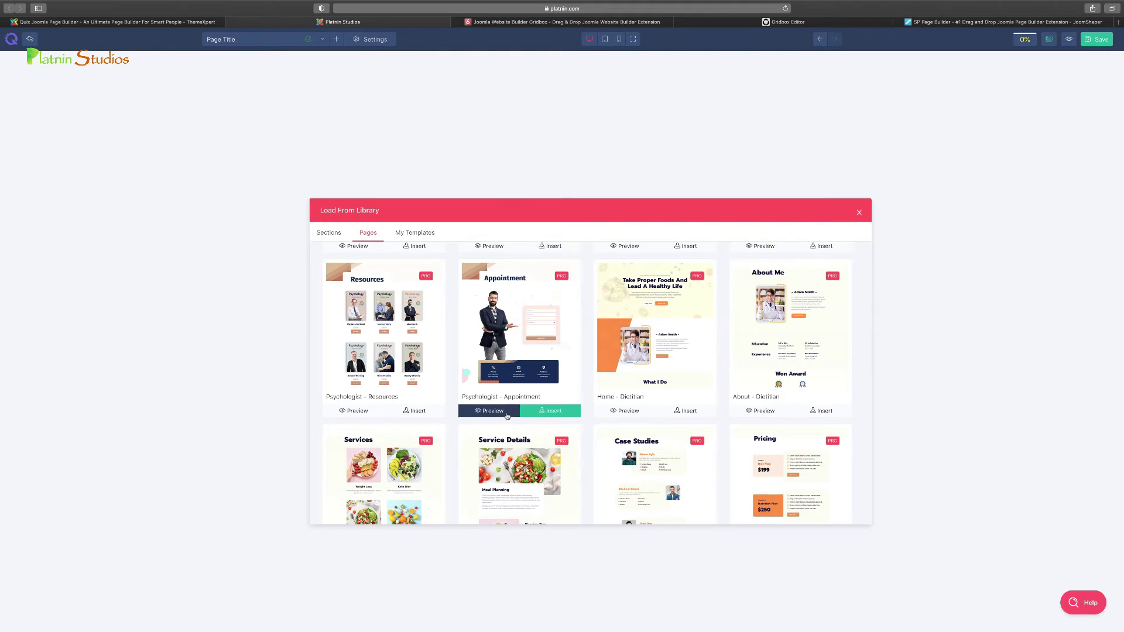
left_click(554, 412)
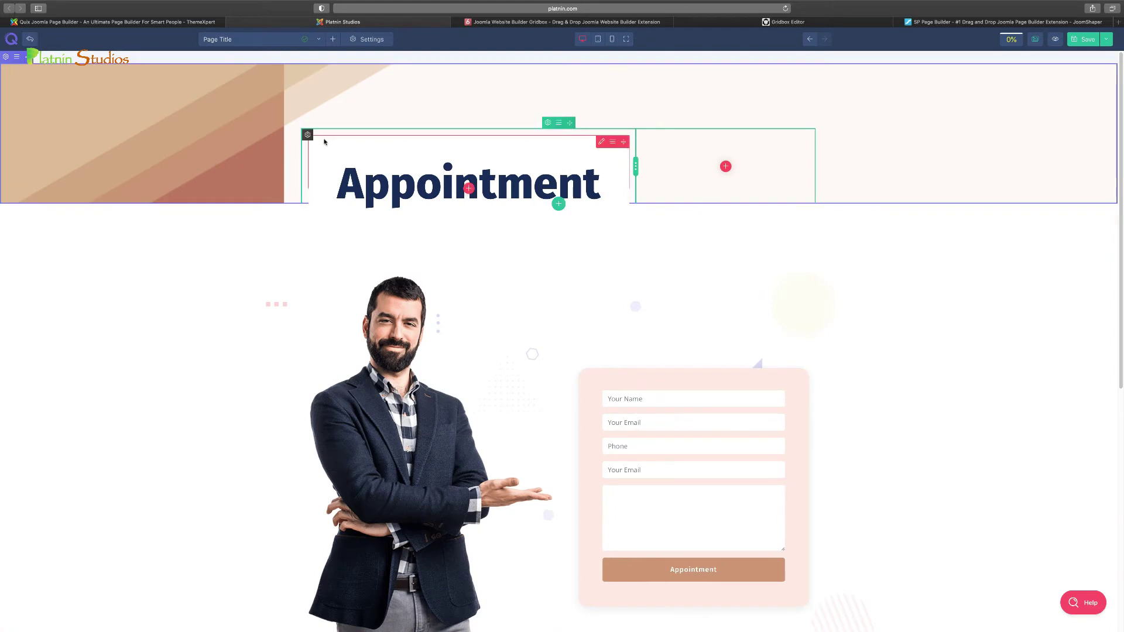
Add the Psychologist - Resources page template below the contact details section of the Appointment page
scroll(861, 391, "down", 3)
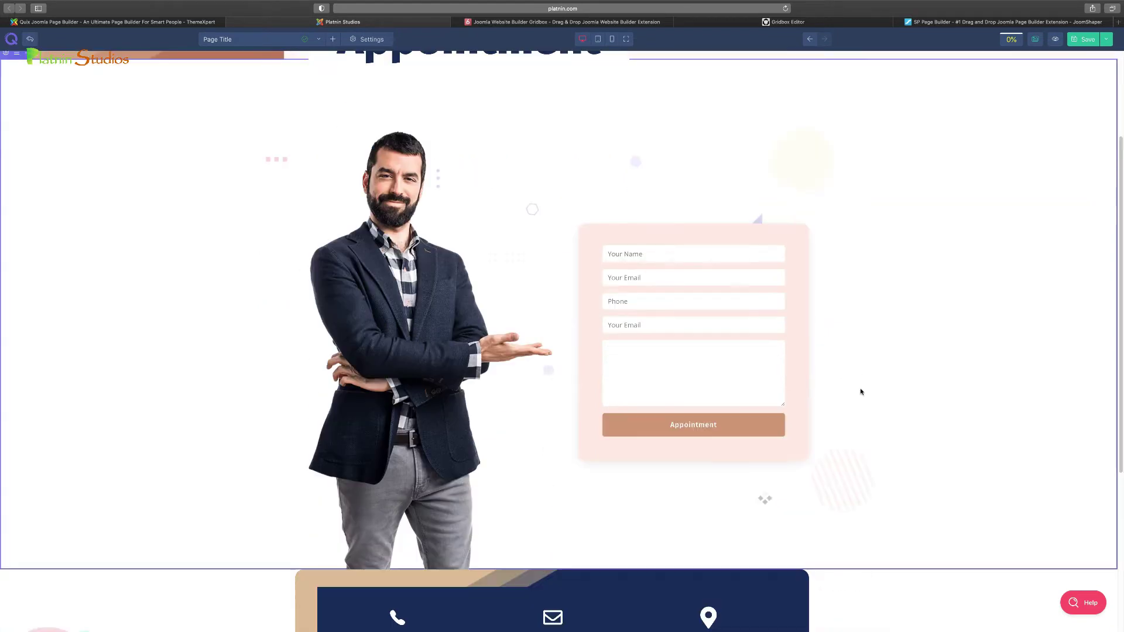
scroll(861, 392, "down", 4)
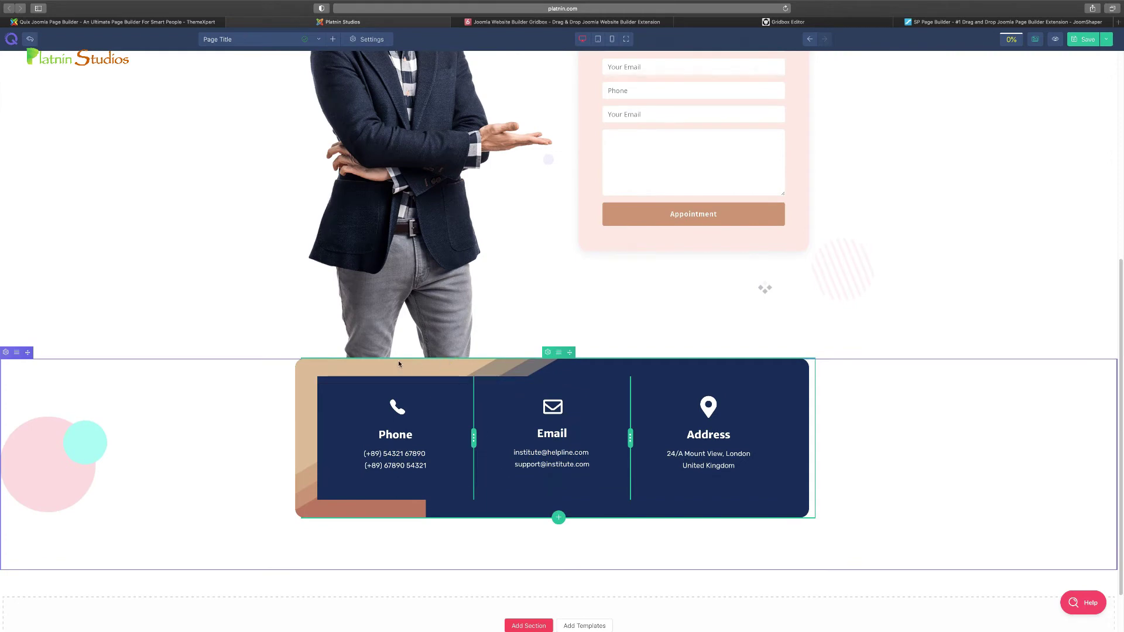
scroll(578, 430, "down", 1)
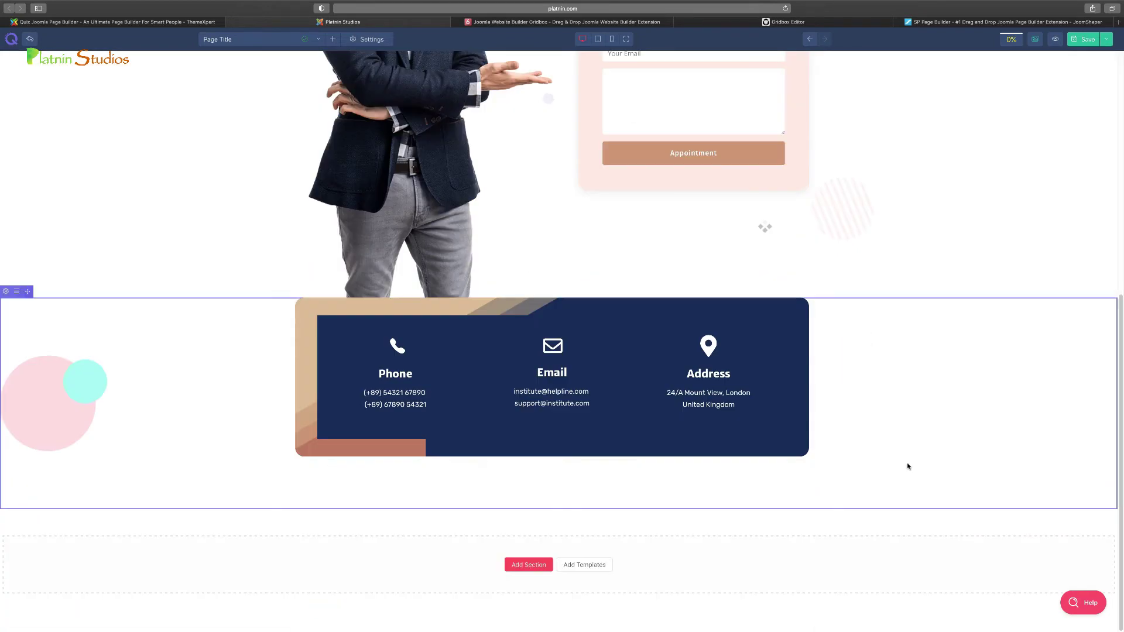
left_click(586, 566)
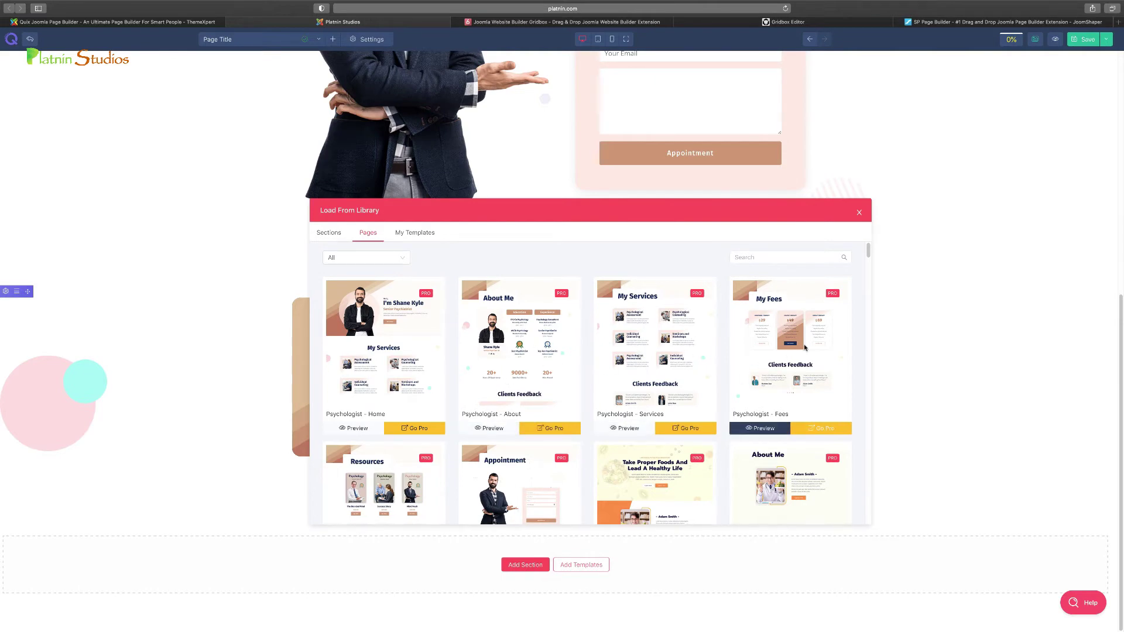
scroll(393, 424, "down", 3)
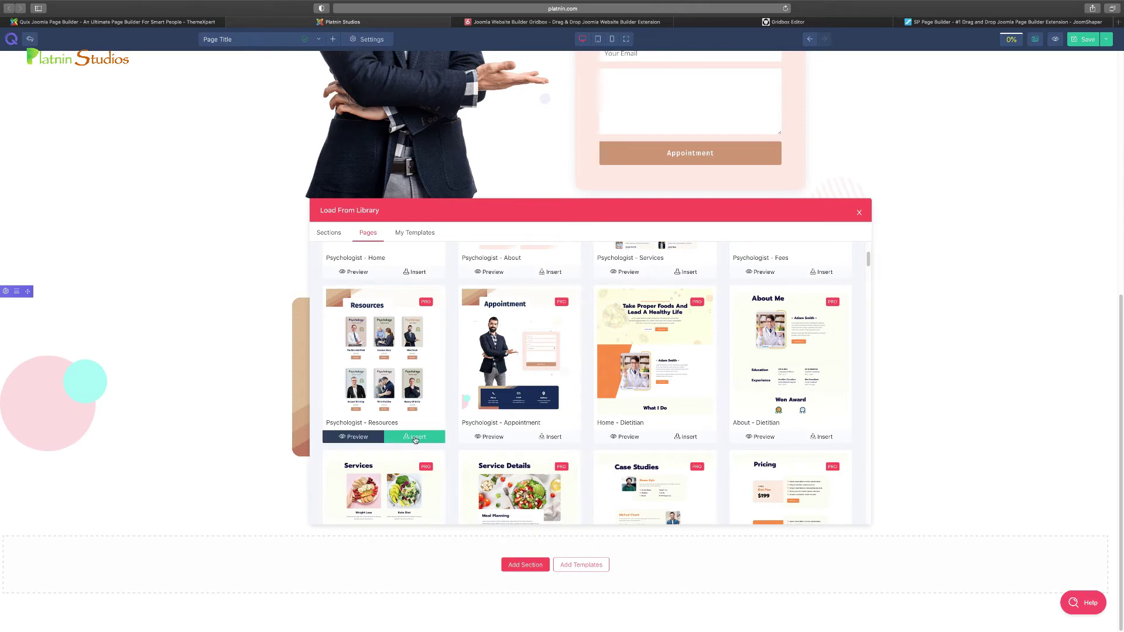
left_click(415, 437)
Set the price of The Branded Mind blurb in the Resources section to $55.00
scroll(711, 358, "down", 4)
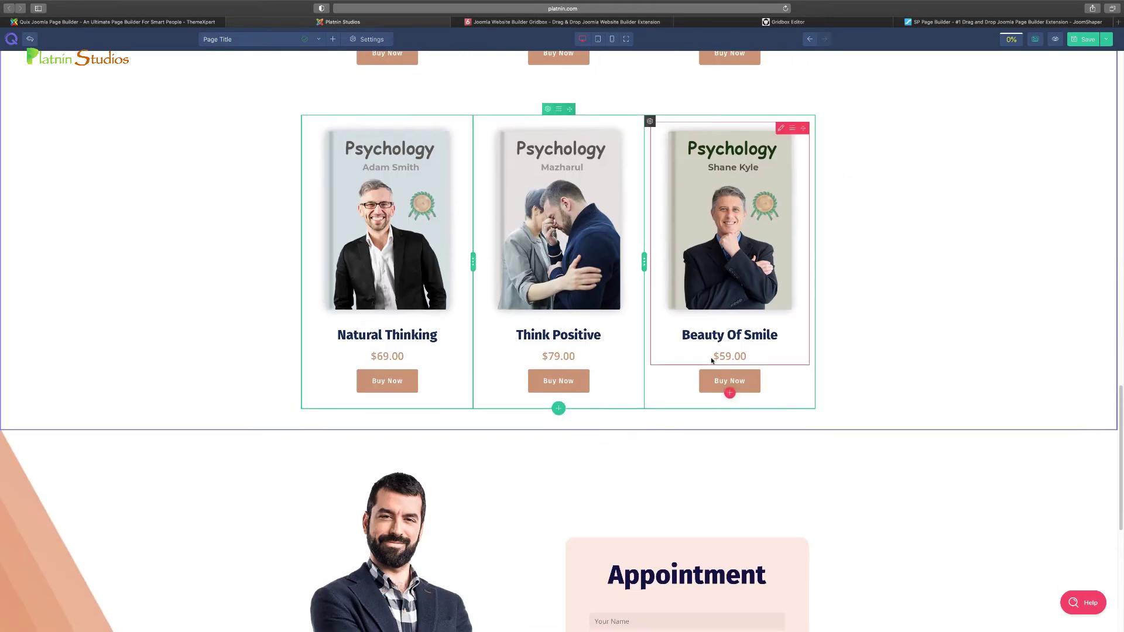
scroll(711, 358, "down", 2)
scroll(522, 369, "down", 5)
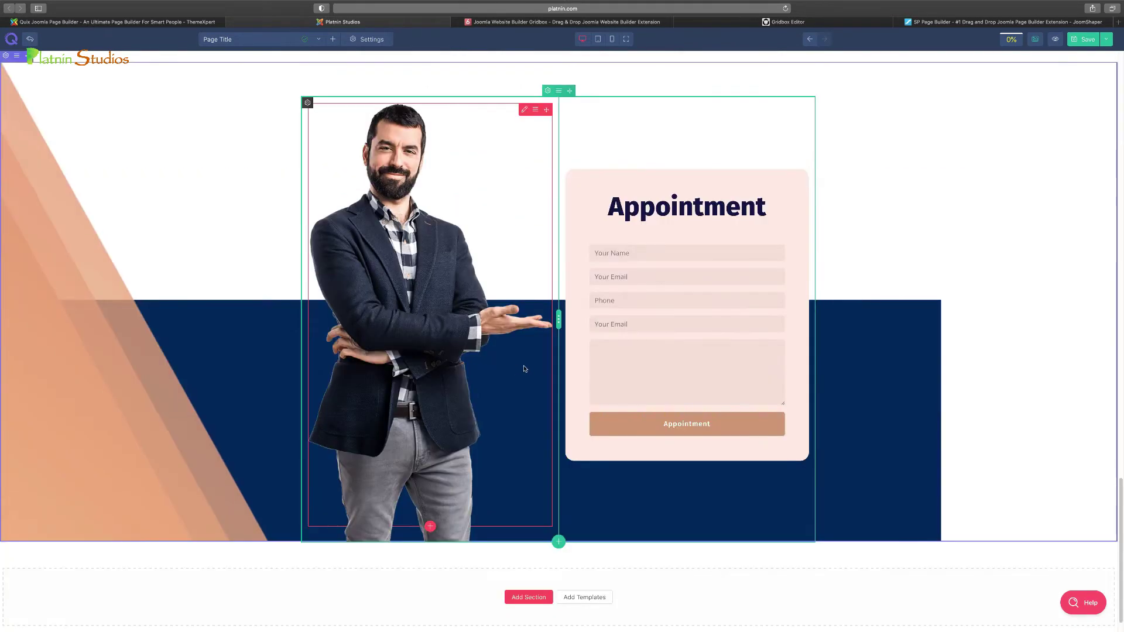
scroll(524, 369, "up", 10)
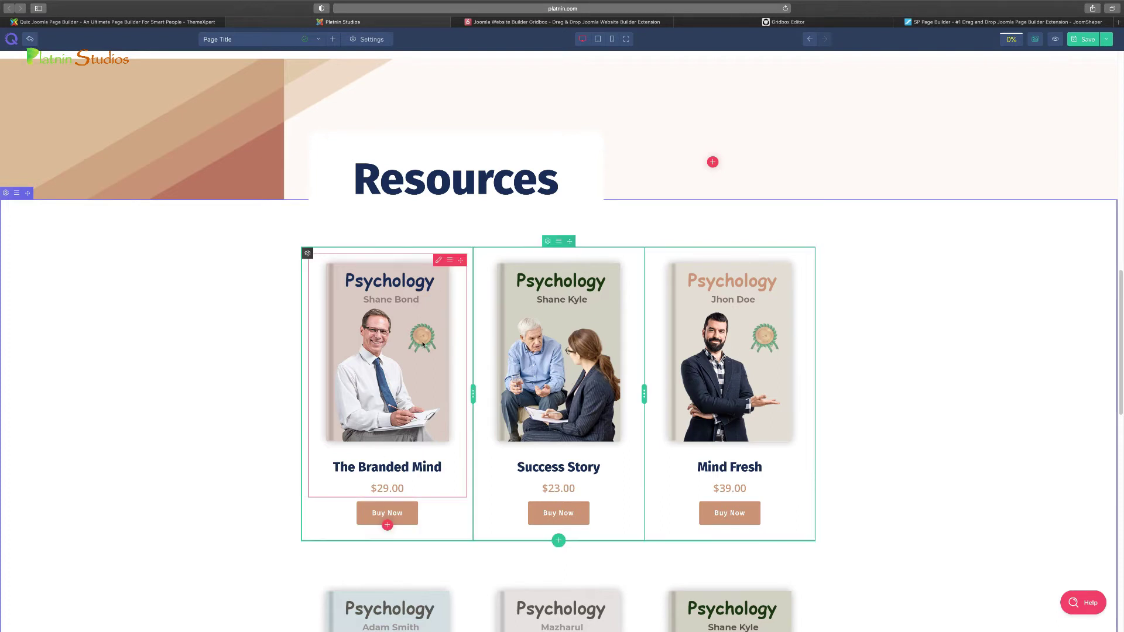
left_click(438, 261)
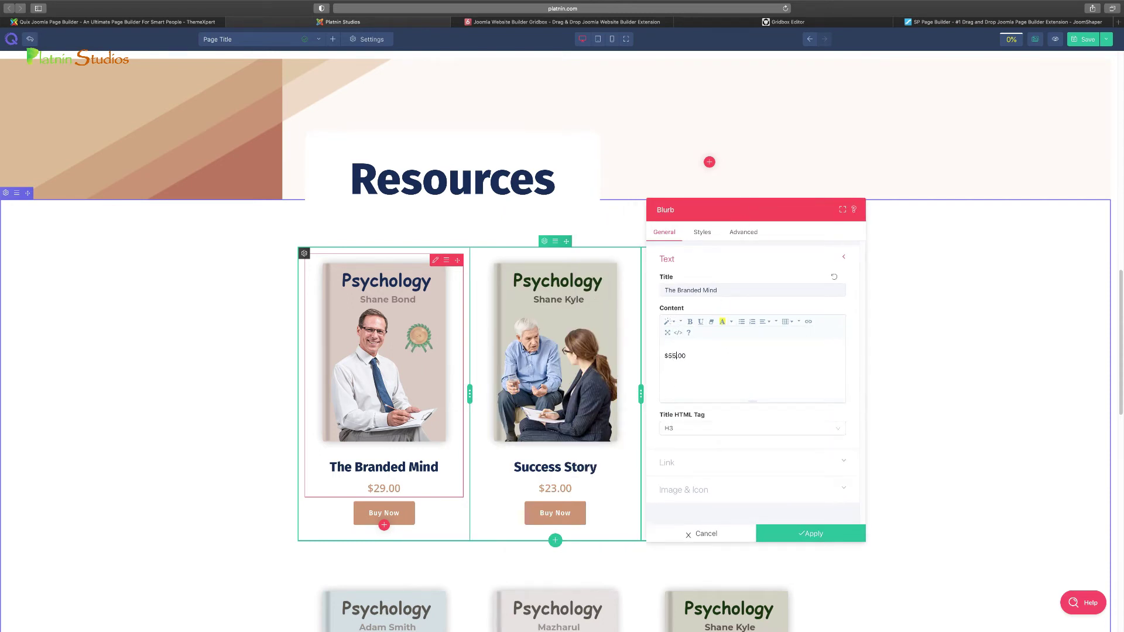
left_click(840, 536)
Replace the man's photo beside the first appointment form with the local file 1577942101.jpg
scroll(728, 409, "down", 3)
scroll(413, 381, "down", 5)
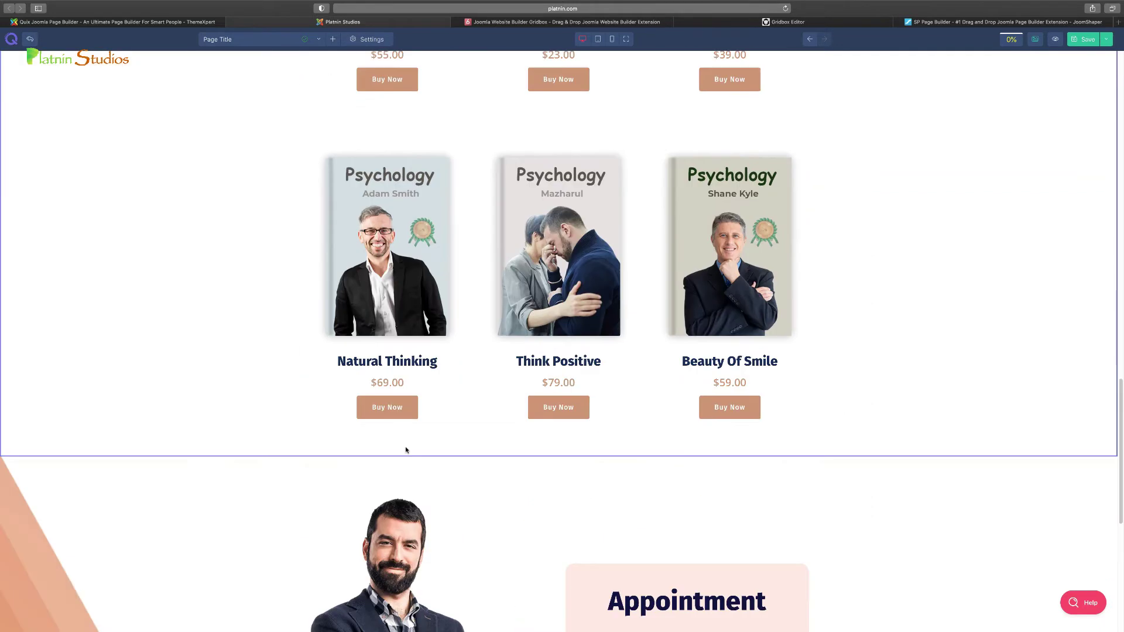
scroll(410, 449, "down", 7)
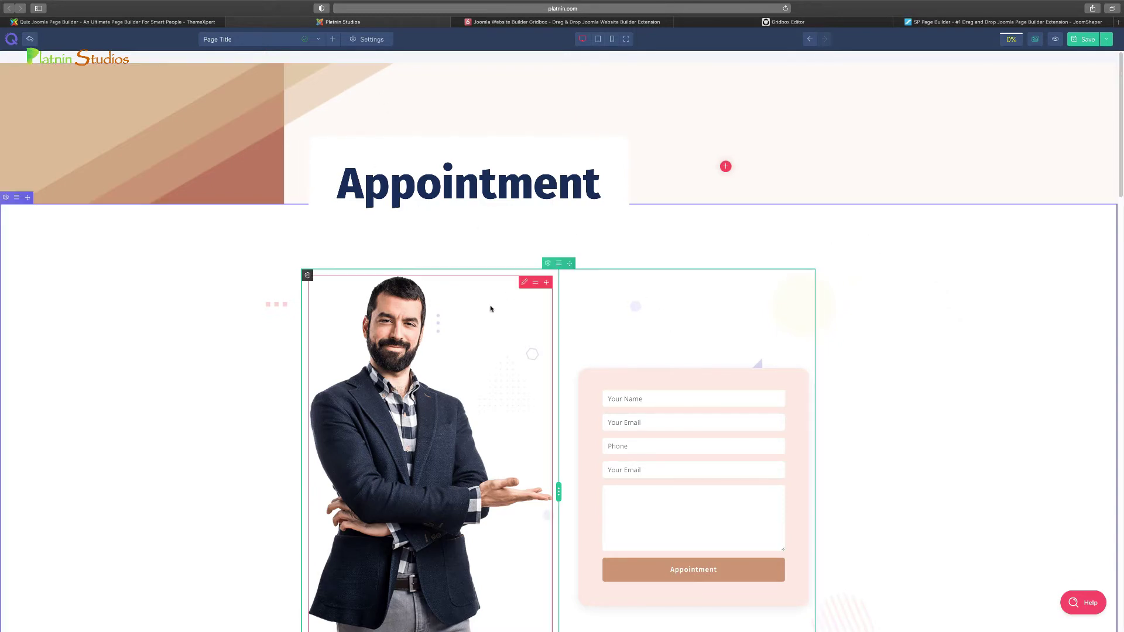
left_click(523, 282)
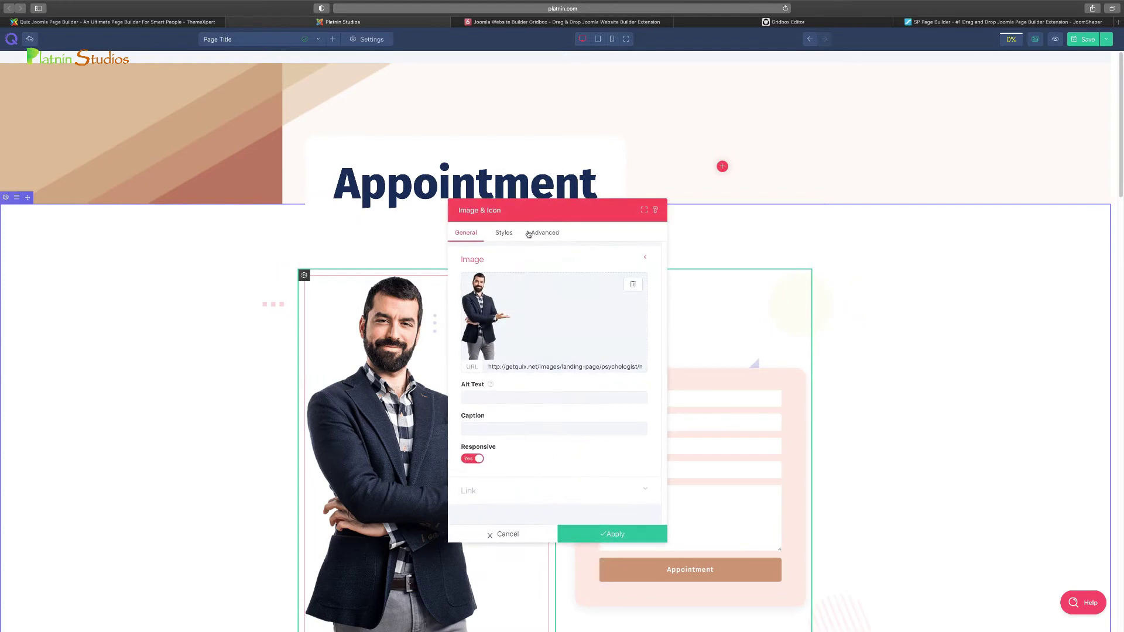
left_click_drag(537, 212, 790, 176)
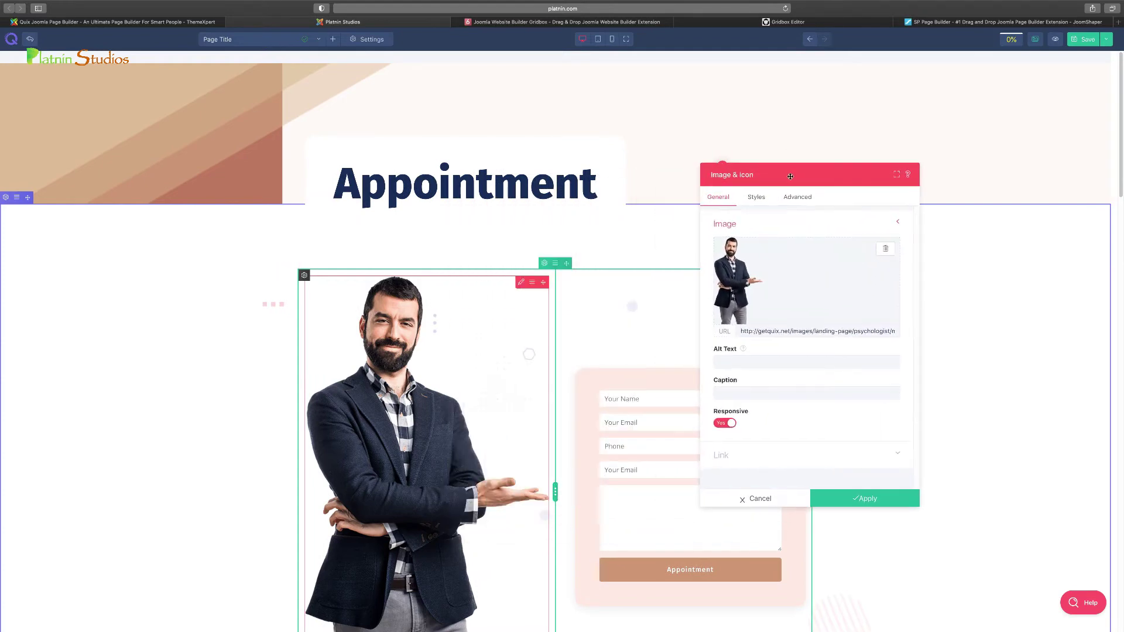
left_click(886, 250)
left_click(806, 284)
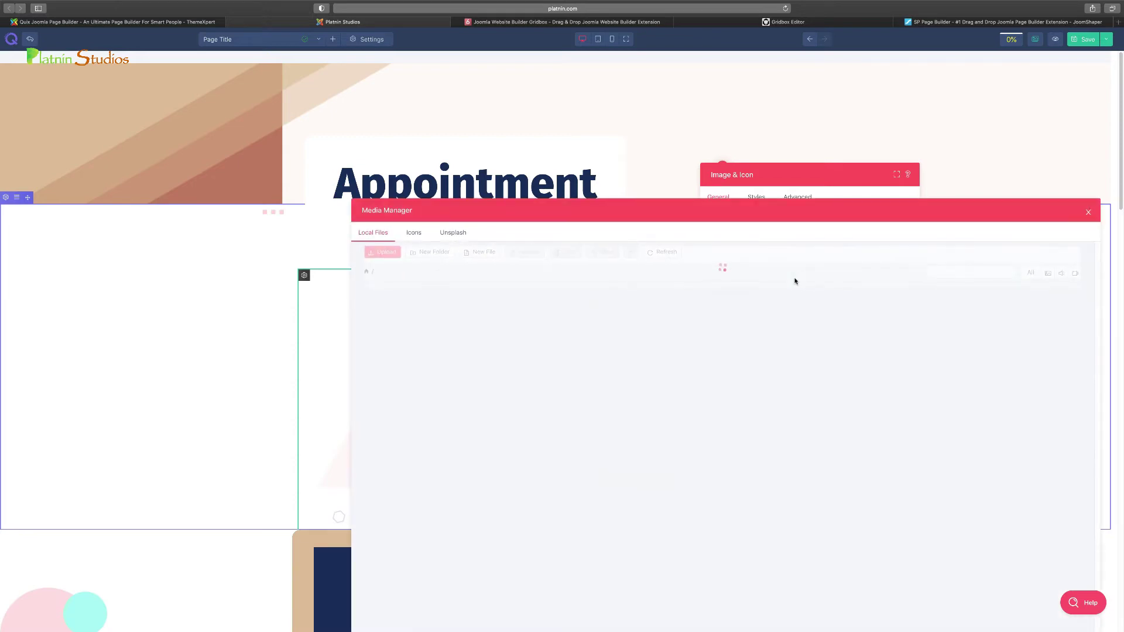
left_click(453, 232)
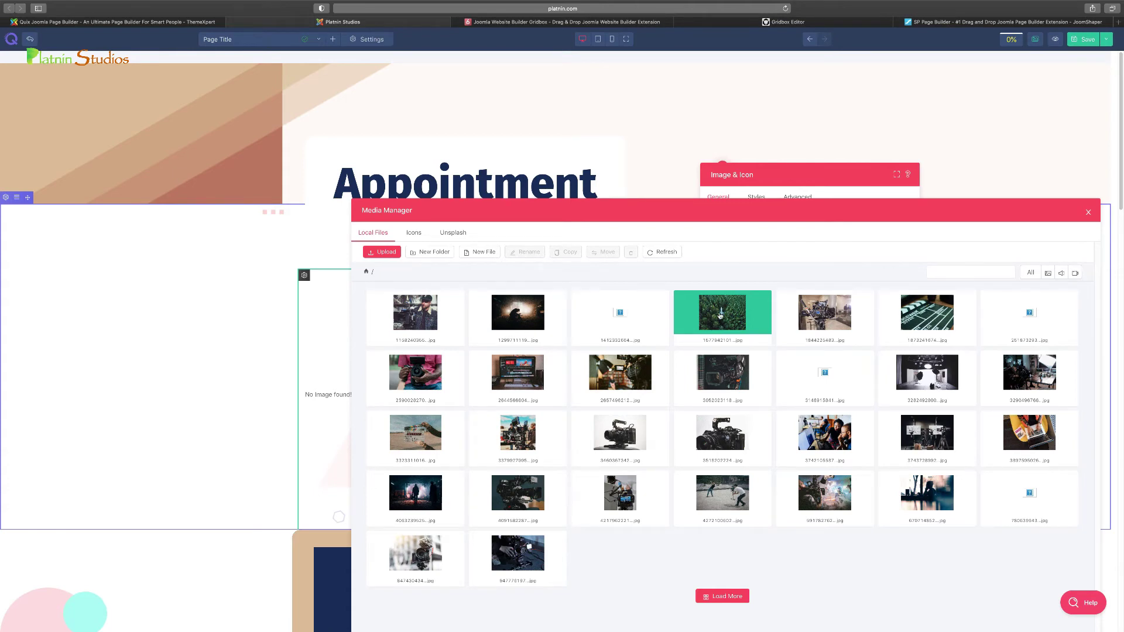
double_click(720, 316)
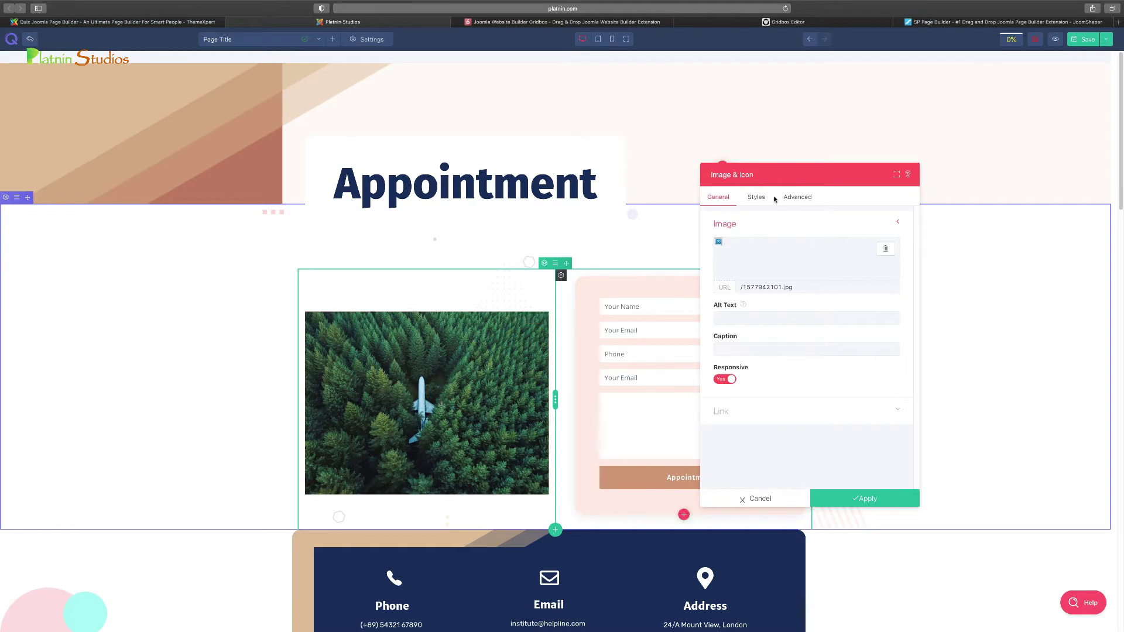
left_click(895, 504)
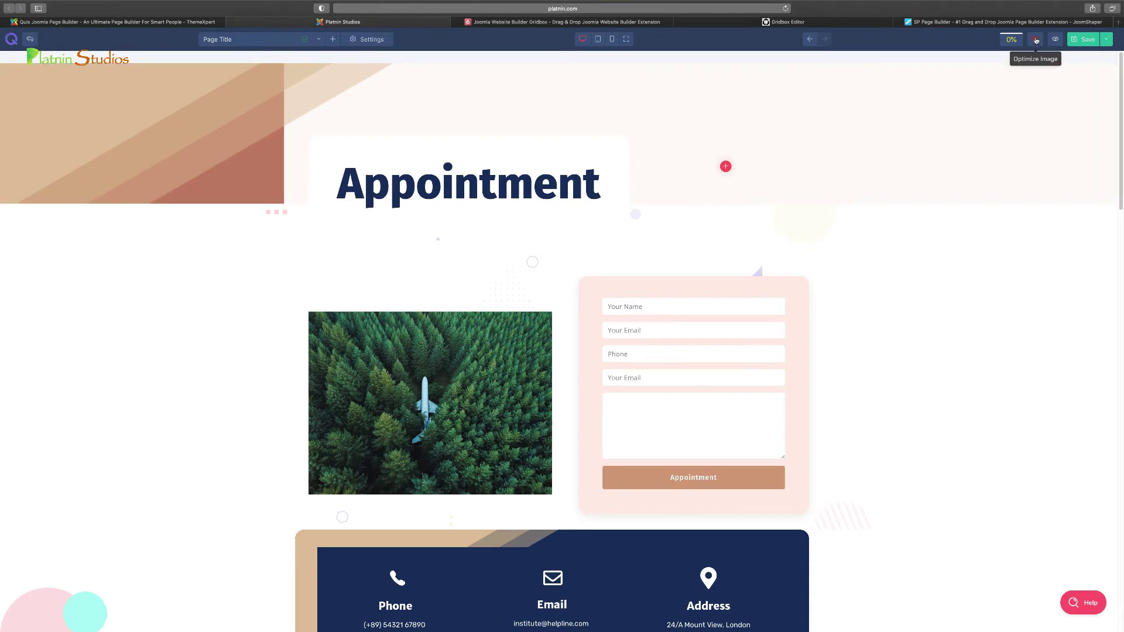
Save the page and optimize the image 1577942101.jpg
left_click(1036, 40)
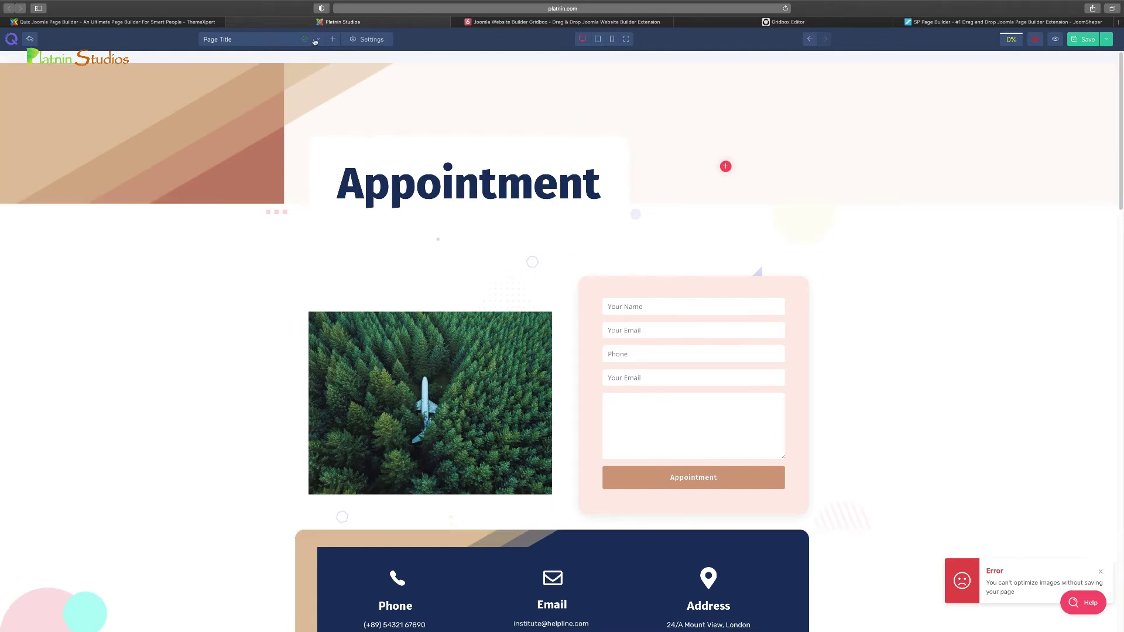
left_click(1072, 40)
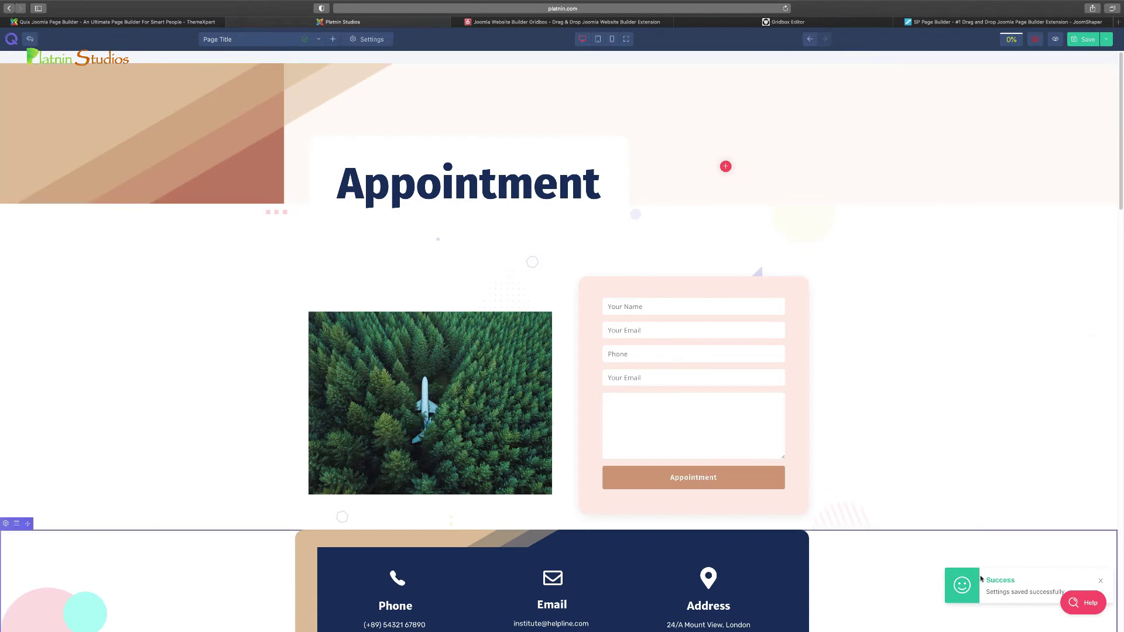
left_click(1035, 39)
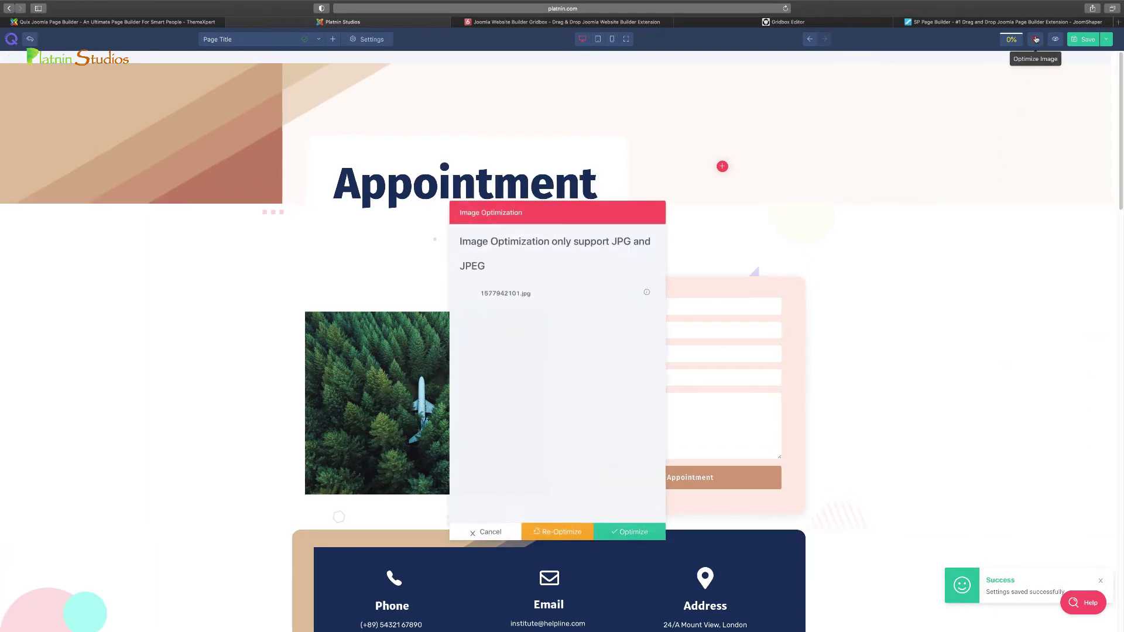
left_click_drag(589, 218, 659, 181)
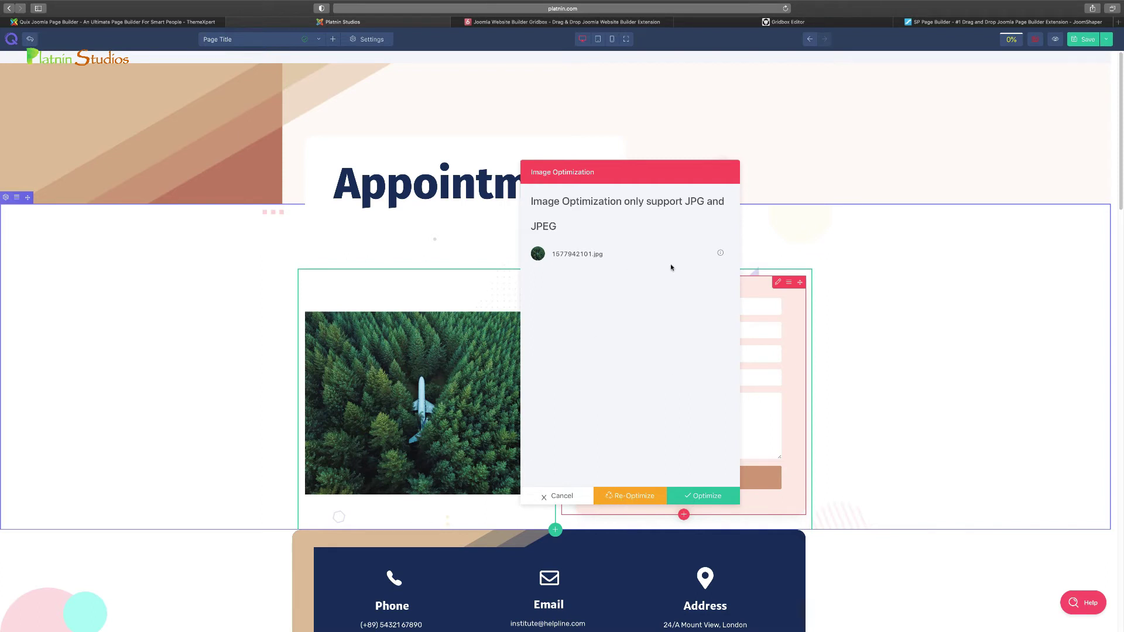
left_click(705, 498)
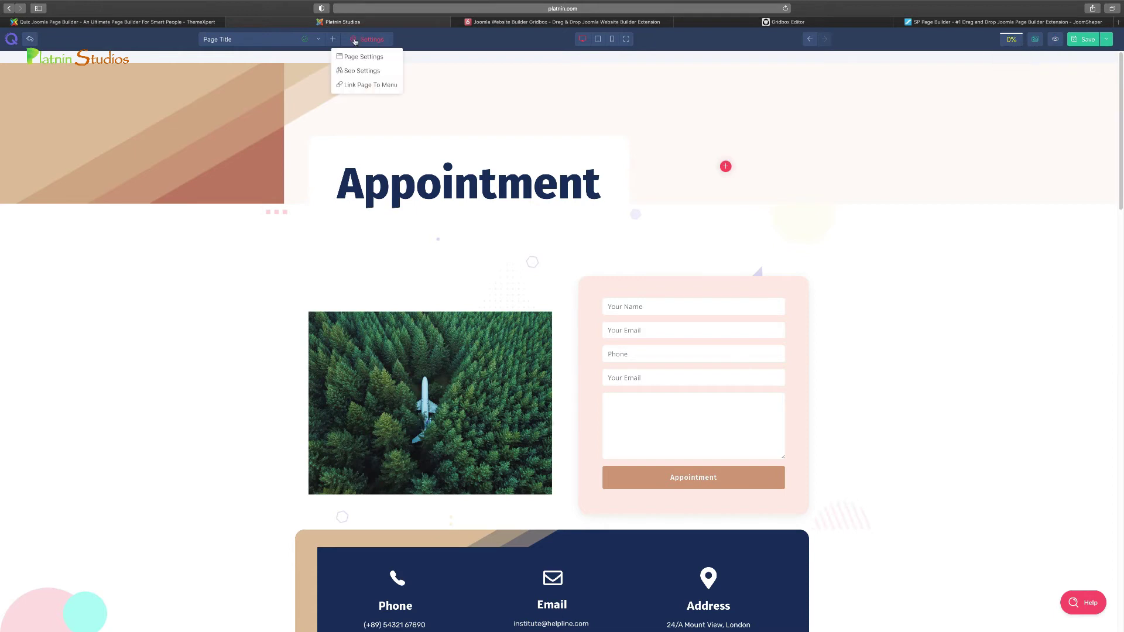
In the page's SEO settings, set the title to "Page Title", description to "page title here" and focus keywords to "page title", and apply them
mouse_move(369, 39)
left_click(356, 71)
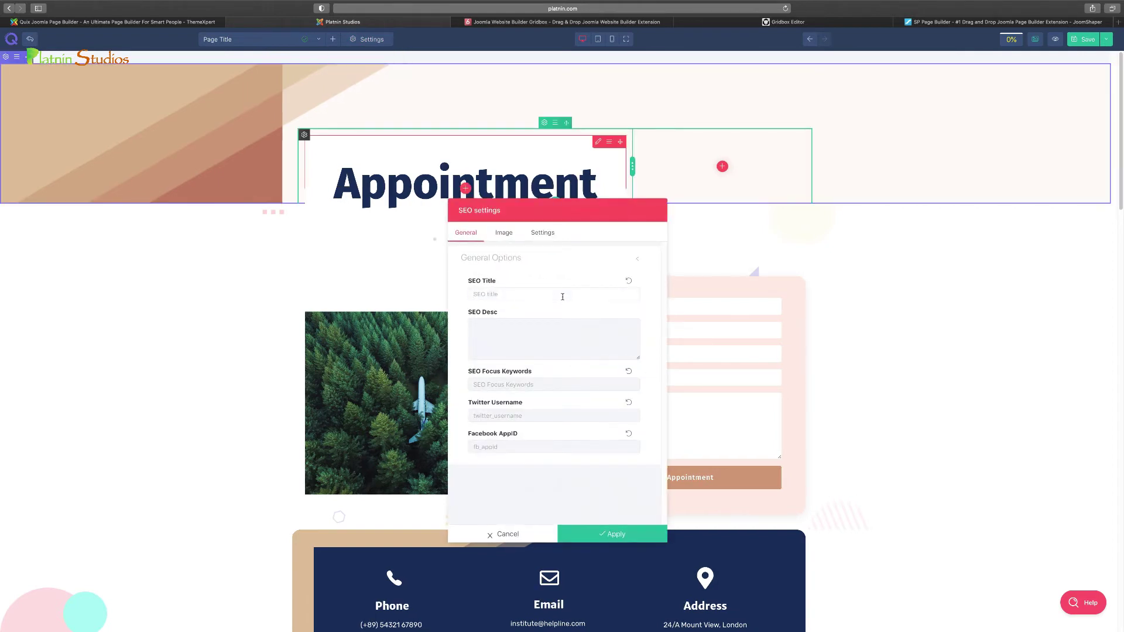
left_click(563, 296)
type("Page Titl")
left_click(533, 331)
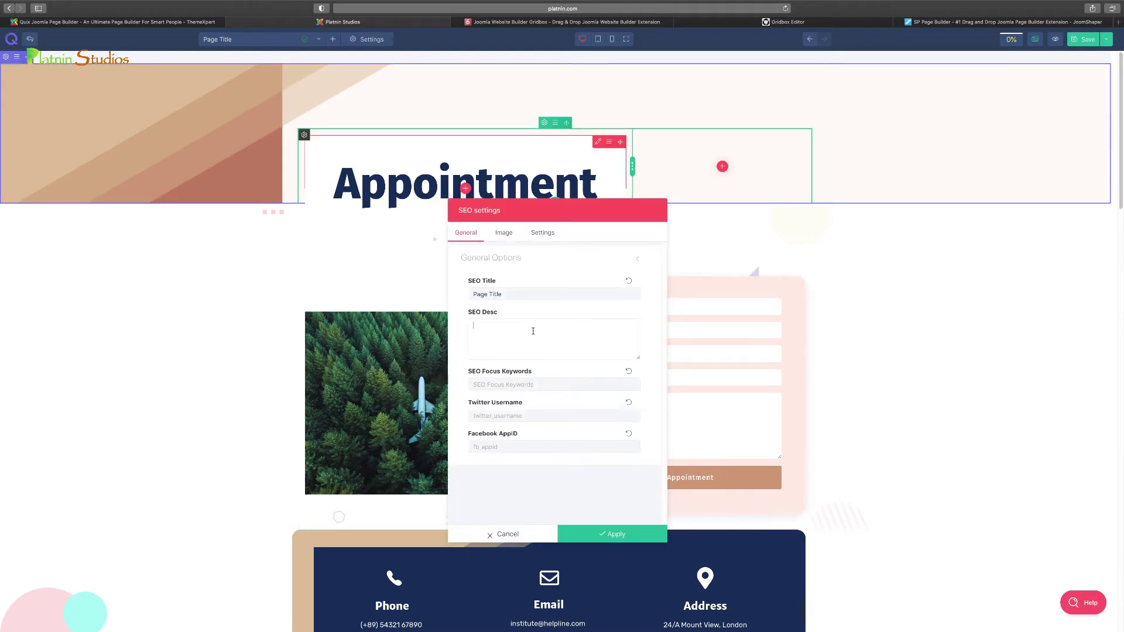
type("page title here")
left_click(525, 382)
type("page title")
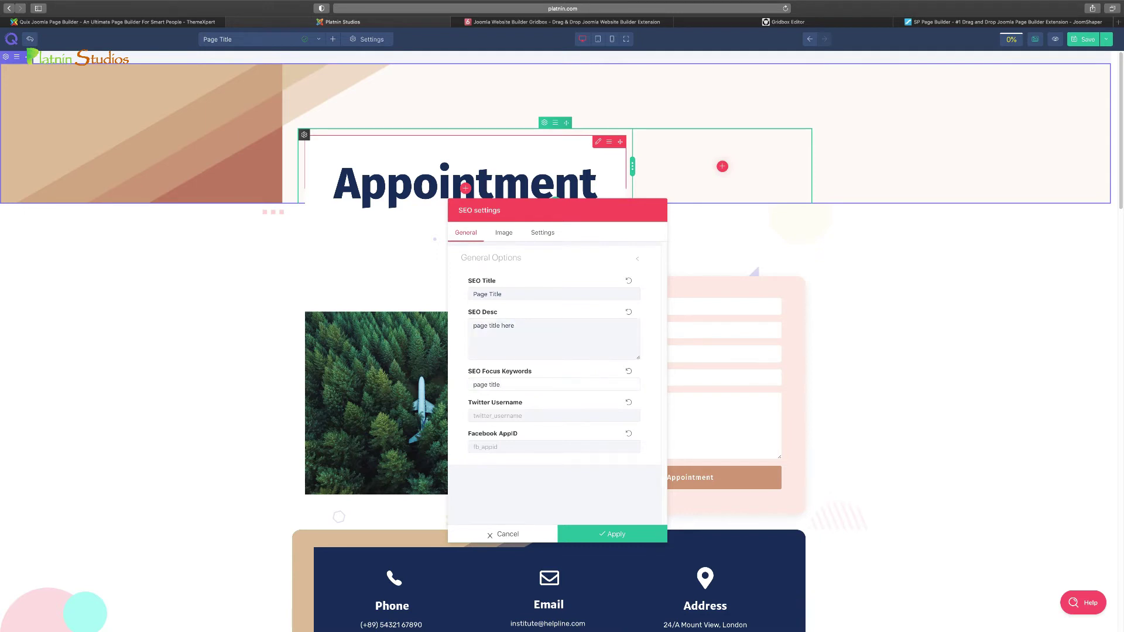
key("Return")
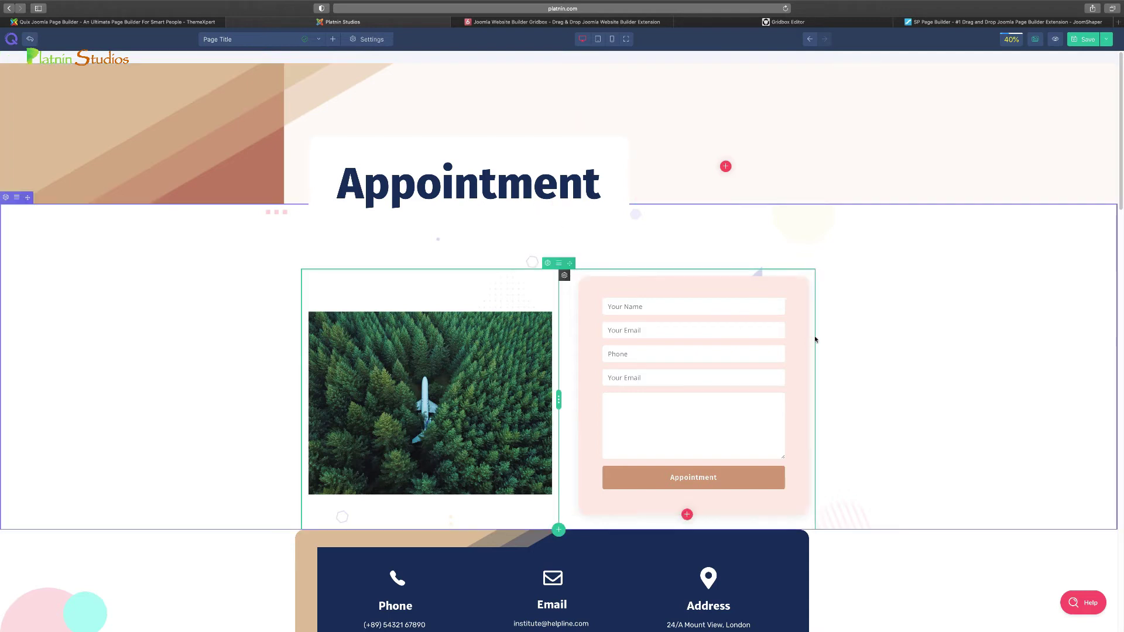
Switch to the Gridbox website, open its online demo editor and log in with the prefilled demo credentials
key("ctrl+Tab")
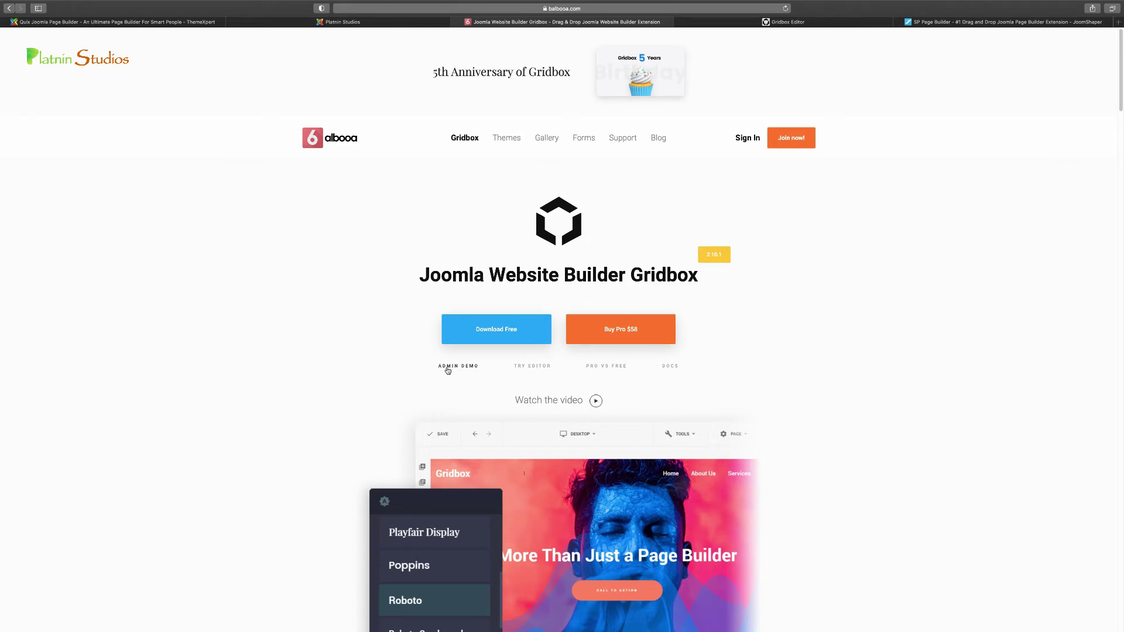
left_click(536, 366)
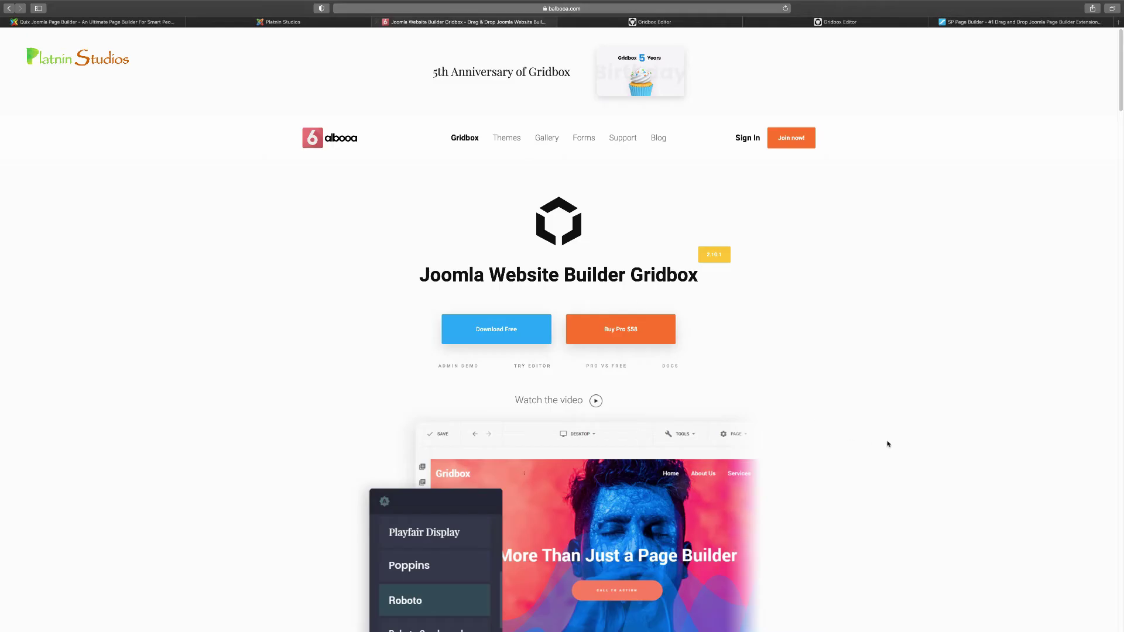
scroll(888, 444, "down", 5)
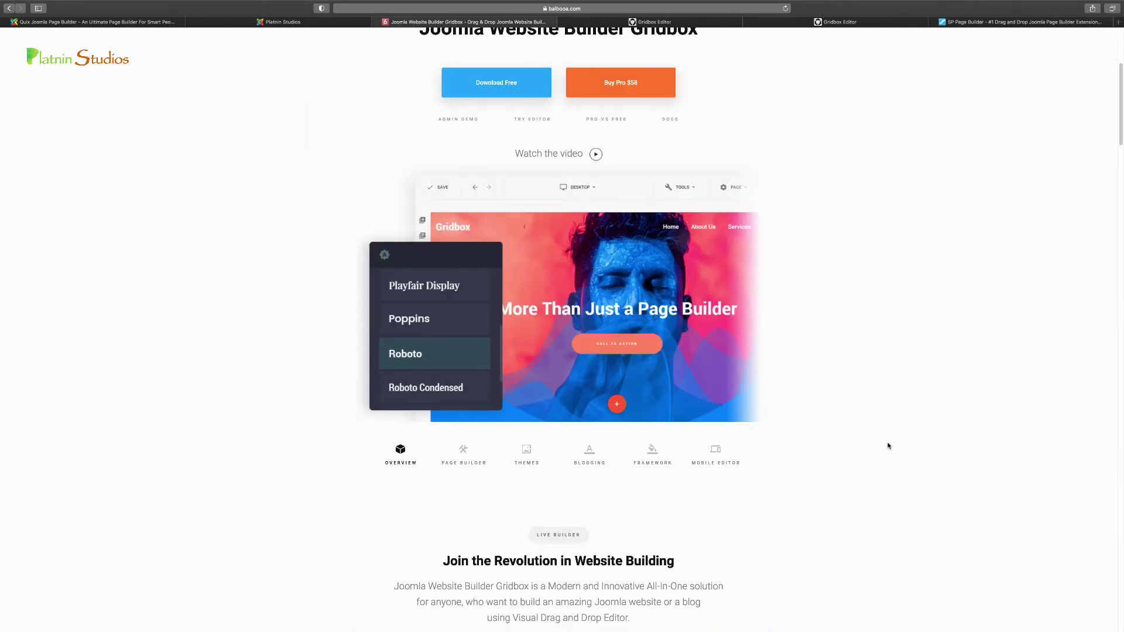
left_click(305, 23)
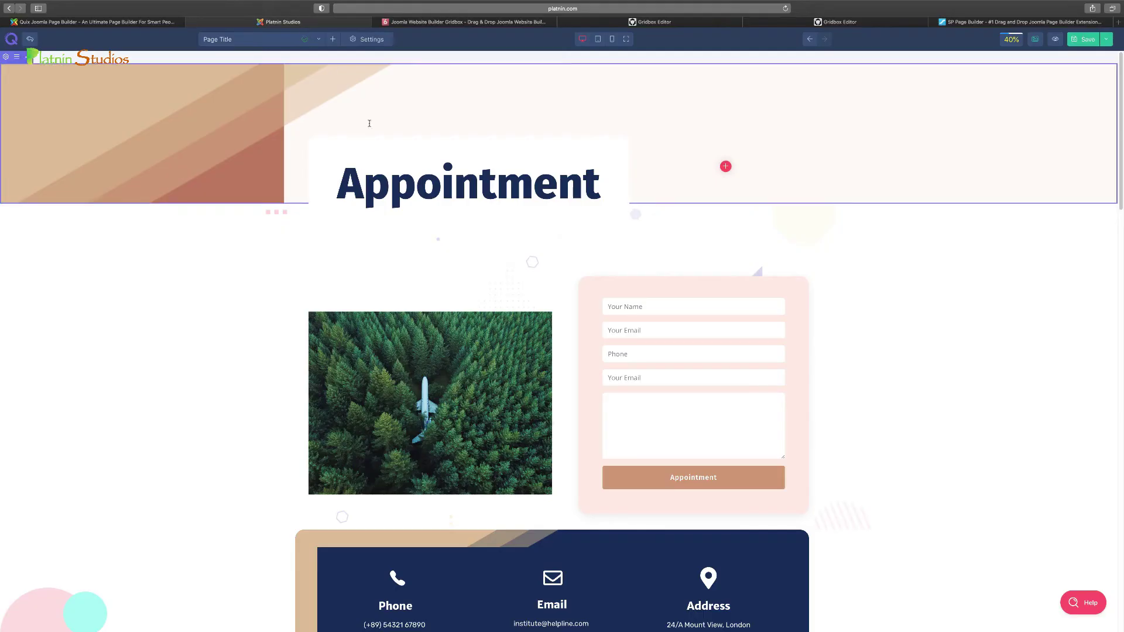
left_click(676, 23)
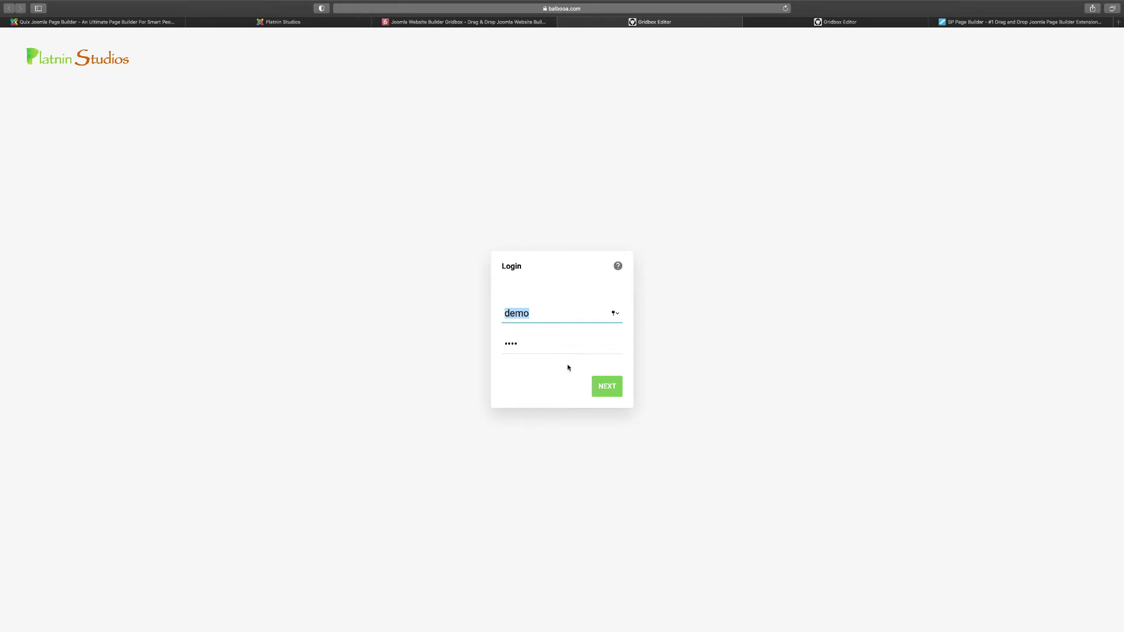
left_click(607, 389)
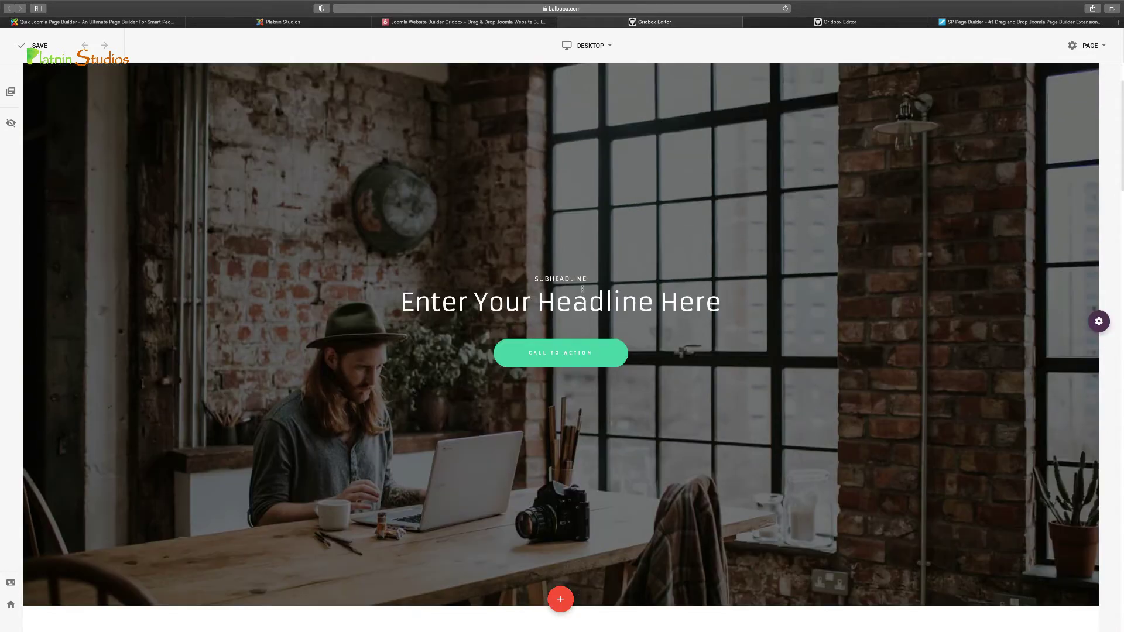
Look through the demo page's sections from the hero area past the pricing section to the centered testimonial
scroll(583, 320, "down", 10)
scroll(583, 320, "down", 14)
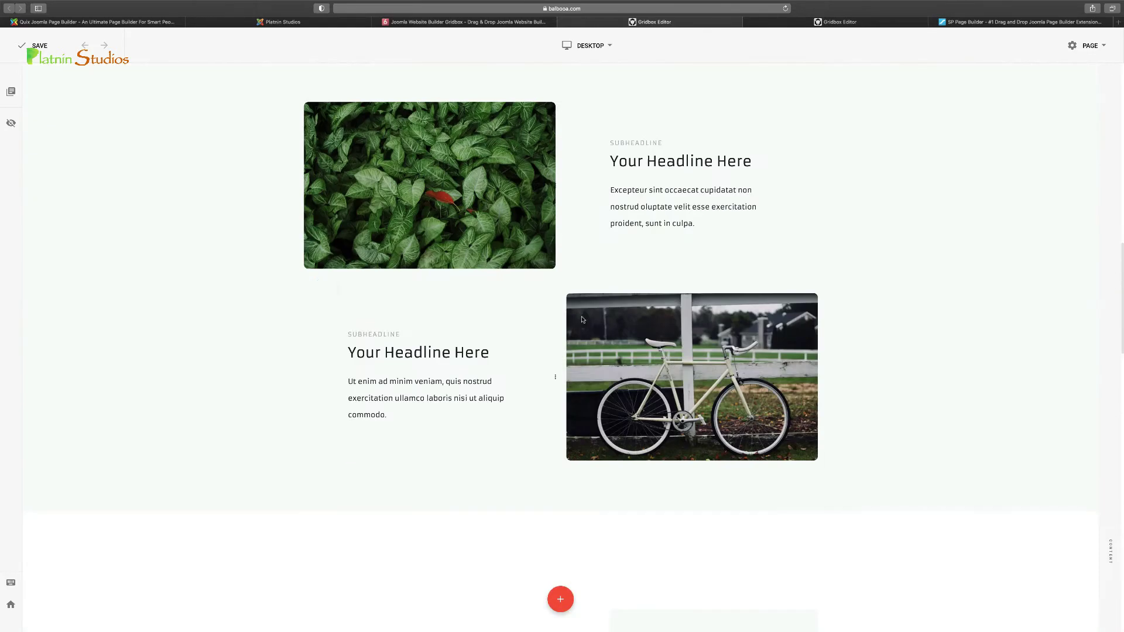
scroll(582, 320, "down", 2)
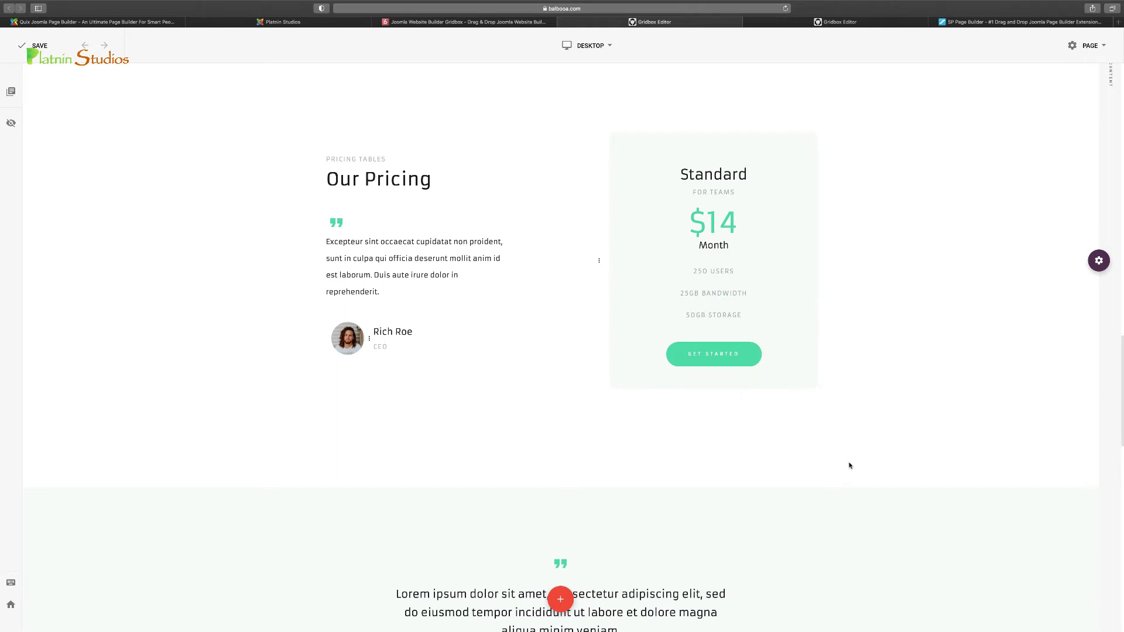
scroll(847, 465, "up", 3)
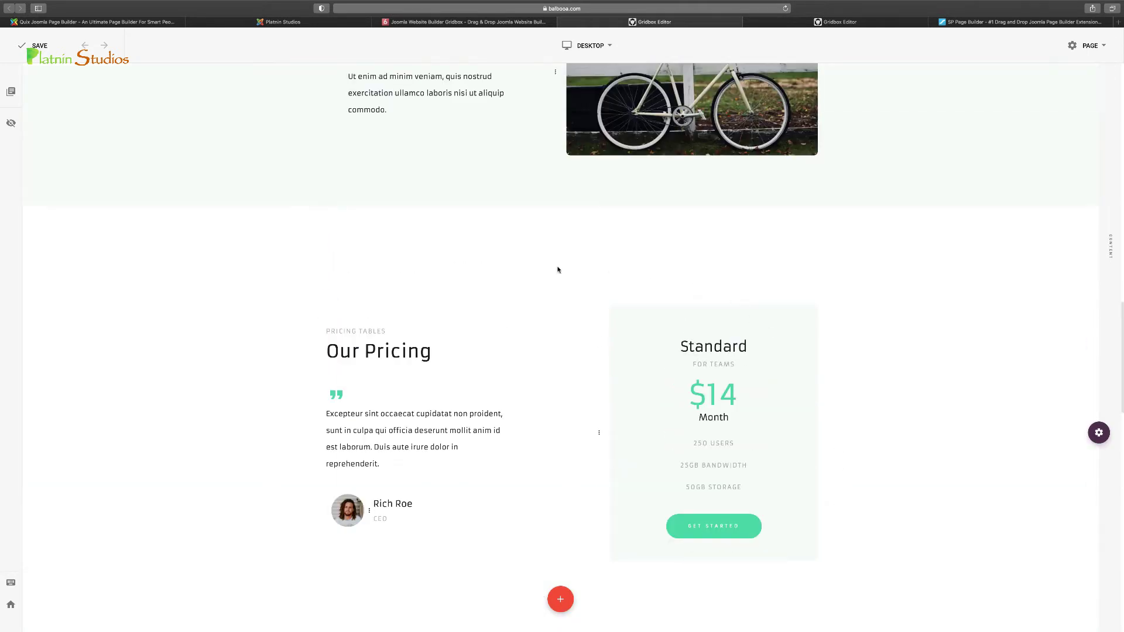
scroll(550, 258, "down", 7)
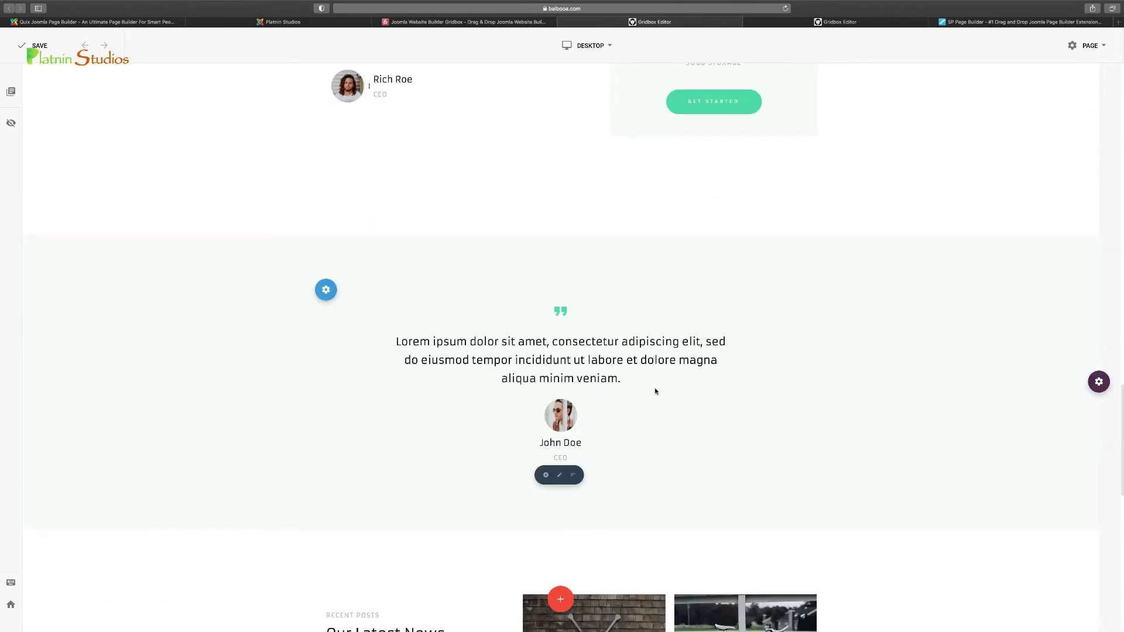
scroll(652, 388, "down", 2)
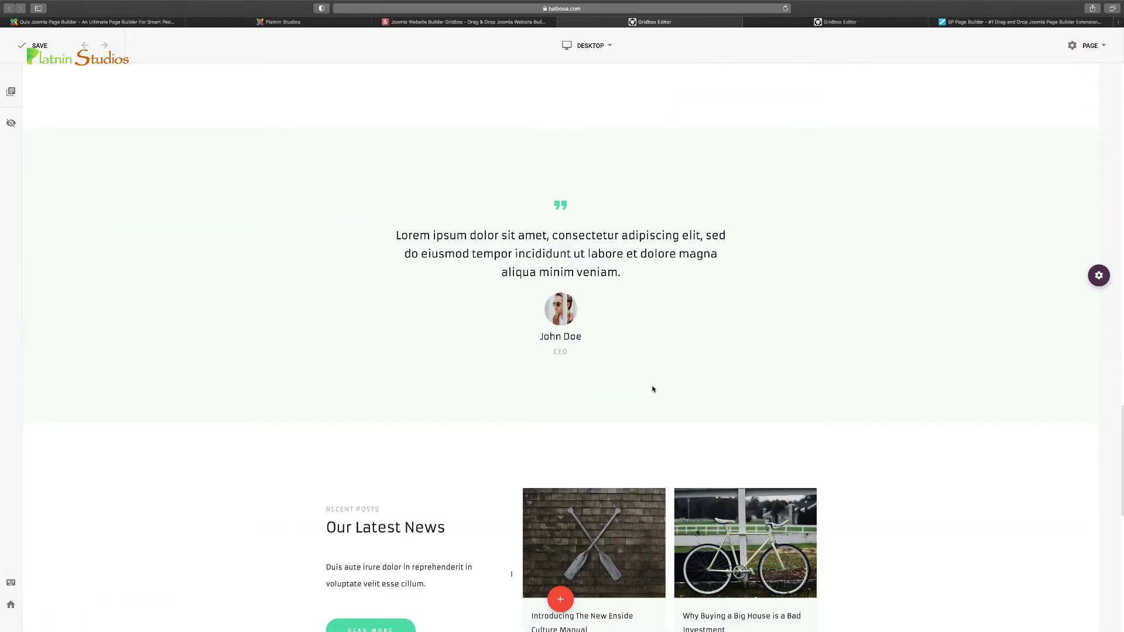
mouse_move(562, 253)
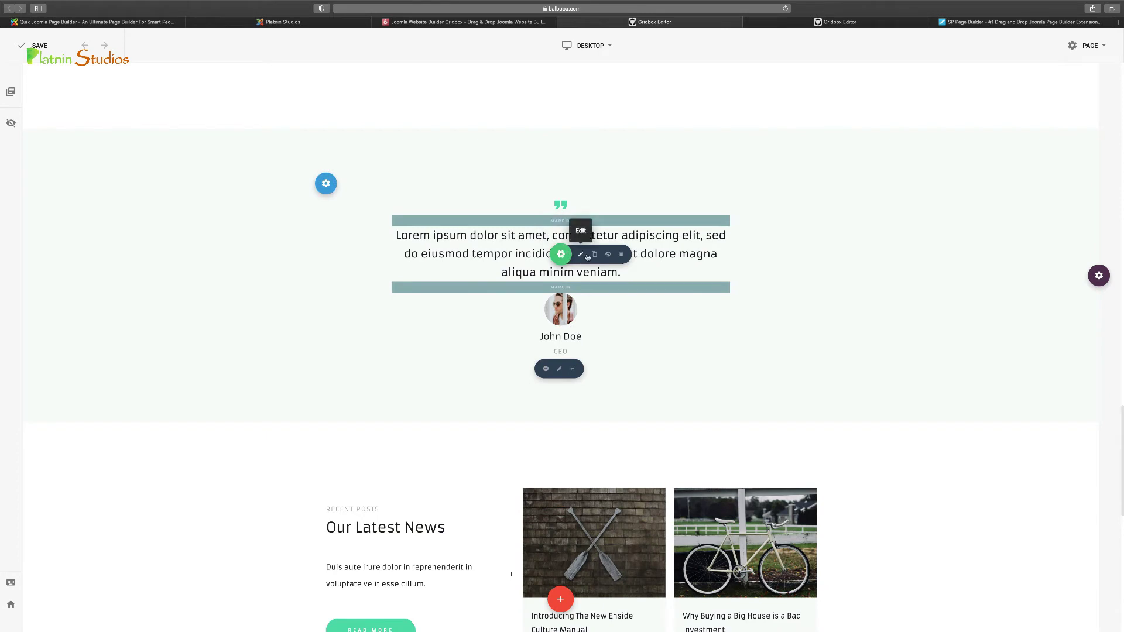
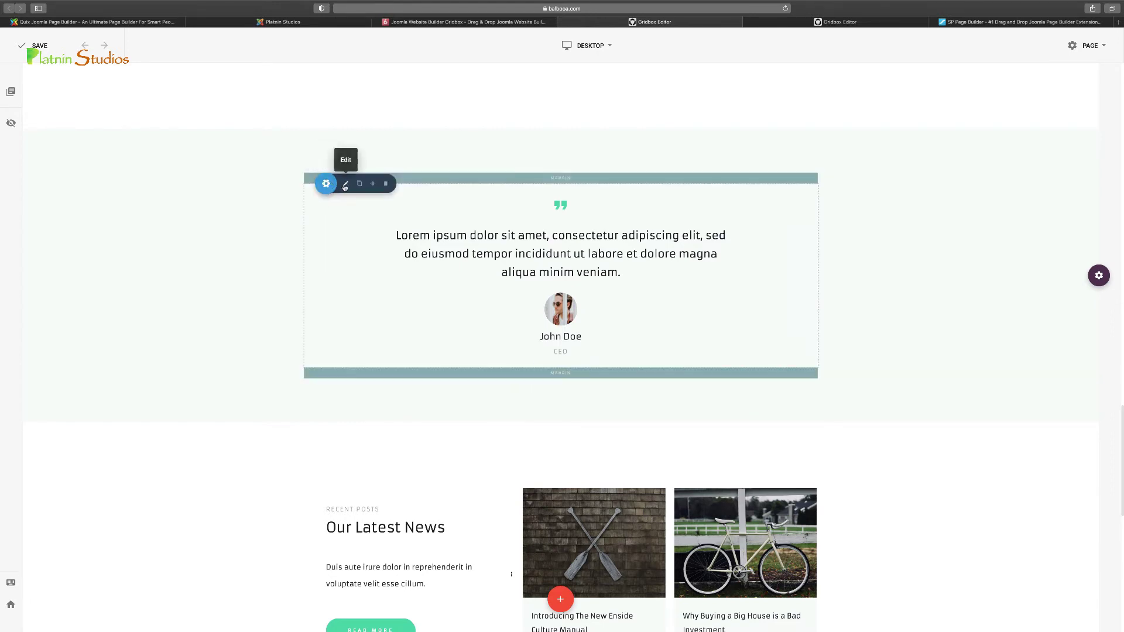
Open the settings of the row holding the centered testimonial and review its general options
left_click(326, 184)
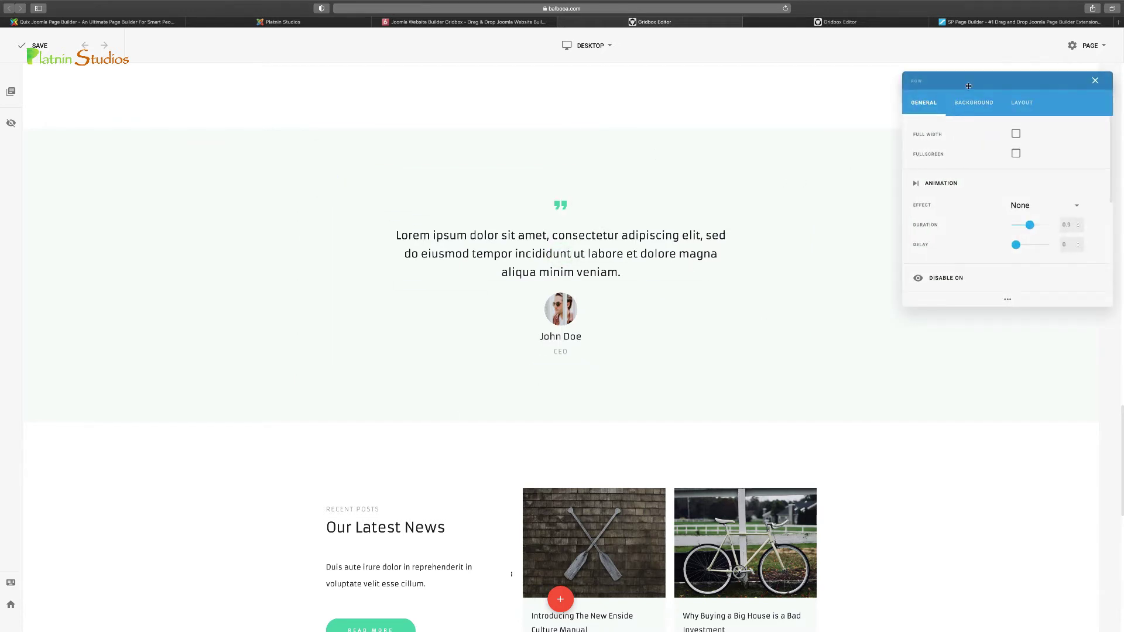
left_click_drag(967, 81, 963, 91)
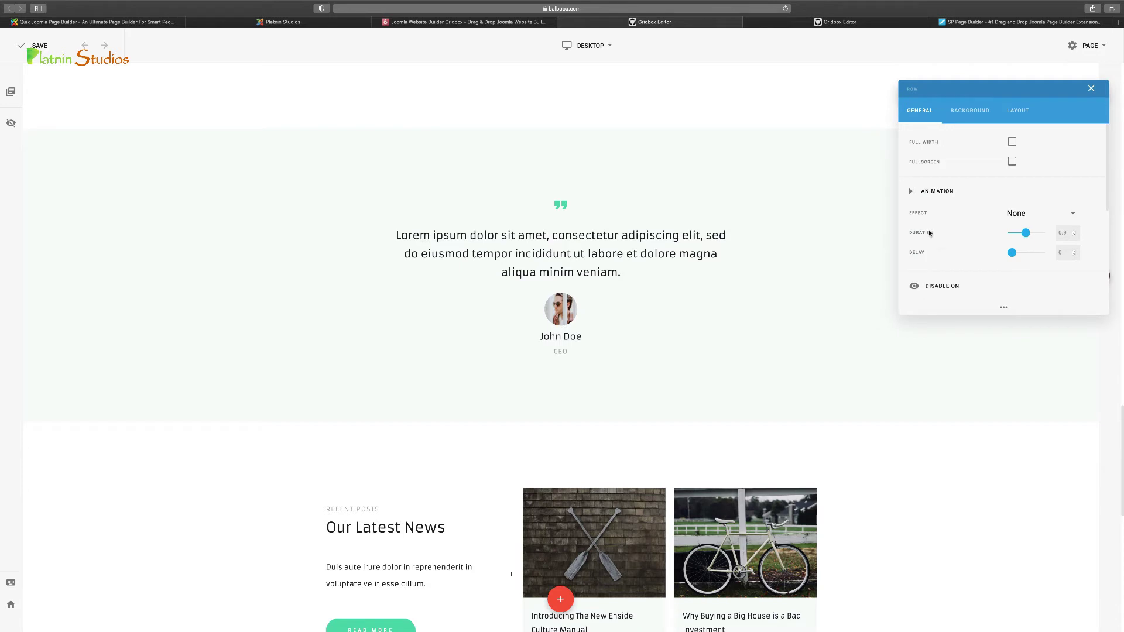
scroll(971, 246, "down", 2)
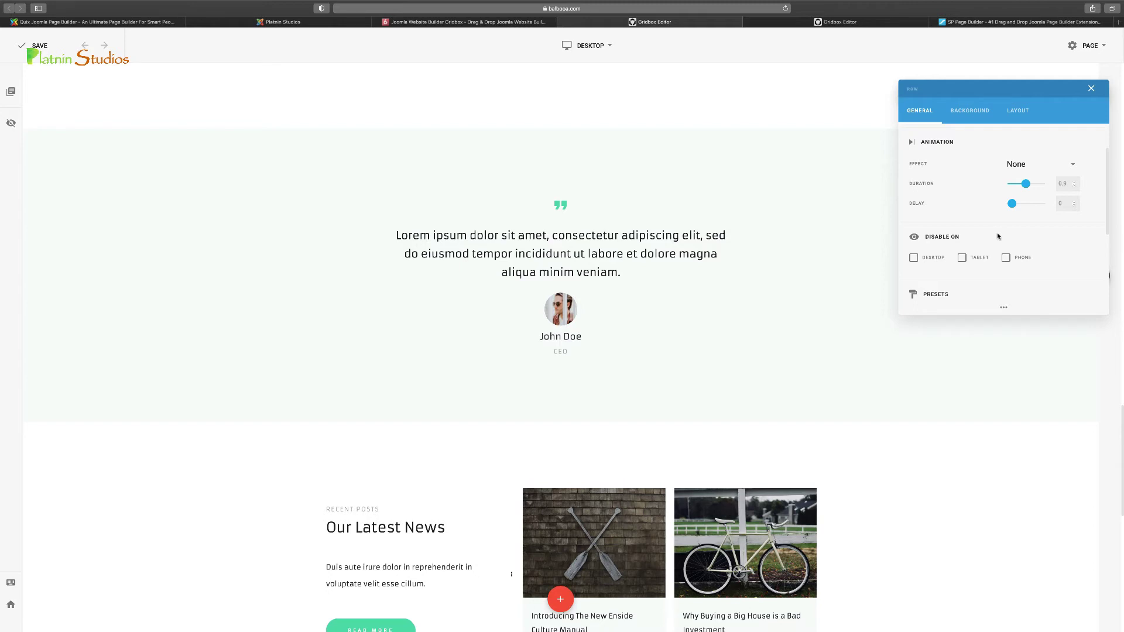
scroll(998, 236, "down", 3)
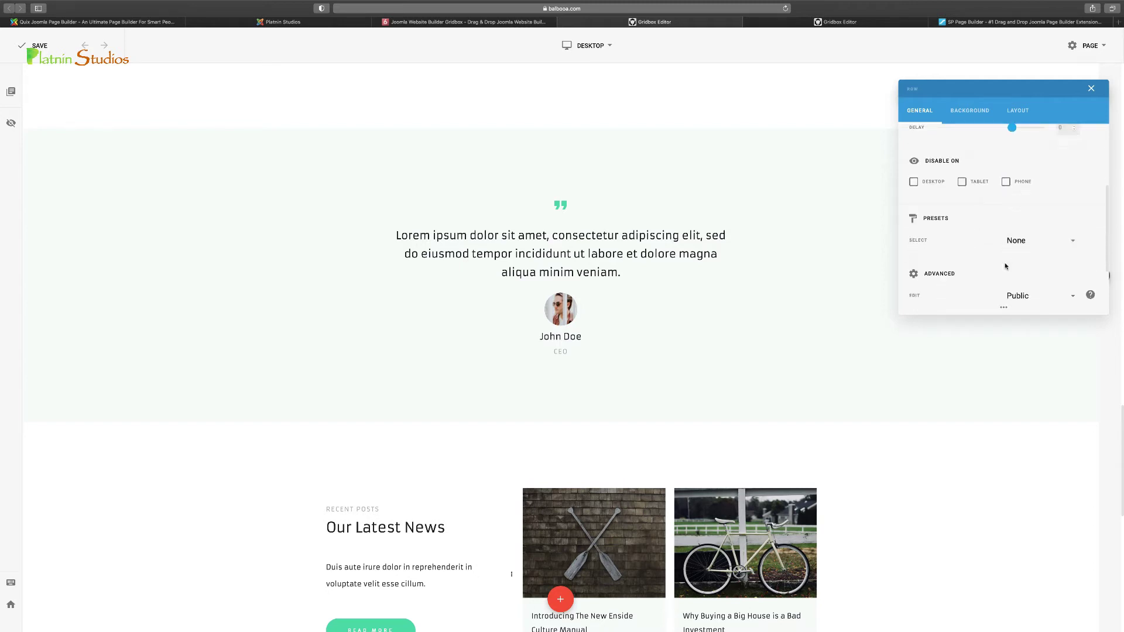
scroll(1005, 267, "down", 2)
scroll(1006, 267, "up", 3)
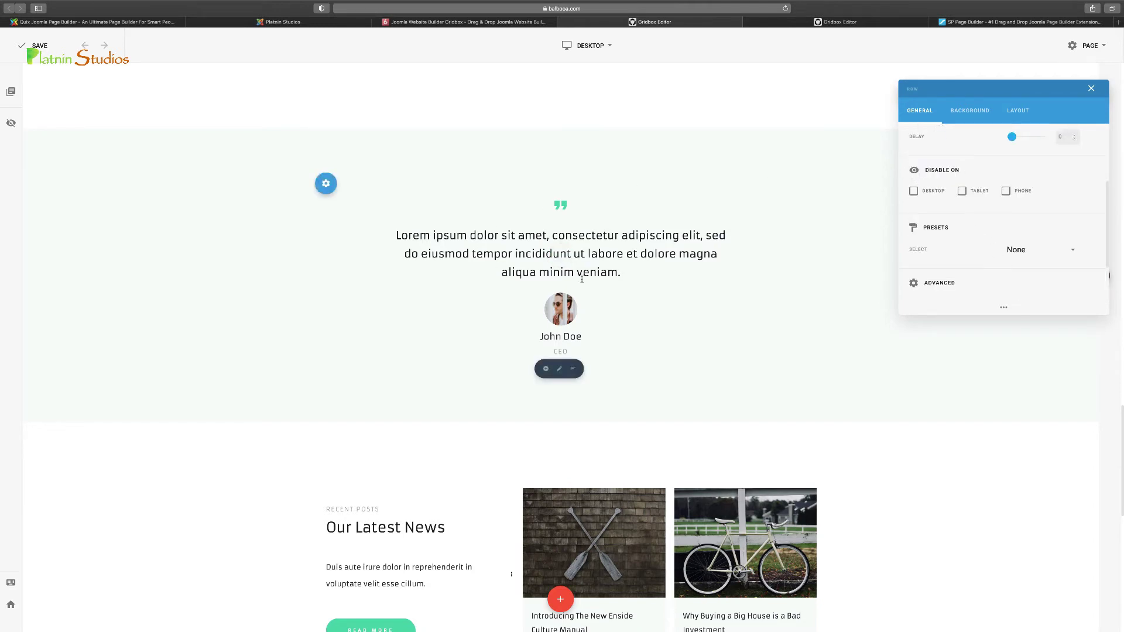
Try disabling the testimonial row on desktop and view the access levels available for editing it
left_click(914, 192)
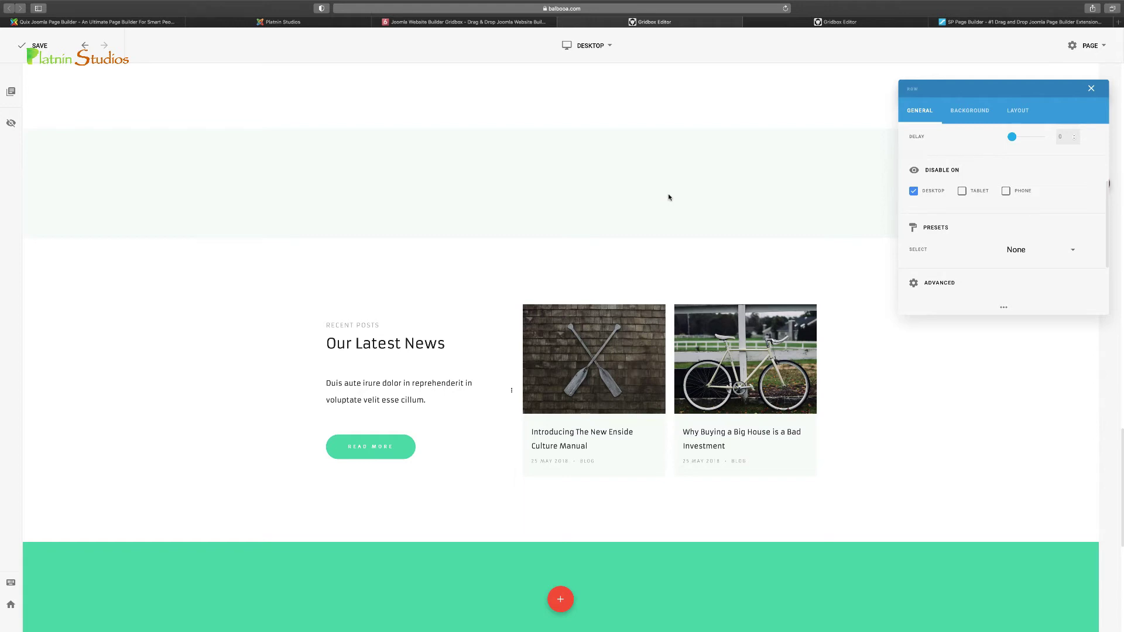
left_click(914, 191)
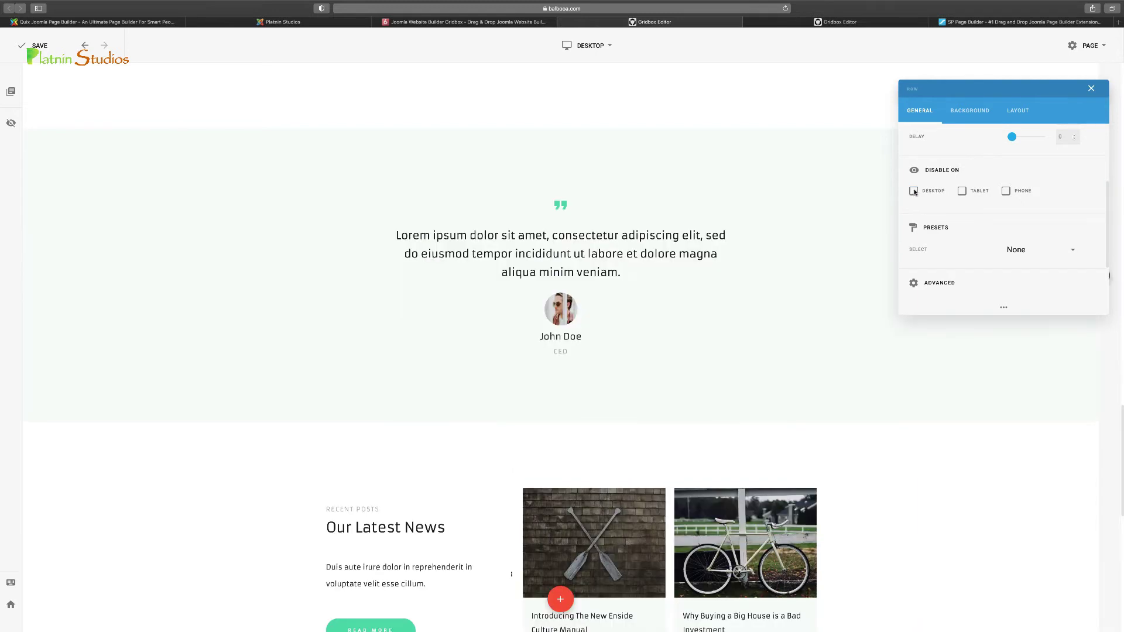
scroll(961, 280, "down", 2)
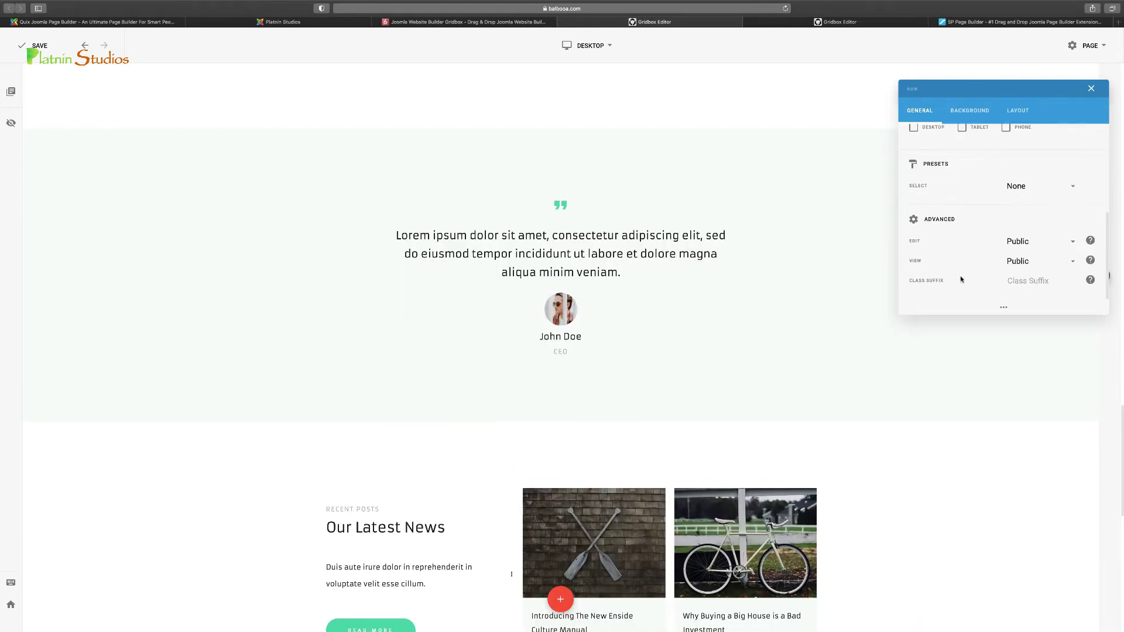
left_click(1064, 245)
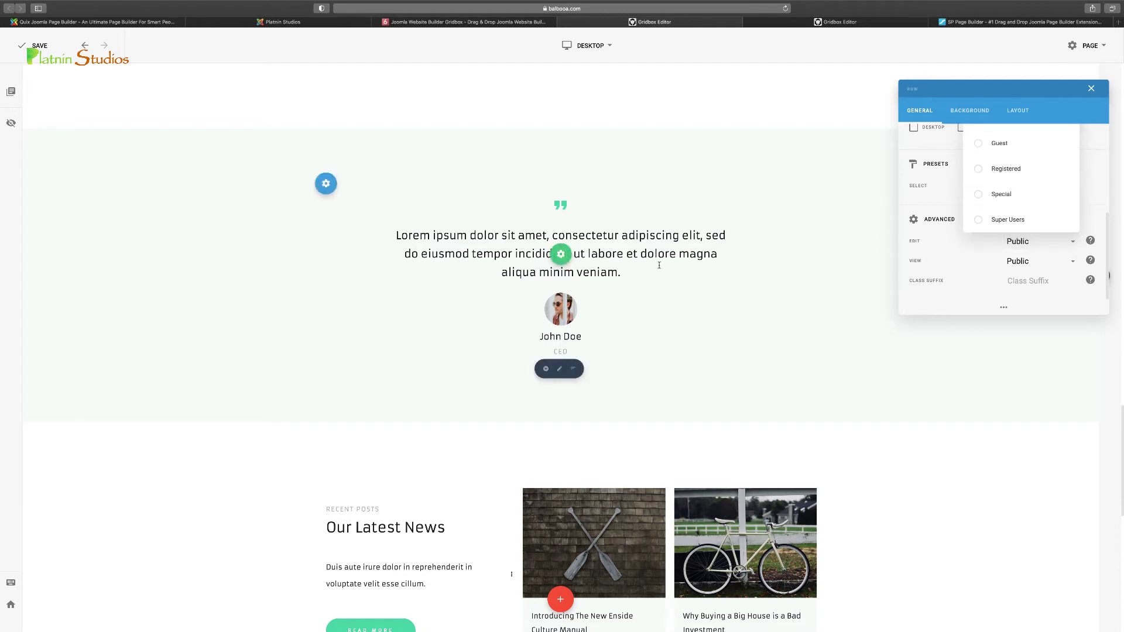
left_click(937, 209)
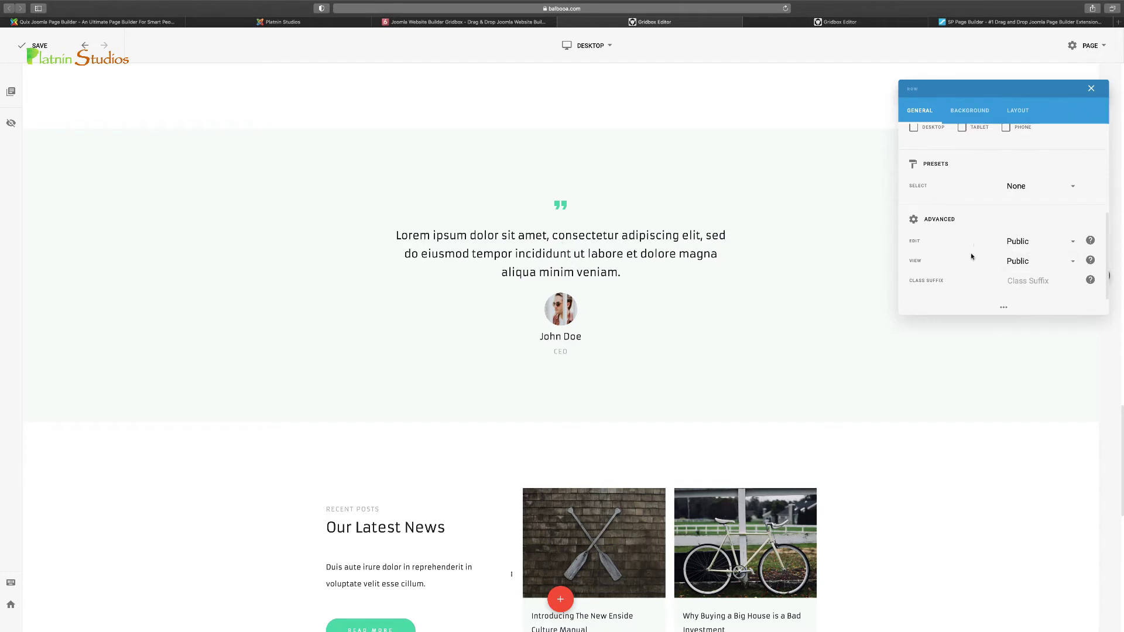
scroll(1043, 242, "up", 3)
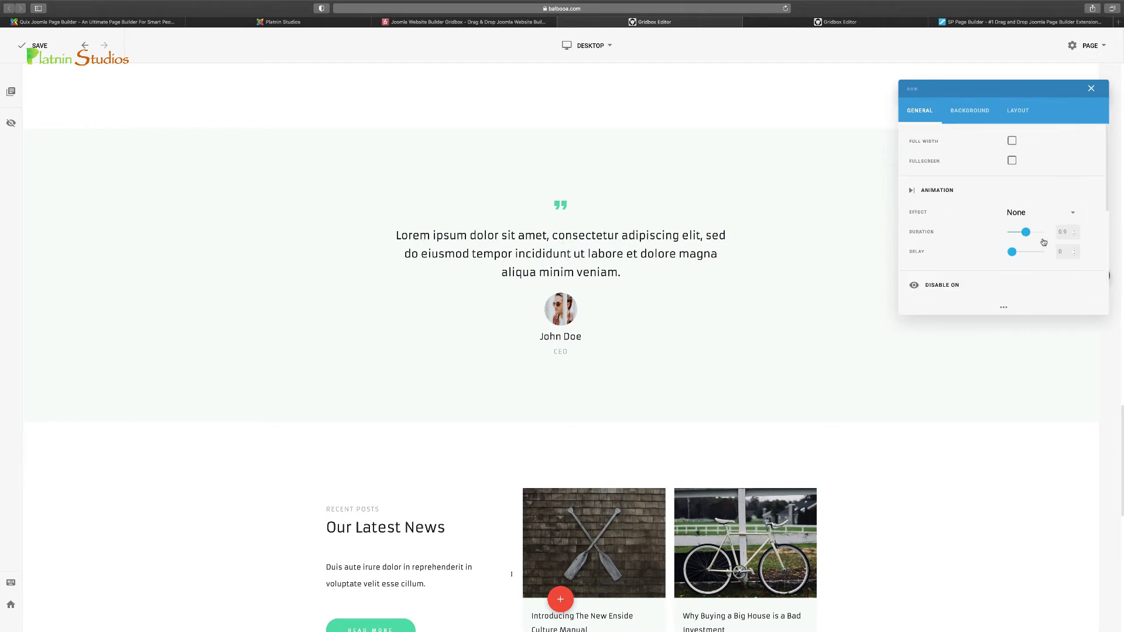
Try the full-width and fullscreen options on the testimonial row and switch both off again
left_click(1012, 142)
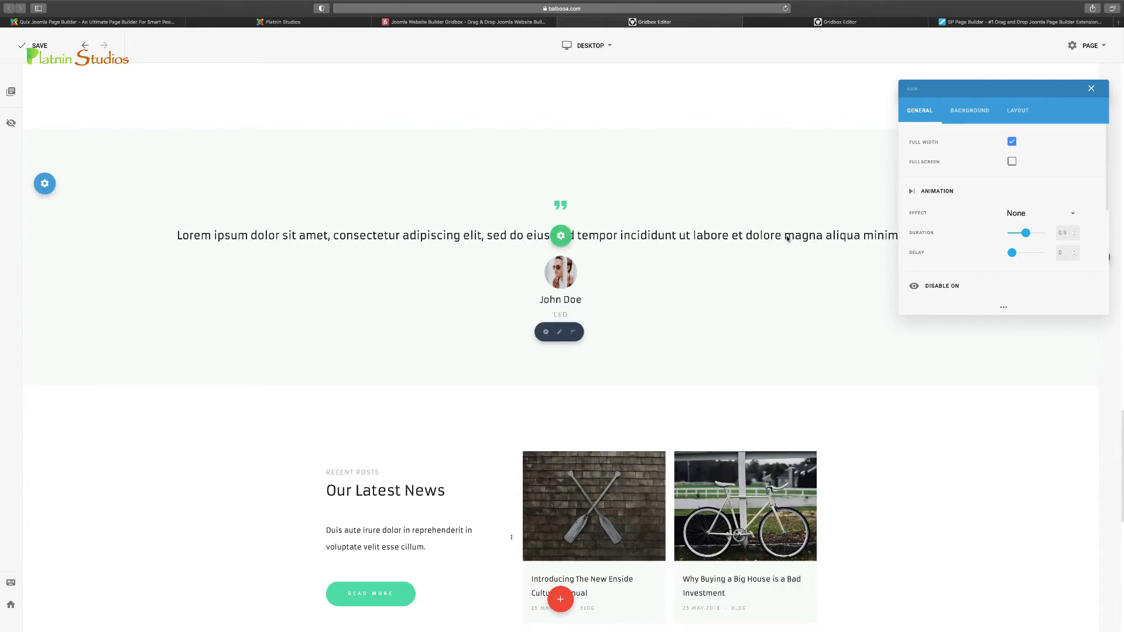
left_click(1012, 162)
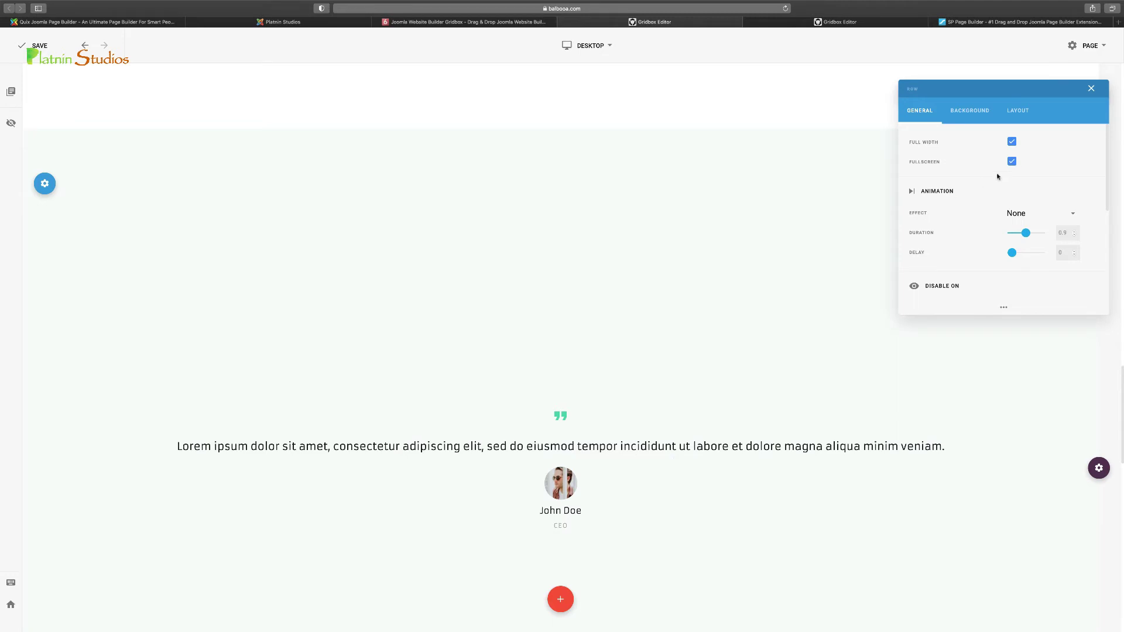
left_click(1011, 161)
left_click(1012, 142)
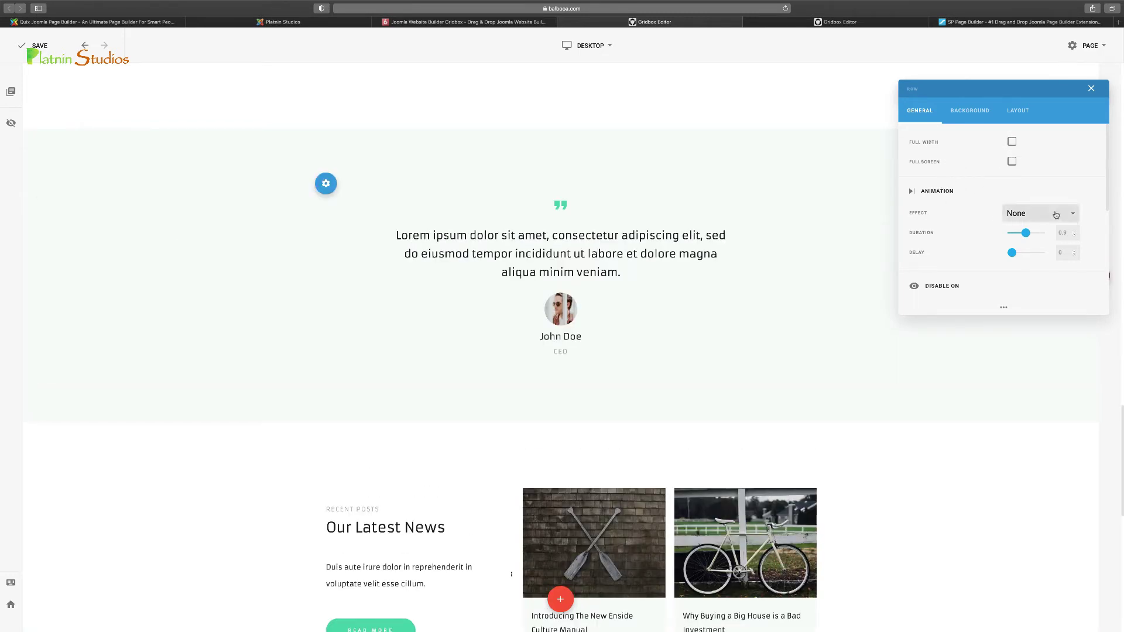
Try the Bounce In and Bounce In Up animation effects on the testimonial row
left_click(1021, 213)
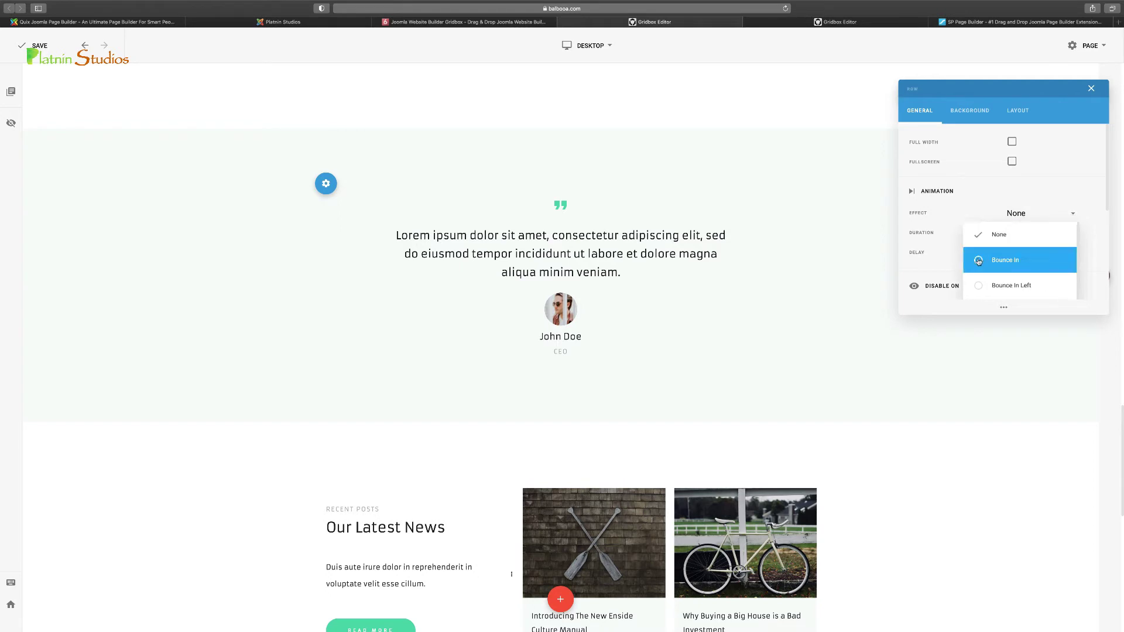
left_click(995, 264)
left_click(1066, 222)
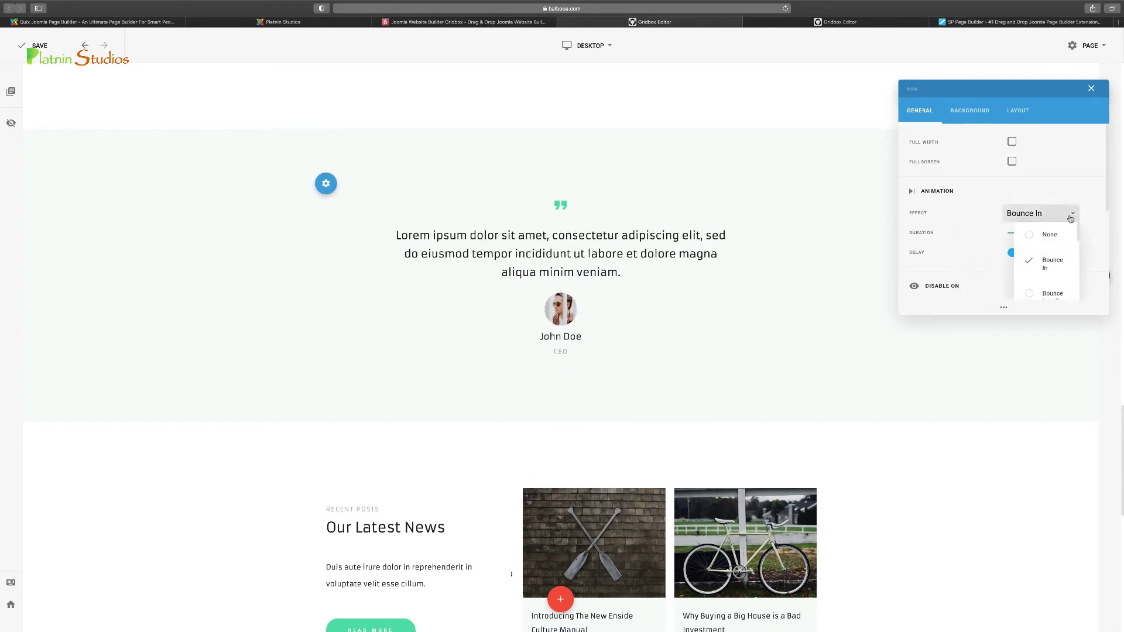
scroll(1015, 265, "down", 3)
left_click(978, 266)
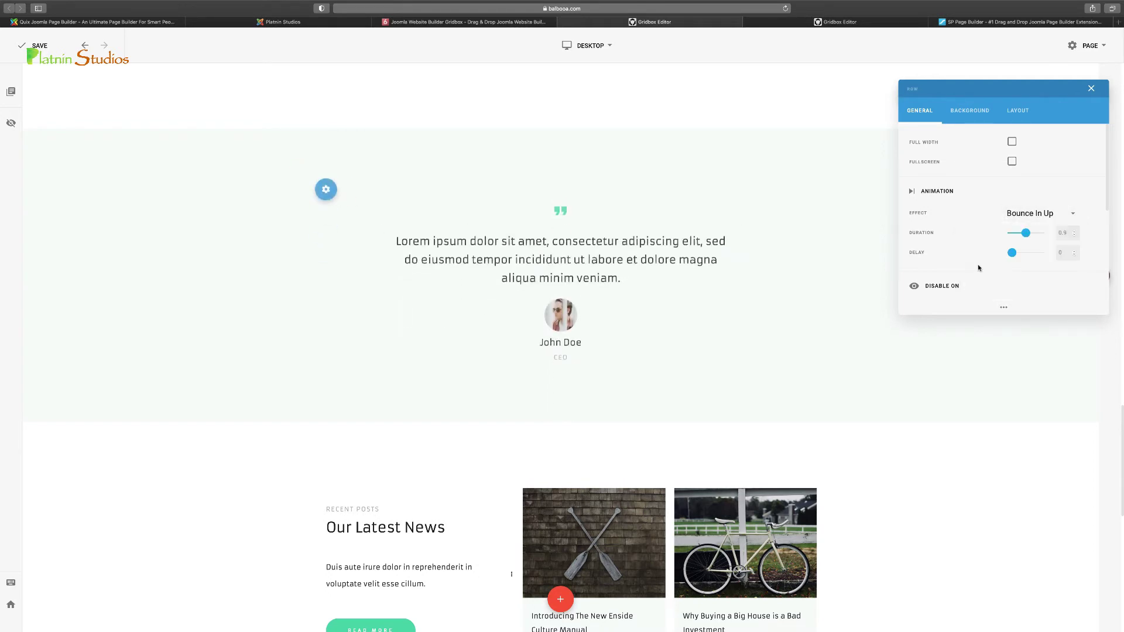
Set the testimonial row's animation effect to Fade In Left and look over the remaining general options
left_click(1051, 220)
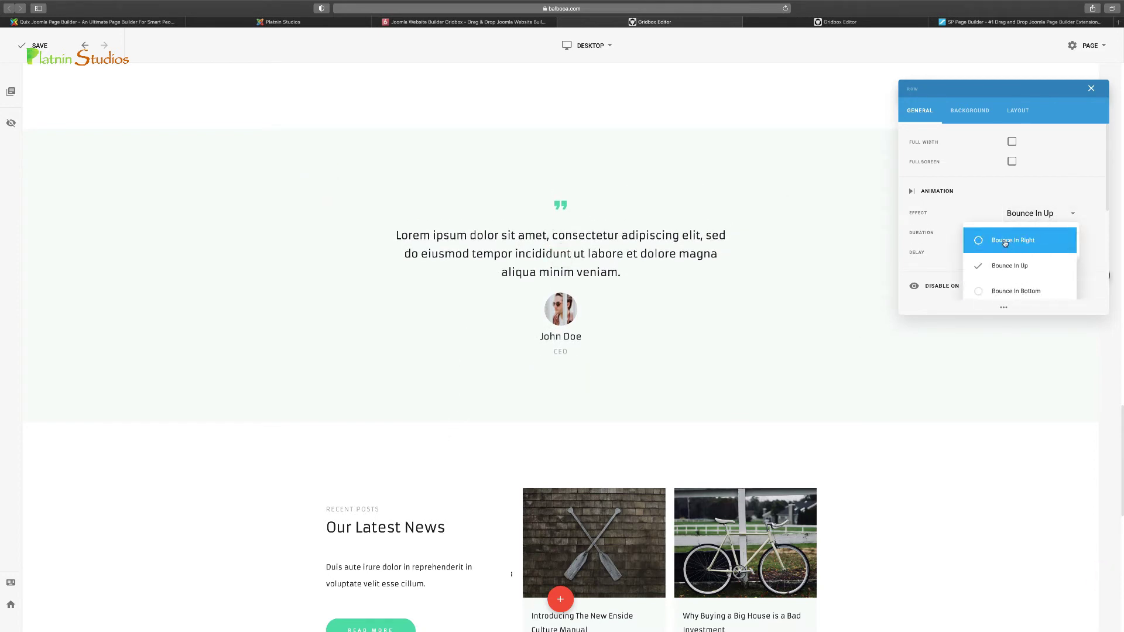
scroll(1004, 258, "down", 2)
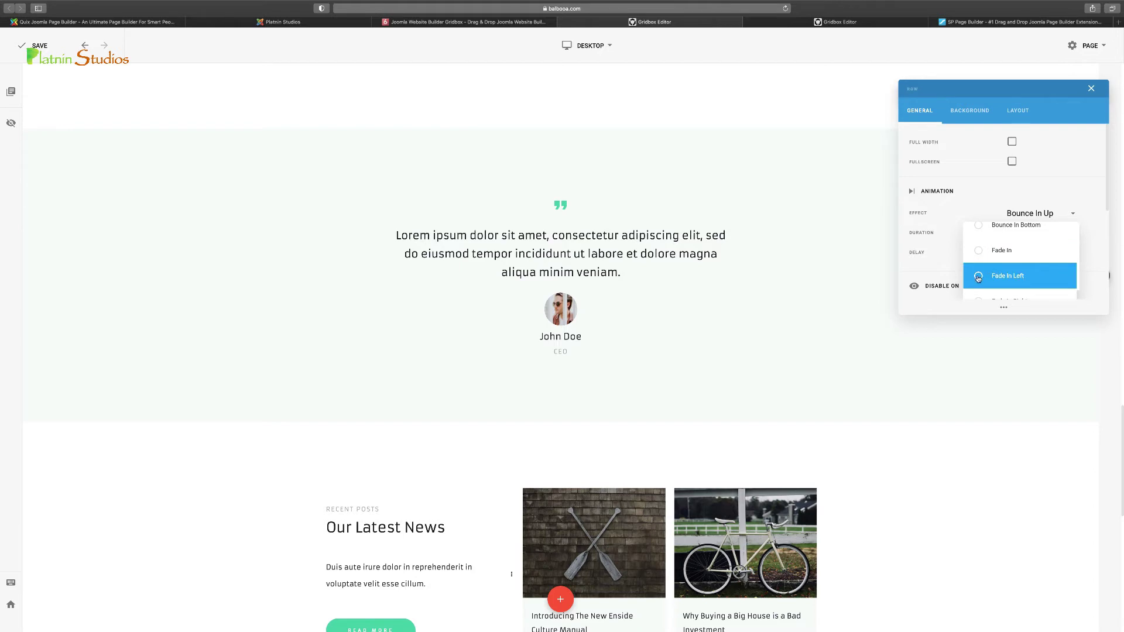
left_click(975, 277)
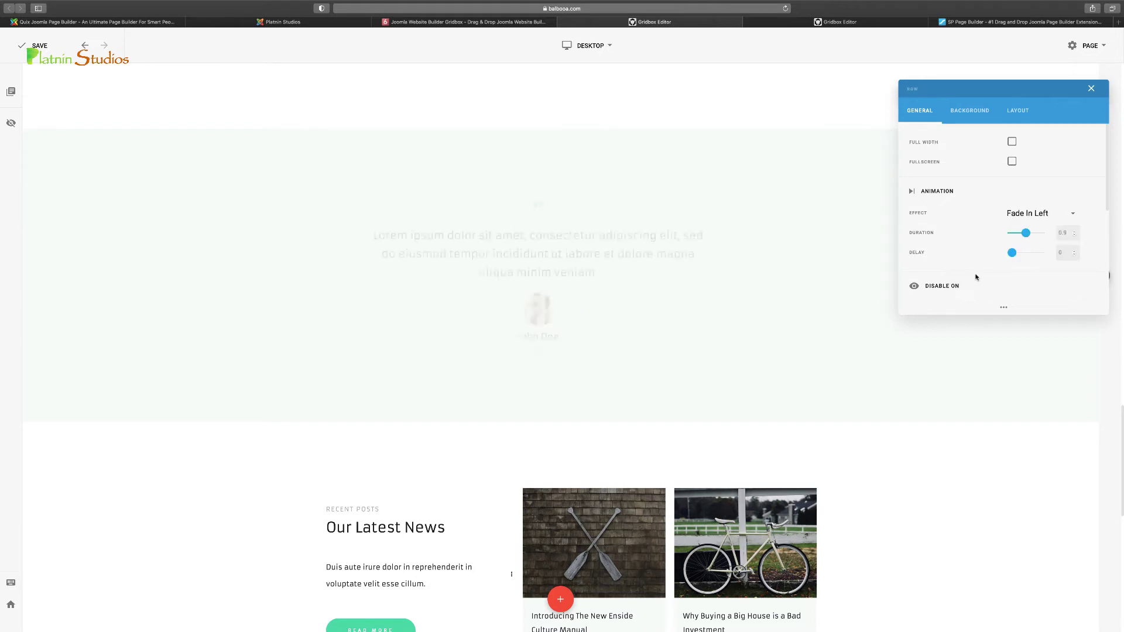
scroll(984, 270, "down", 3)
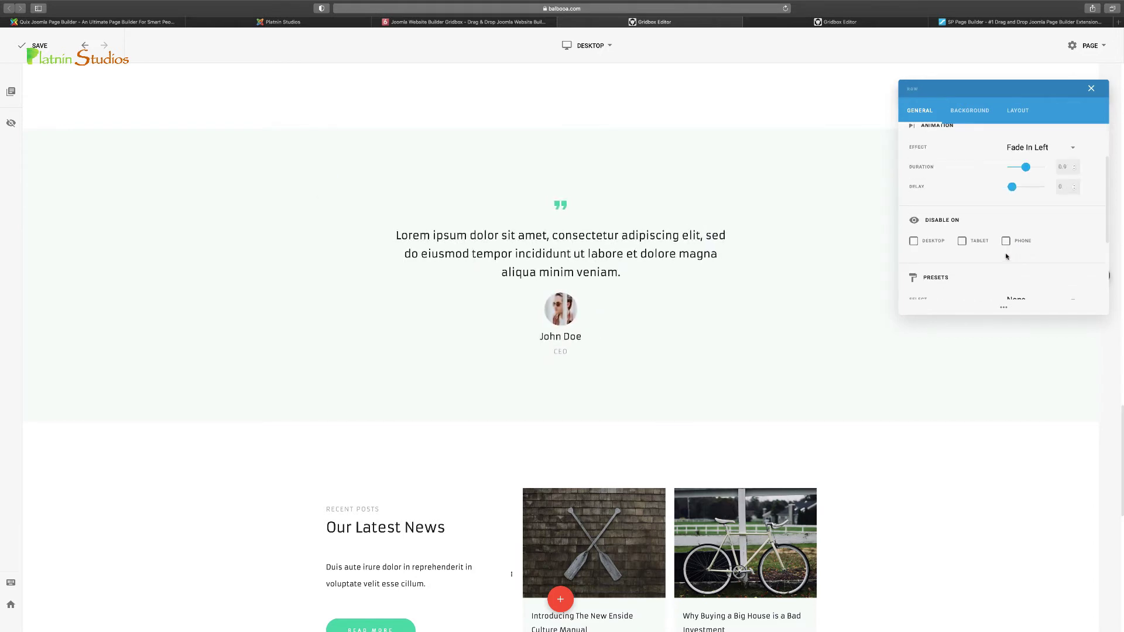
scroll(994, 253, "up", 3)
Try the Gradient and Image background types on the testimonial row and set the type back to None
left_click(967, 110)
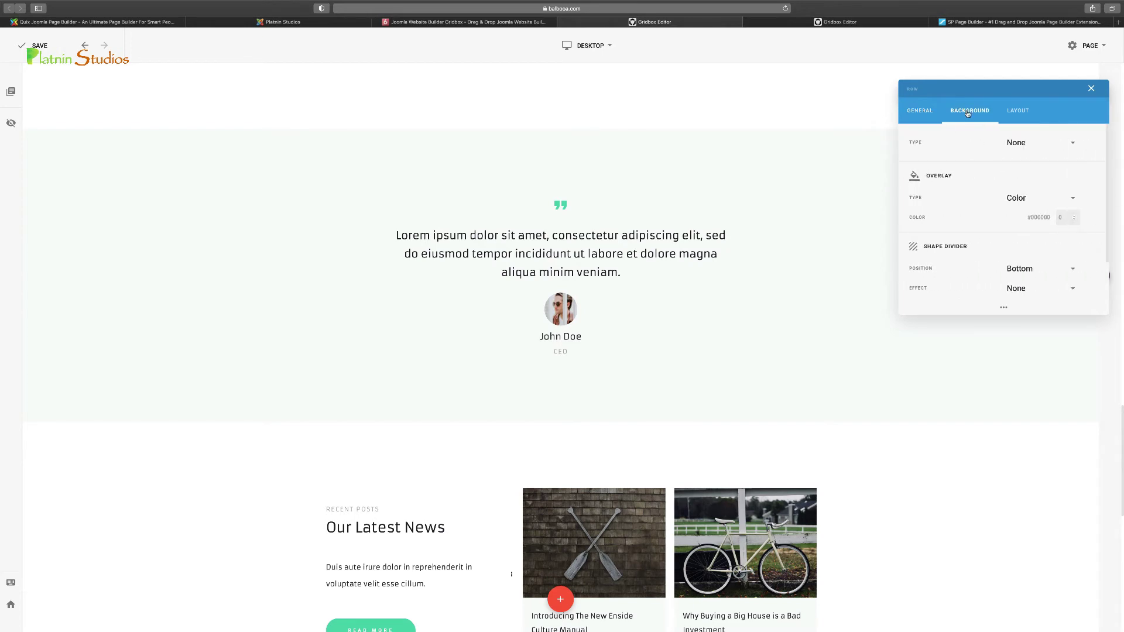
left_click(1070, 149)
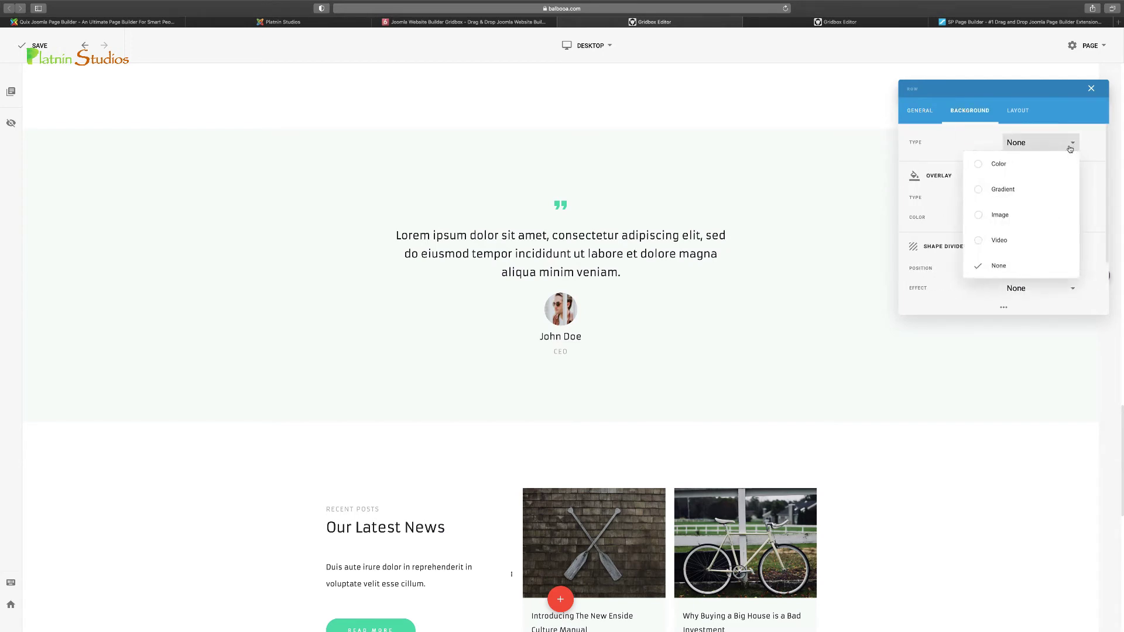
left_click(980, 191)
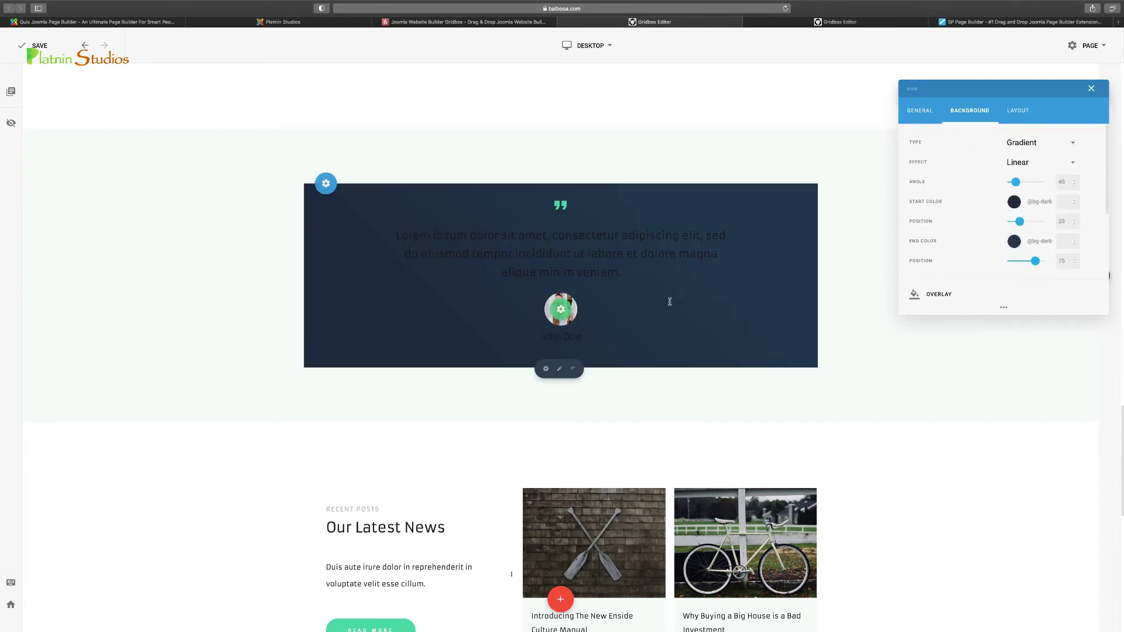
left_click(1033, 145)
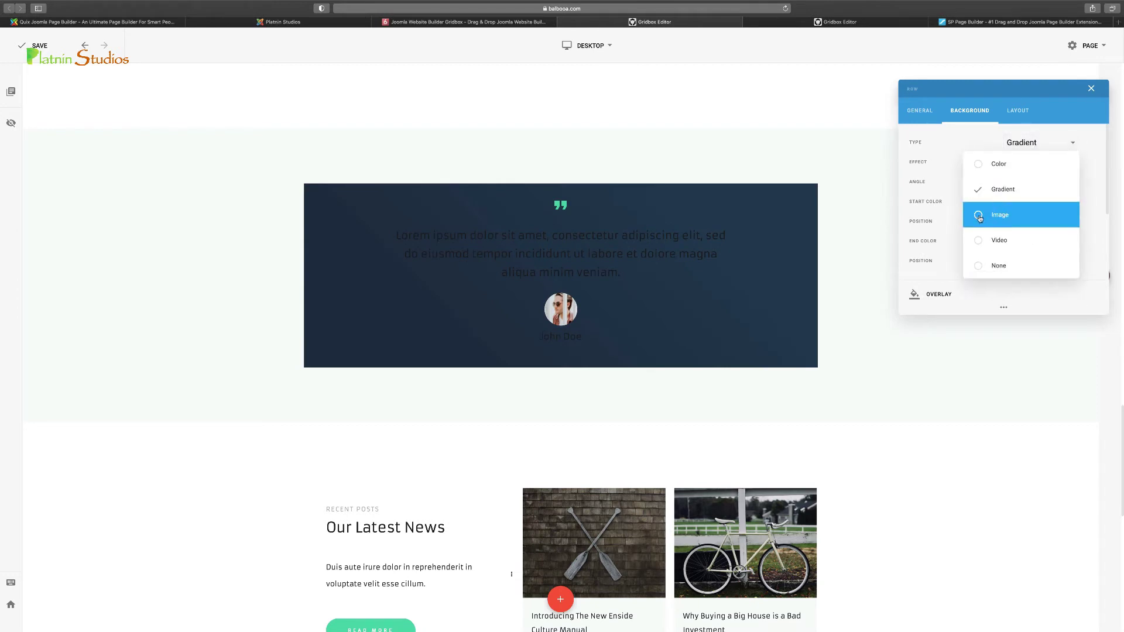
left_click(987, 216)
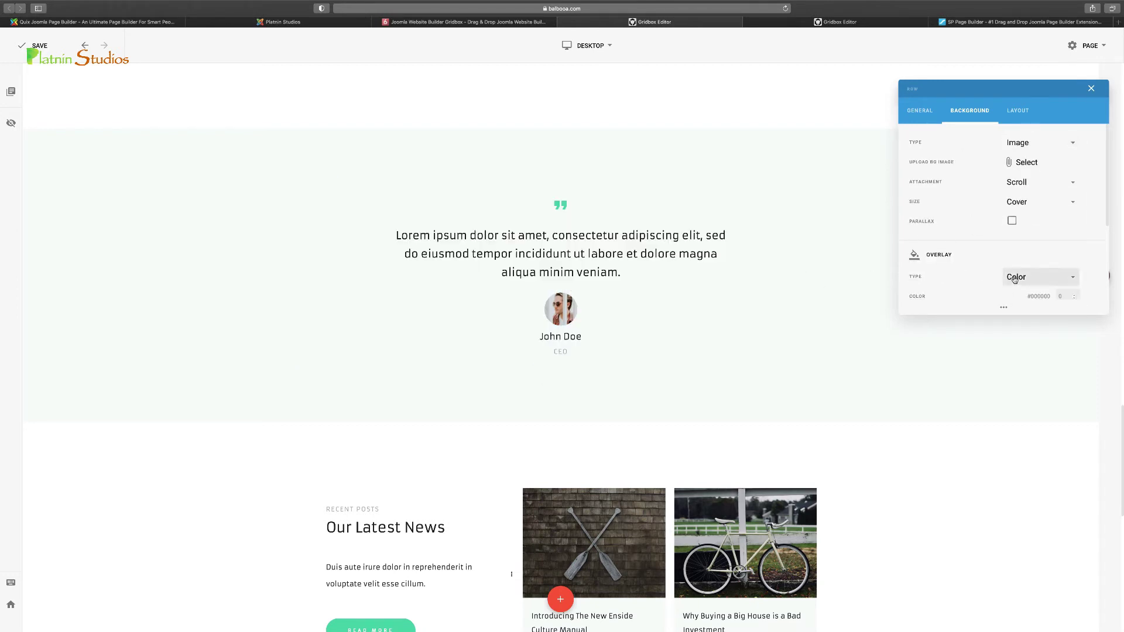
scroll(1006, 270, "down", 1)
scroll(1005, 267, "up", 1)
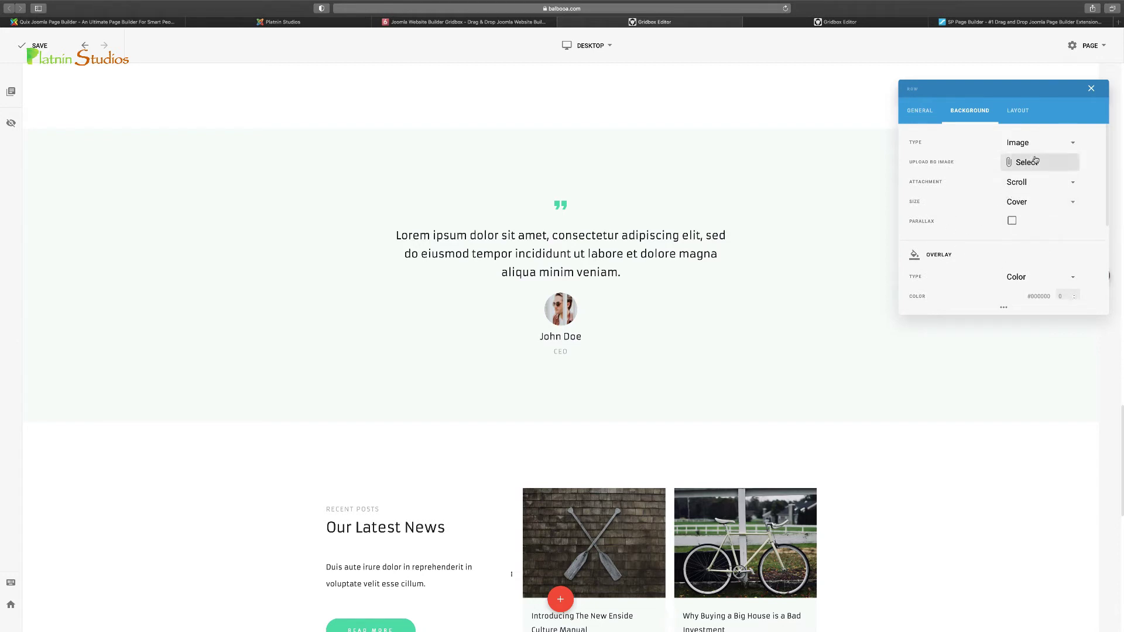
left_click(1074, 144)
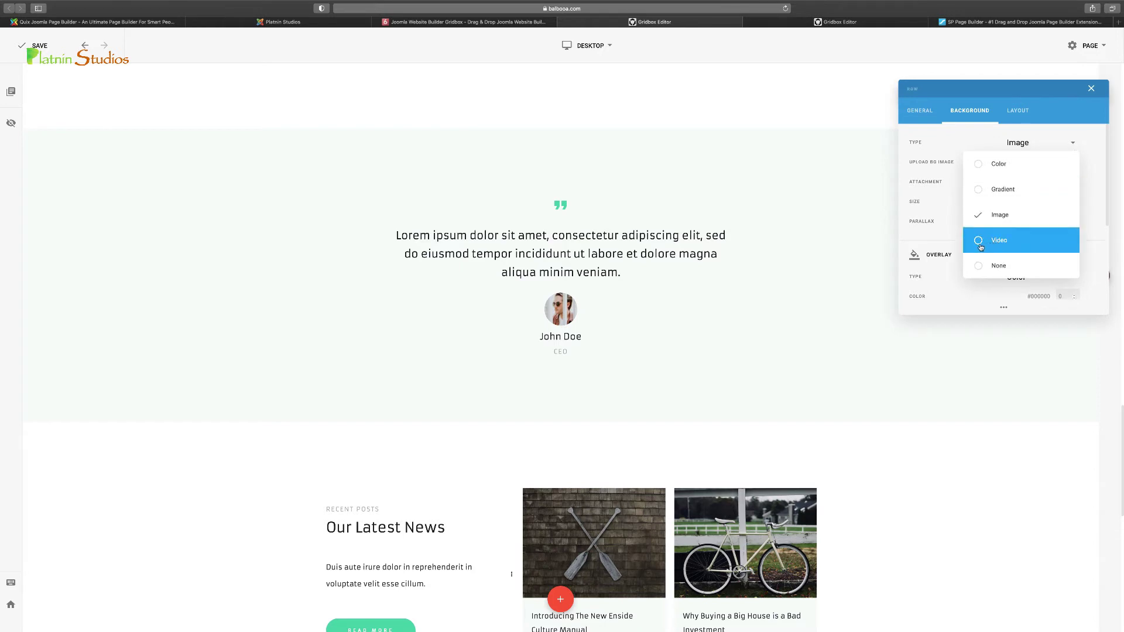
left_click(977, 268)
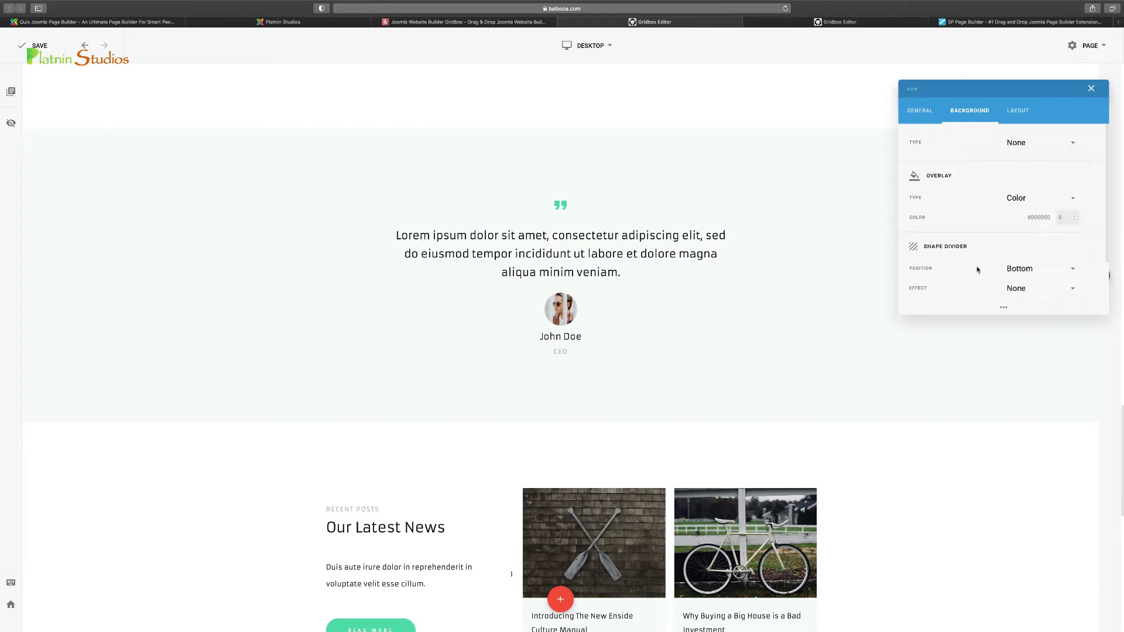
Apply a linear gradient overlay to the testimonial row and set its angle to 102
left_click(1014, 200)
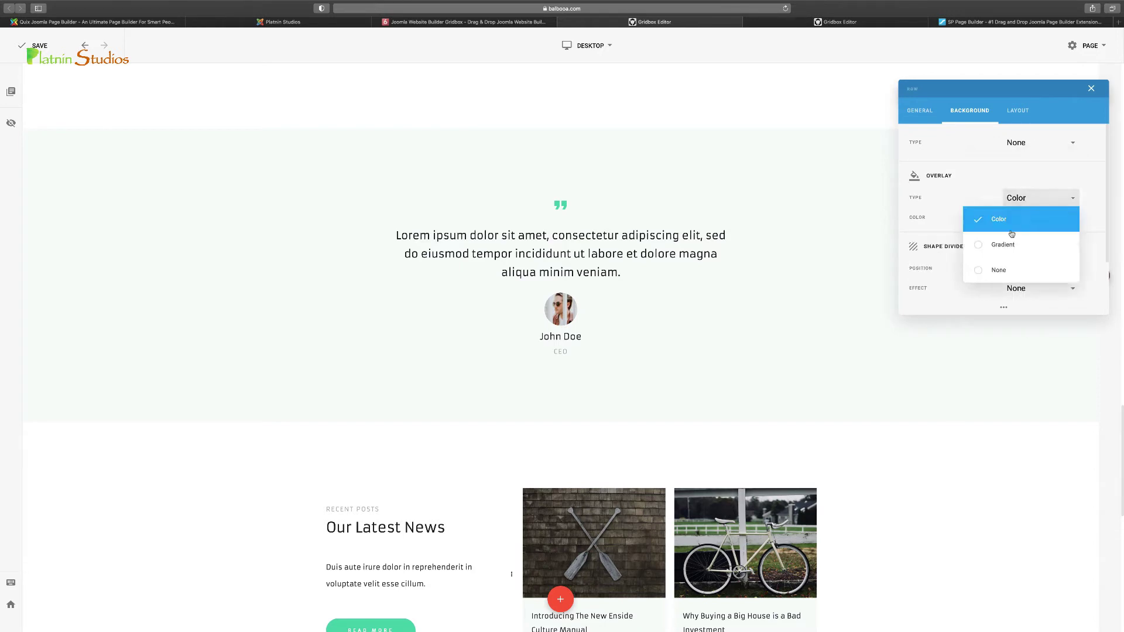
left_click(978, 245)
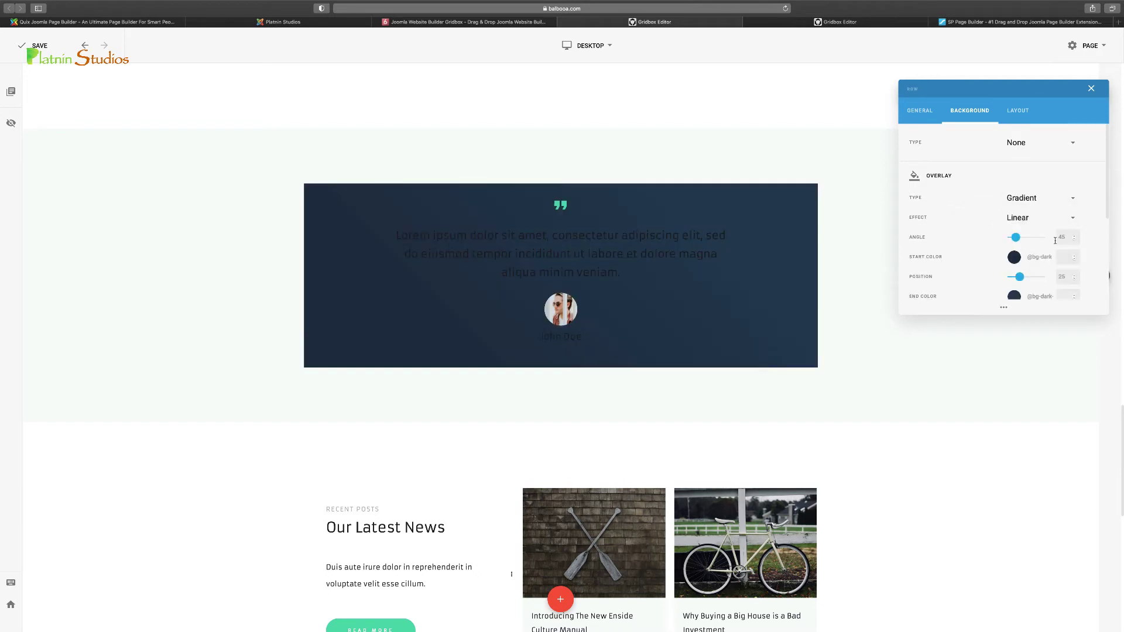
left_click_drag(1016, 237, 1021, 238)
Try a semi-transparent pink custom start color, #d6278a at 0.29 opacity, on the overlay gradient
left_click(1014, 258)
left_click(931, 238)
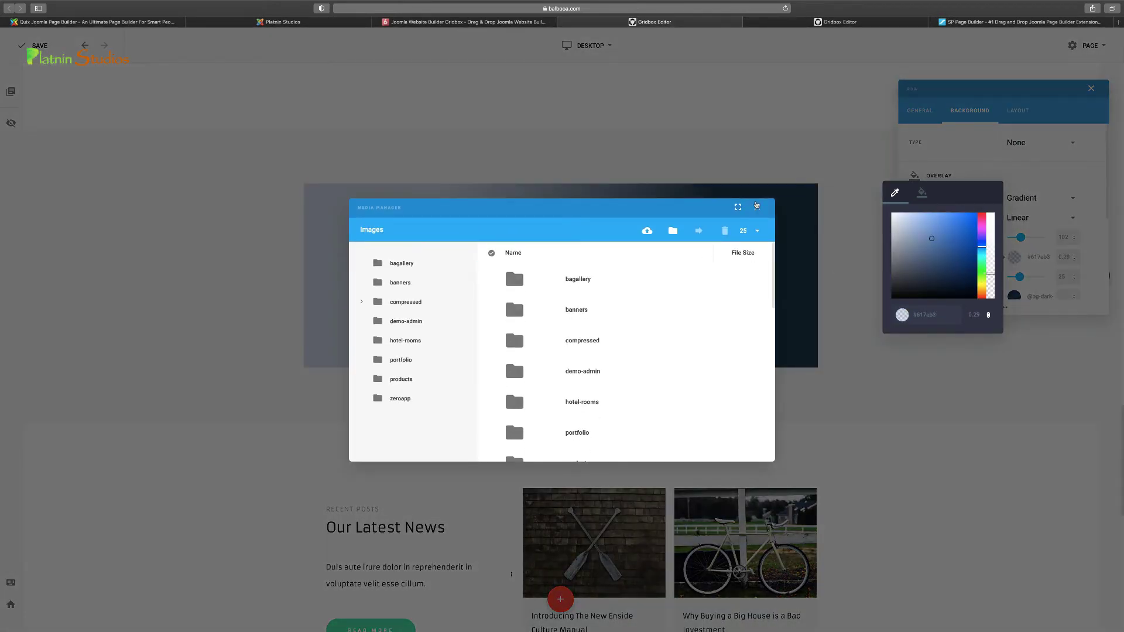
left_click(756, 206)
left_click_drag(982, 246, 982, 221)
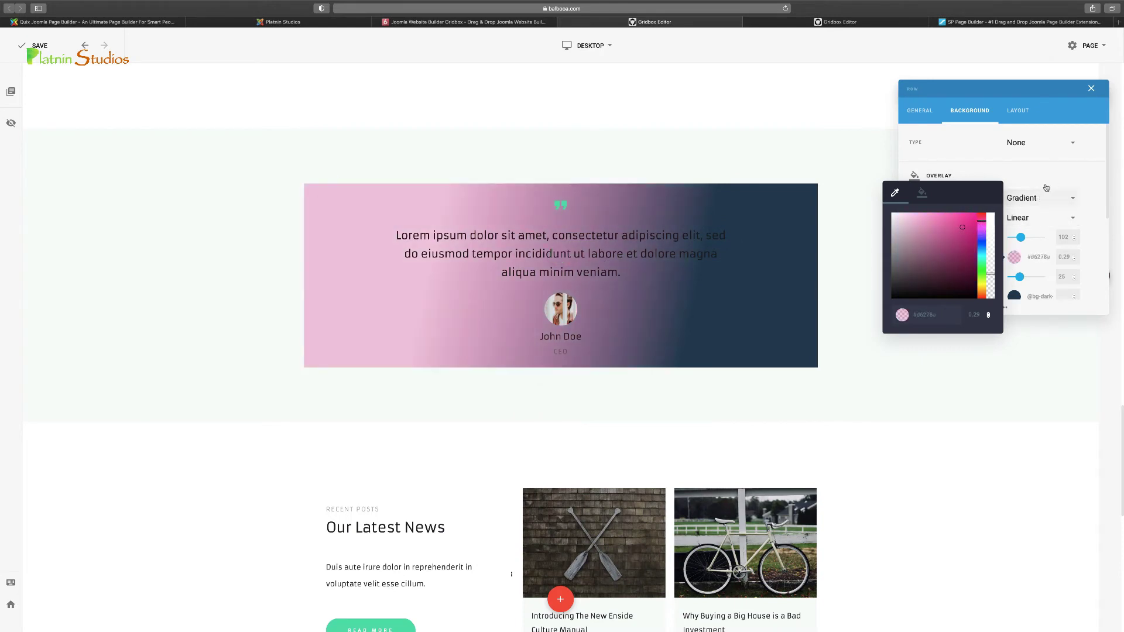
Set the overlay gradient's start color to the blue brand swatch, with angle 92 and start position 0, and close the row settings
left_click(922, 194)
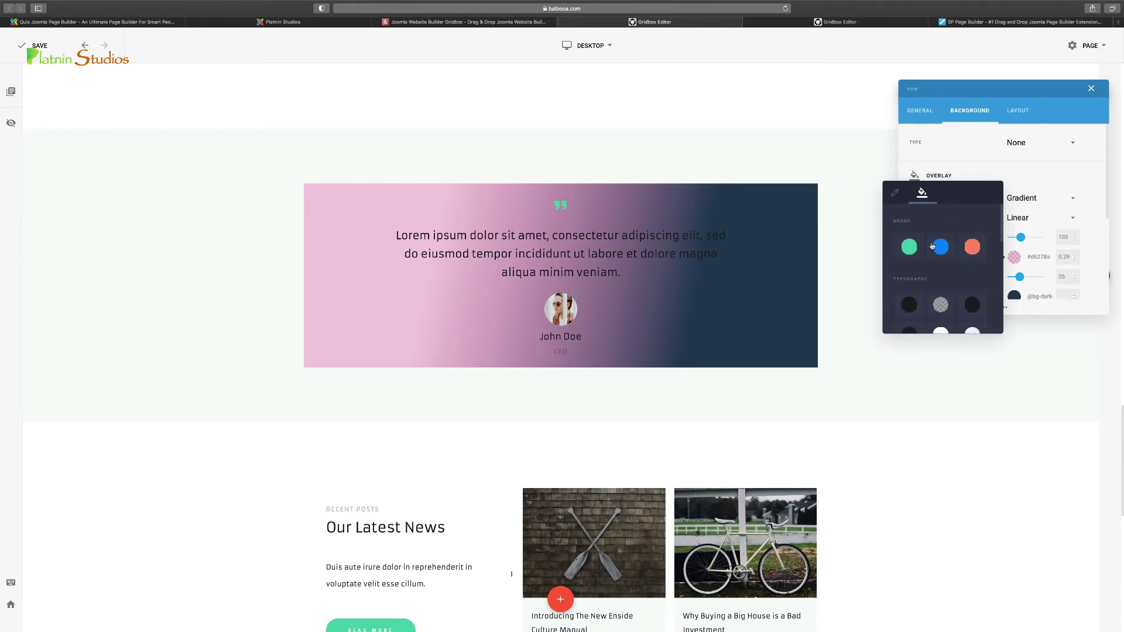
left_click(941, 247)
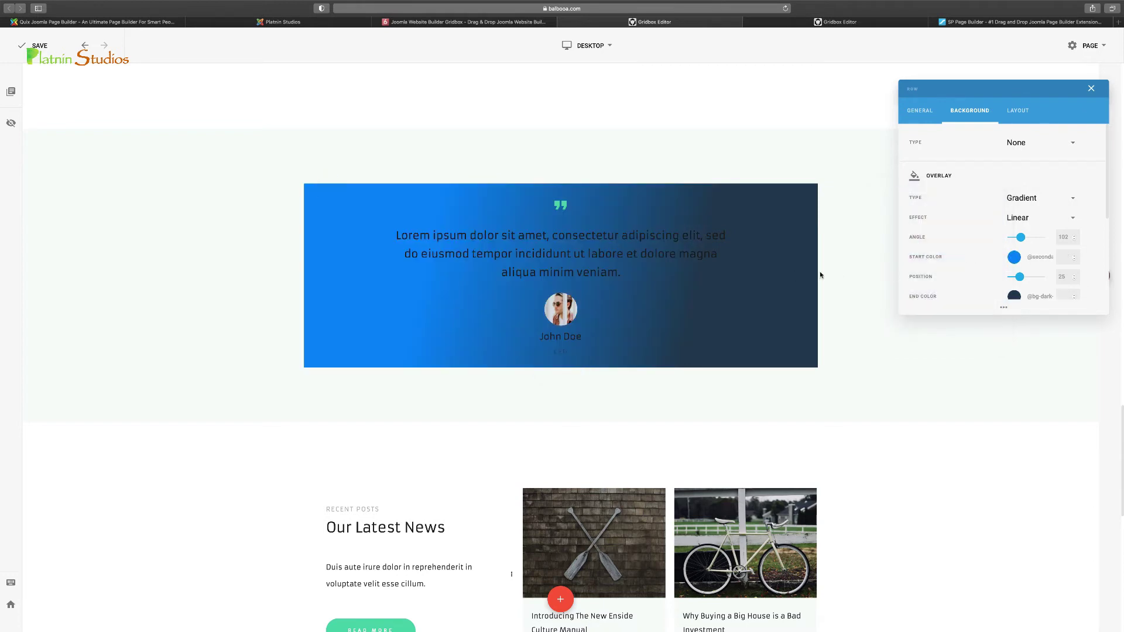
mouse_move(1025, 242)
left_mouse_down()
mouse_move(1042, 238)
mouse_move(997, 239)
mouse_move(1031, 238)
mouse_move(1020, 237)
left_mouse_up()
mouse_move(1020, 277)
left_mouse_down()
mouse_move(1032, 278)
mouse_move(1006, 278)
left_mouse_up()
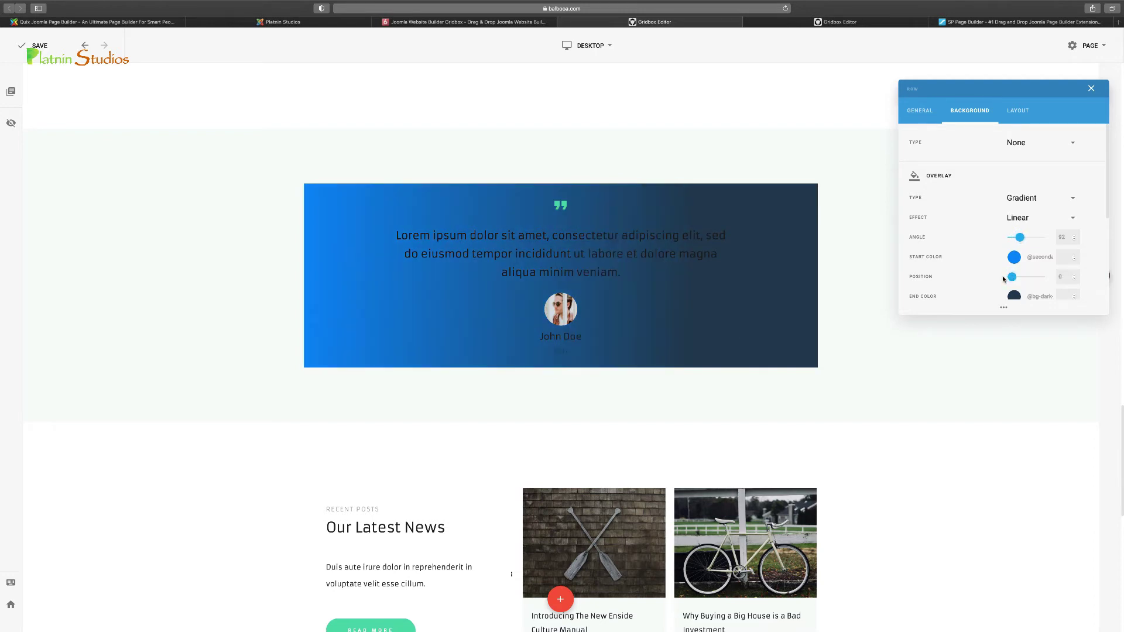
mouse_move(524, 293)
left_click(1091, 88)
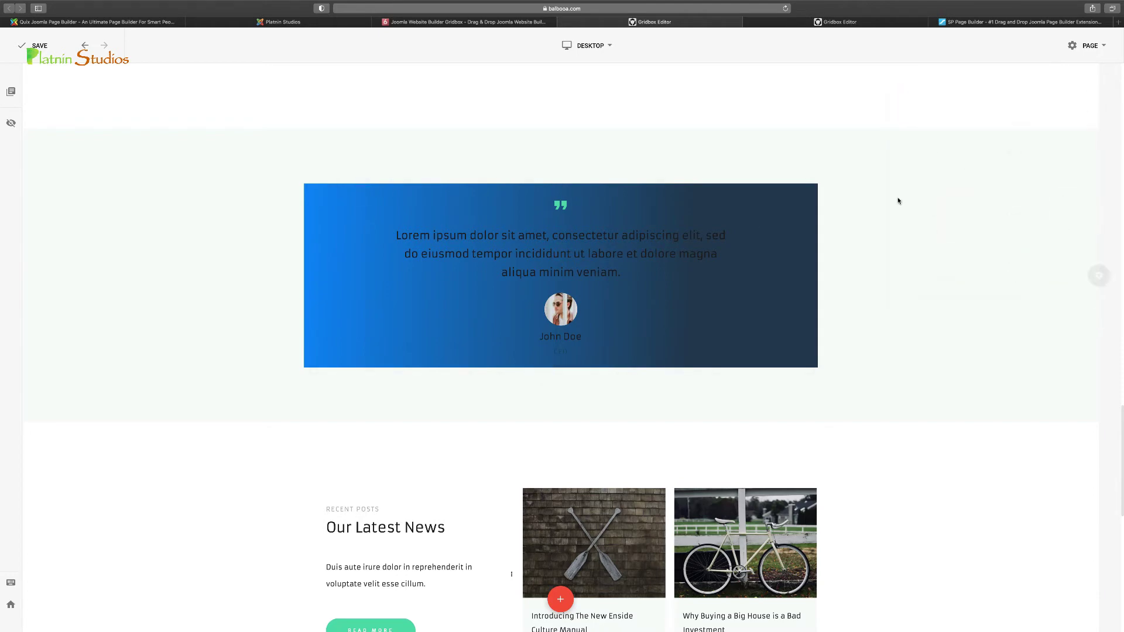
Open the library of saved items, check its Sections and Plugins categories, and close it again
scroll(712, 281, "down", 3)
scroll(626, 251, "down", 1)
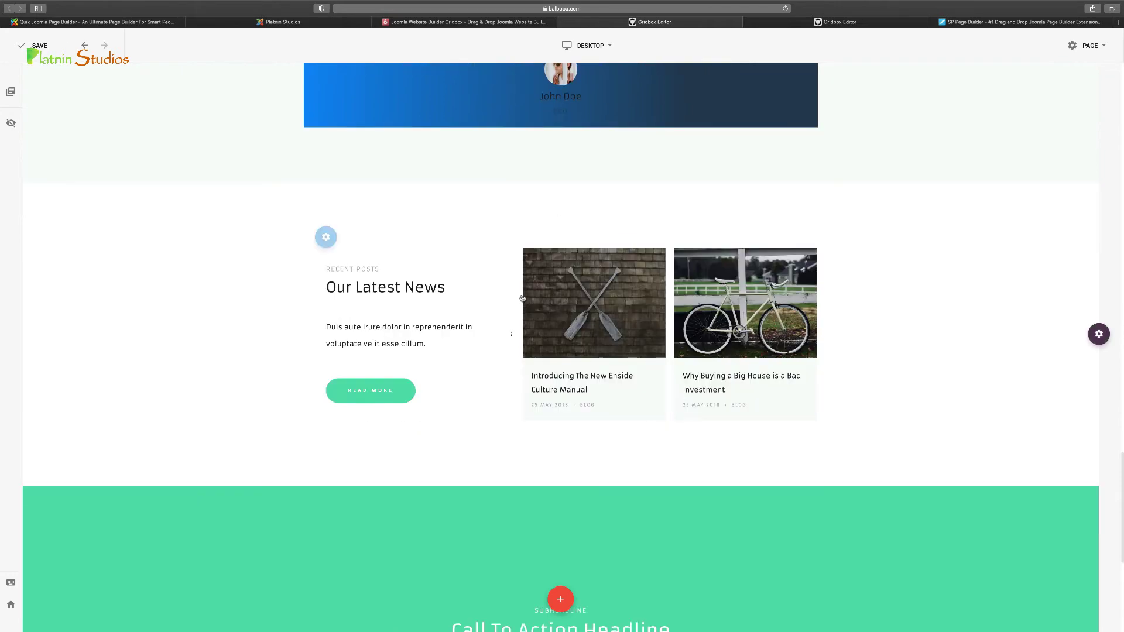
scroll(450, 354, "up", 7)
scroll(450, 353, "up", 15)
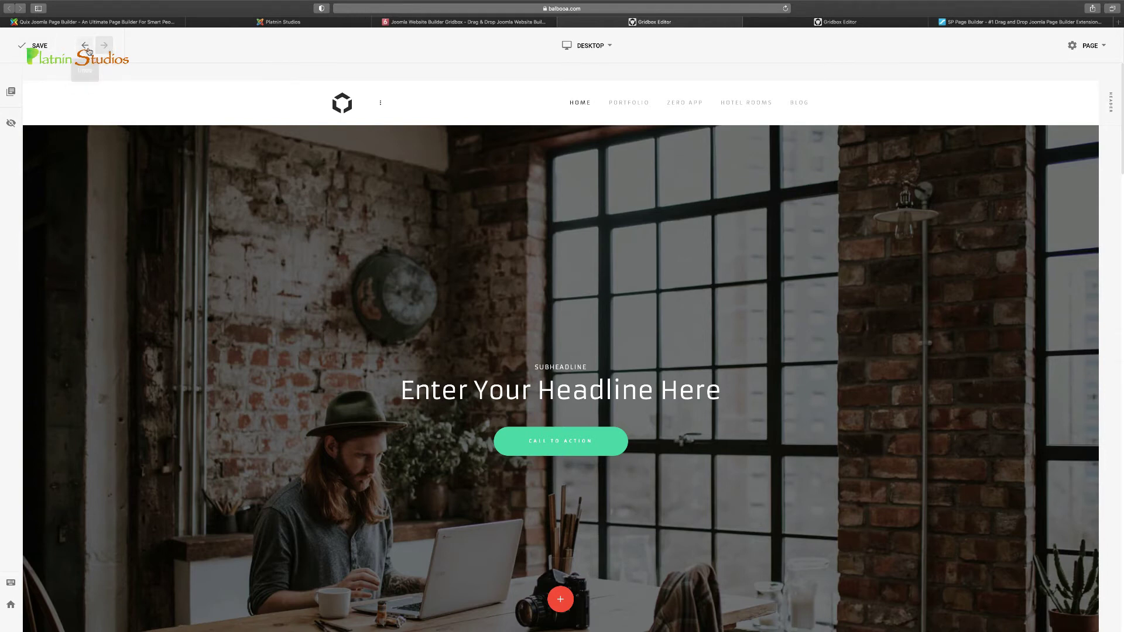
left_click(11, 92)
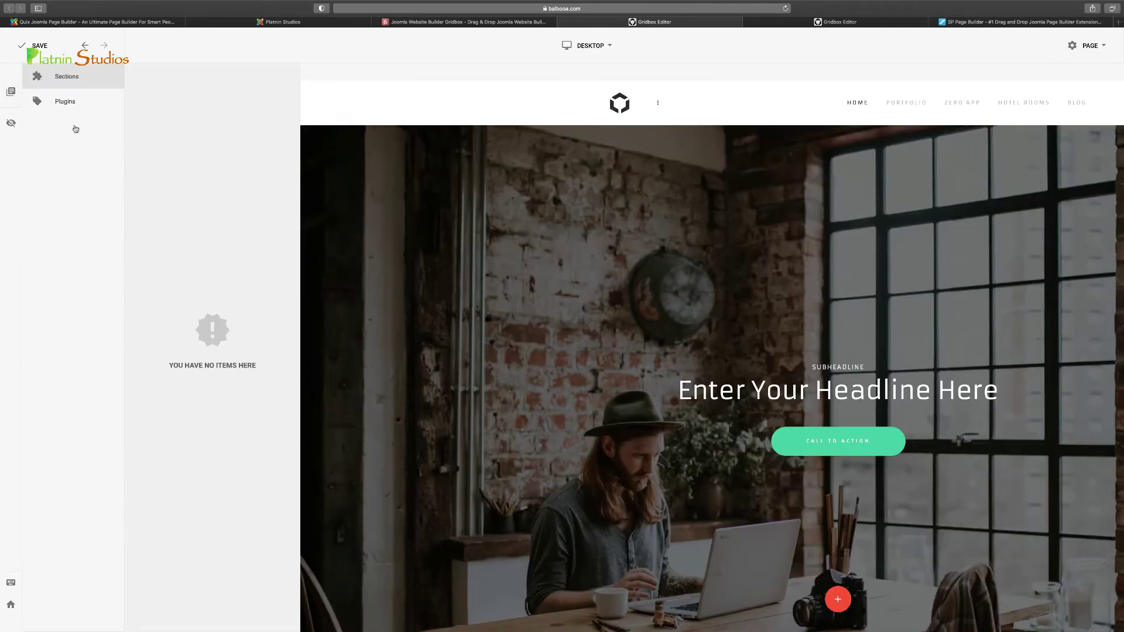
left_click(75, 100)
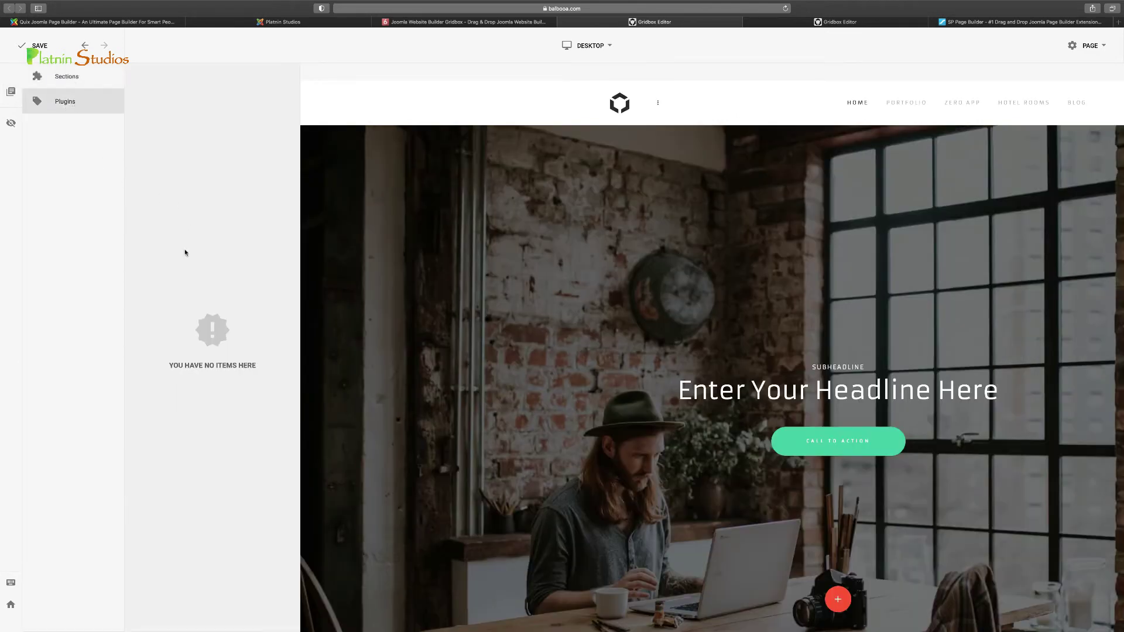
scroll(826, 457, "down", 1)
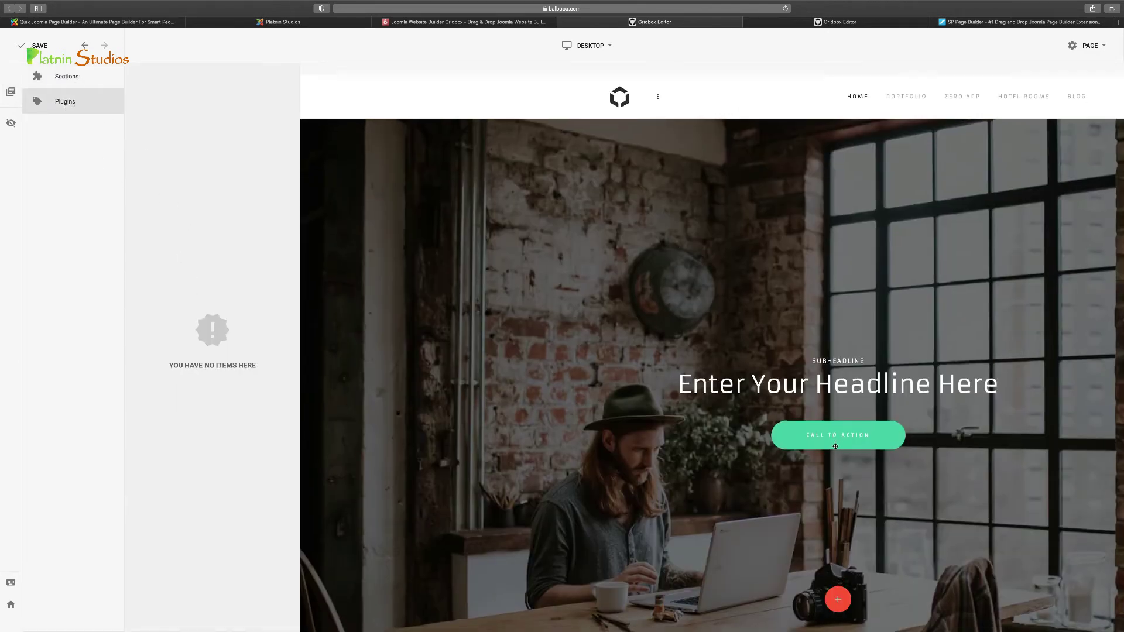
left_click(75, 77)
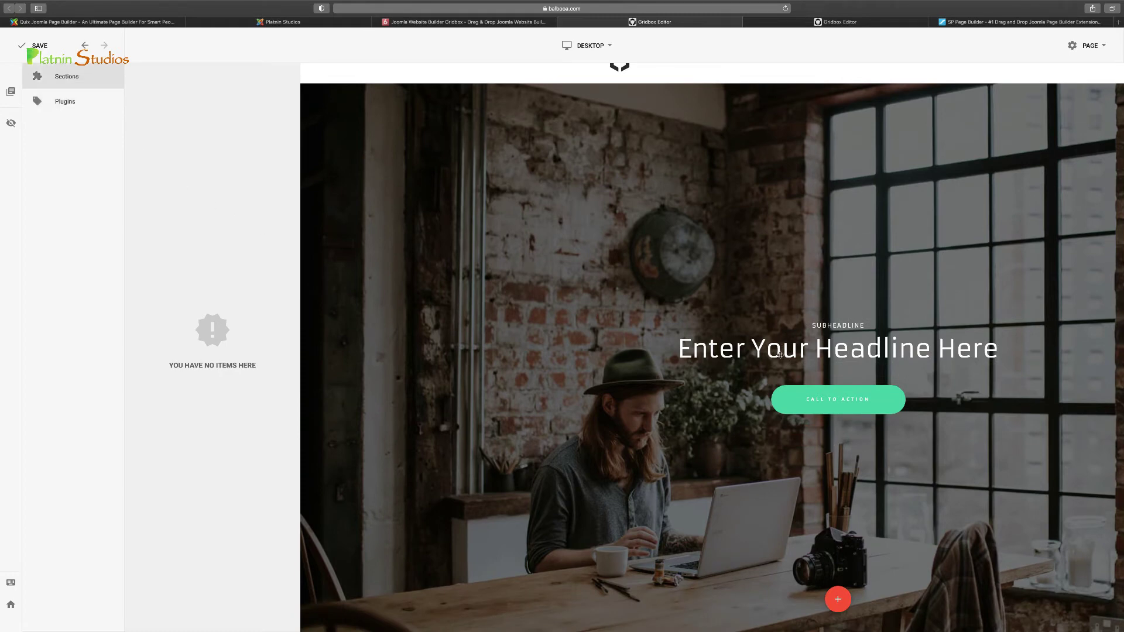
scroll(779, 363, "down", 10)
left_click(706, 396)
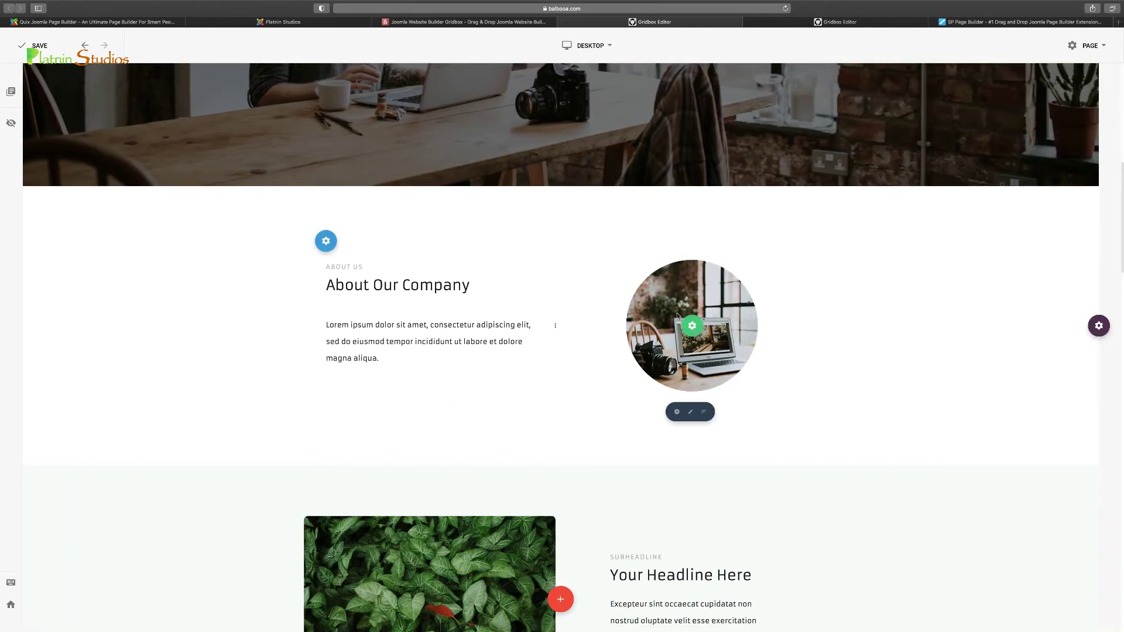
Save the green leaves image item to the library with the title Gren
mouse_move(326, 240)
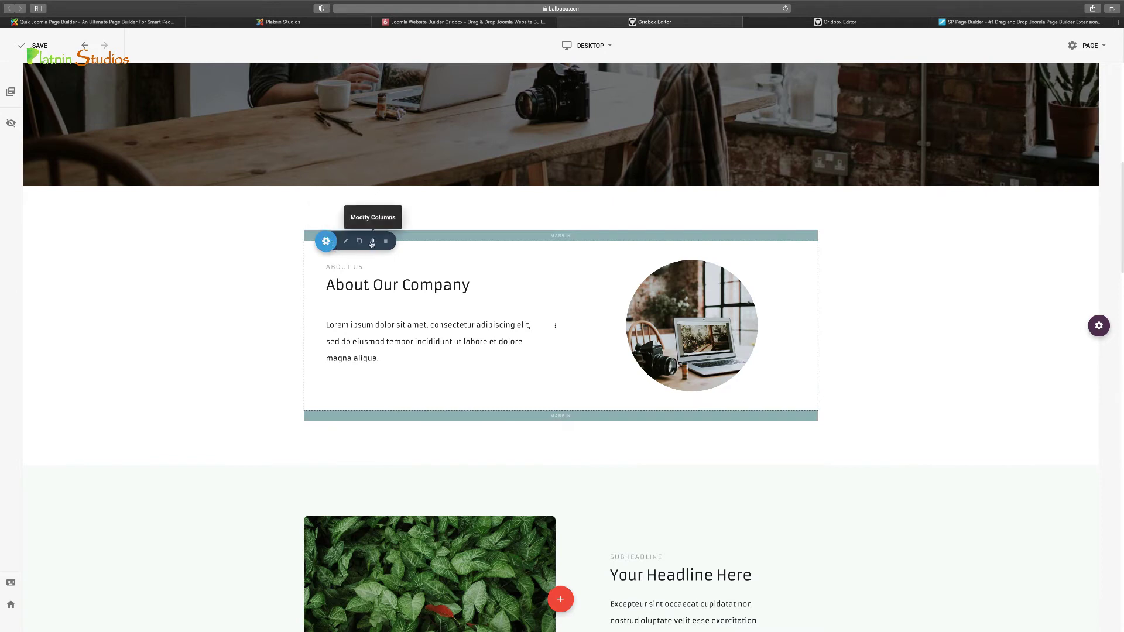
scroll(501, 419, "down", 3)
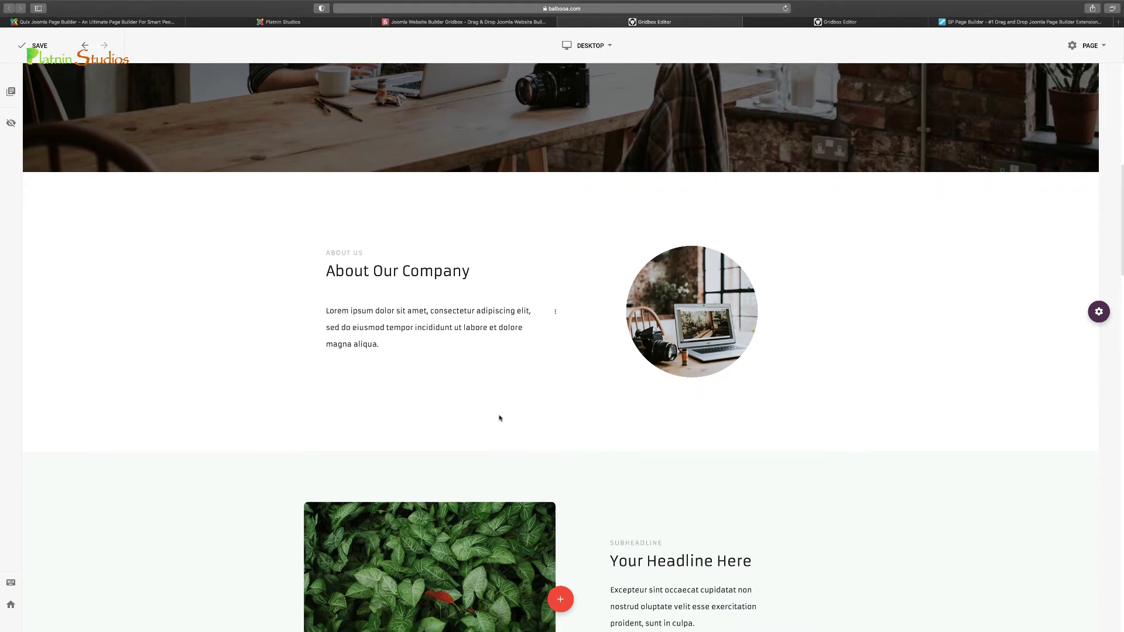
mouse_move(429, 457)
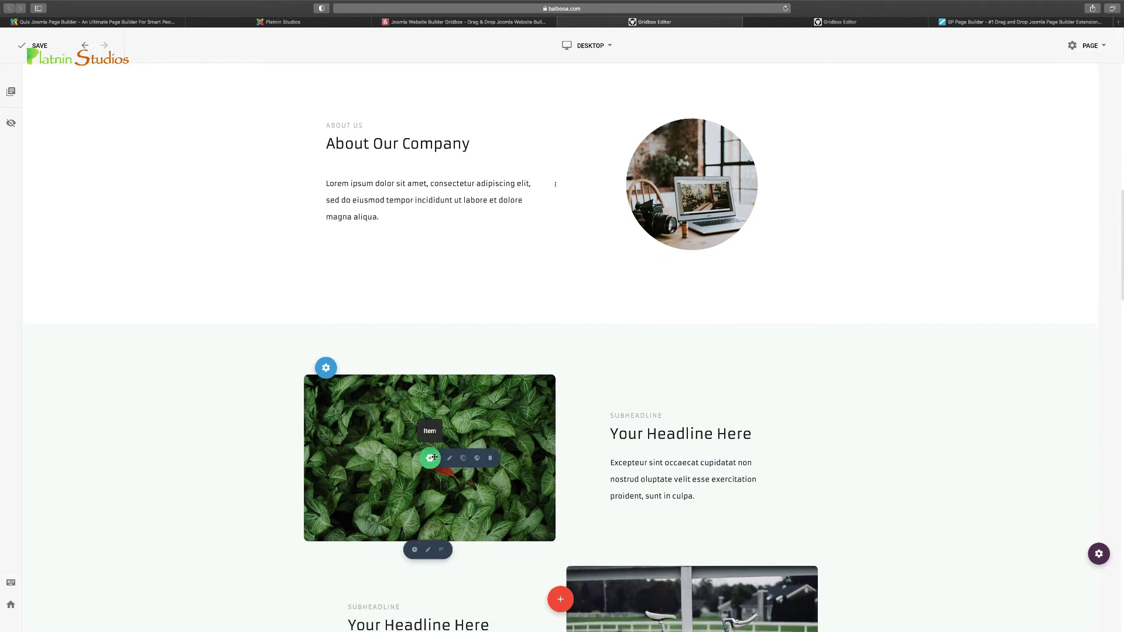
left_click(477, 459)
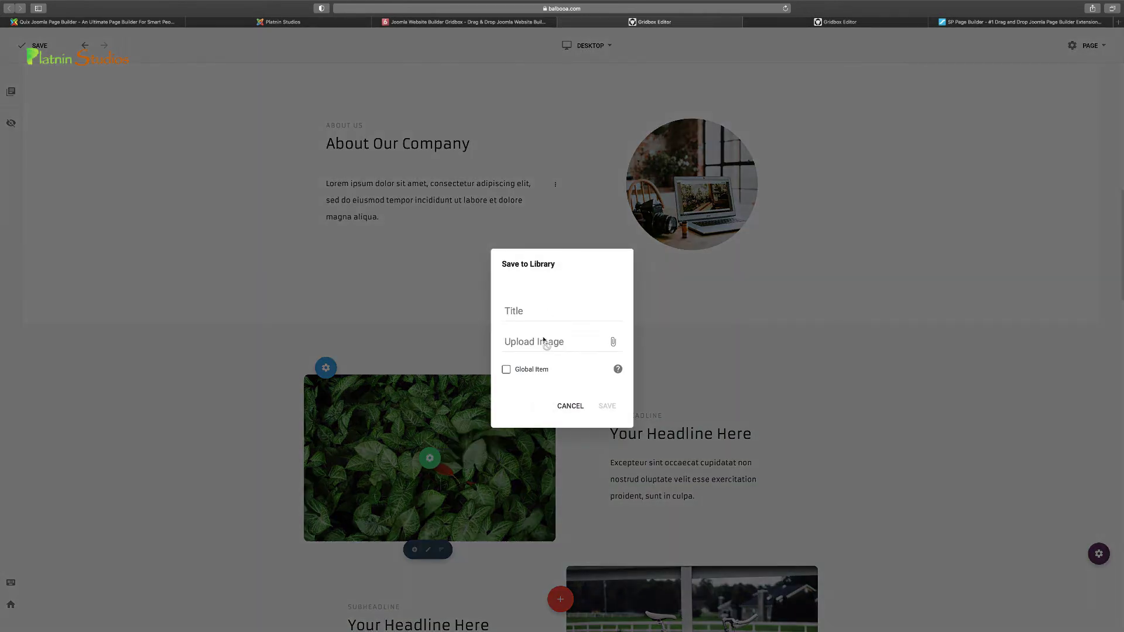
left_click(537, 312)
type("Gren")
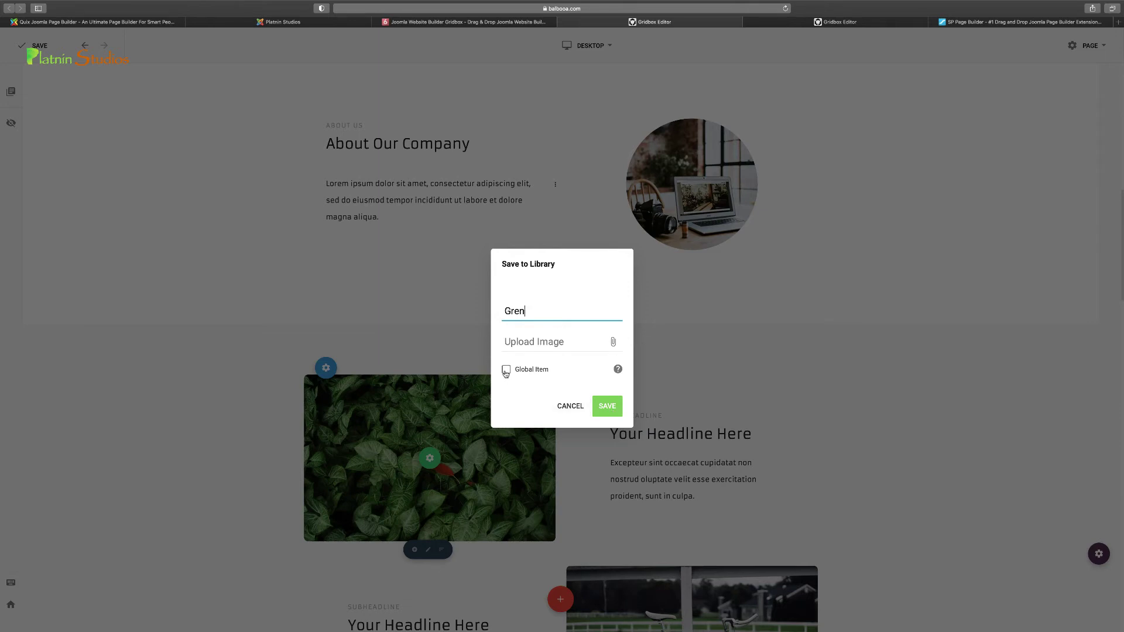
left_click(606, 408)
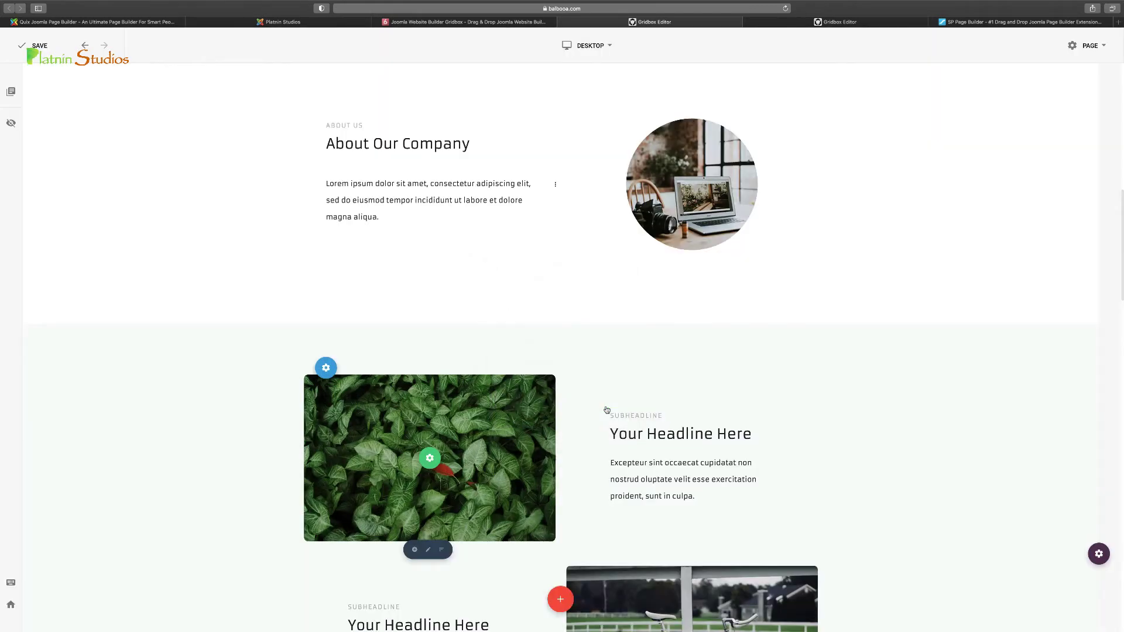
Insert the saved Gren item from the library's Plugins category below the "Your Headline Here" paragraph, and undo the insertion
left_click(11, 92)
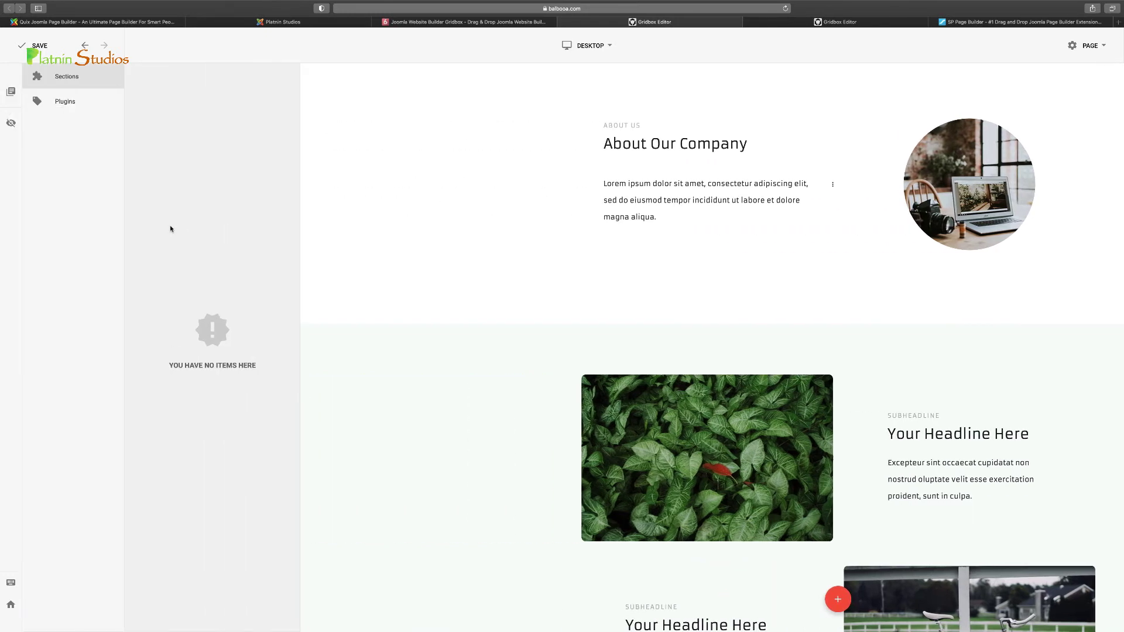
left_click(83, 109)
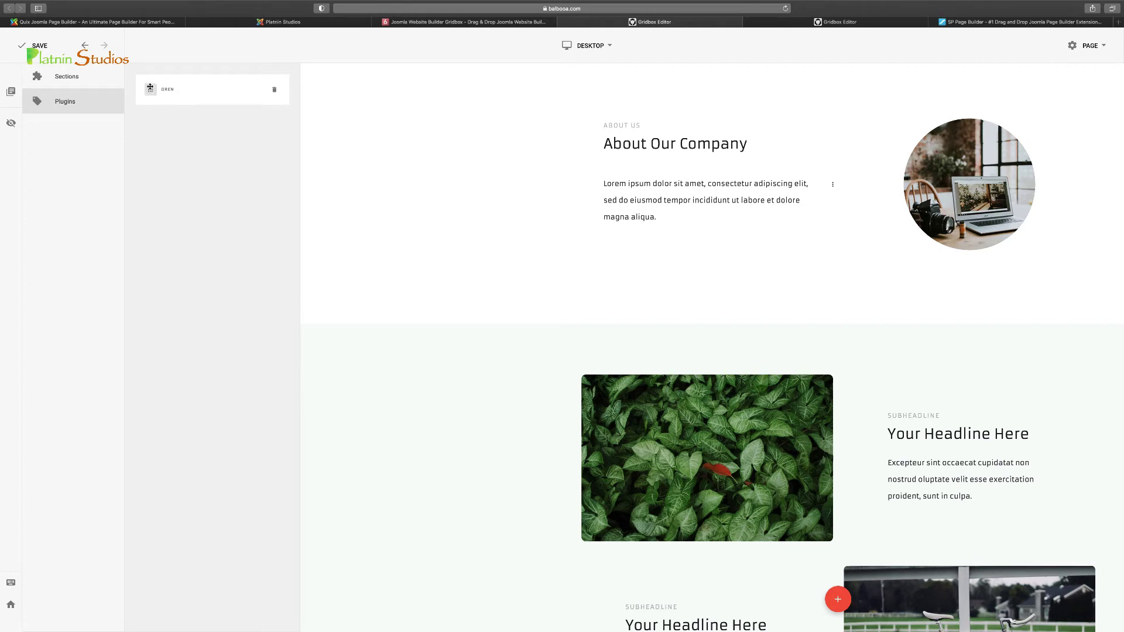
left_click_drag(151, 90, 634, 411)
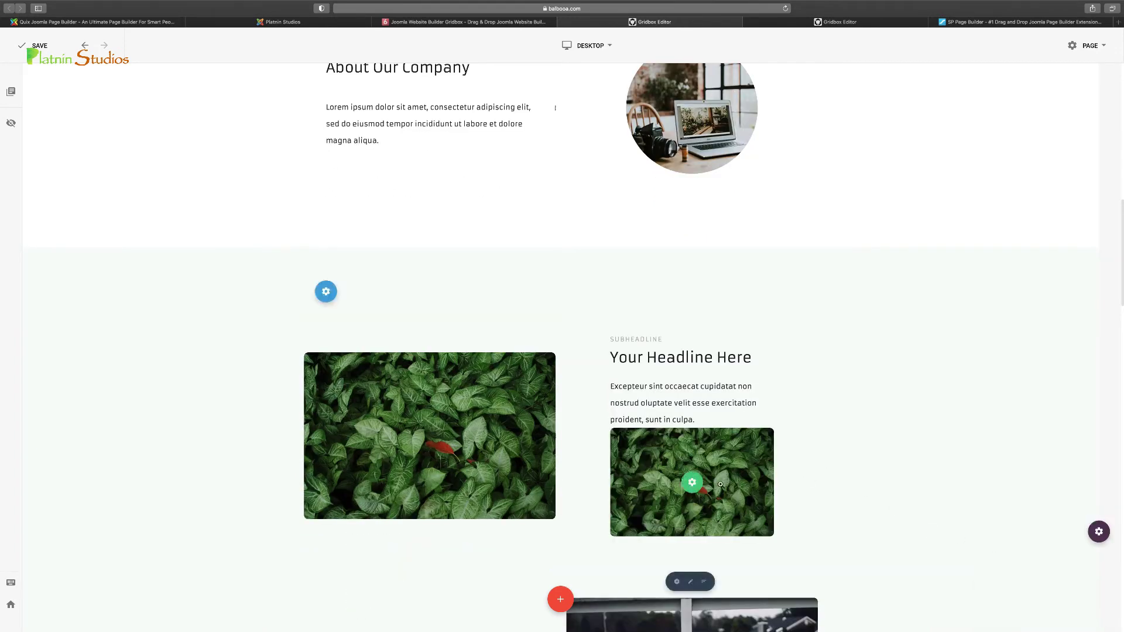
mouse_move(693, 484)
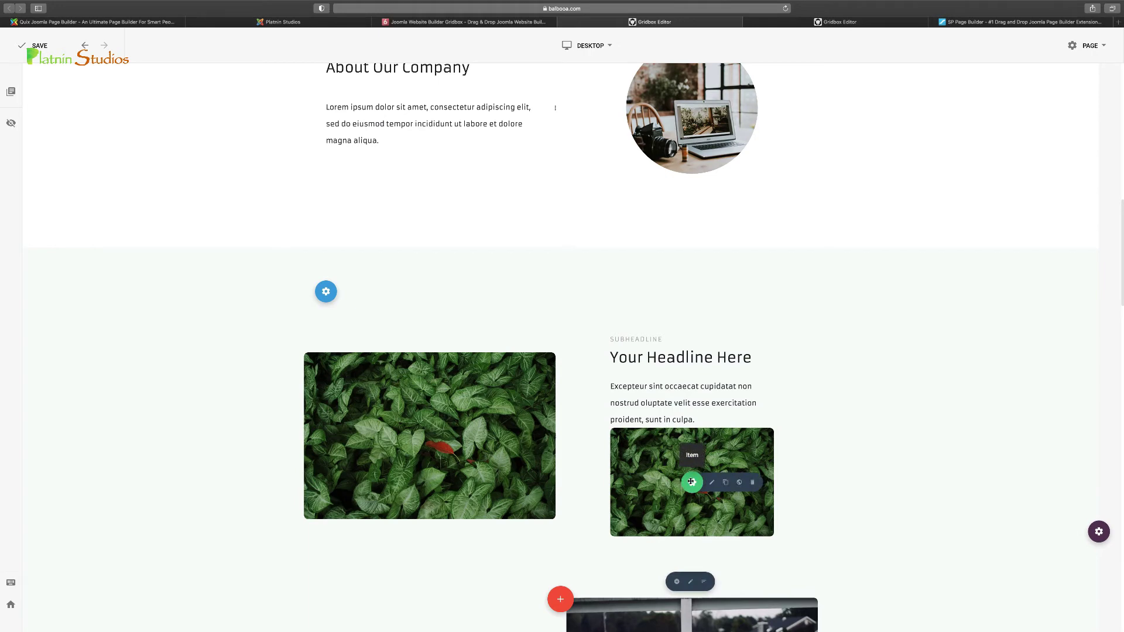
left_click(85, 52)
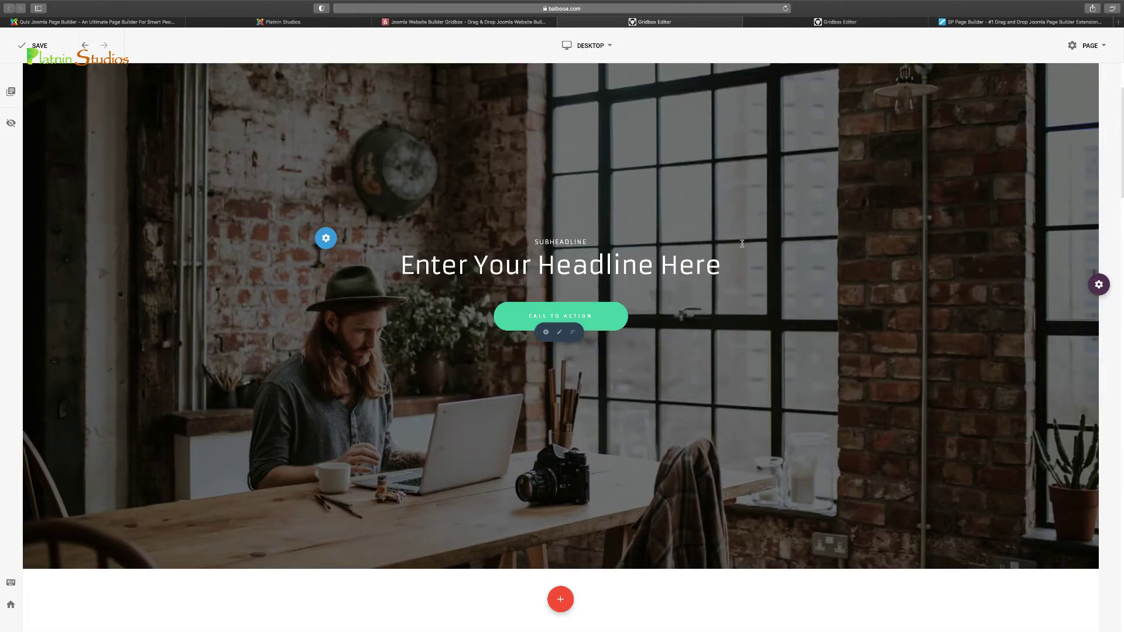
left_click(621, 267)
type("s")
key("BackSpace")
Replace the hero section's subheadline text with "PUT SOMETHING HERE"
left_click(576, 243)
key("BackSpace")
key("BackSpace")
key("BackSpace")
key("BackSpace")
key("BackSpace")
key("BackSpace")
key("BackSpace")
key("BackSpace")
key("BackSpace")
type("PUT SOMETHING HERE")
Open the hero section's background settings and set its background image to demo-image-15.jpg
mouse_move(332, 239)
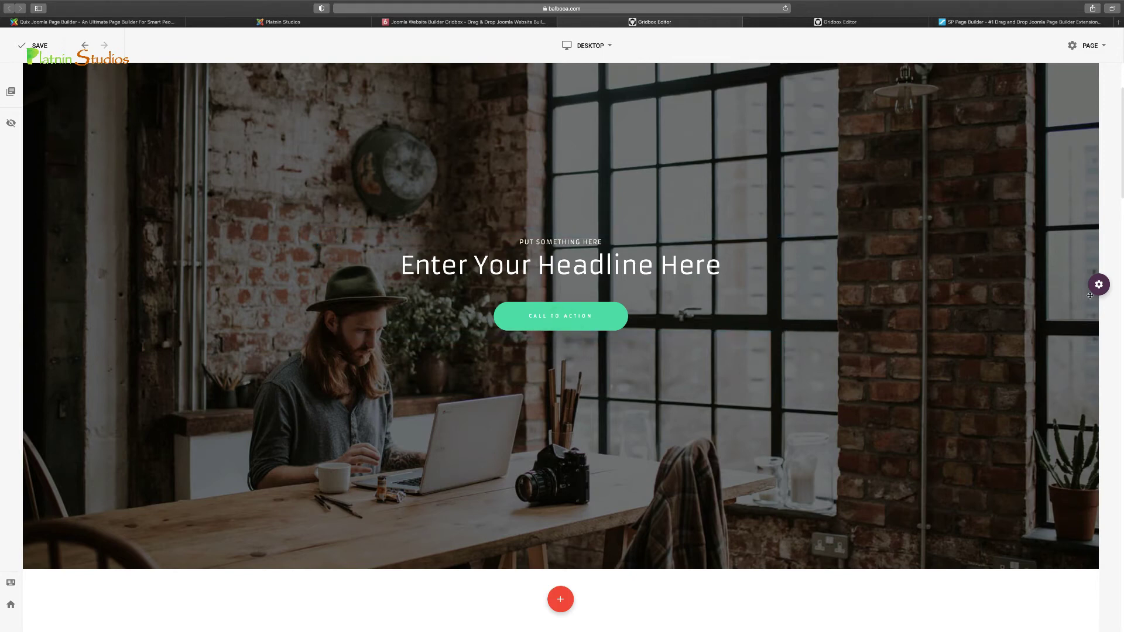
mouse_move(1101, 283)
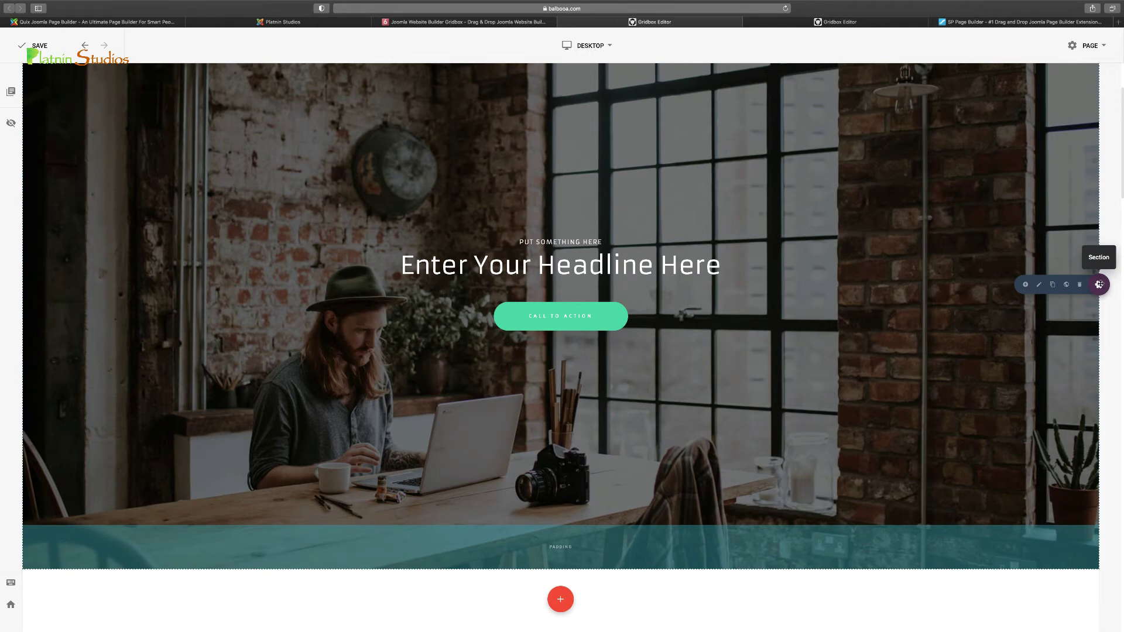
left_click(1039, 285)
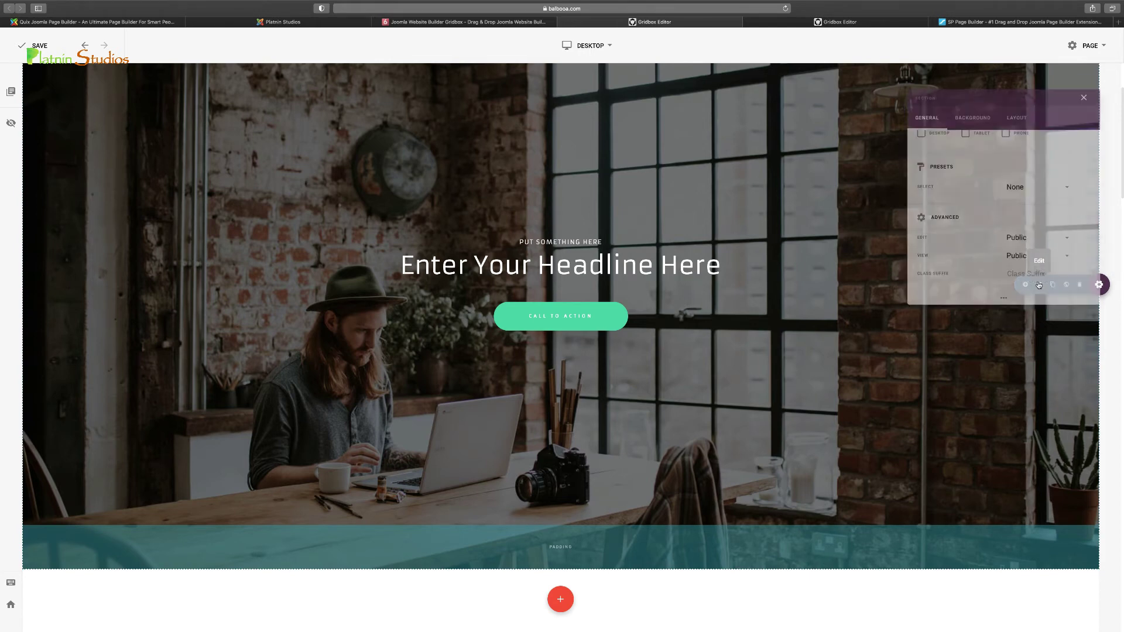
scroll(996, 229, "up", 5)
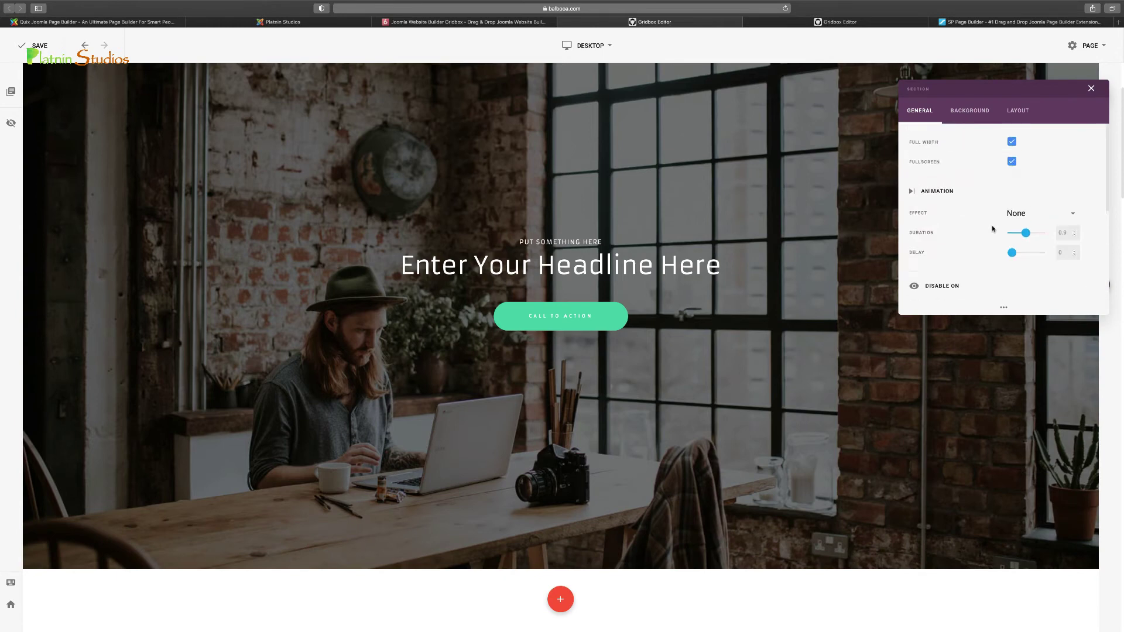
left_click(970, 116)
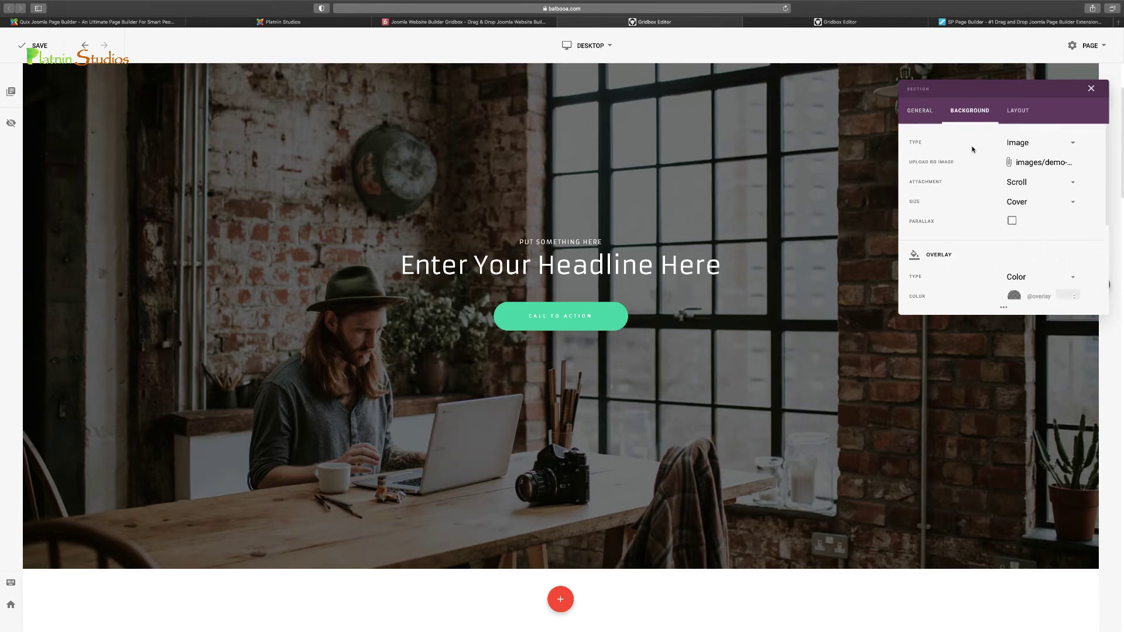
left_click(1042, 164)
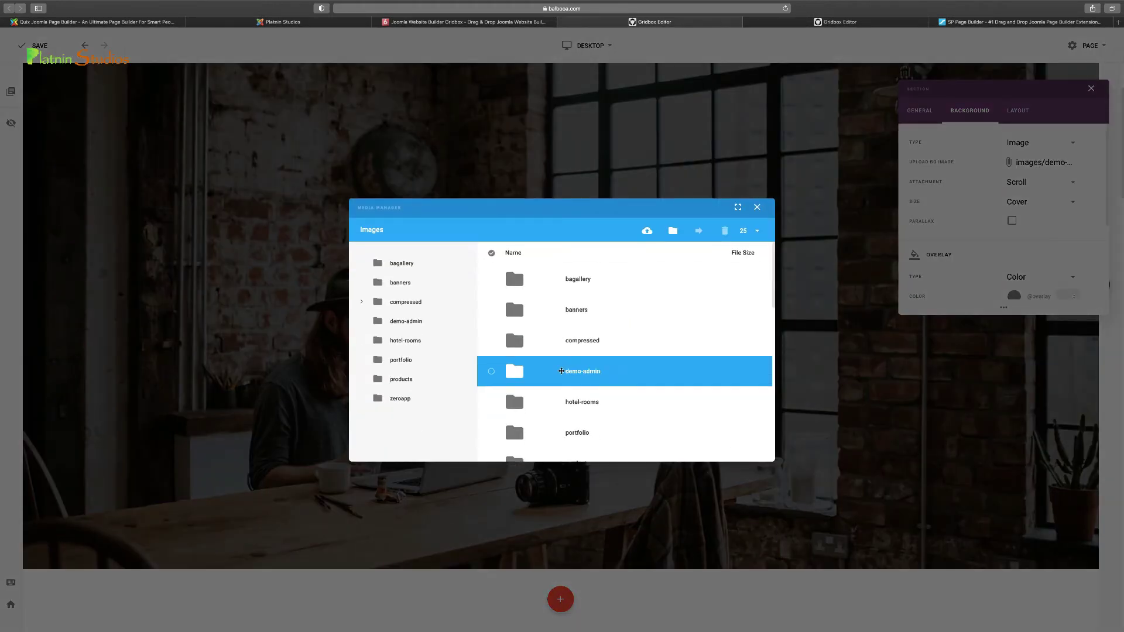
scroll(620, 351, "down", 10)
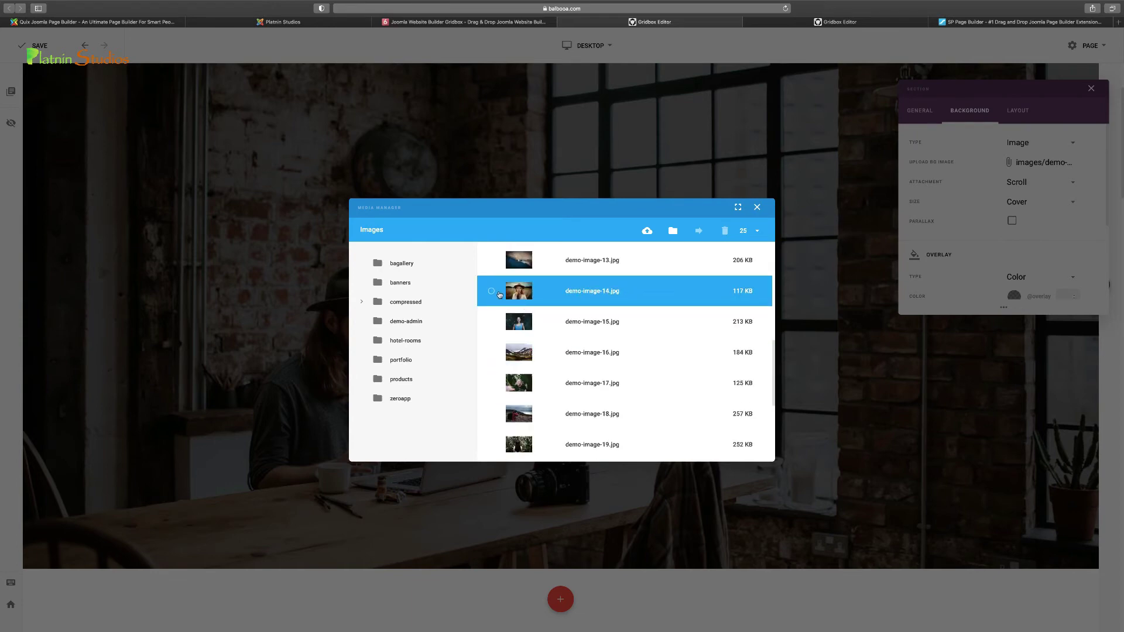
left_click(491, 324)
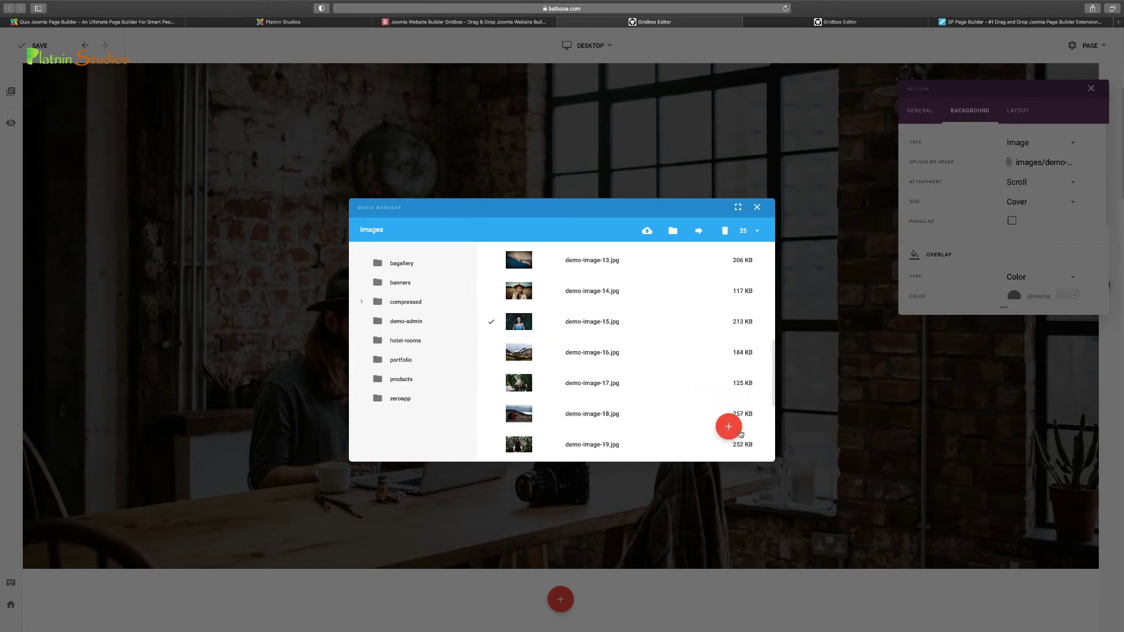
left_click(730, 427)
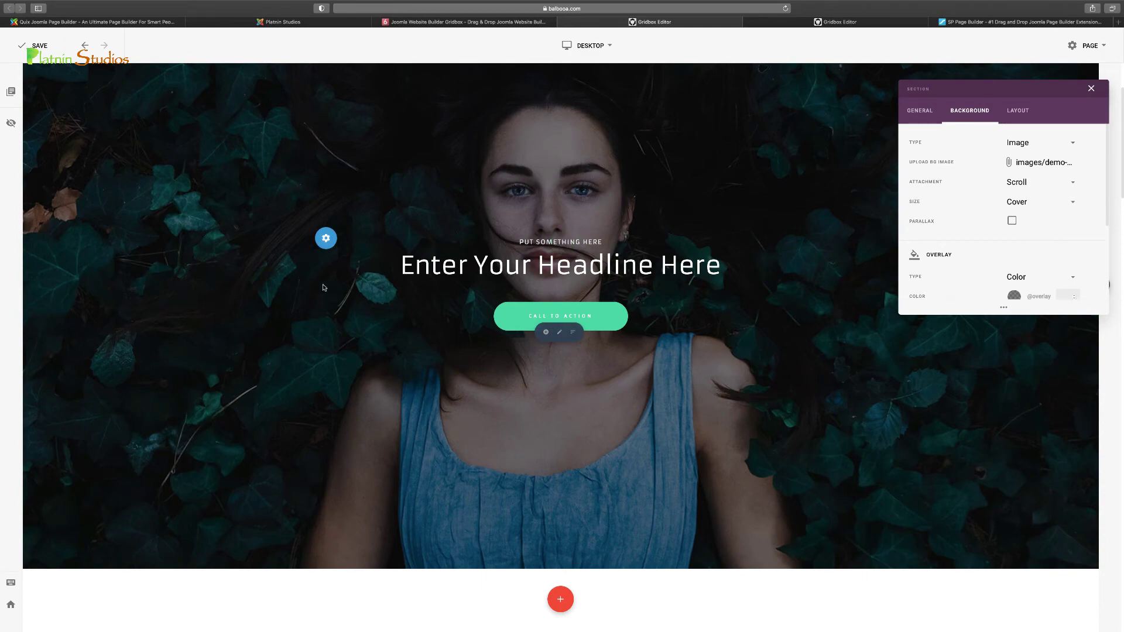
scroll(324, 287, "down", 3)
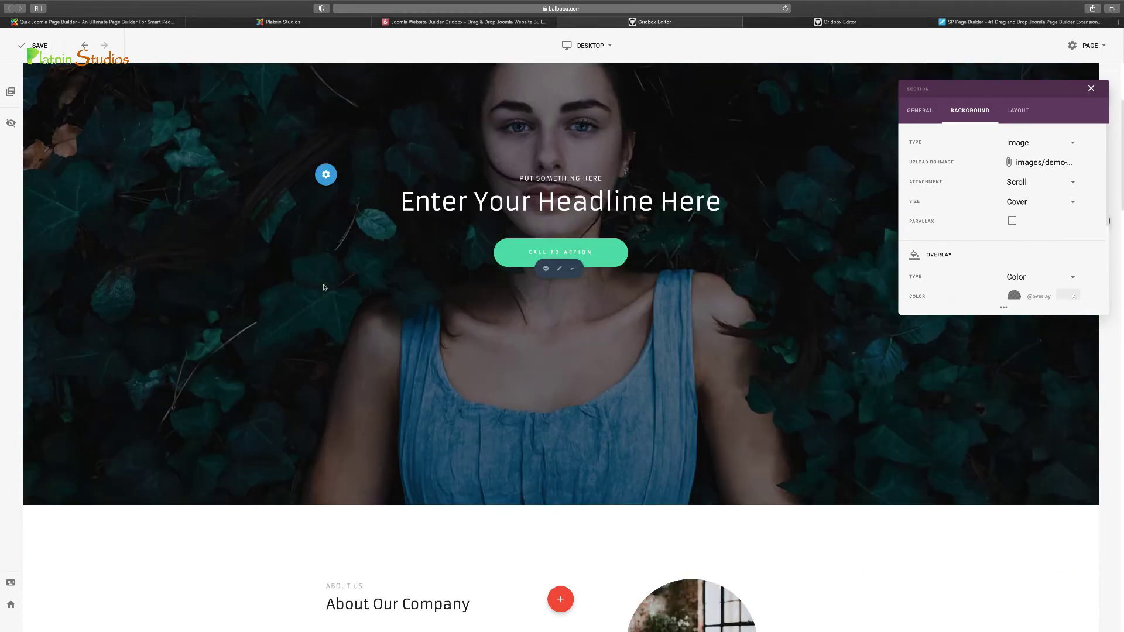
scroll(324, 287, "up", 1)
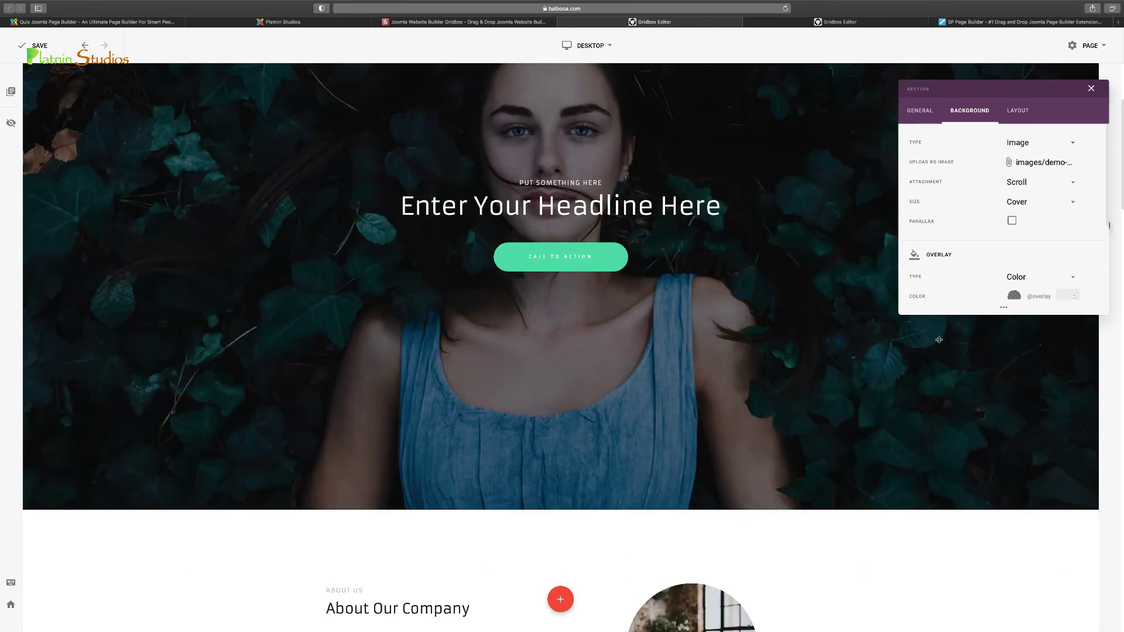
Switch the hero section's background to a YouTube video with the ID XLTJHs9IsT8 and preview it
left_click(1058, 144)
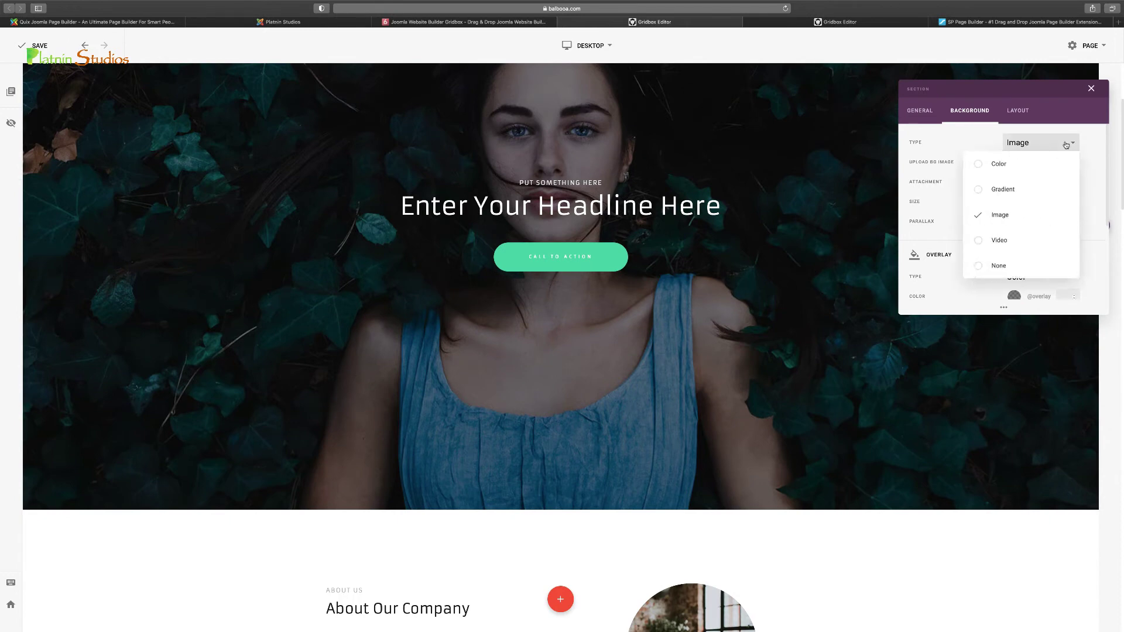
left_click(978, 241)
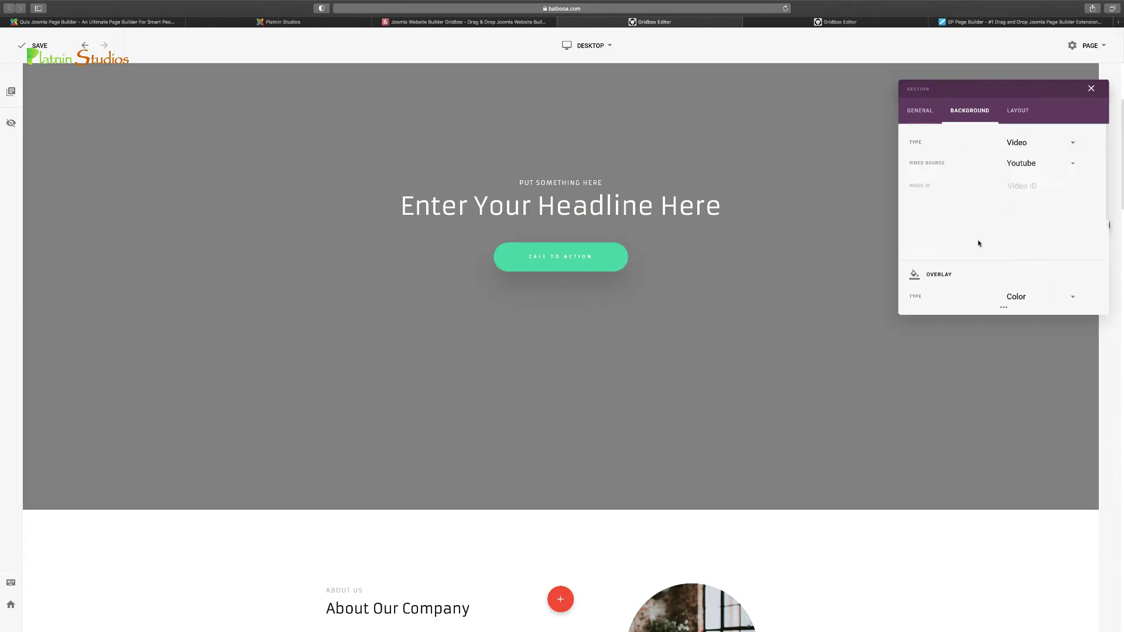
left_click(1034, 164)
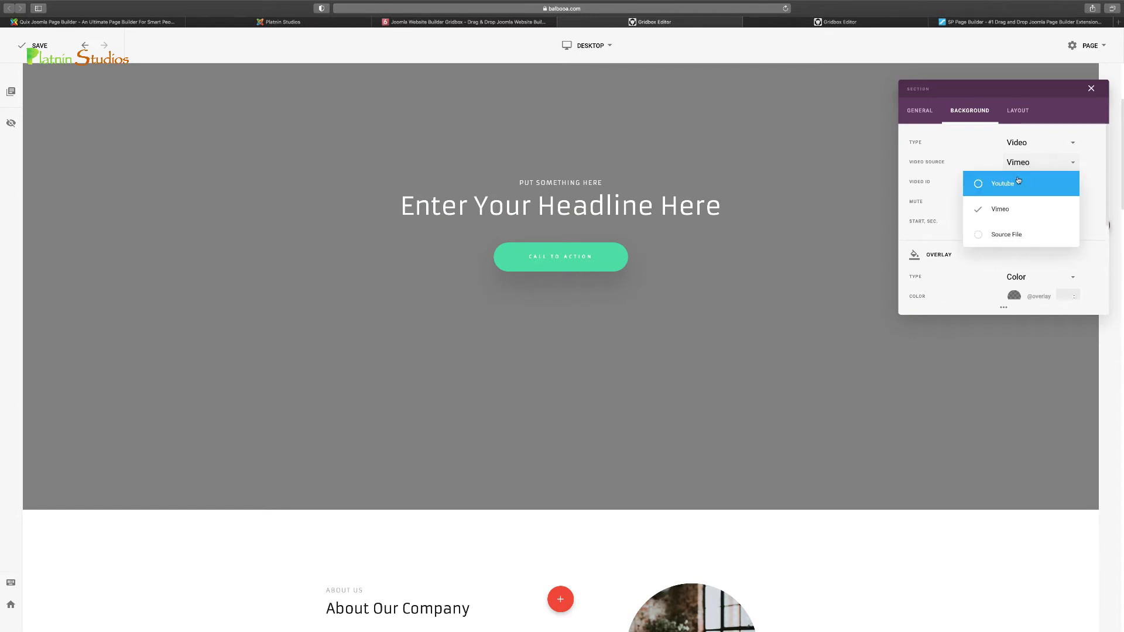
left_click(978, 186)
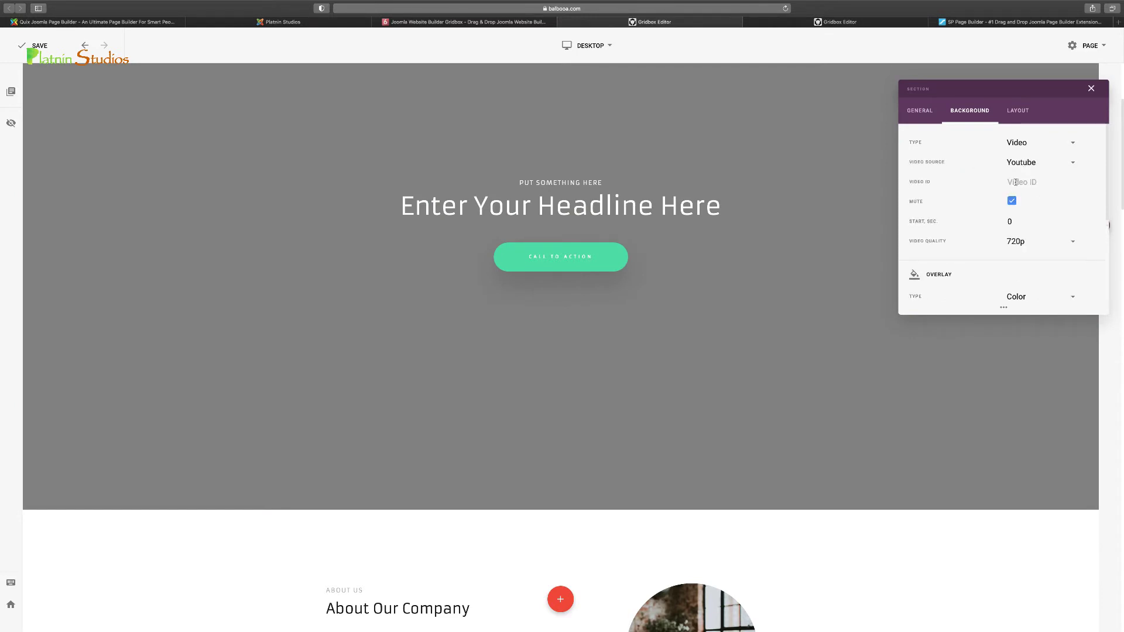
right_click(1015, 184)
left_click(1031, 203)
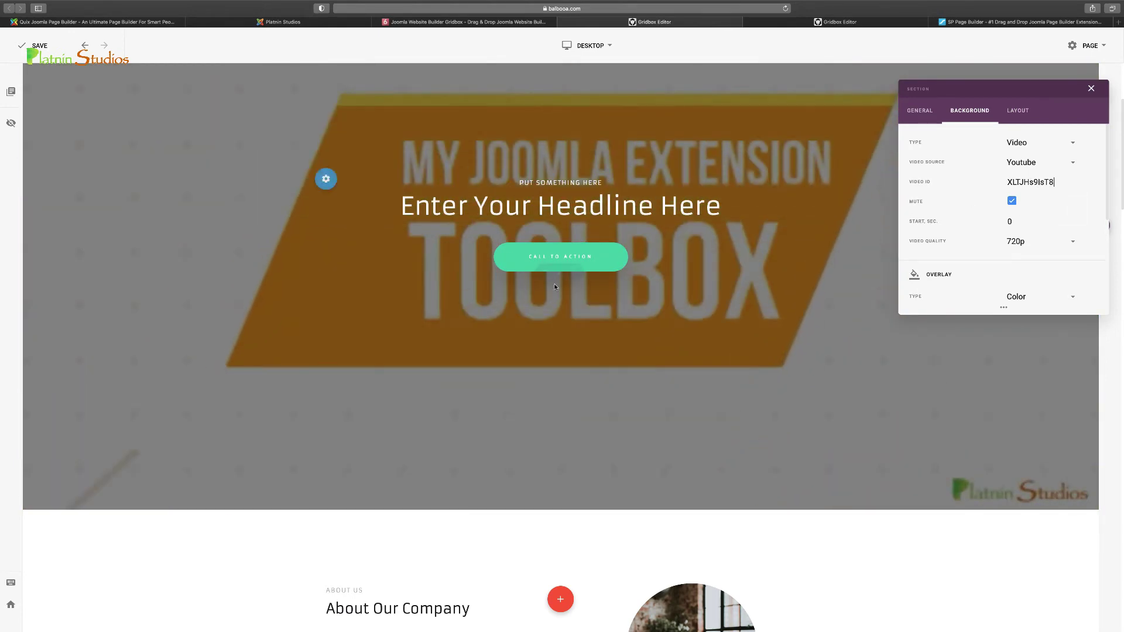
scroll(557, 287, "down", 2)
scroll(559, 290, "up", 3)
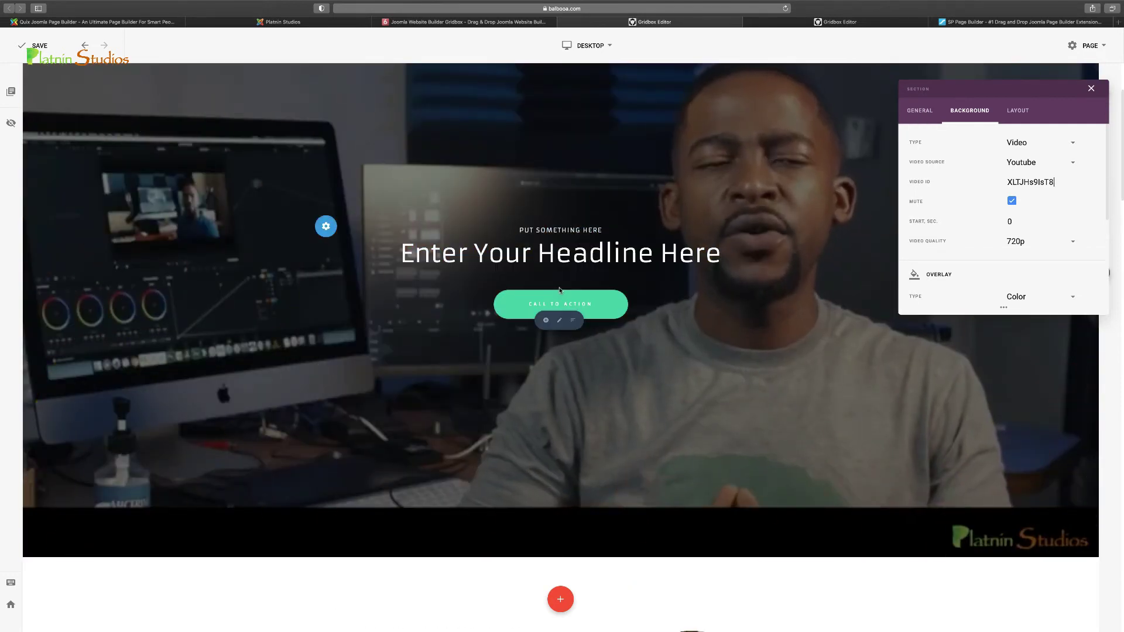
Set the hero section's background type to None and its overlay type to Gradient
left_click(1066, 146)
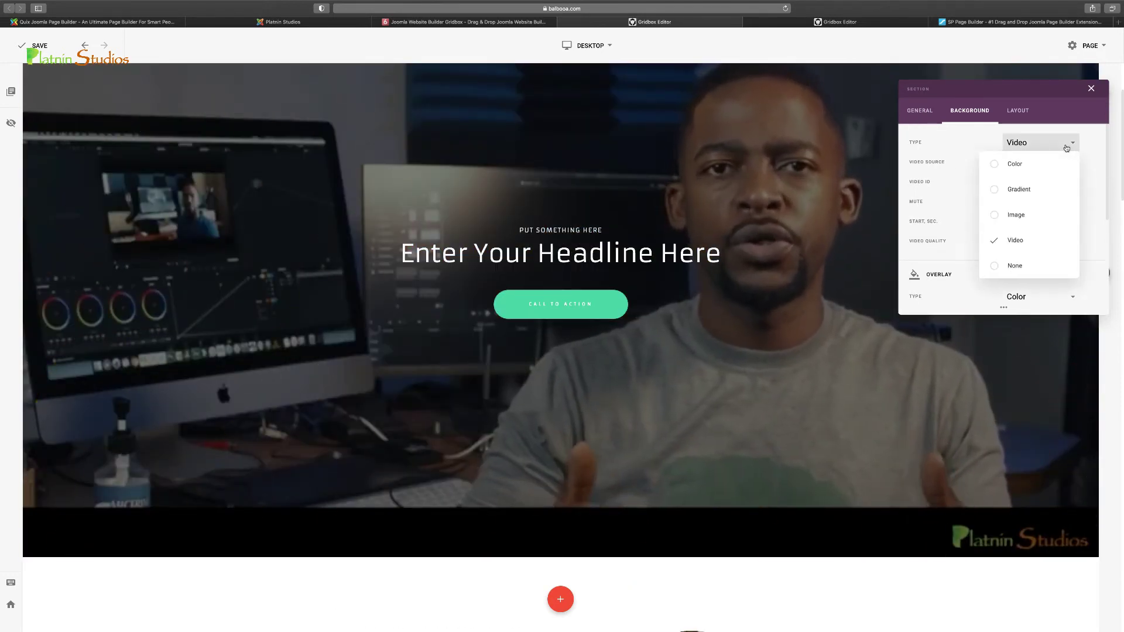
left_click(981, 266)
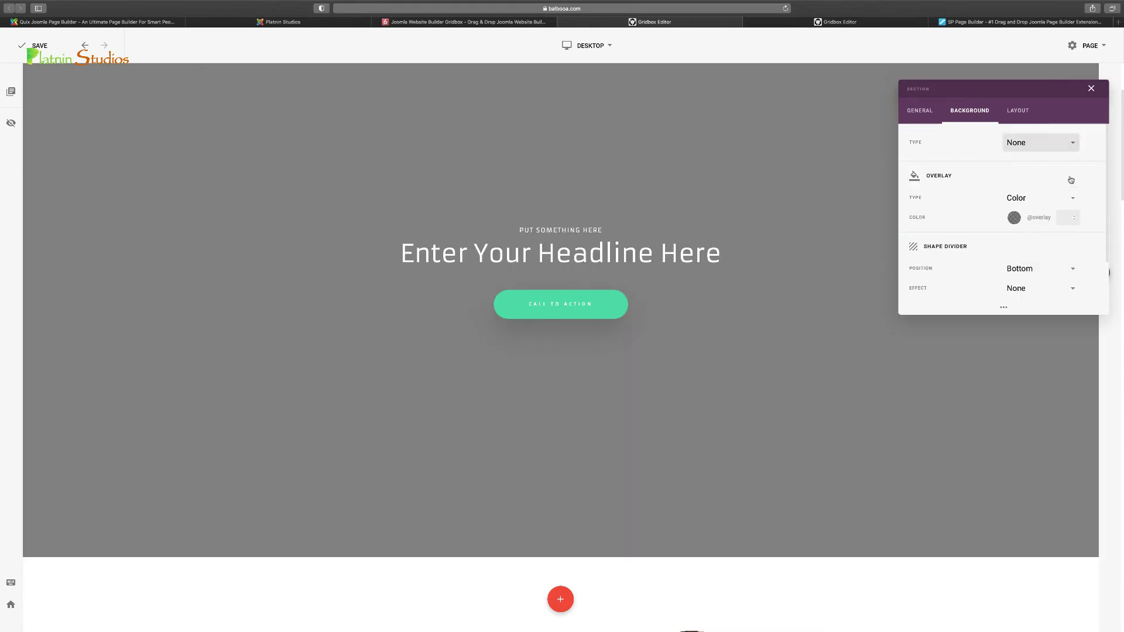
left_click(1071, 202)
left_click(990, 247)
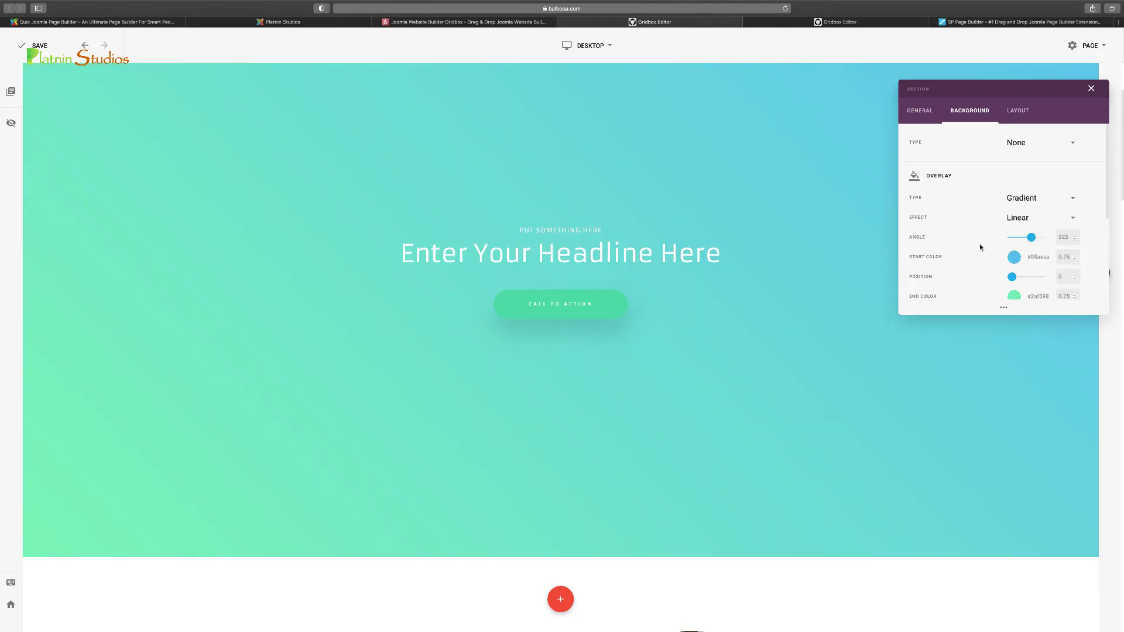
Set the hero section's background type to Image using demo-image-4.jpg and check it on the page
left_click(1047, 143)
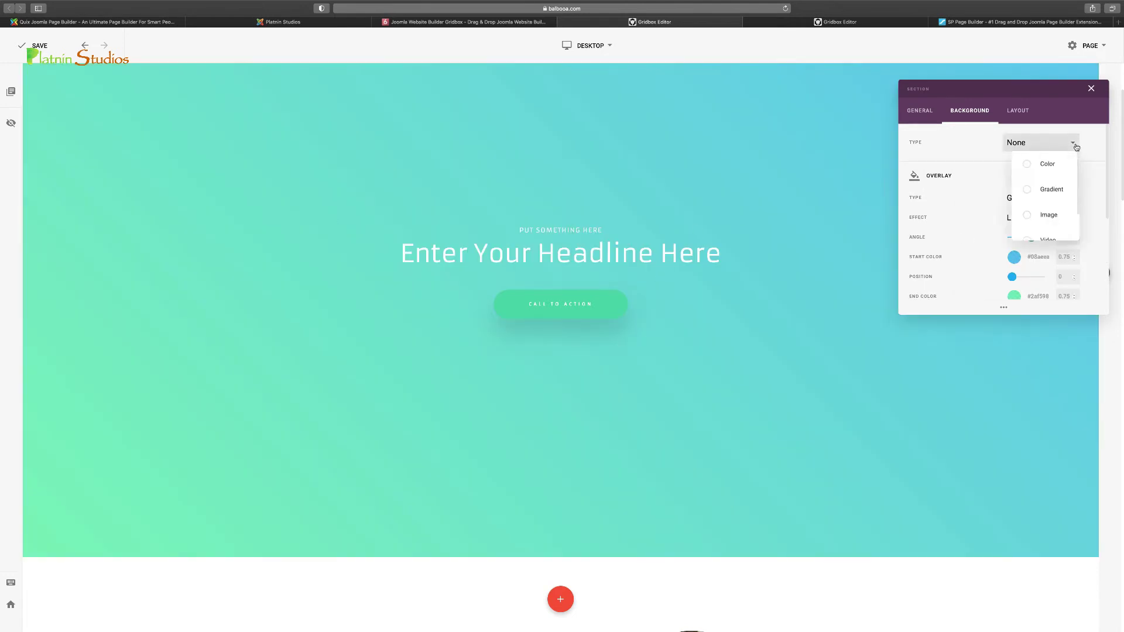
left_click(976, 215)
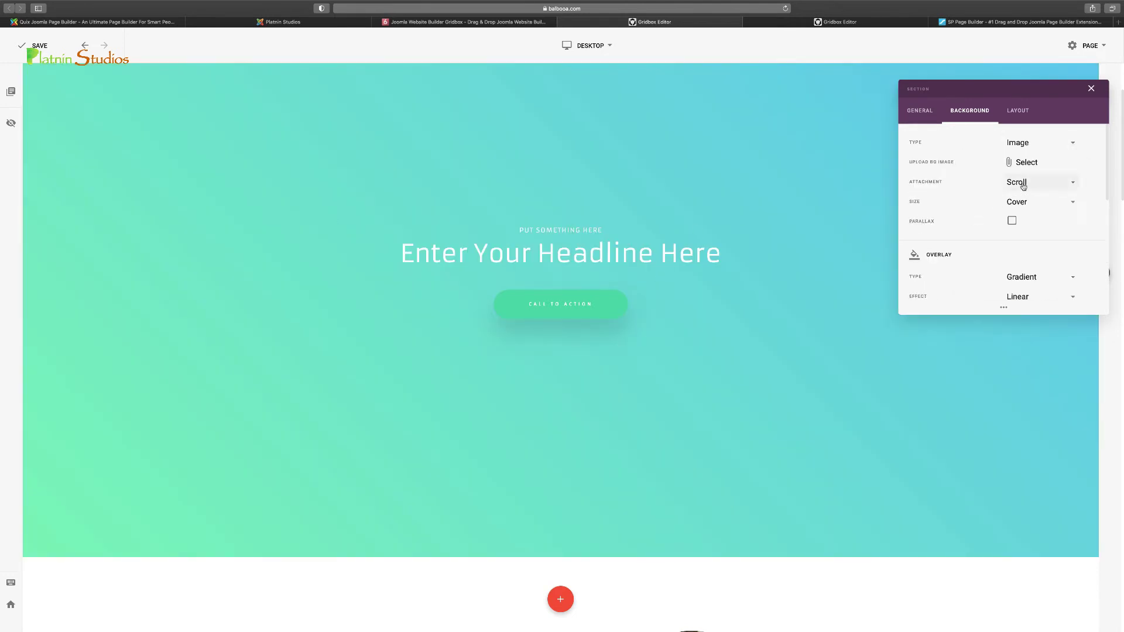
left_click(1047, 166)
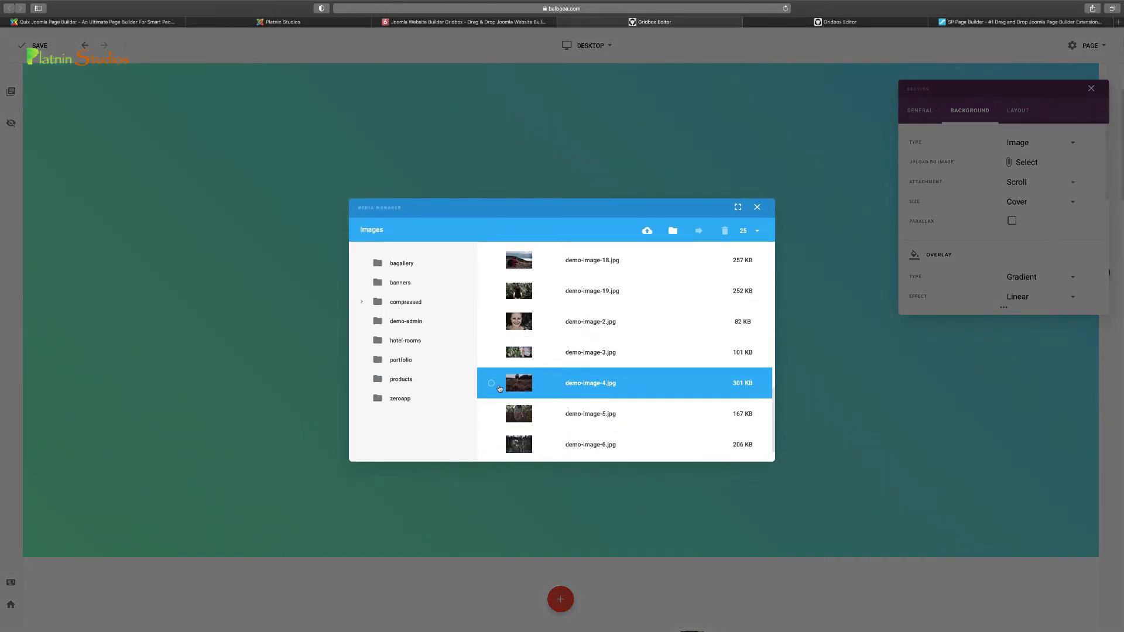
left_click(499, 386)
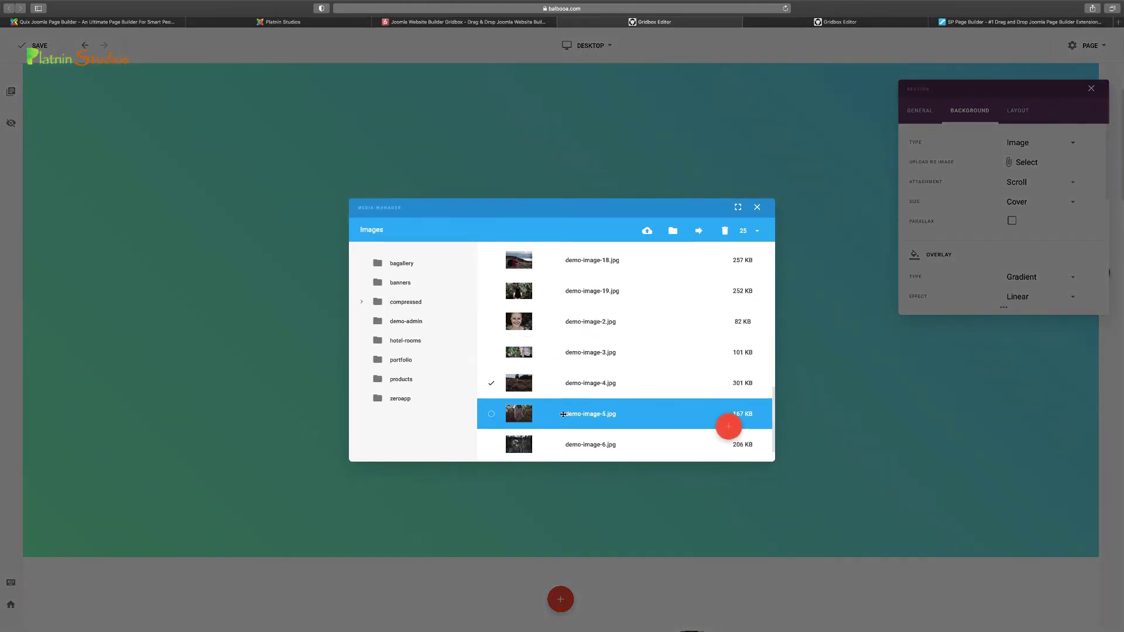
left_click(729, 426)
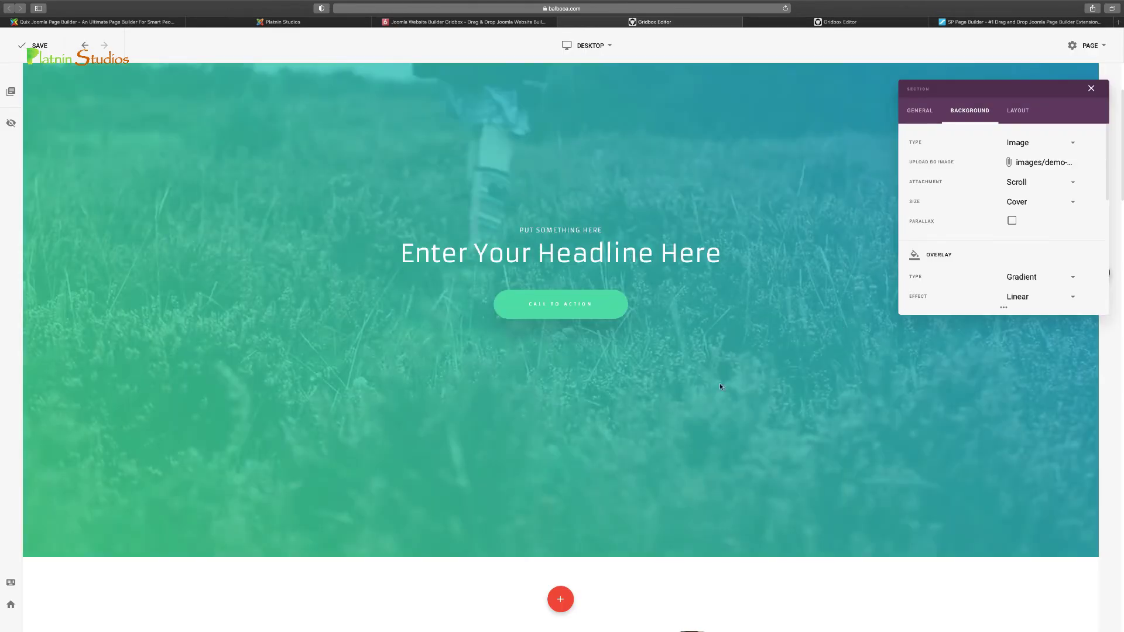
scroll(720, 387, "down", 2)
scroll(508, 384, "down", 8)
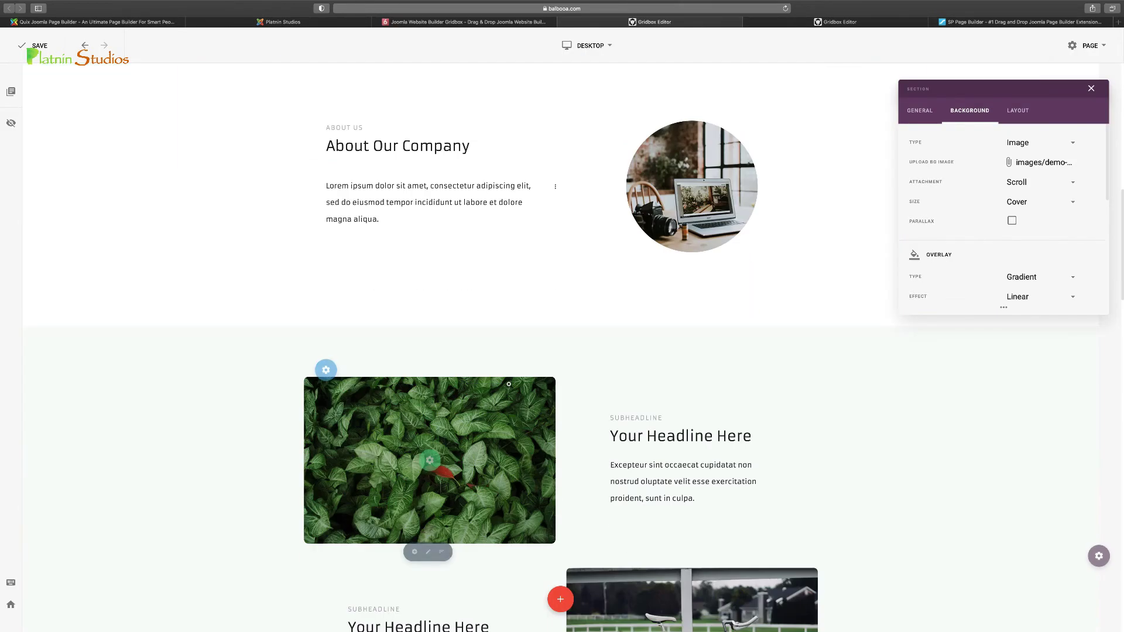
scroll(508, 383, "up", 10)
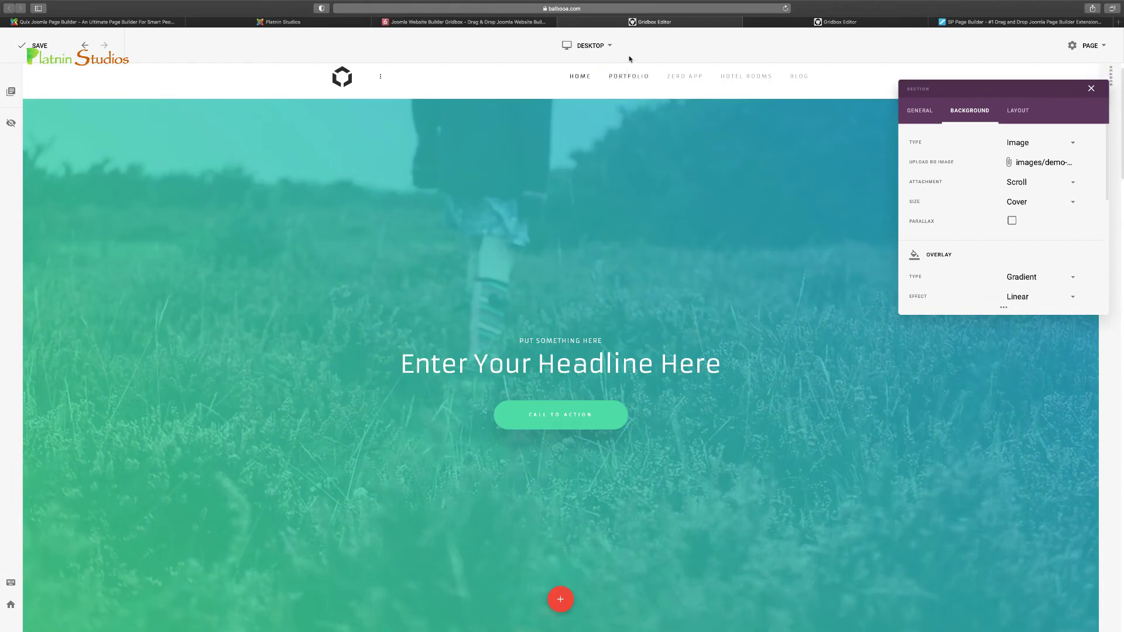
Preview the page in Laptop, Tablet Landscape, Tablet Portrait, Phone Landscape and Phone Portrait views, and return to Desktop
left_click(610, 49)
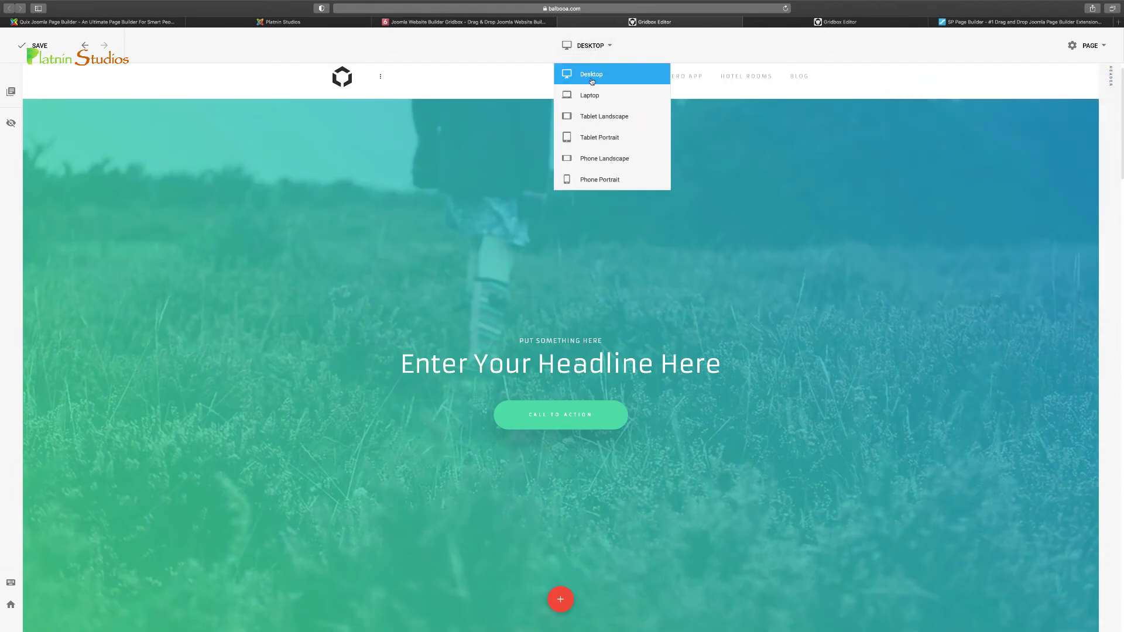
left_click(593, 95)
left_click(590, 45)
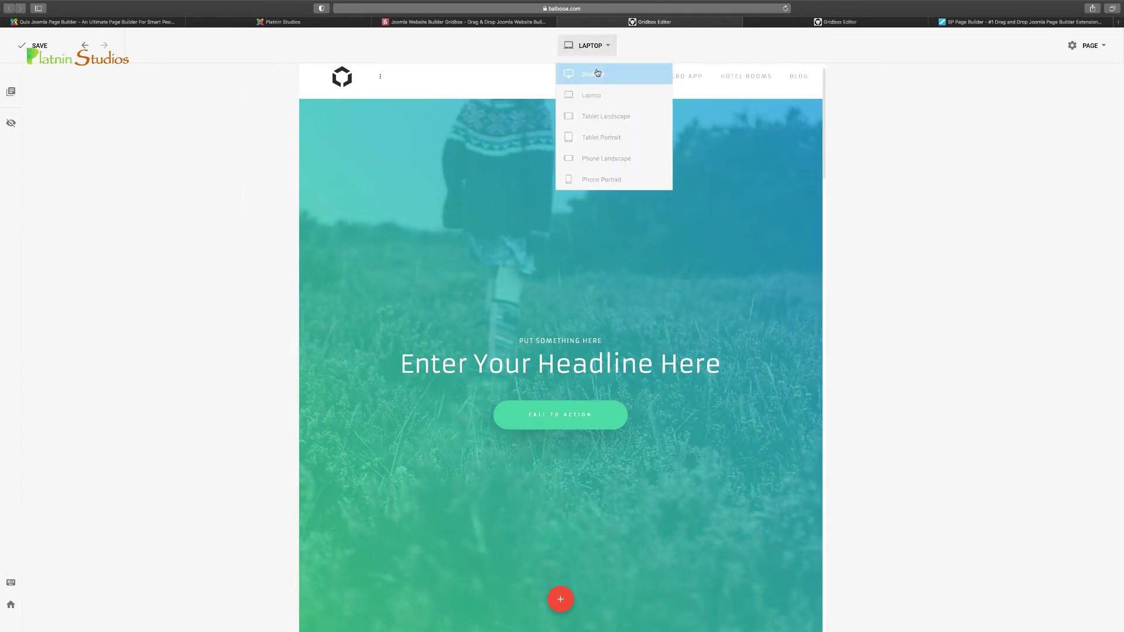
left_click(592, 117)
left_click(603, 45)
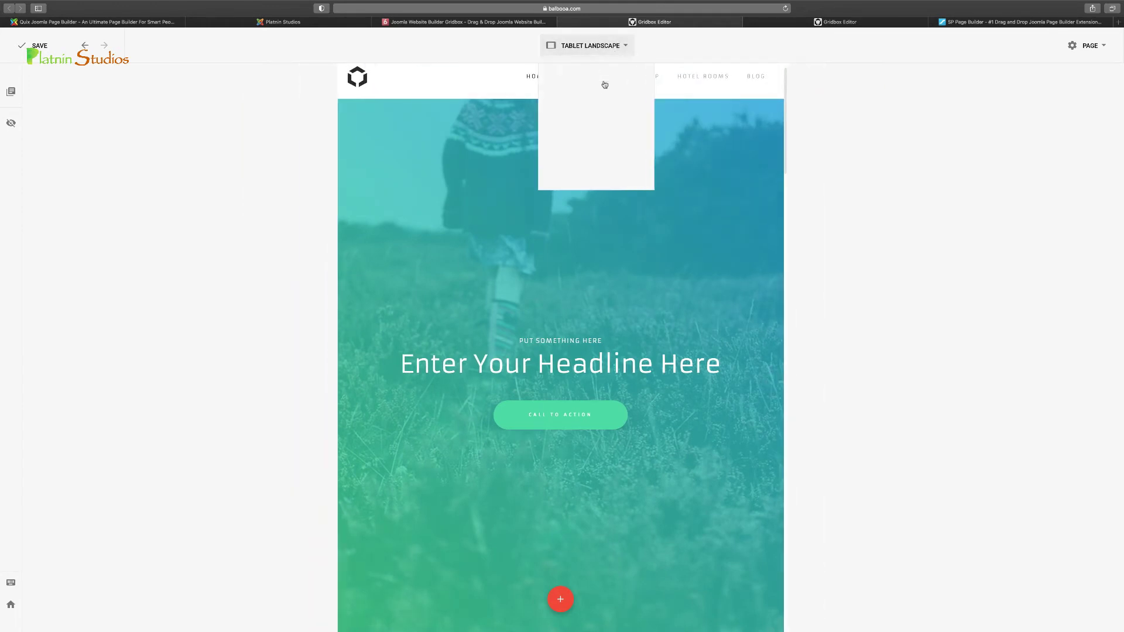
left_click(586, 141)
left_click(609, 45)
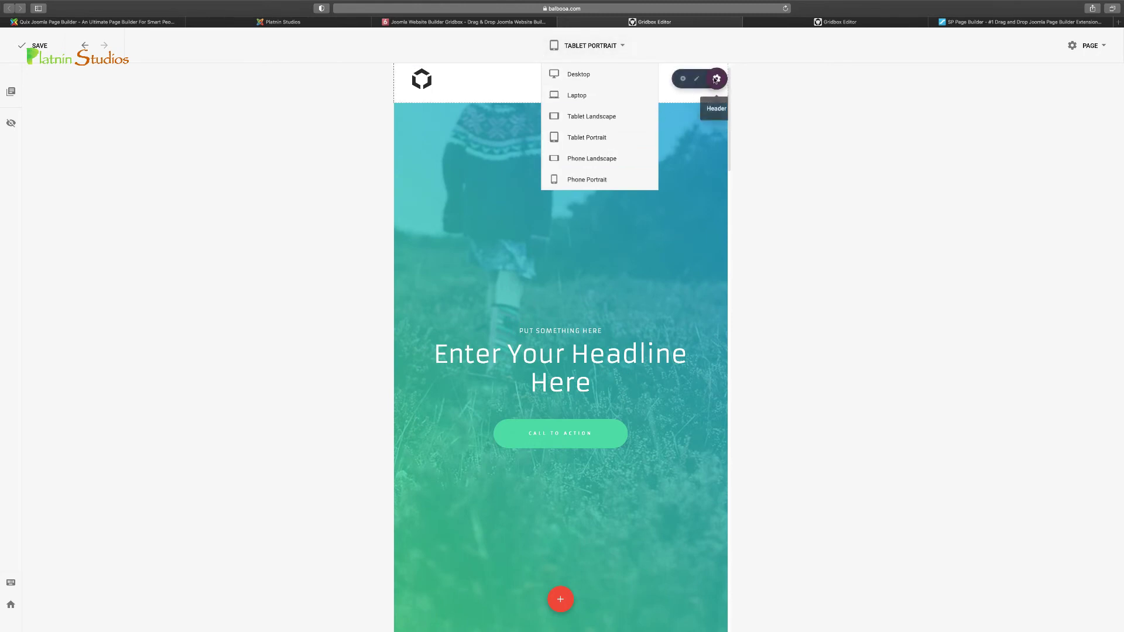
left_click(587, 159)
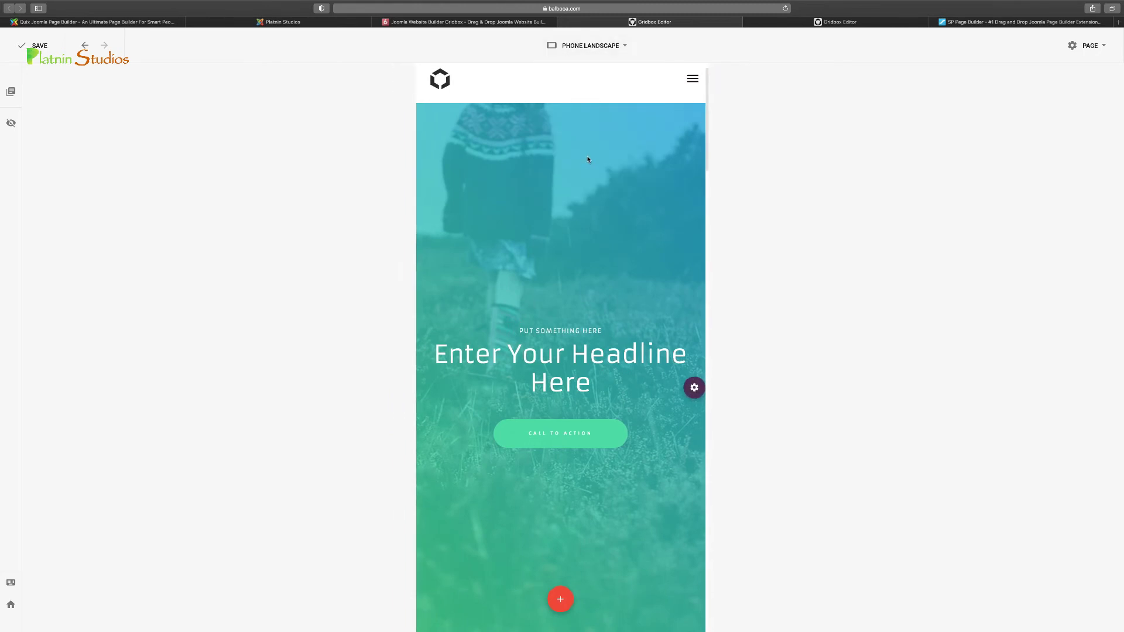
left_click(594, 48)
left_click(562, 177)
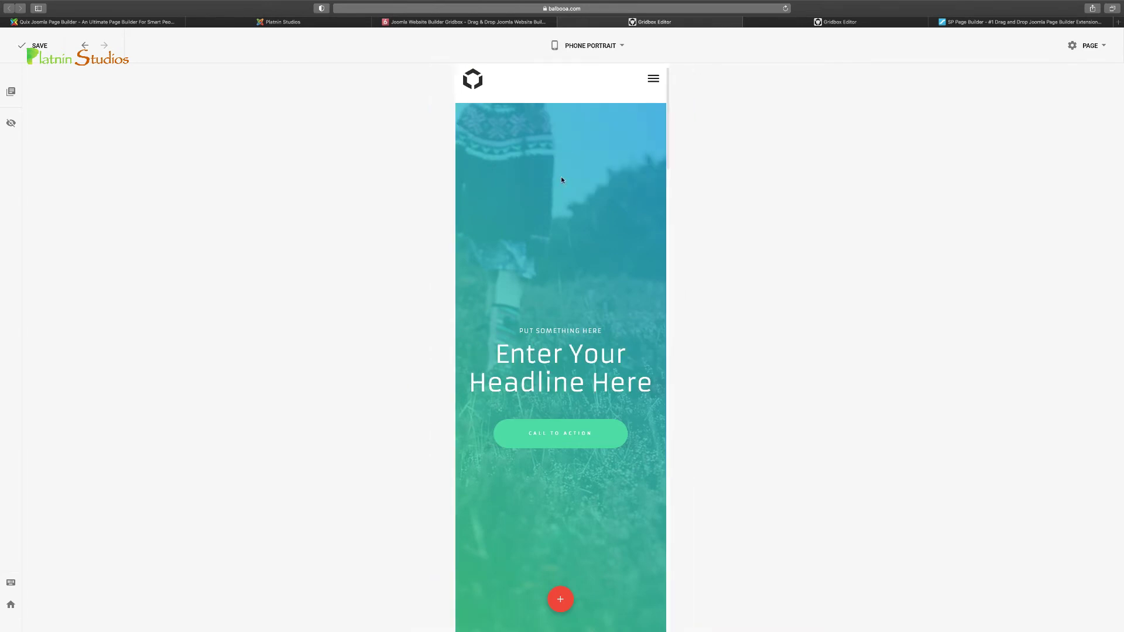
left_click(589, 45)
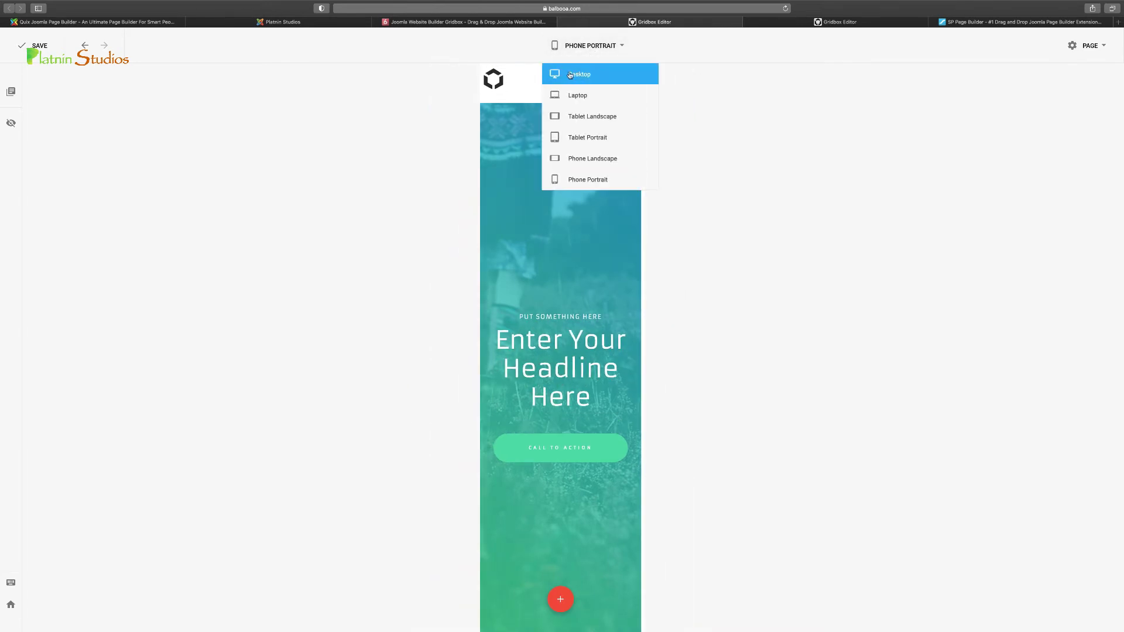
left_click(580, 75)
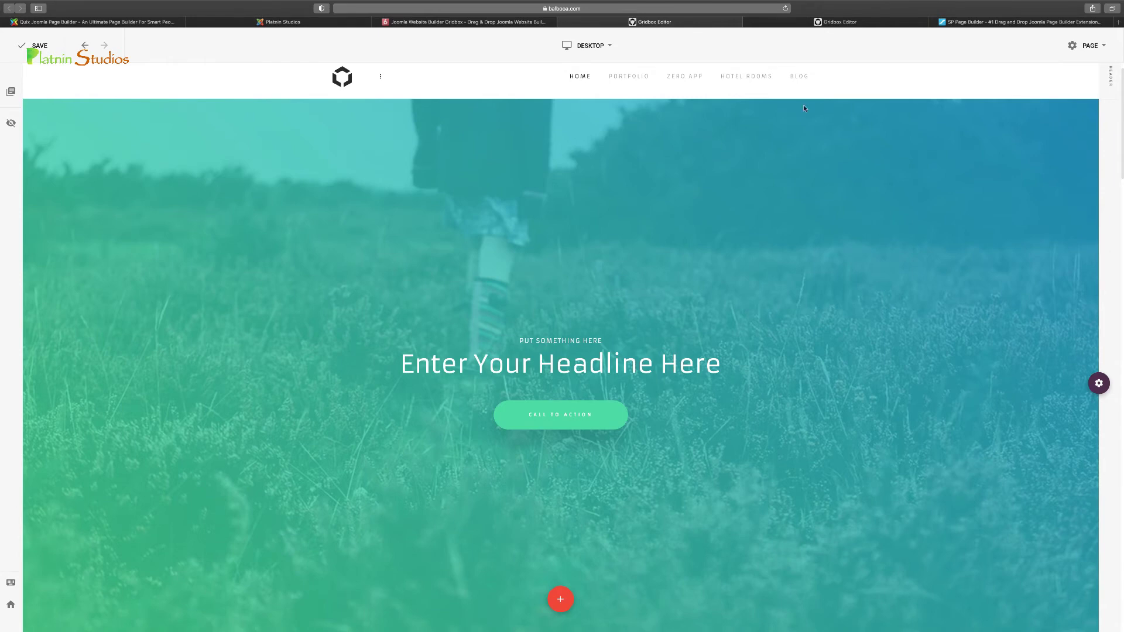
Open the page settings and review the general options and the publishing options for access and start date
left_click(1091, 47)
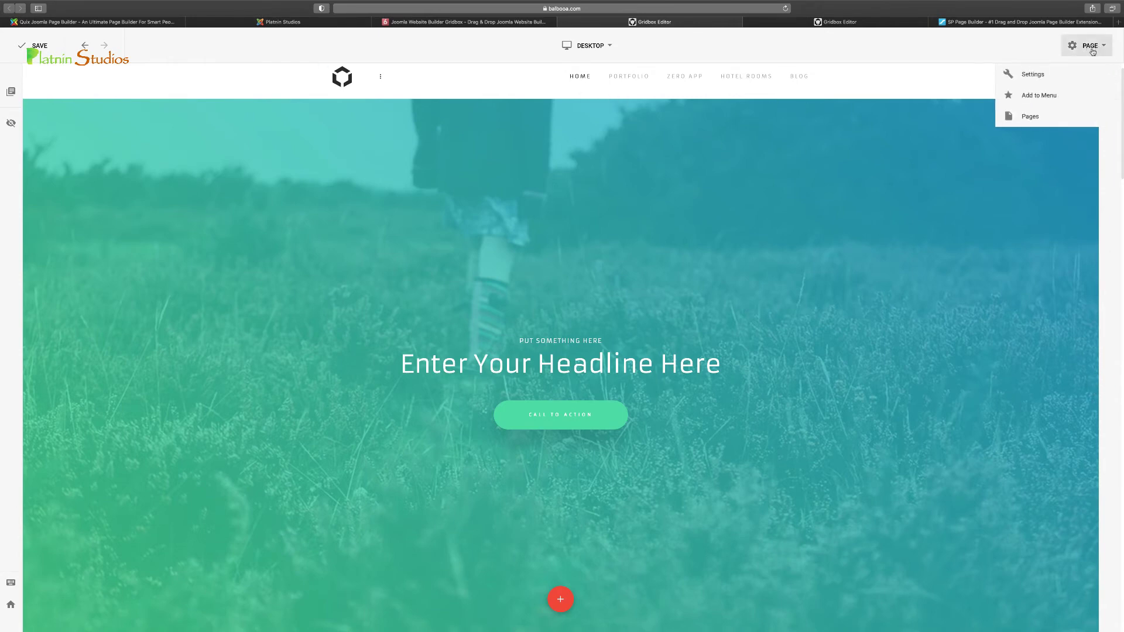
left_click(1032, 74)
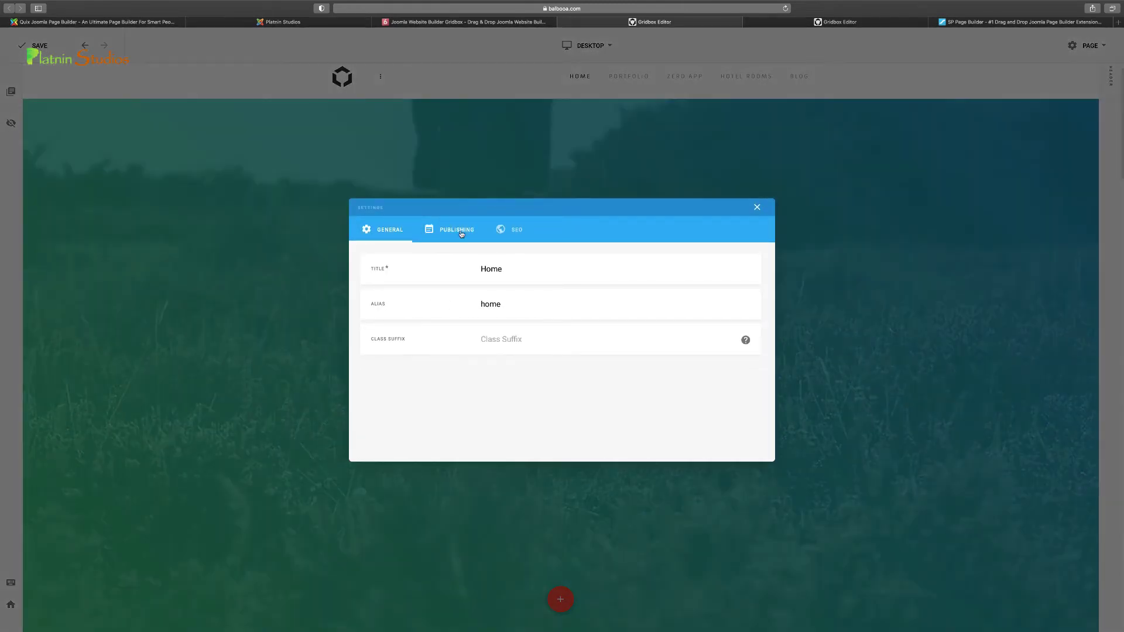
triple_click(583, 194)
left_click(588, 226)
left_click(460, 231)
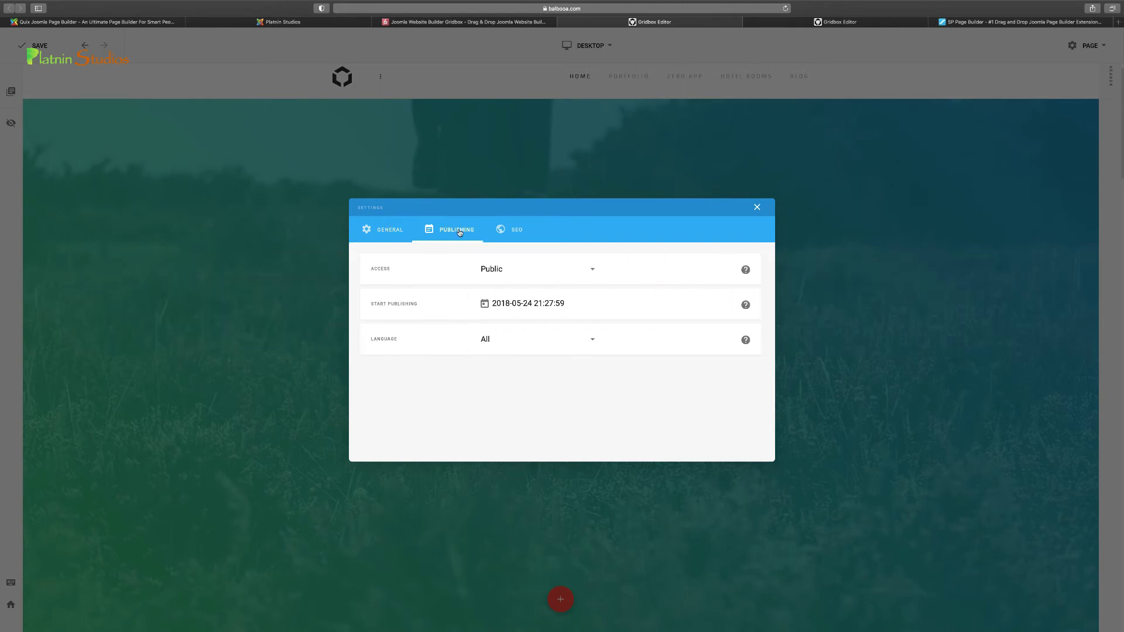
left_click(523, 271)
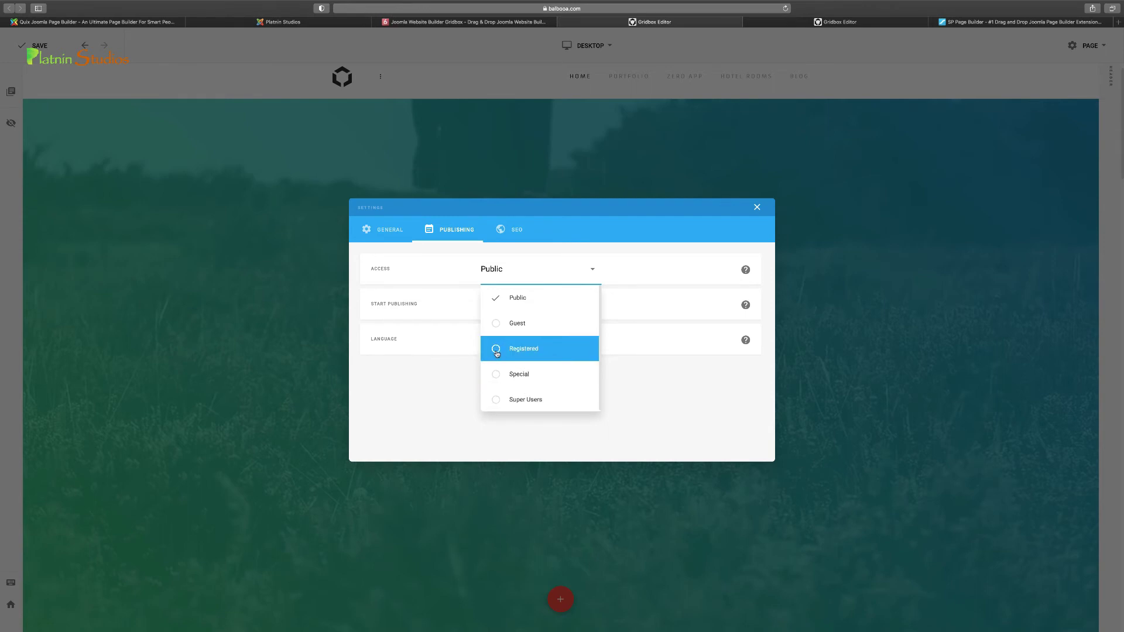
left_click(628, 258)
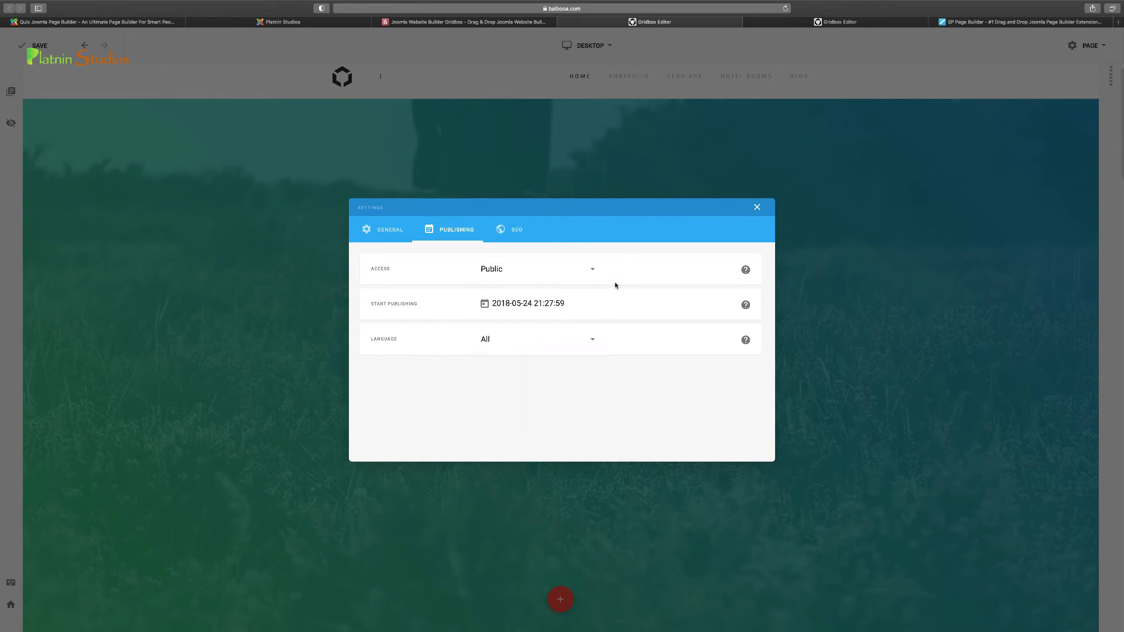
left_click(542, 303)
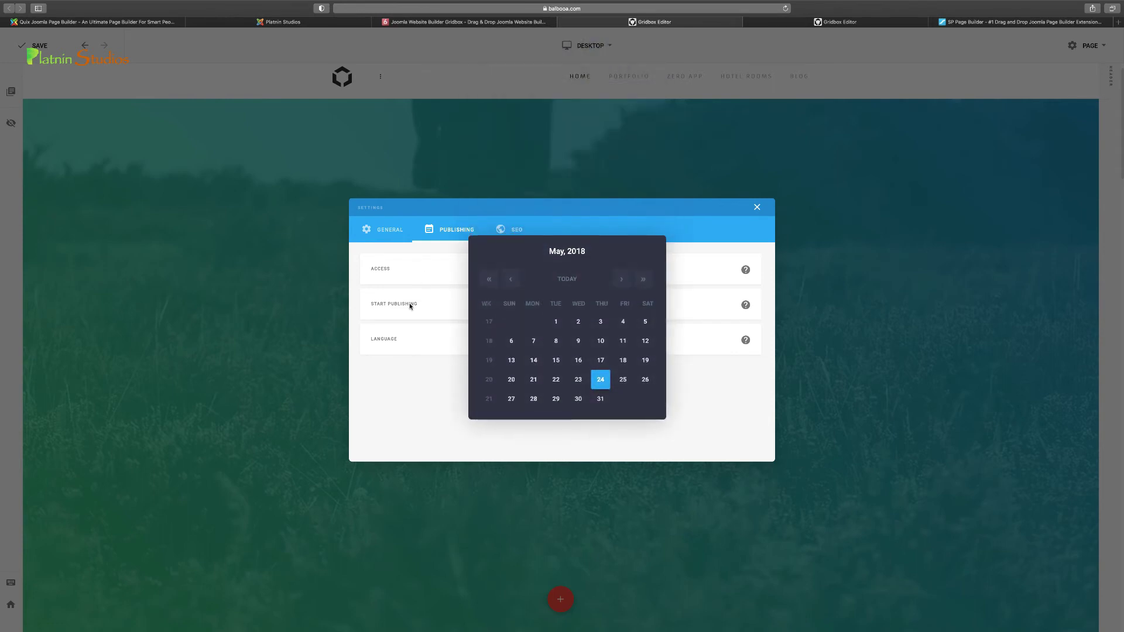
left_click(439, 299)
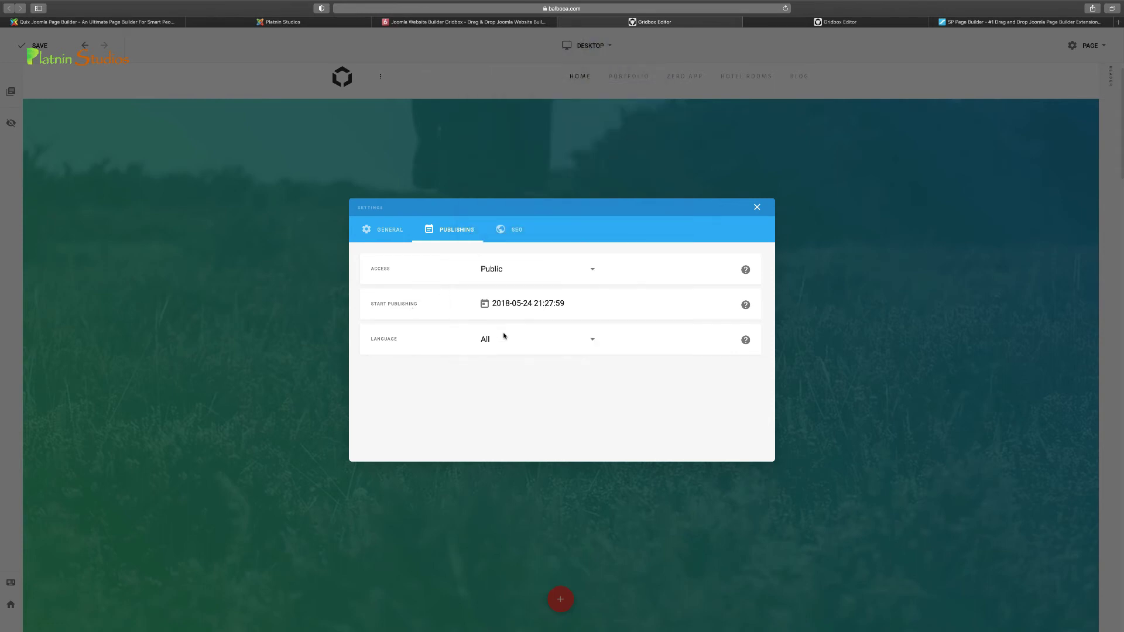
Set the page's SEO browser page title to "Page Title" and look at the available robots options
left_click(517, 234)
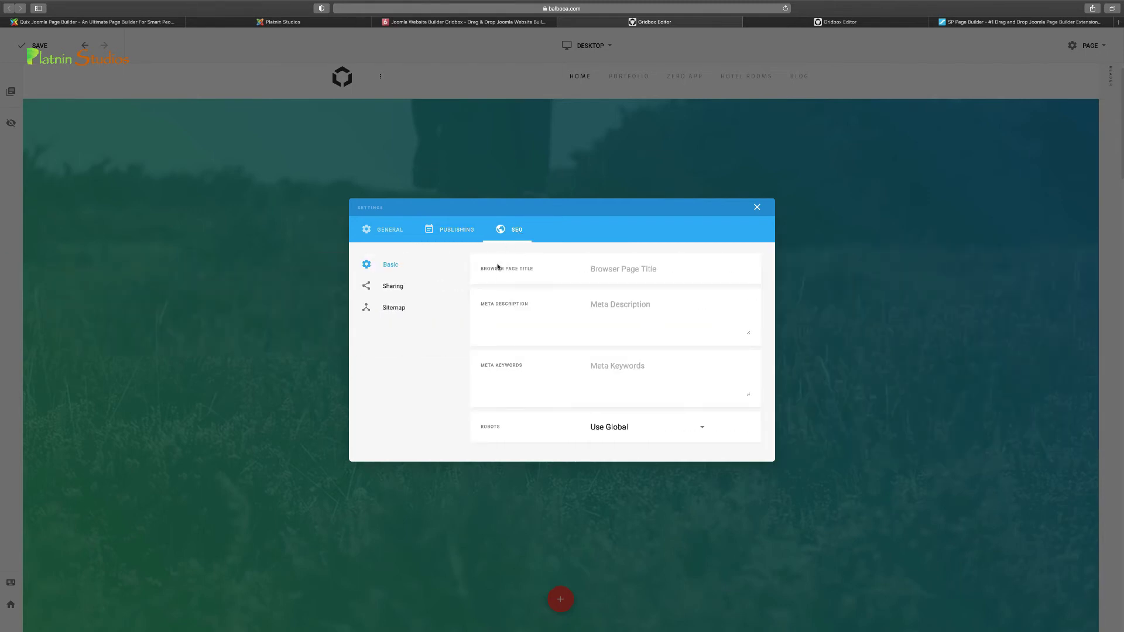
left_click(643, 271)
type("Page Title")
left_click(671, 432)
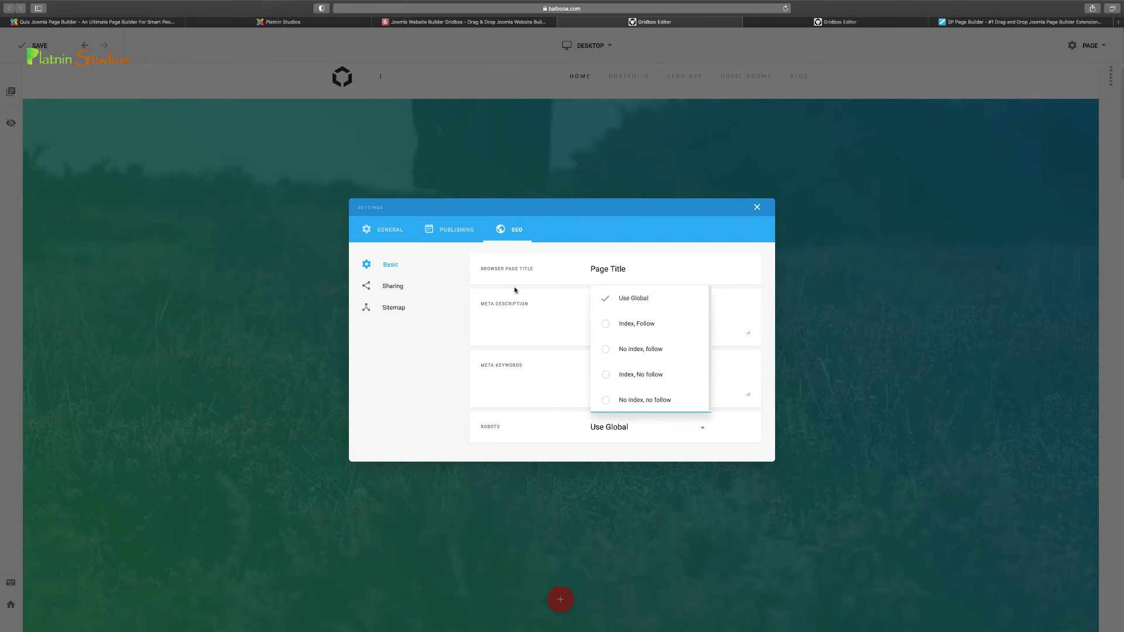
Set the page's social sharing image to demo-image-2.jpg, with title "Page Title" and description "The page description"
left_click(394, 291)
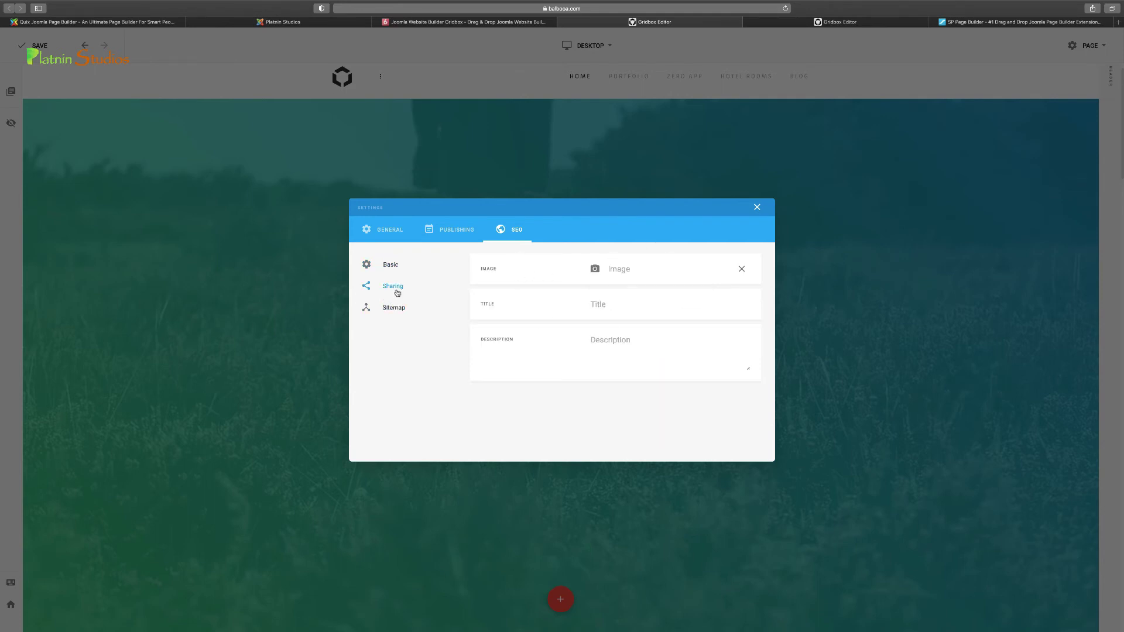
left_click(629, 271)
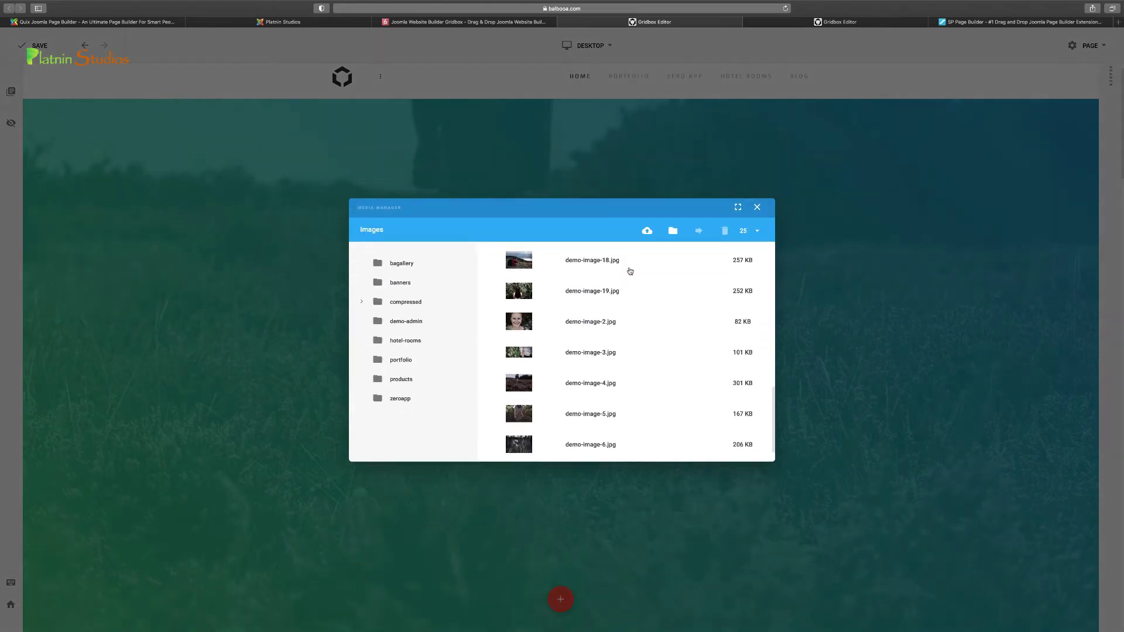
left_click(492, 323)
left_click(728, 427)
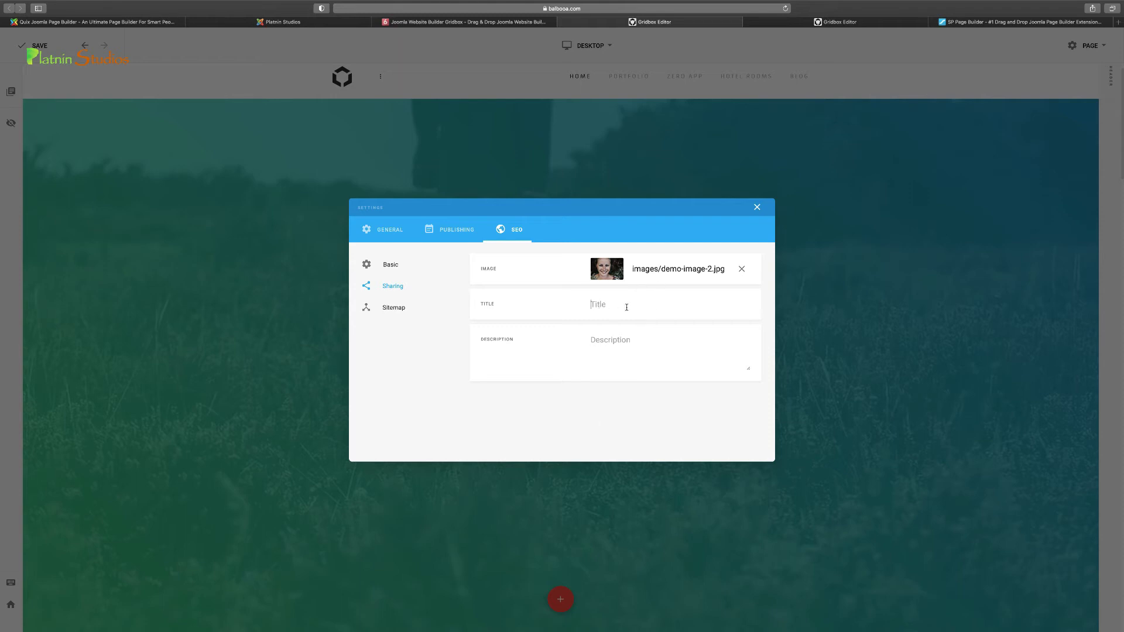
type("Page Title")
type("The page de")
type("scription")
Set the page's sitemap change frequency to Hourly and close the page settings
left_click(414, 310)
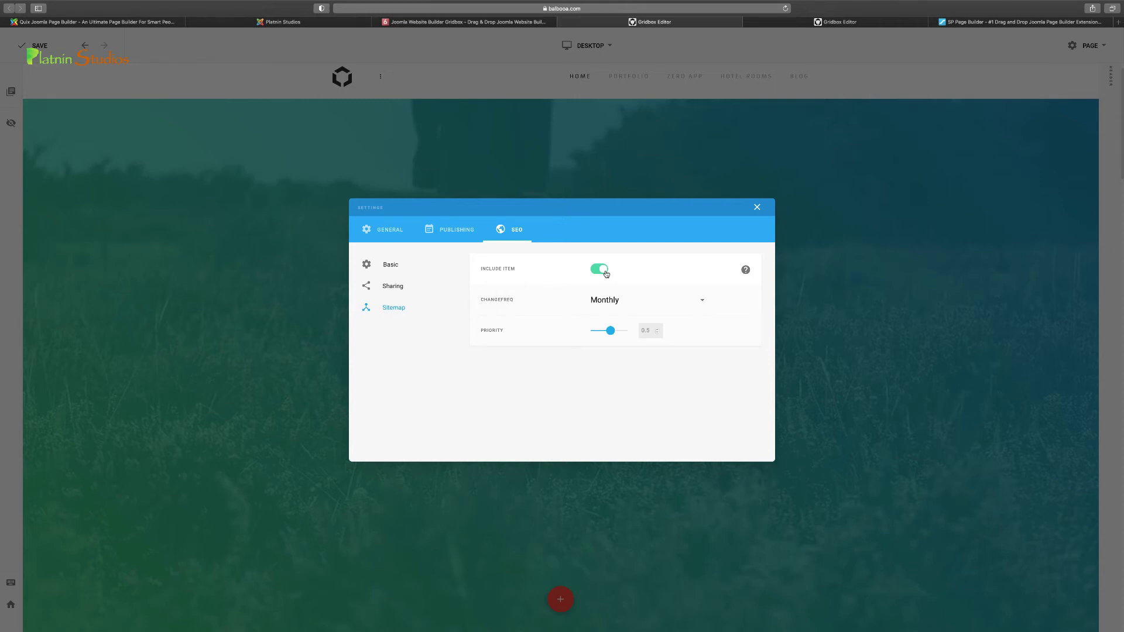
left_click(627, 304)
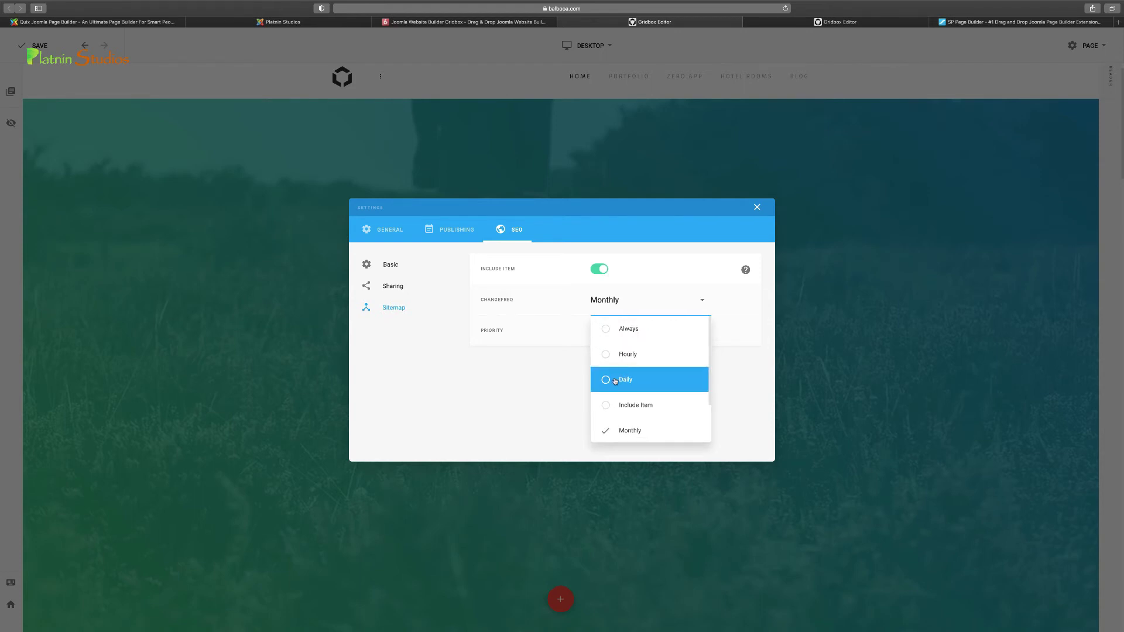
left_click(576, 381)
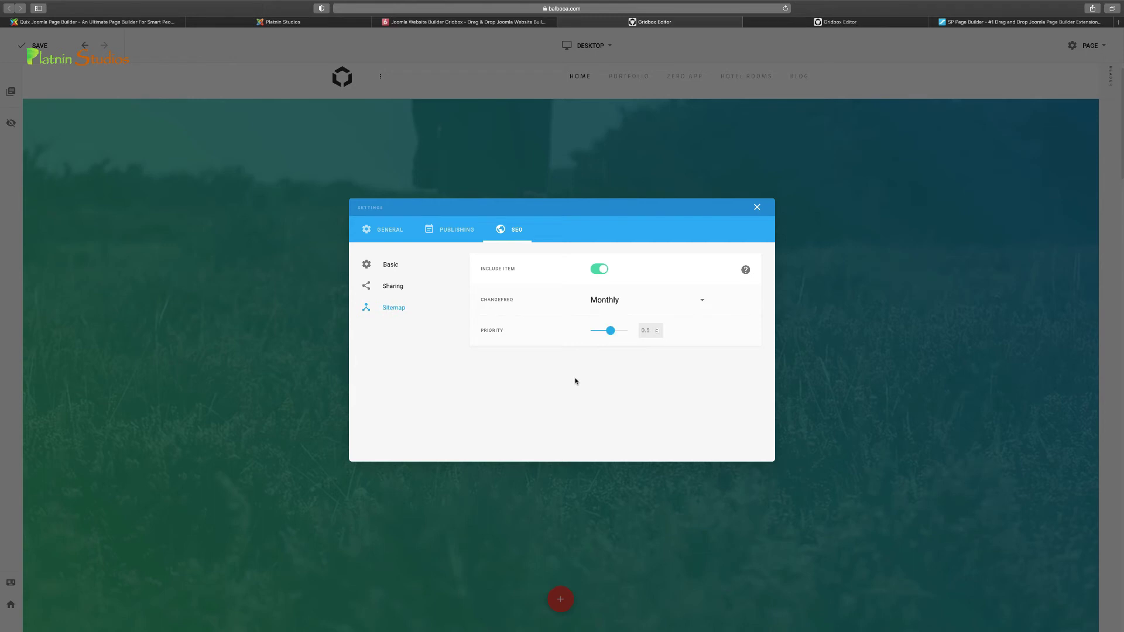
left_click(696, 301)
left_click(619, 355)
left_click(756, 208)
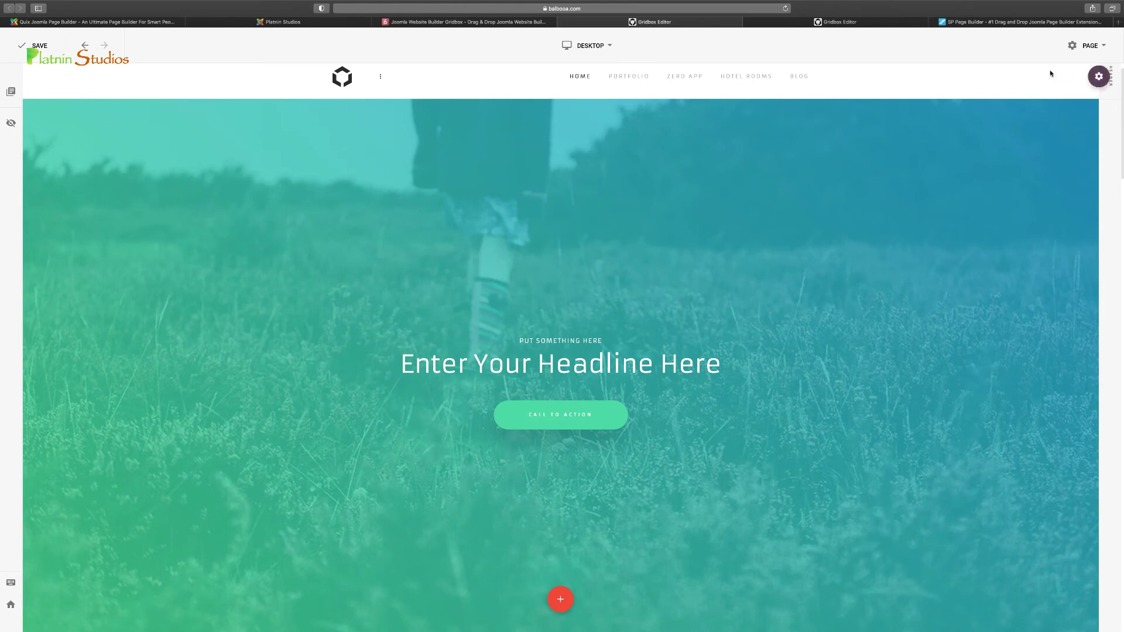
Open the page's Add to Menu options and look at the menus available for the new menu item
left_click(1078, 47)
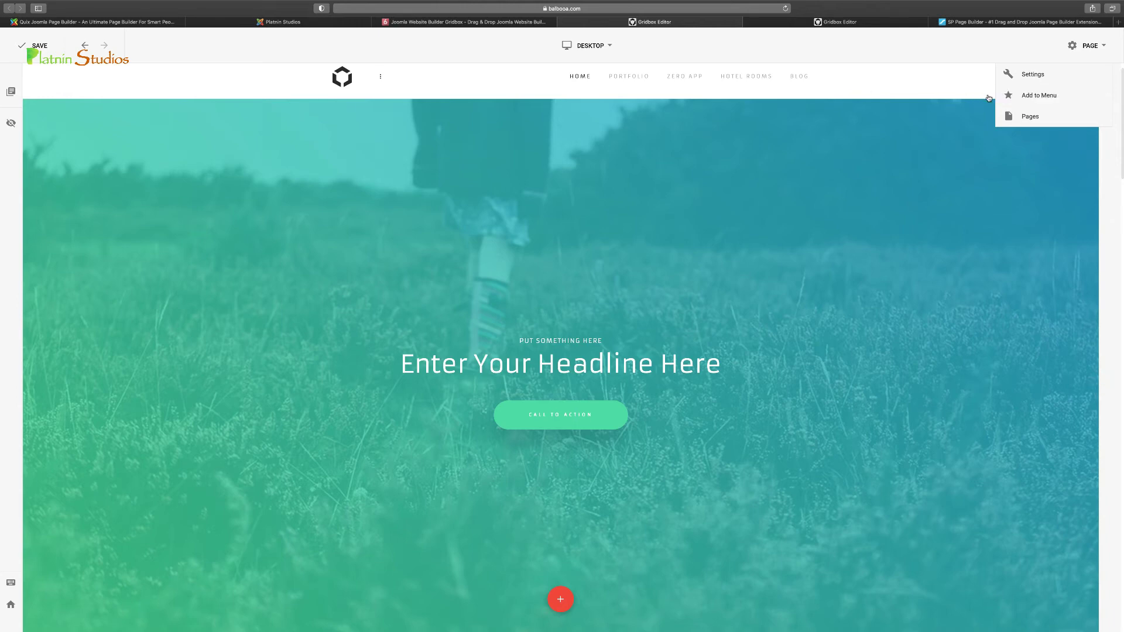
left_click(1101, 44)
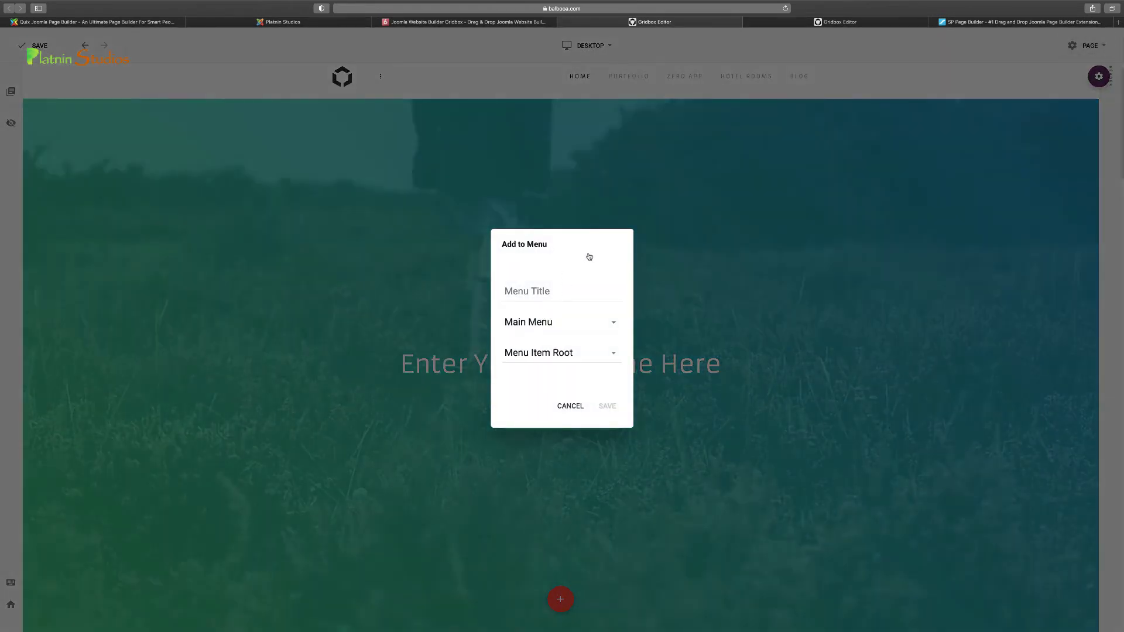
key("Escape")
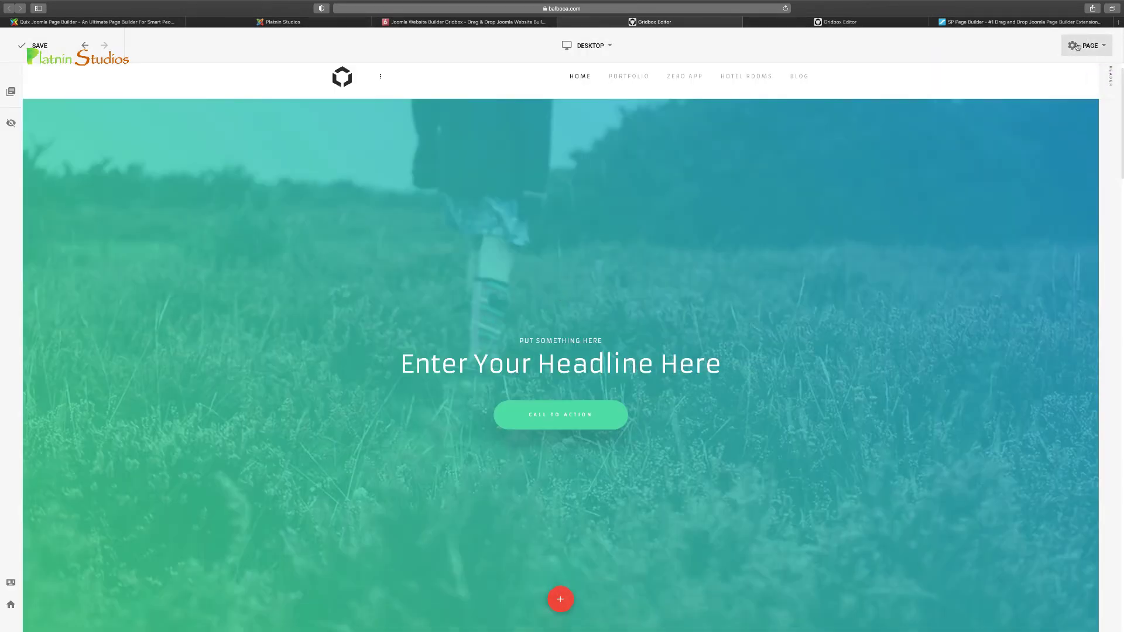
mouse_move(1082, 55)
left_click(1038, 94)
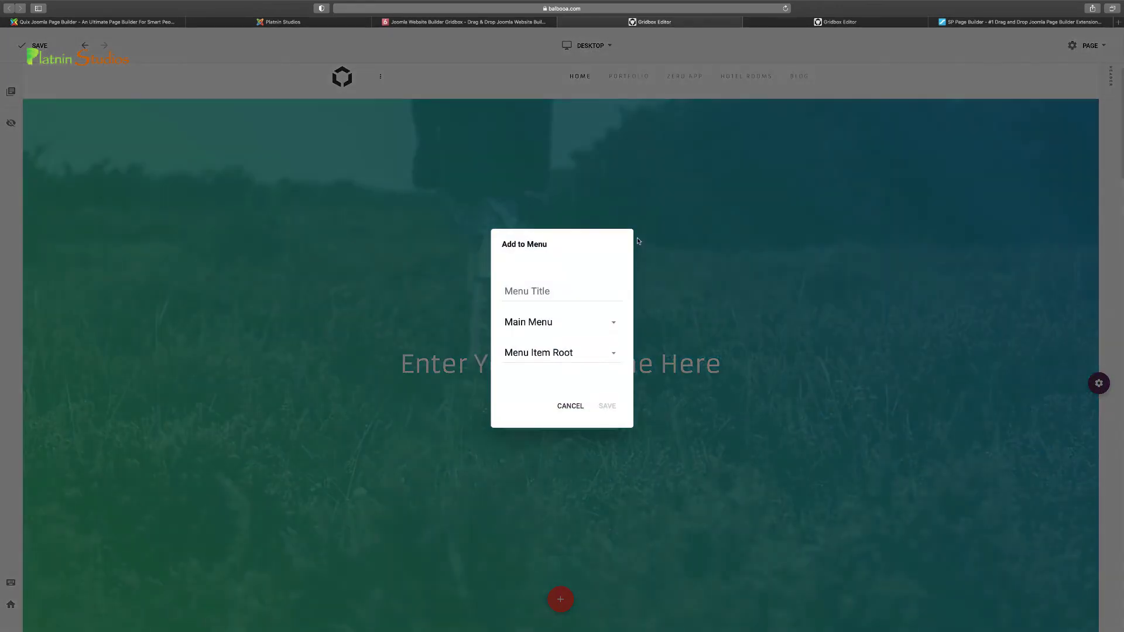
left_click(614, 327)
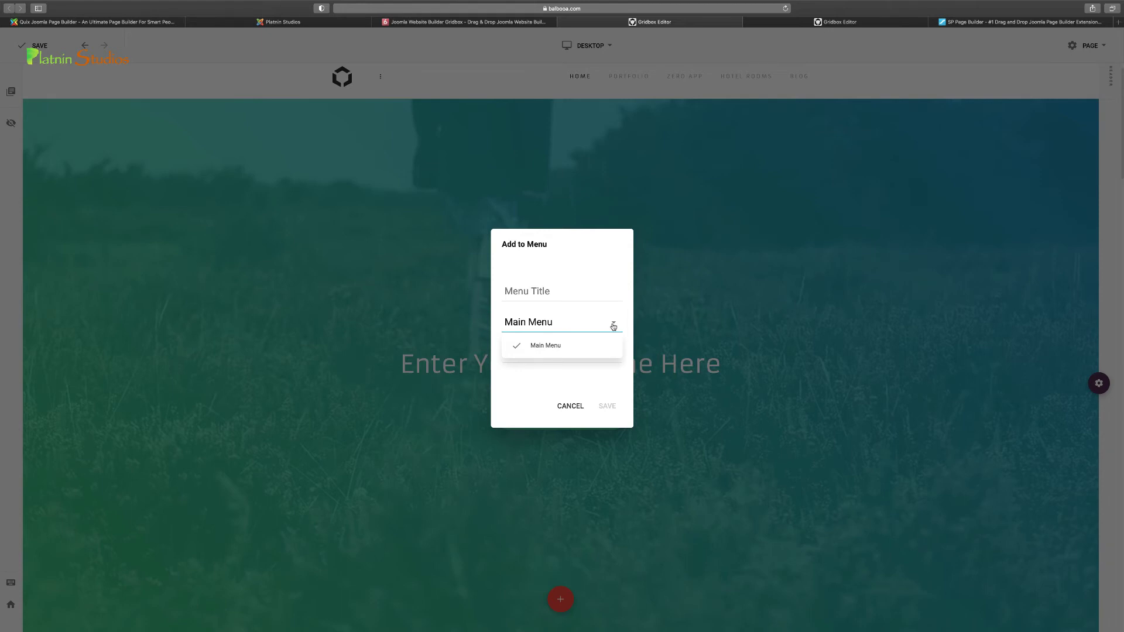
Enter "Page Title" as the menu title, review the possible parent items, and cancel adding the page to the menu
left_click(527, 291)
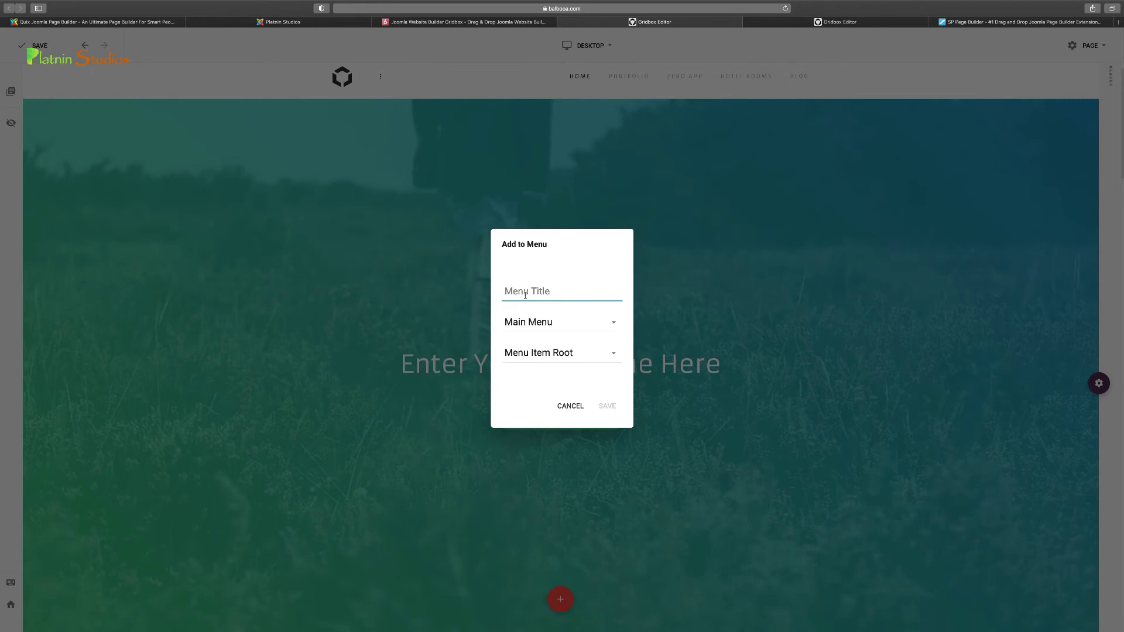
type("Page B")
key("BackSpace")
type("Title")
left_click(614, 353)
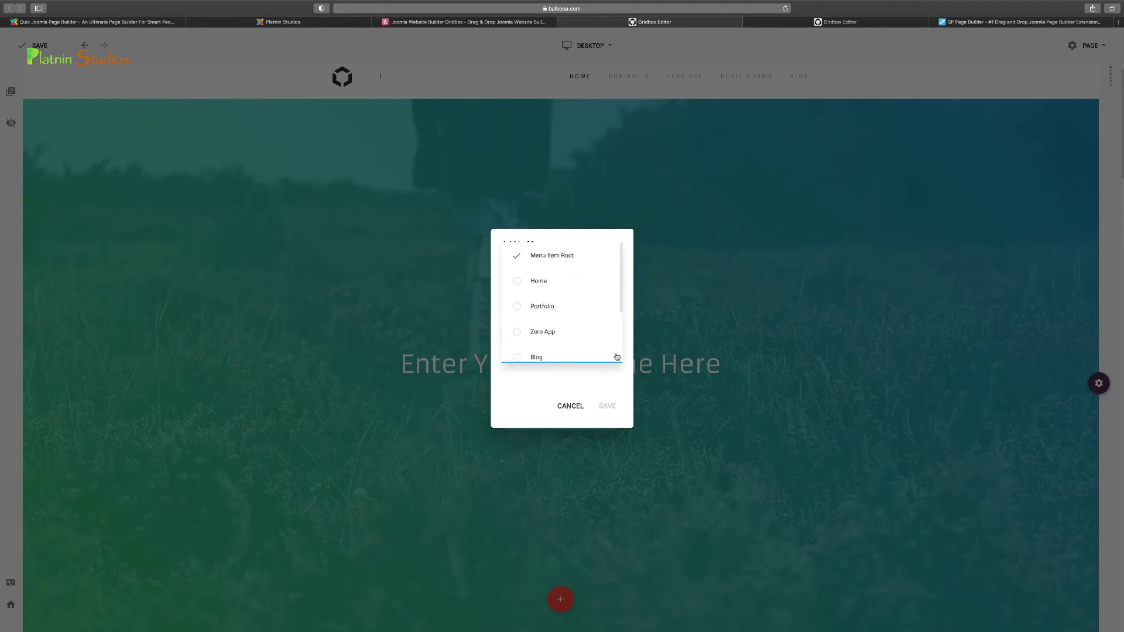
left_click(522, 383)
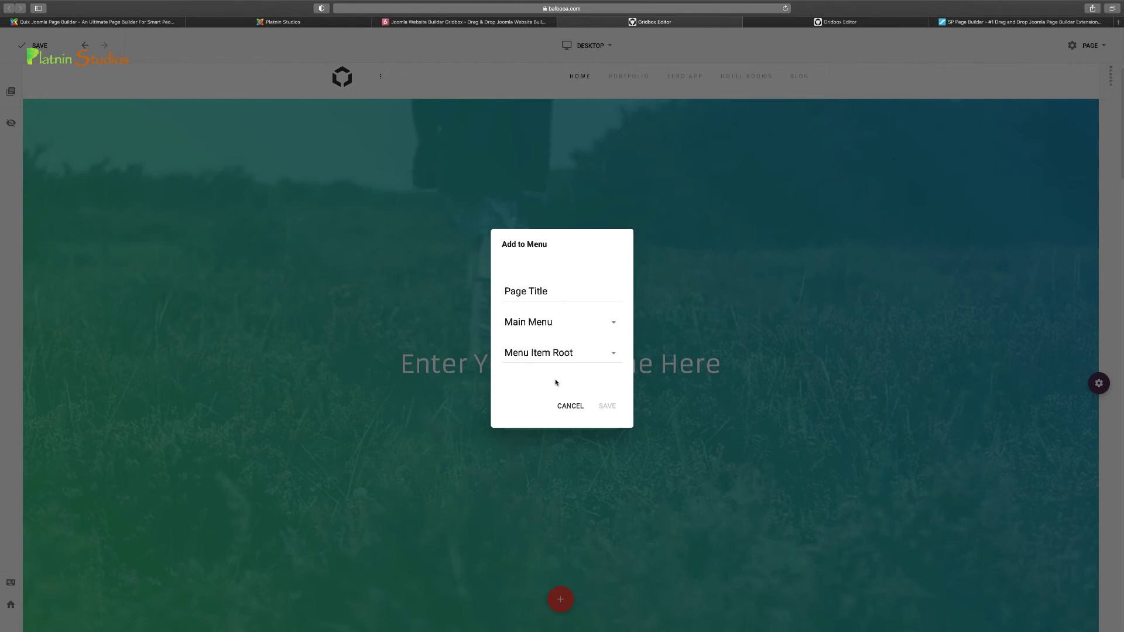
left_click(570, 405)
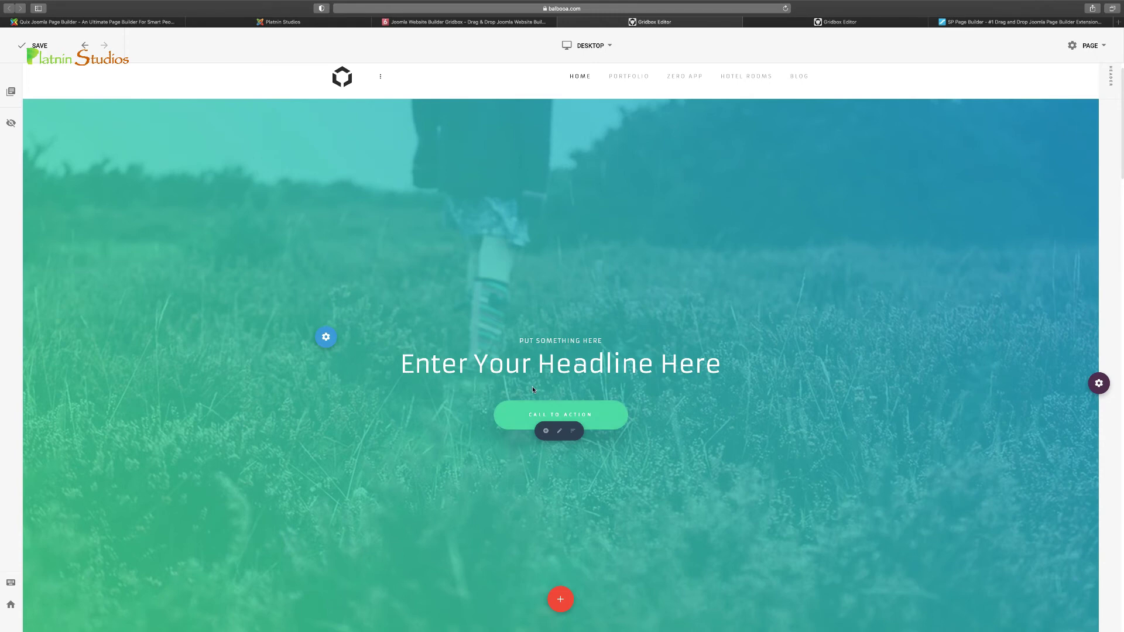
Review the editor's list of keyboard shortcuts and close it
scroll(449, 359, "down", 2)
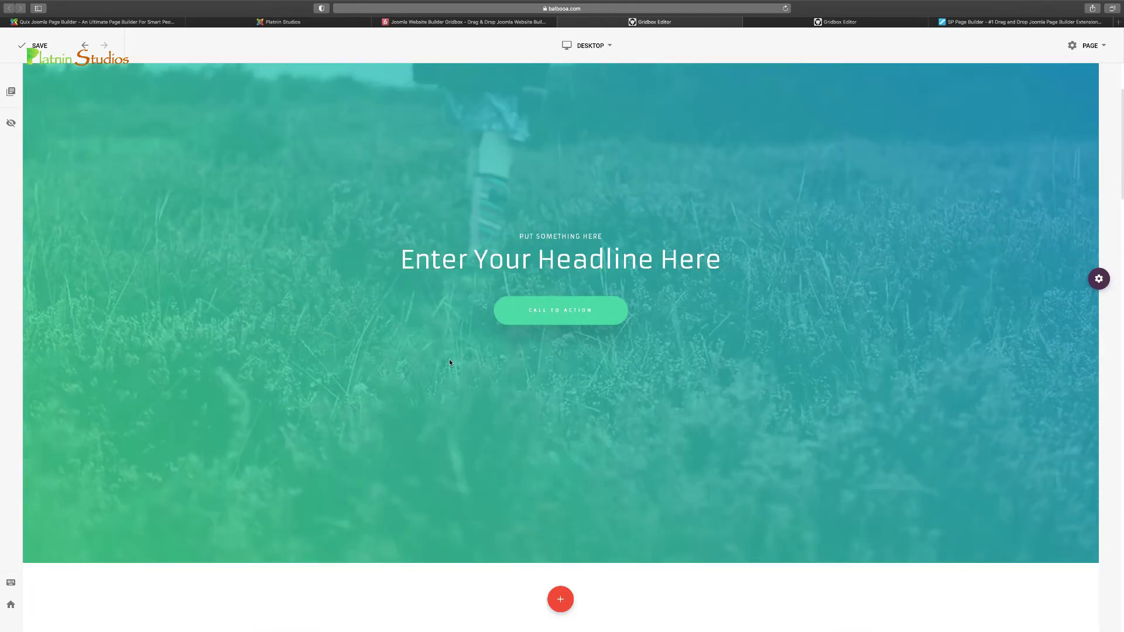
left_click(11, 583)
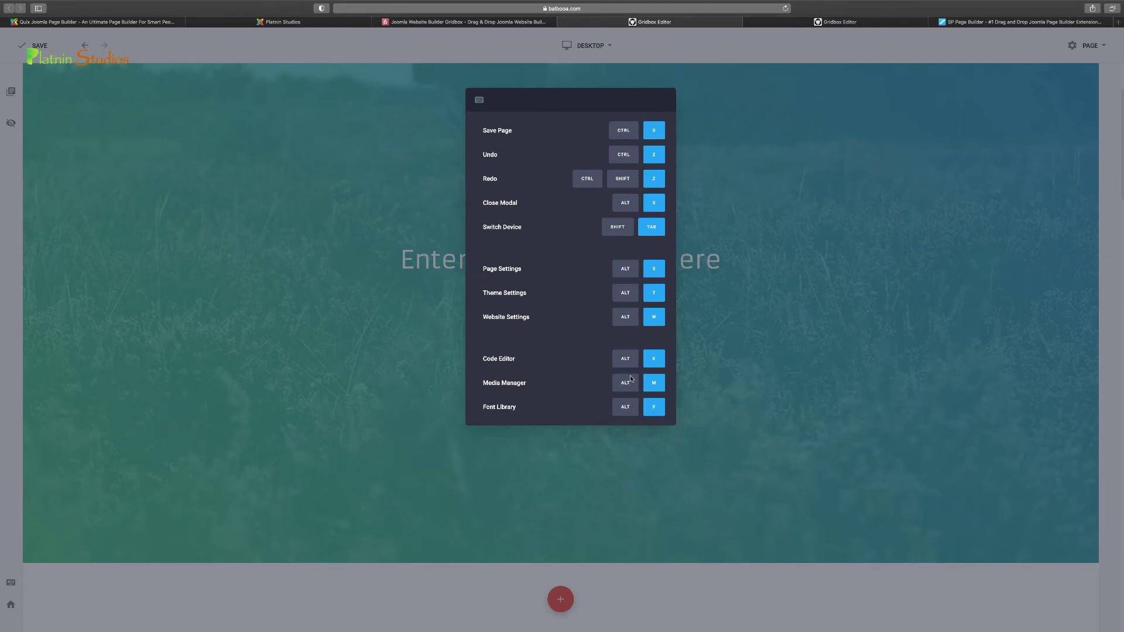
left_click(735, 40)
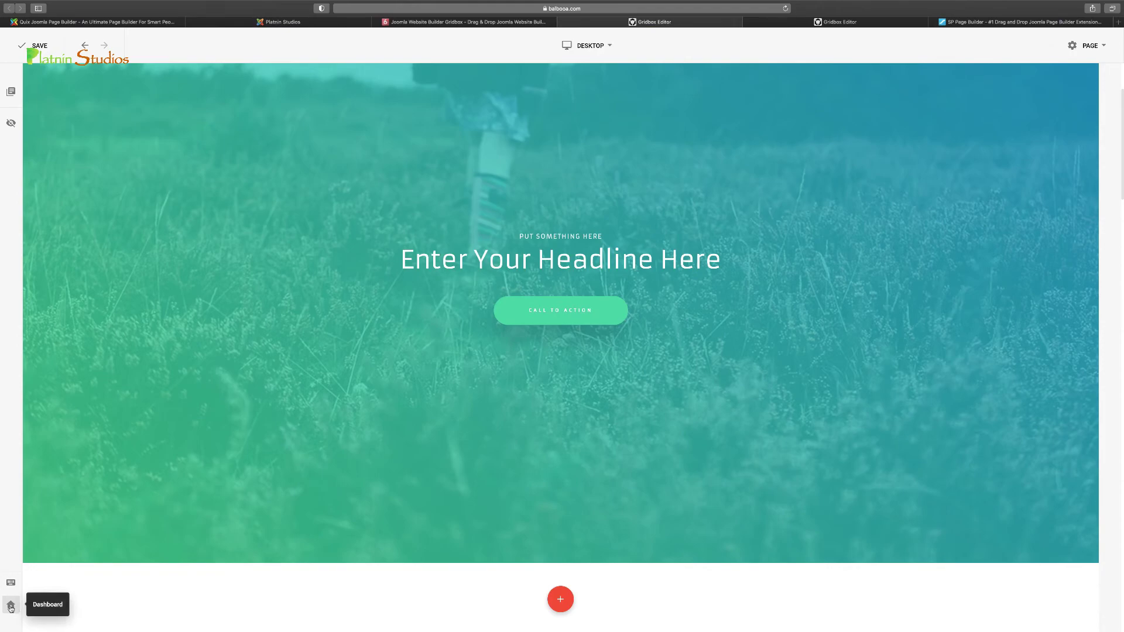
Open the dashboard from the page editor and log in to the Joomla administration with the prefilled demo credentials
left_click(11, 606)
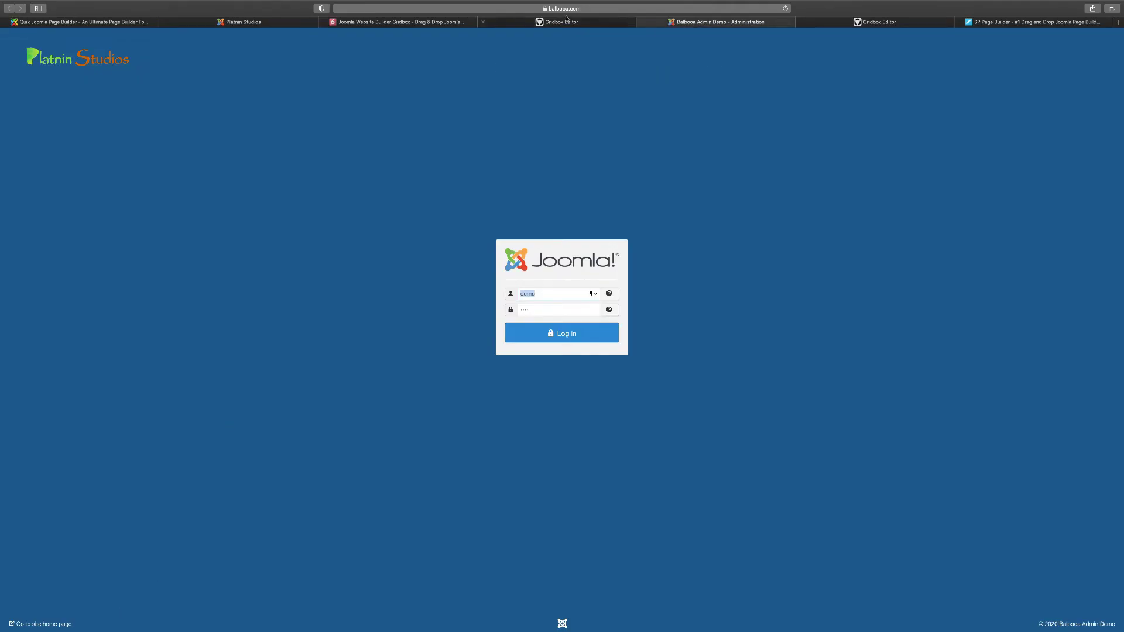
key("ctrl+shift+Tab")
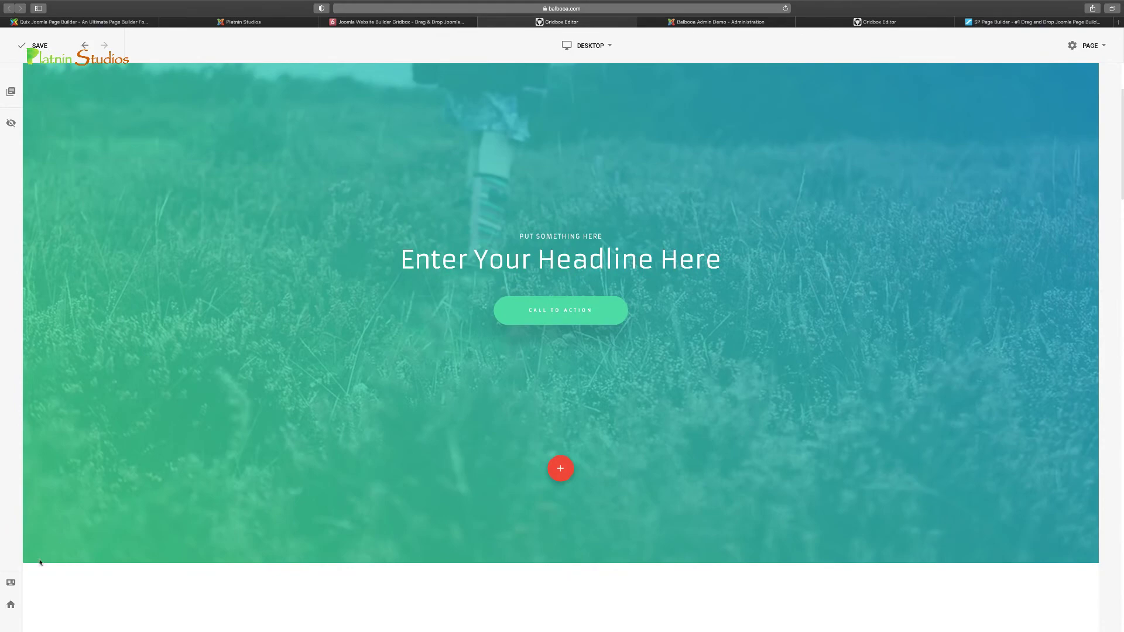
left_click(692, 23)
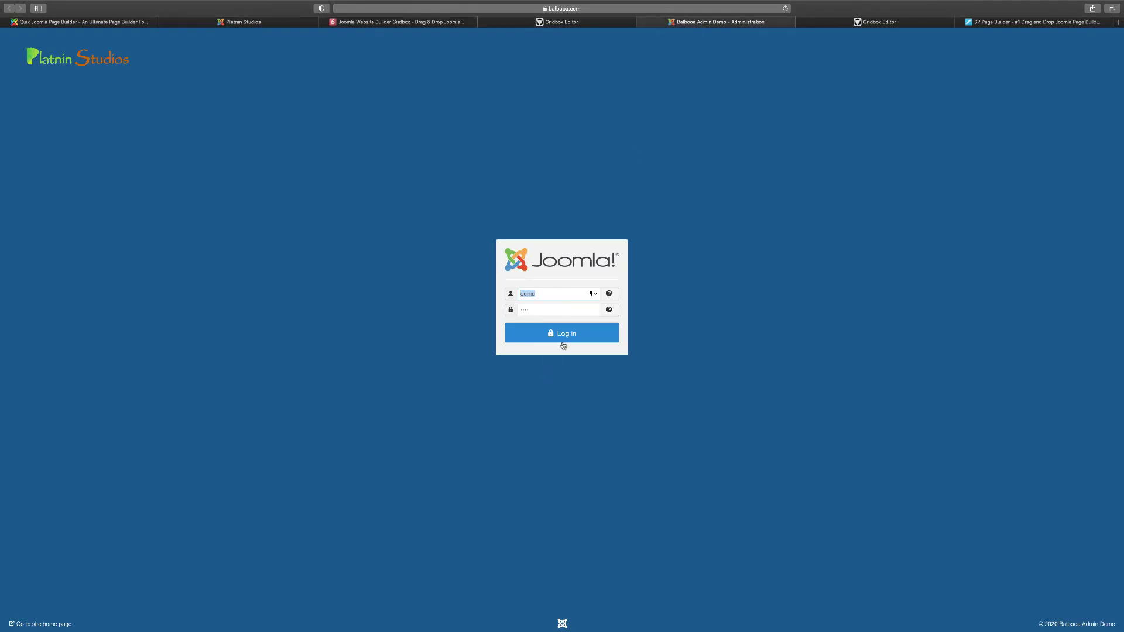
left_click(563, 343)
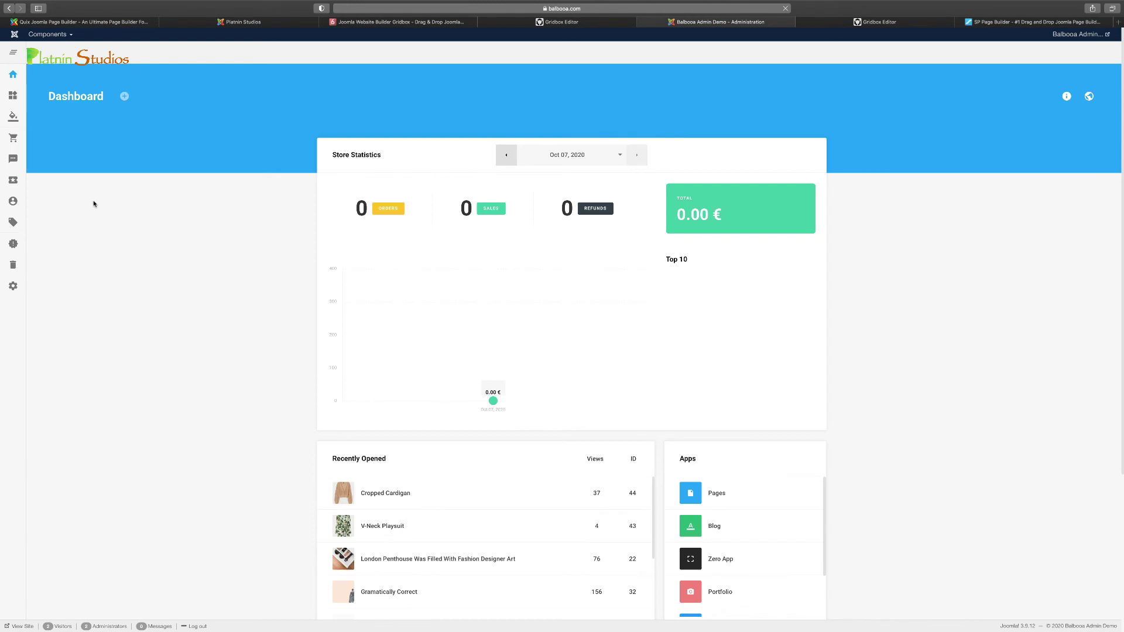
Go to the Products app and open the Cropped Cardigan product for editing
mouse_move(13, 94)
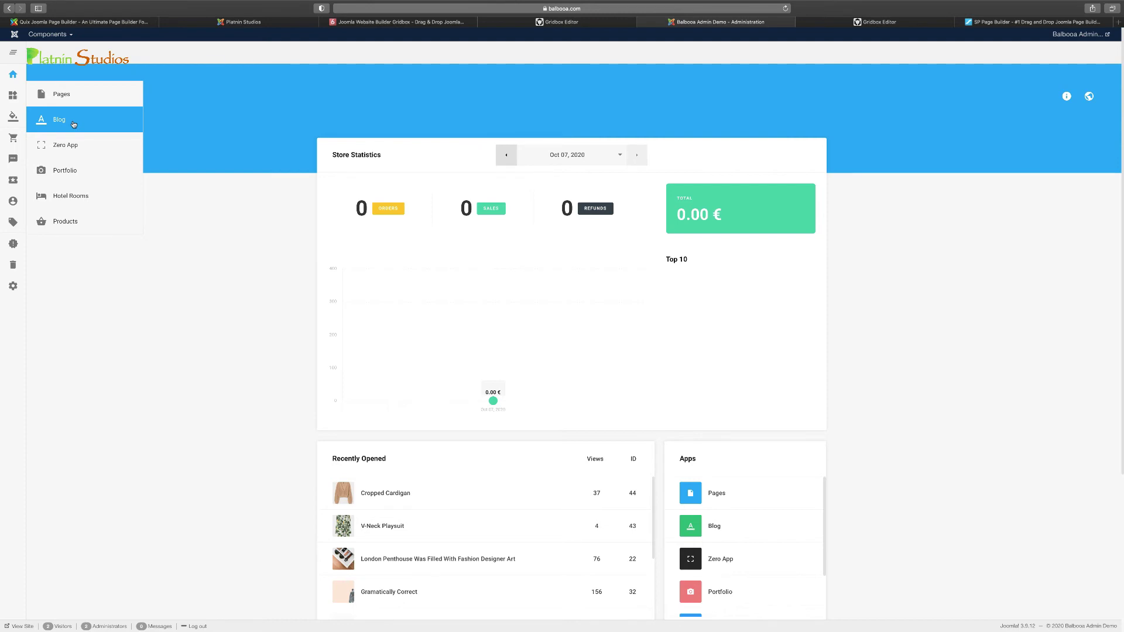
left_click(77, 225)
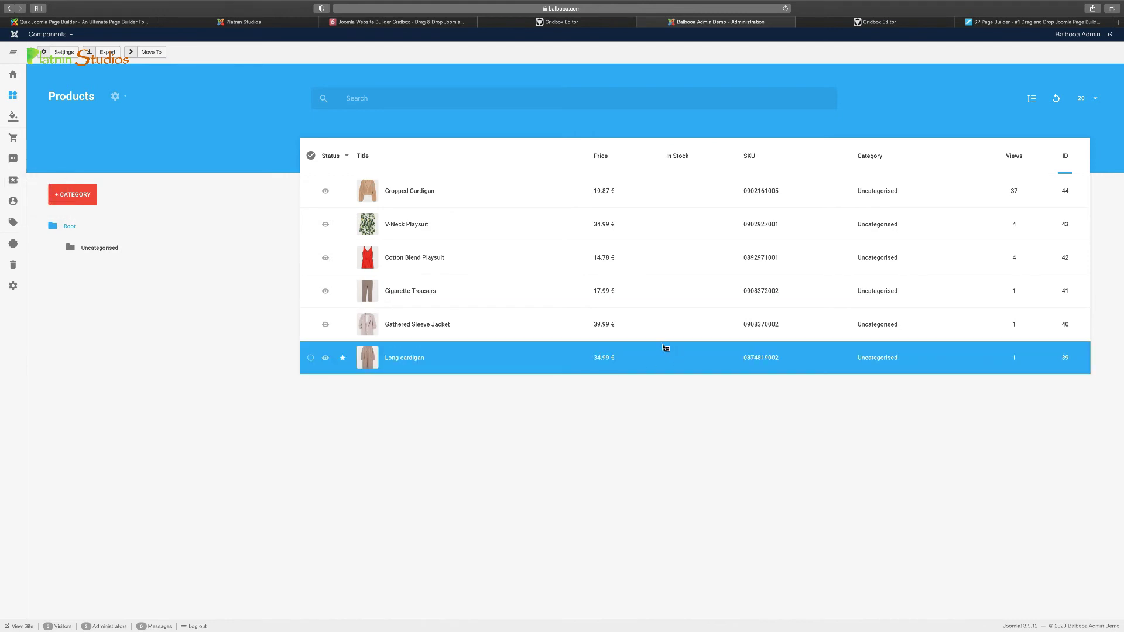
left_click(398, 192)
mouse_move(618, 26)
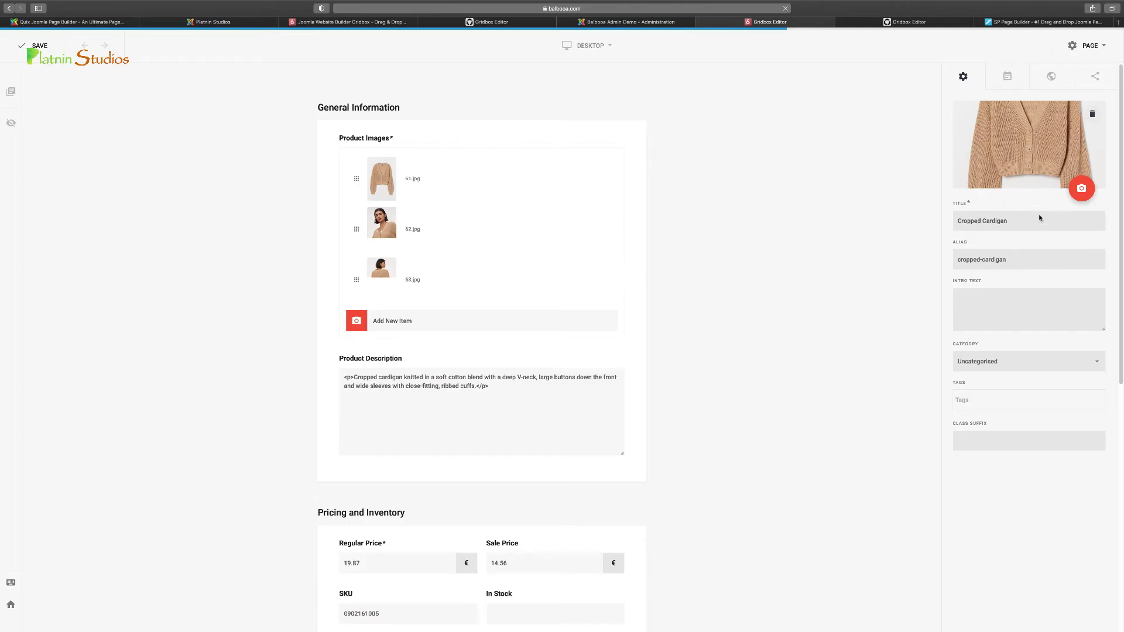
Examine the product's pricing, SKU, stock, badge and variation fields, along with its images and description
scroll(410, 504, "down", 4)
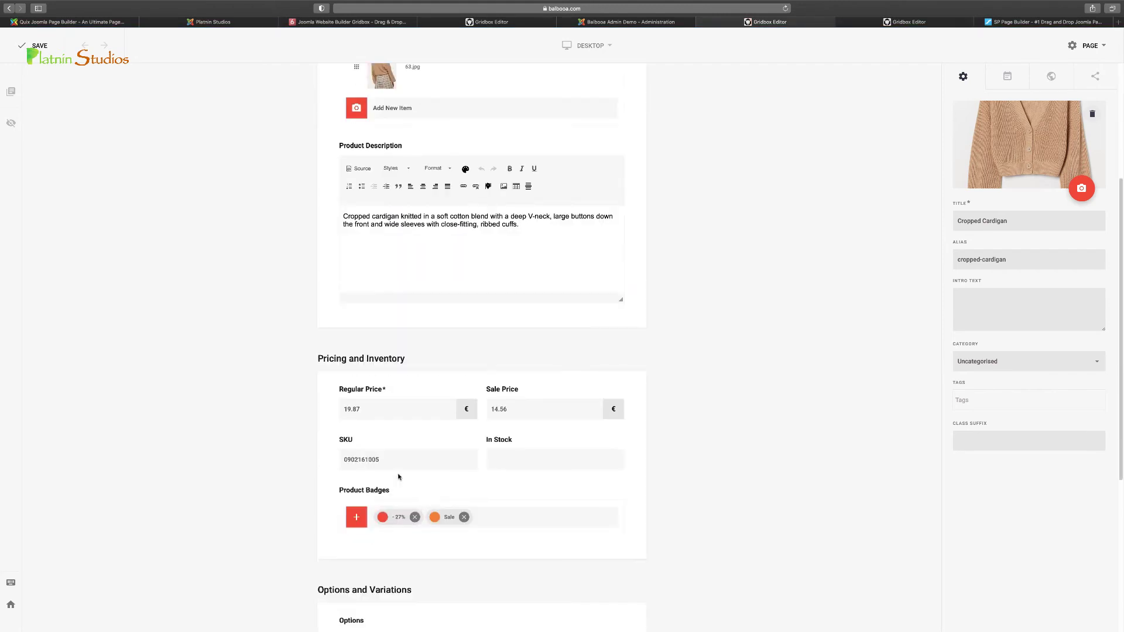
left_click(577, 406)
left_click(396, 461)
left_click(533, 459)
scroll(562, 524, "down", 5)
scroll(659, 504, "up", 7)
scroll(661, 503, "up", 2)
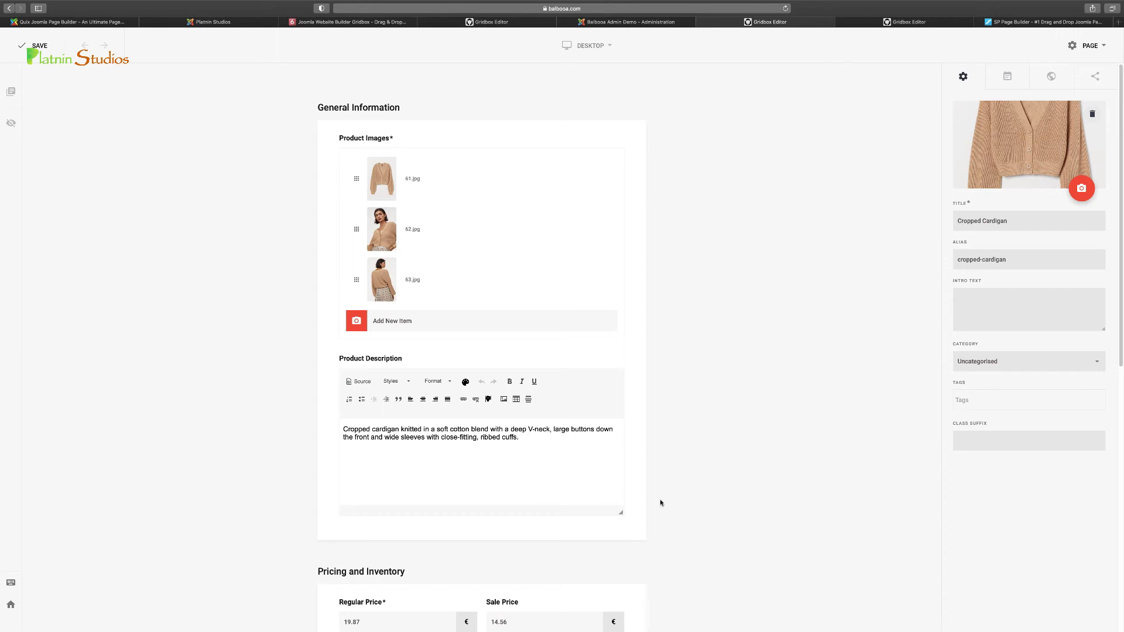
Return to the Products list in the administration and look over the available Gridbox apps
left_click(601, 22)
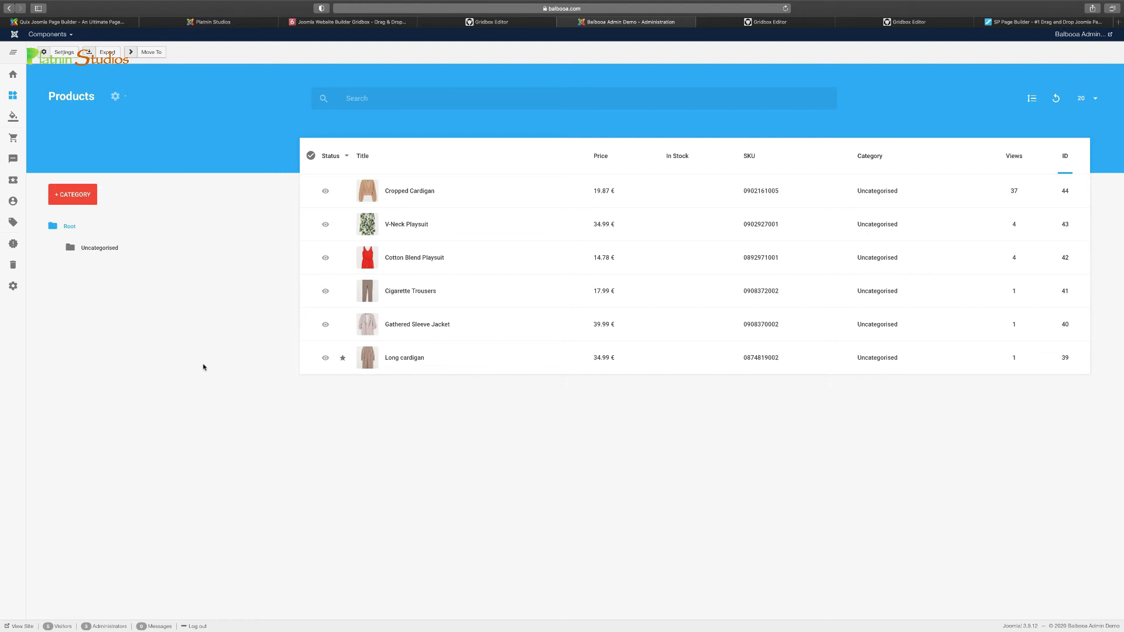
left_click(16, 97)
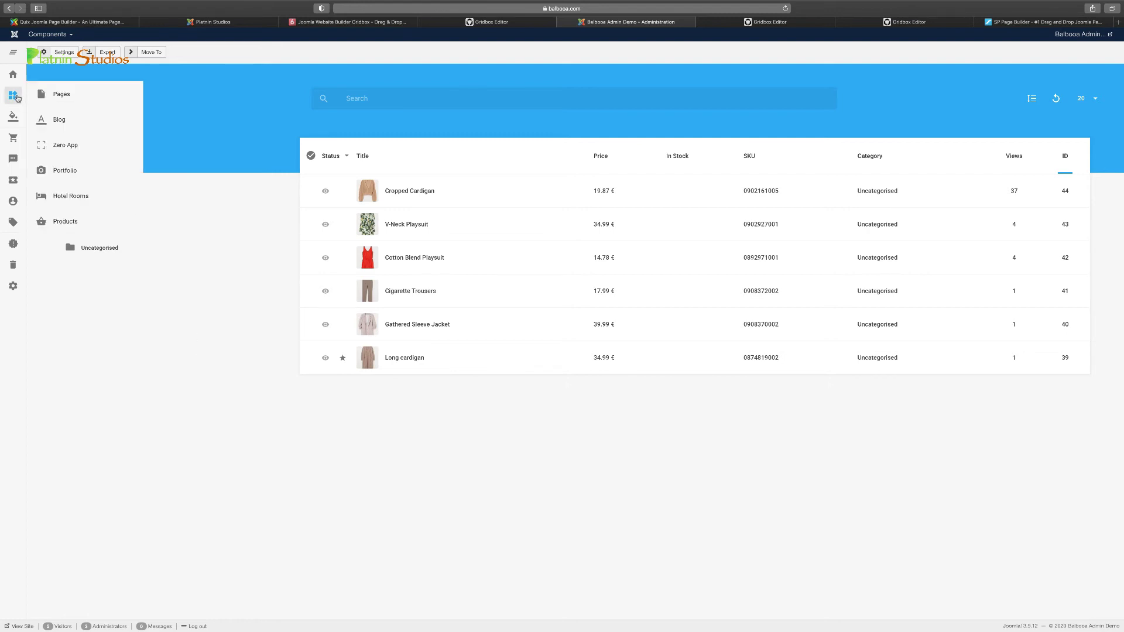
left_click(16, 97)
left_click(15, 97)
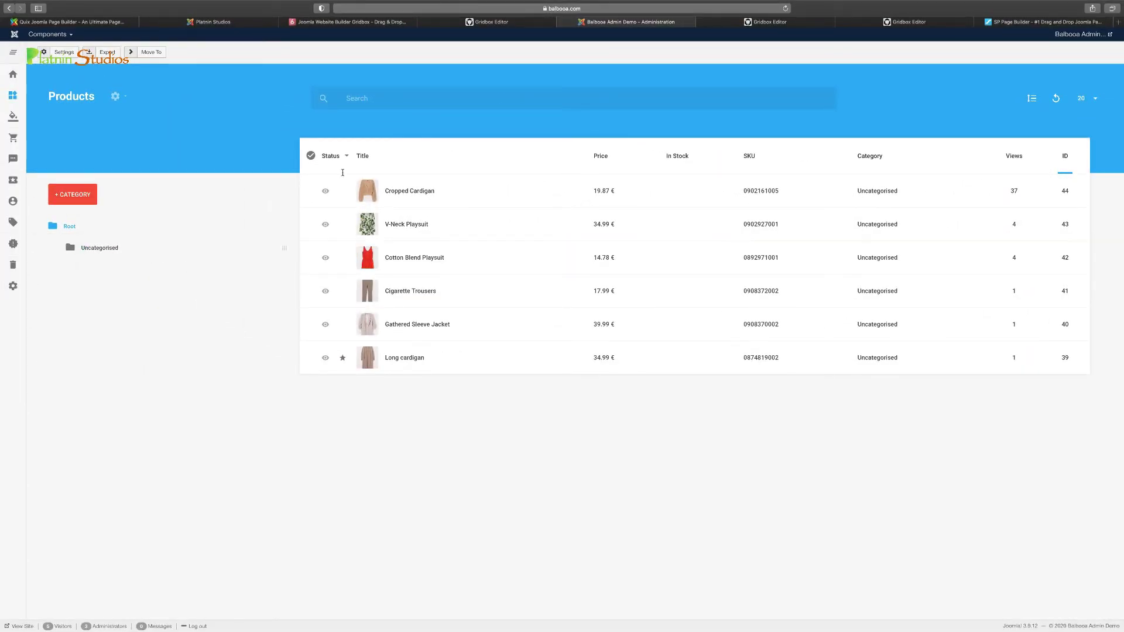
Close the Cropped Cardigan product editor and return to the page being edited
mouse_move(761, 23)
left_click(774, 22)
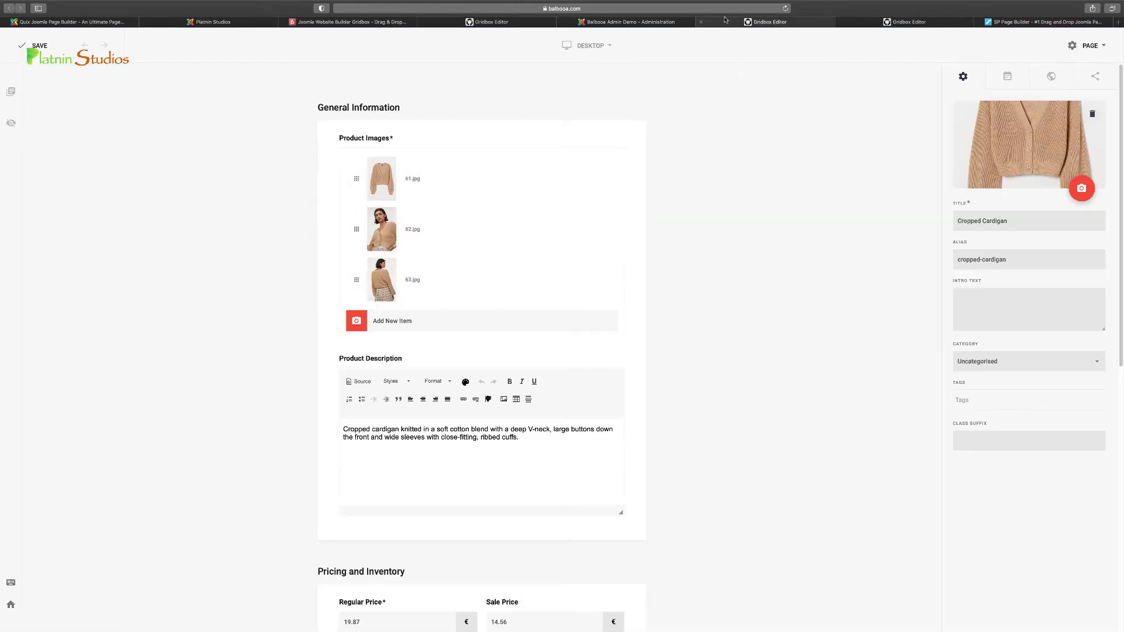
left_click(701, 22)
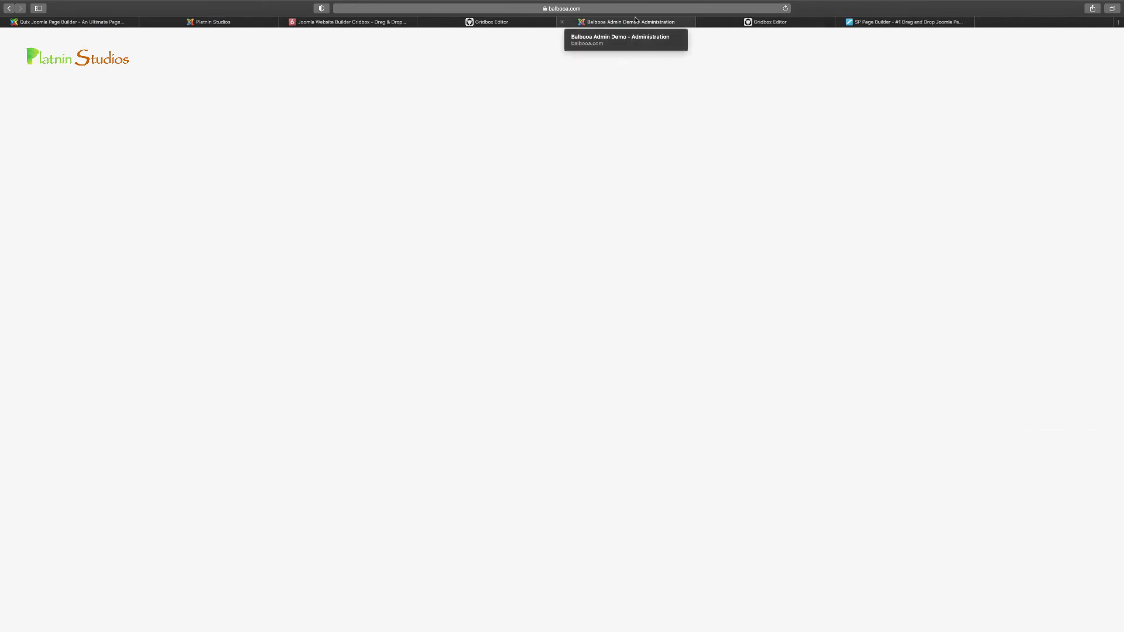
left_click(491, 22)
Add a two-column section between the green call-to-action section and the footer
scroll(733, 362, "down", 5)
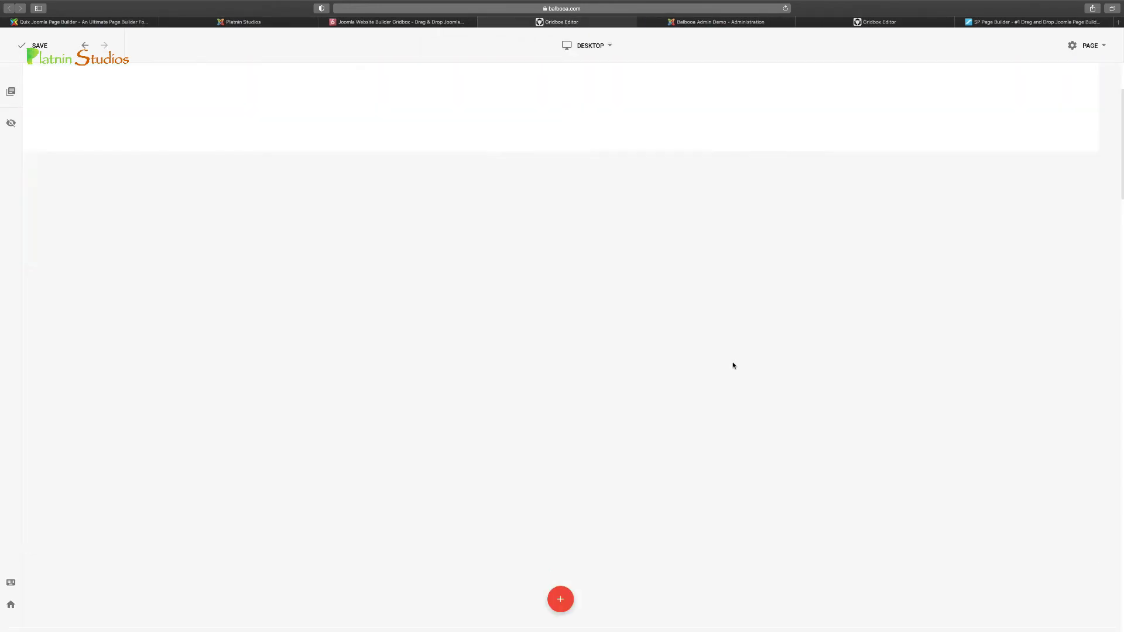
scroll(732, 365, "down", 15)
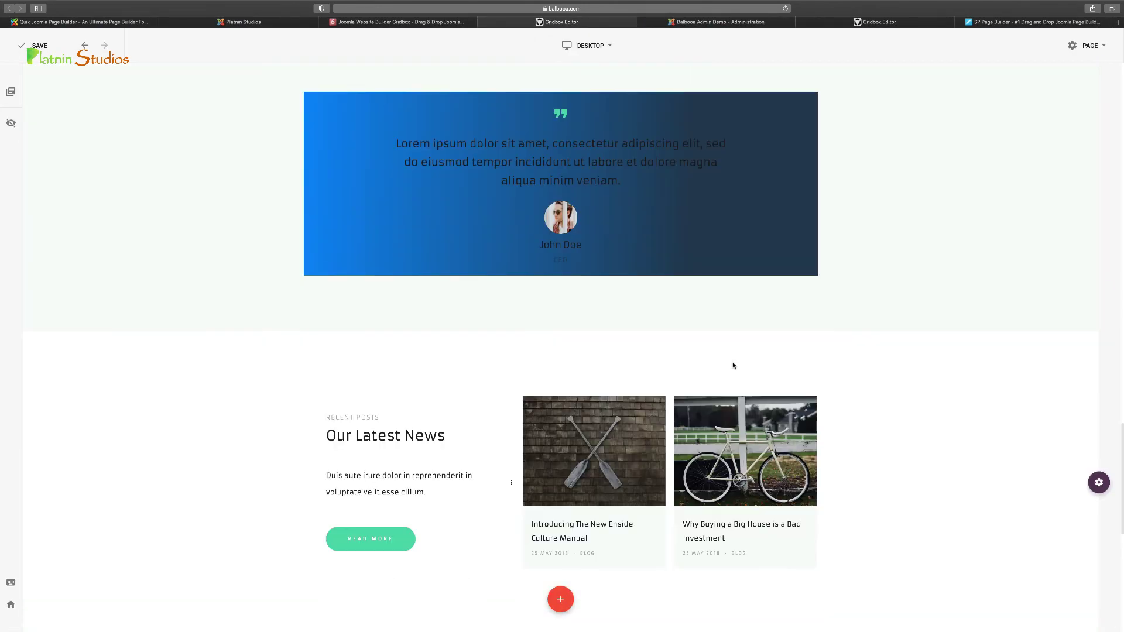
scroll(732, 366, "down", 9)
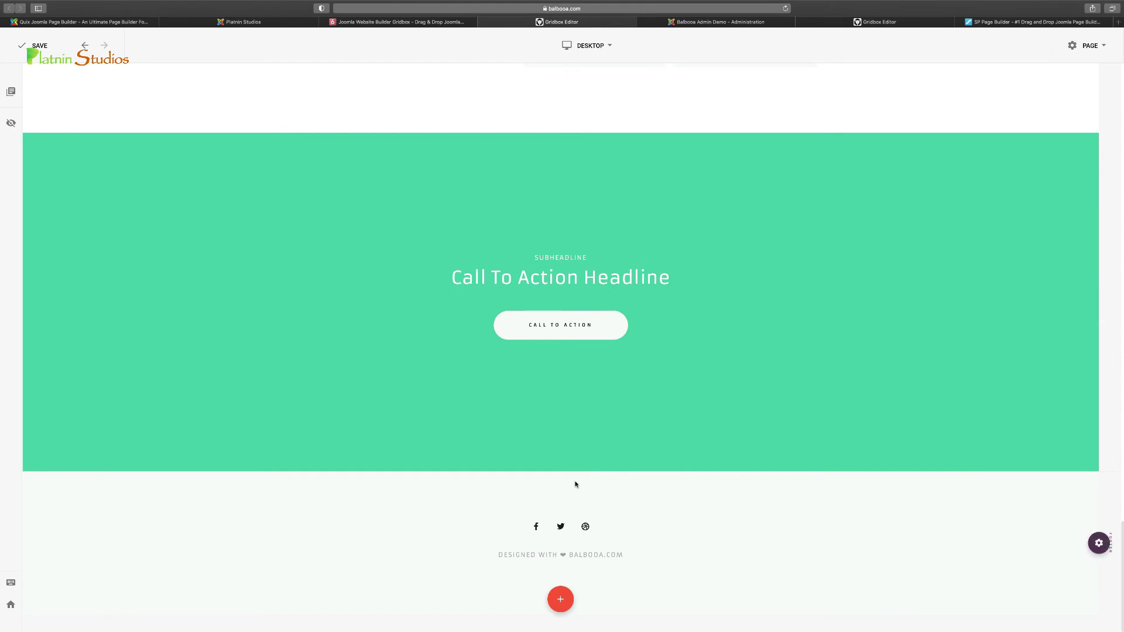
left_click(560, 602)
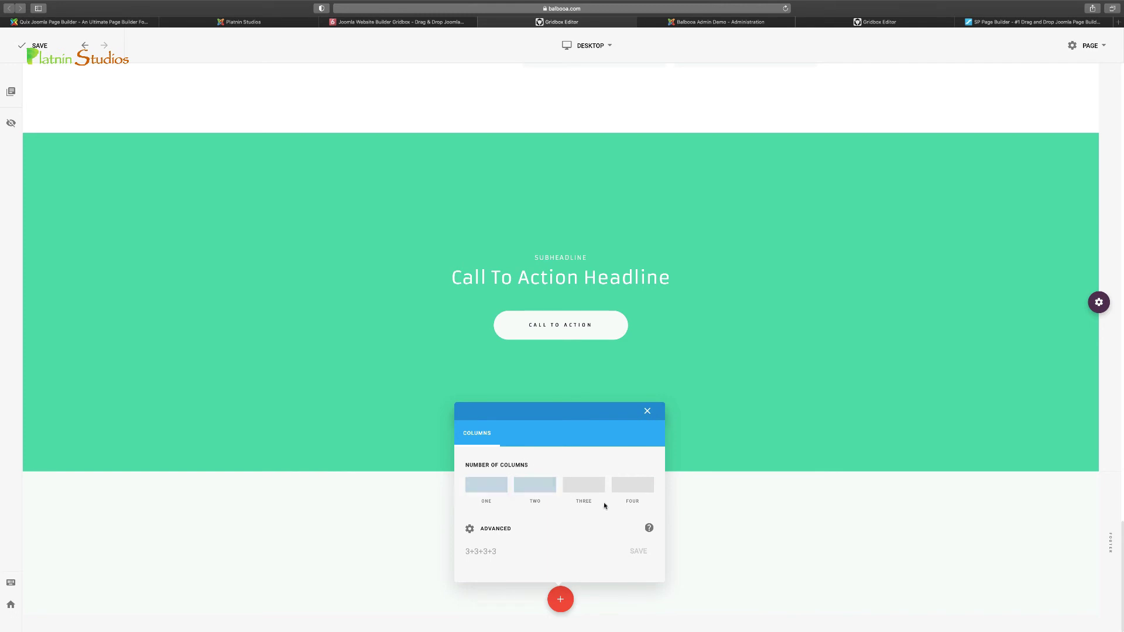
left_click(538, 492)
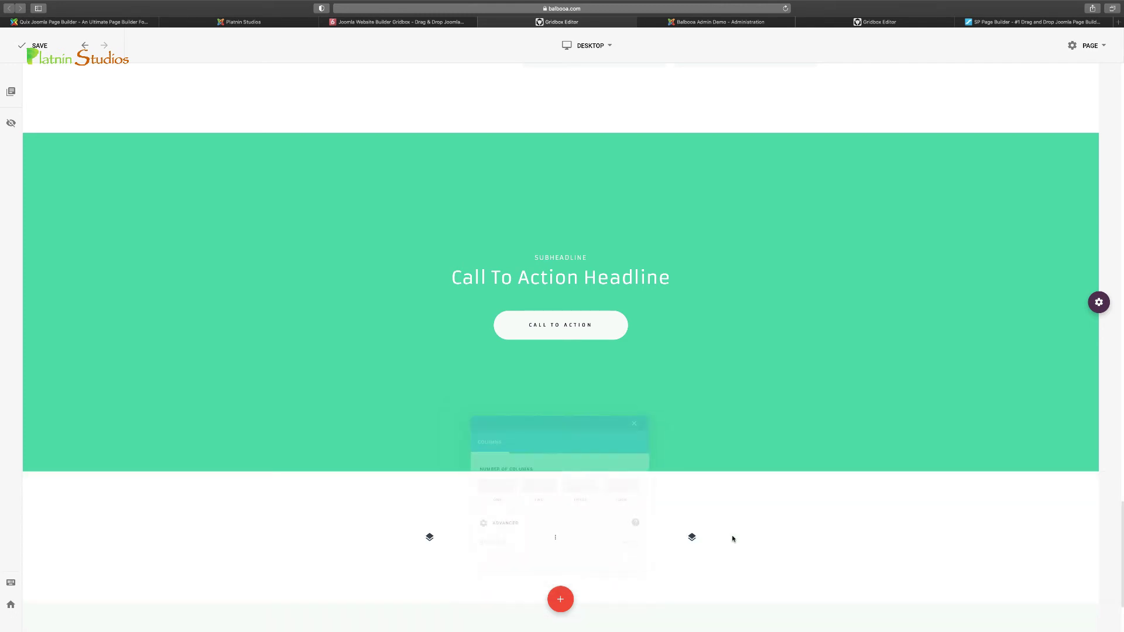
Add a Video plugin to the first column of the new section above the footer
scroll(732, 539, "down", 3)
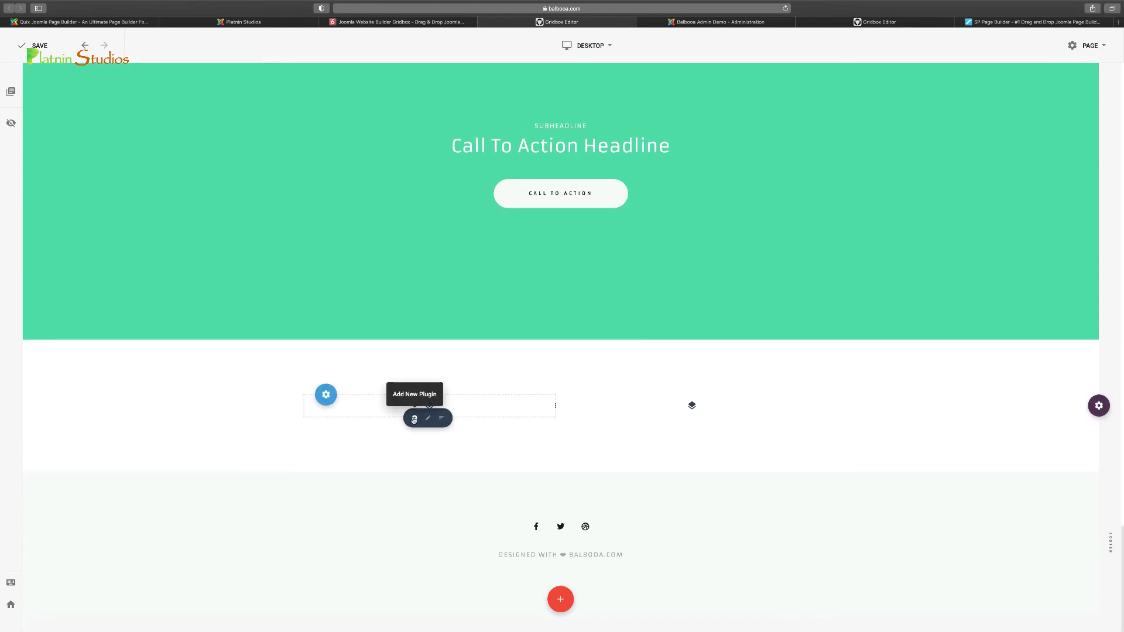
left_click(414, 419)
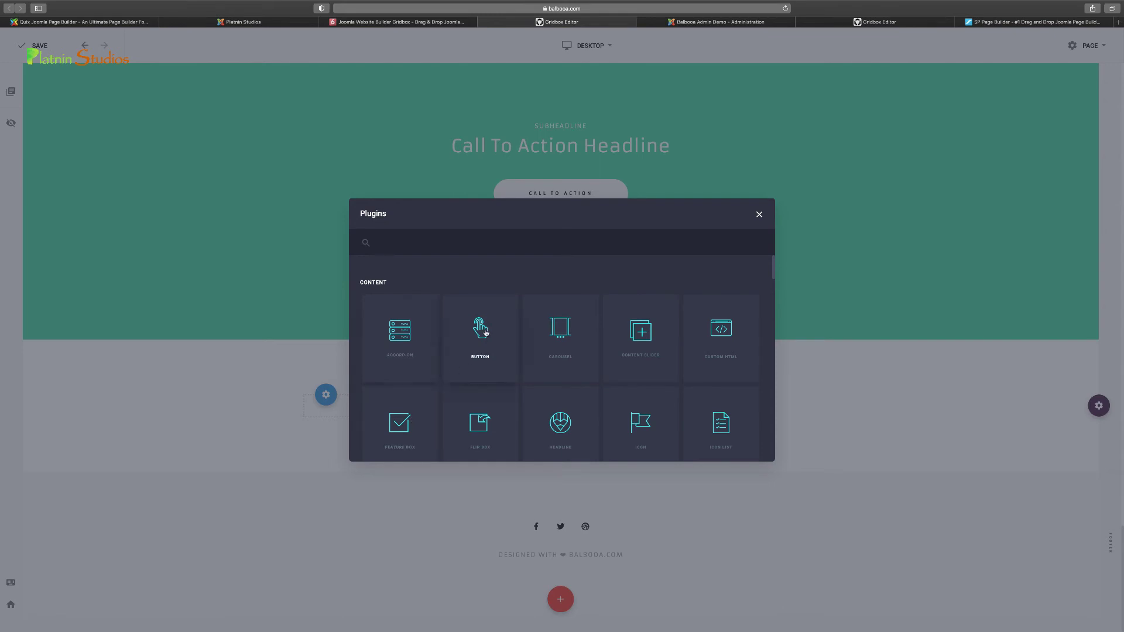
scroll(711, 375, "down", 10)
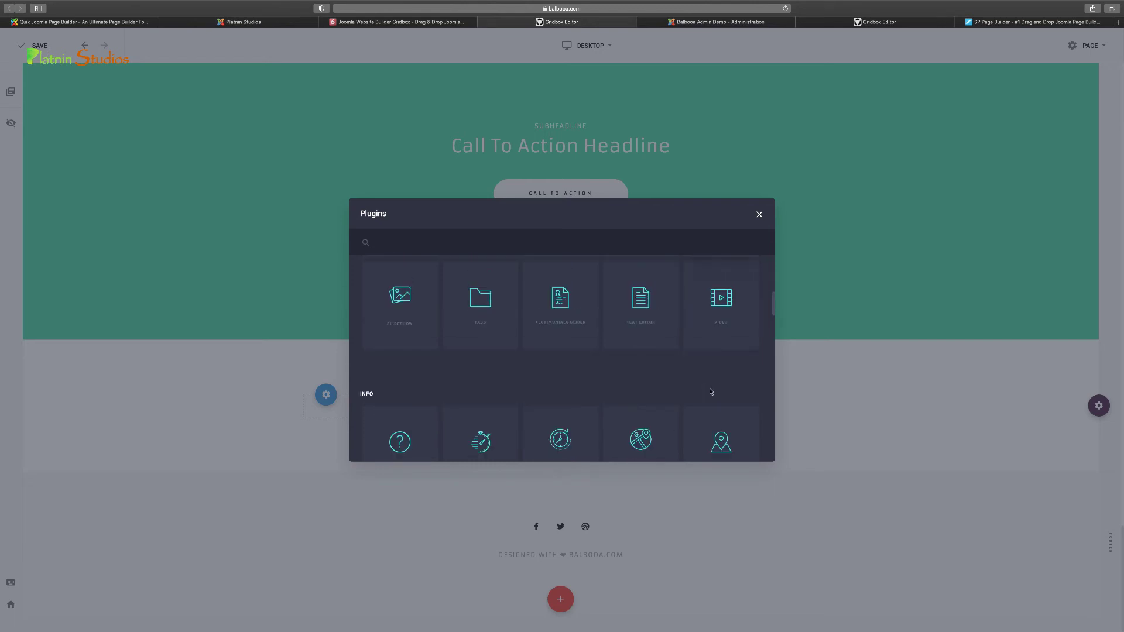
scroll(710, 392, "up", 4)
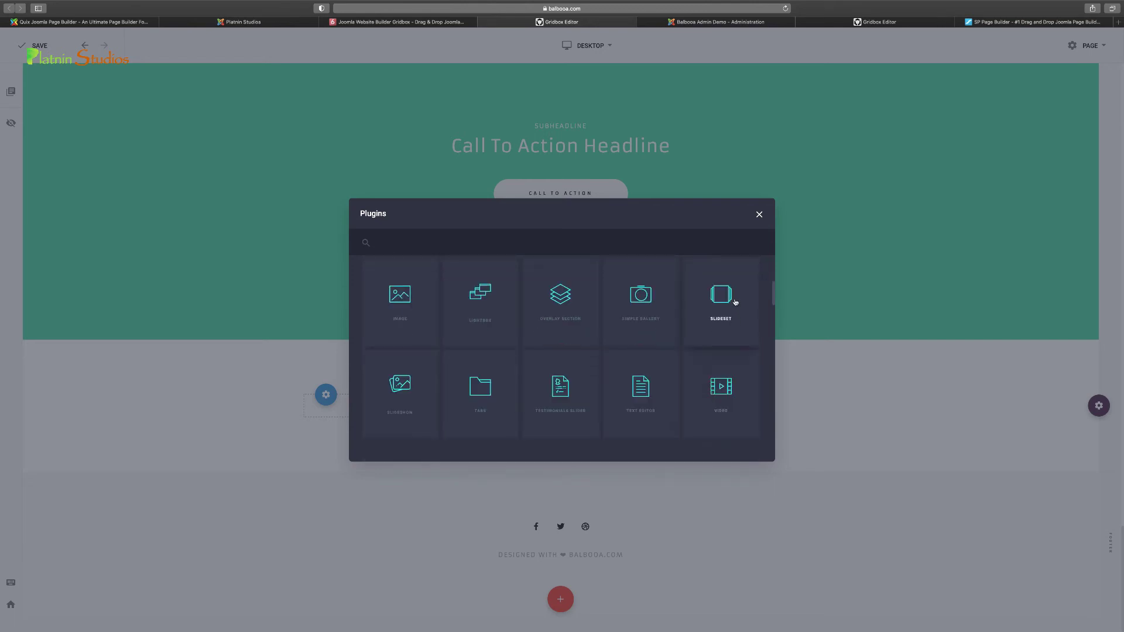
left_click(708, 355)
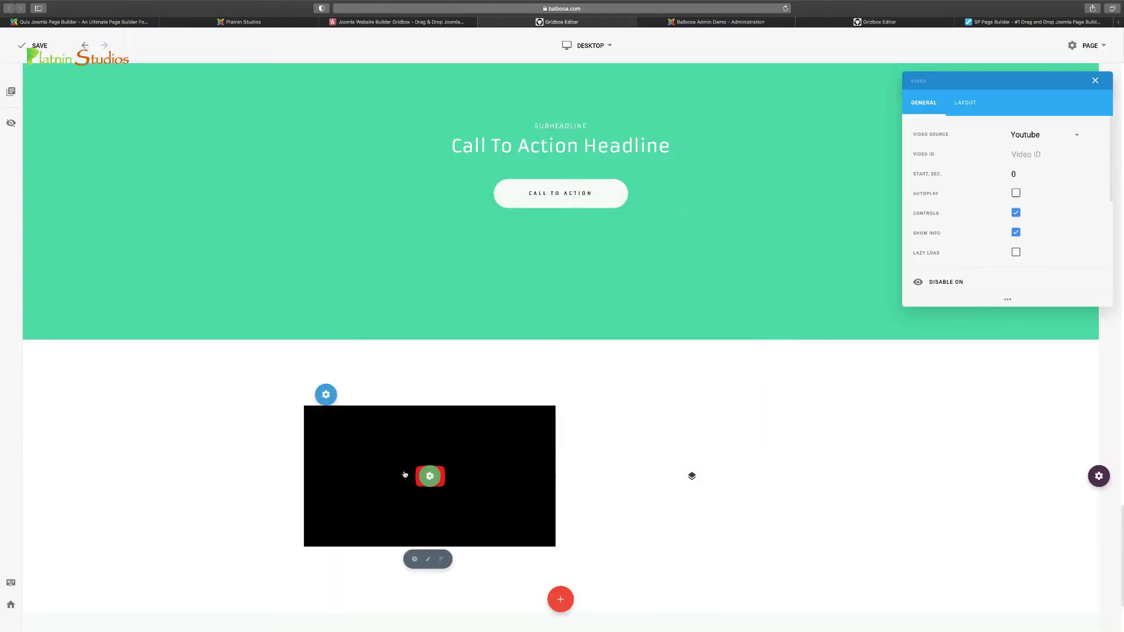
Set the Youtube video ID of the new Video plugin to XLTJHs9IsT8
right_click(1036, 154)
left_click(991, 175)
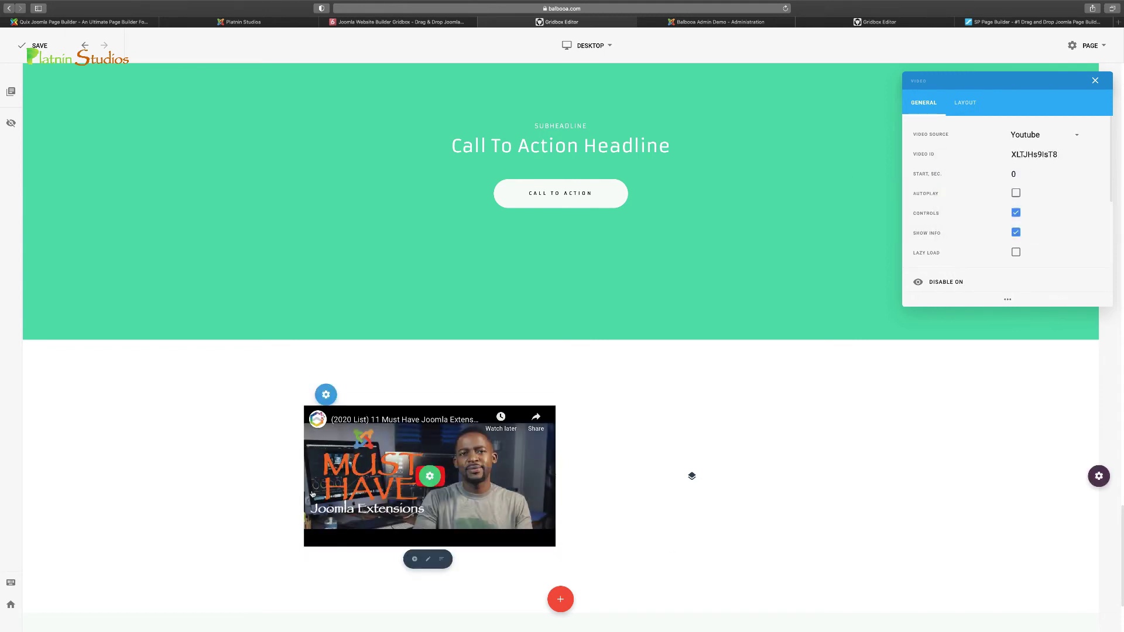
scroll(272, 498, "down", 3)
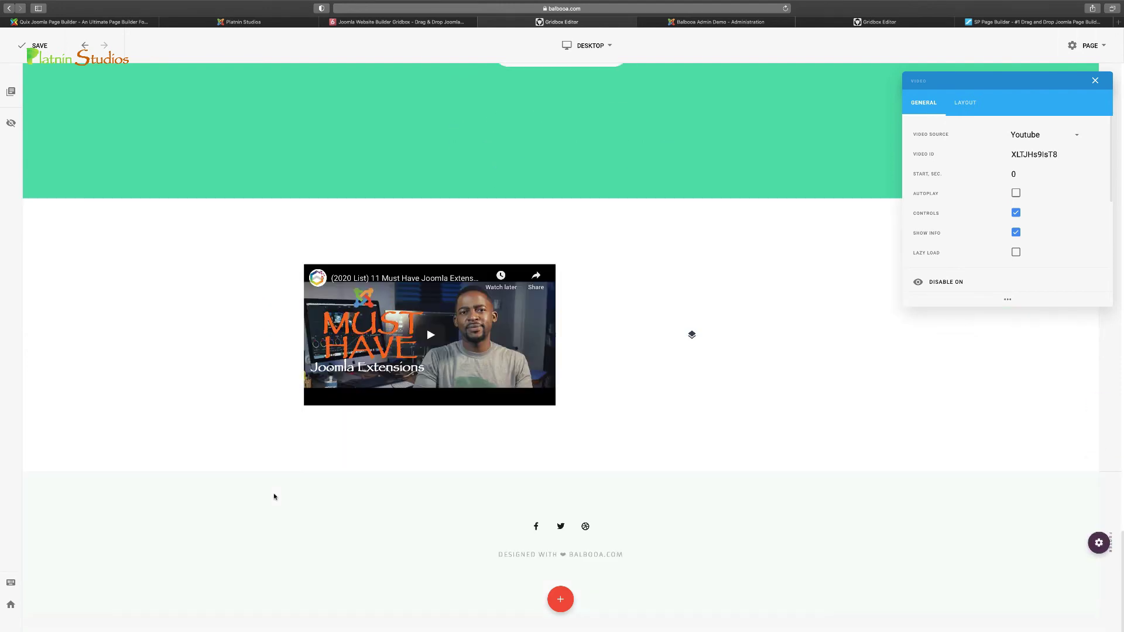
Look through the plugins available for the section's empty second column, from navigation to store and third-party ones, and close the list without adding any
left_click(692, 334)
scroll(515, 345, "down", 5)
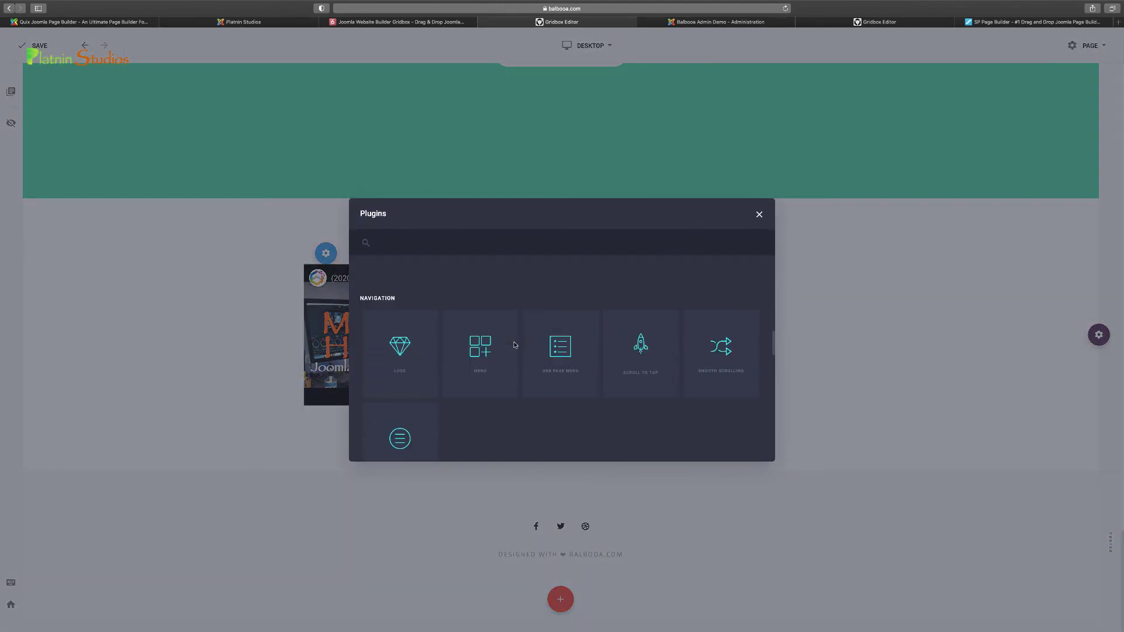
scroll(514, 344, "down", 10)
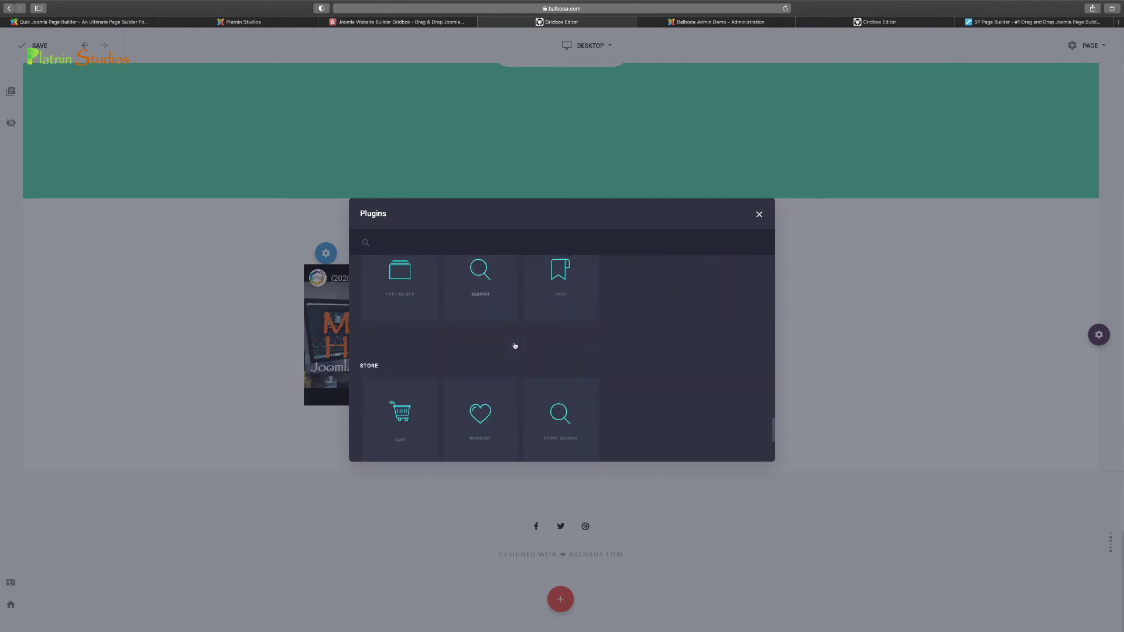
scroll(514, 345, "down", 3)
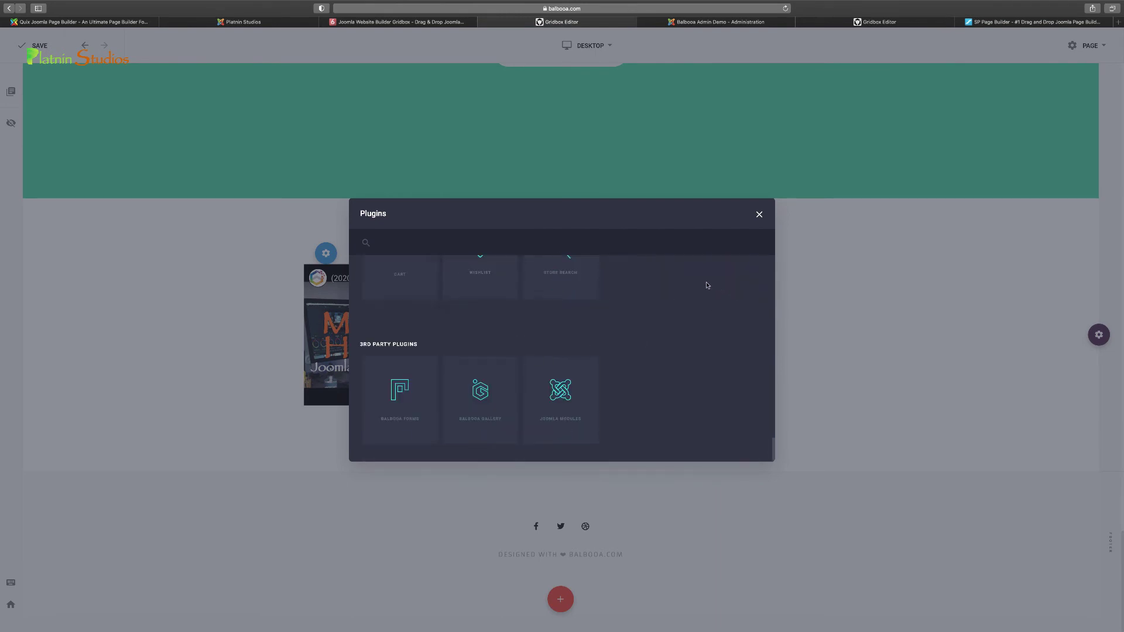
left_click(759, 214)
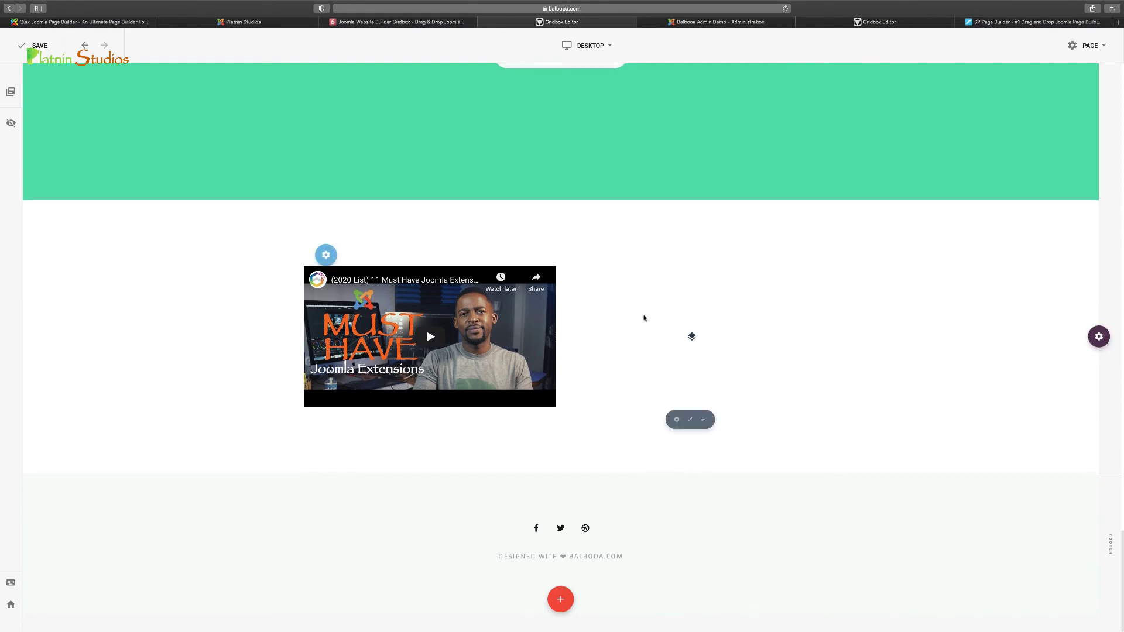
scroll(644, 319, "up", 5)
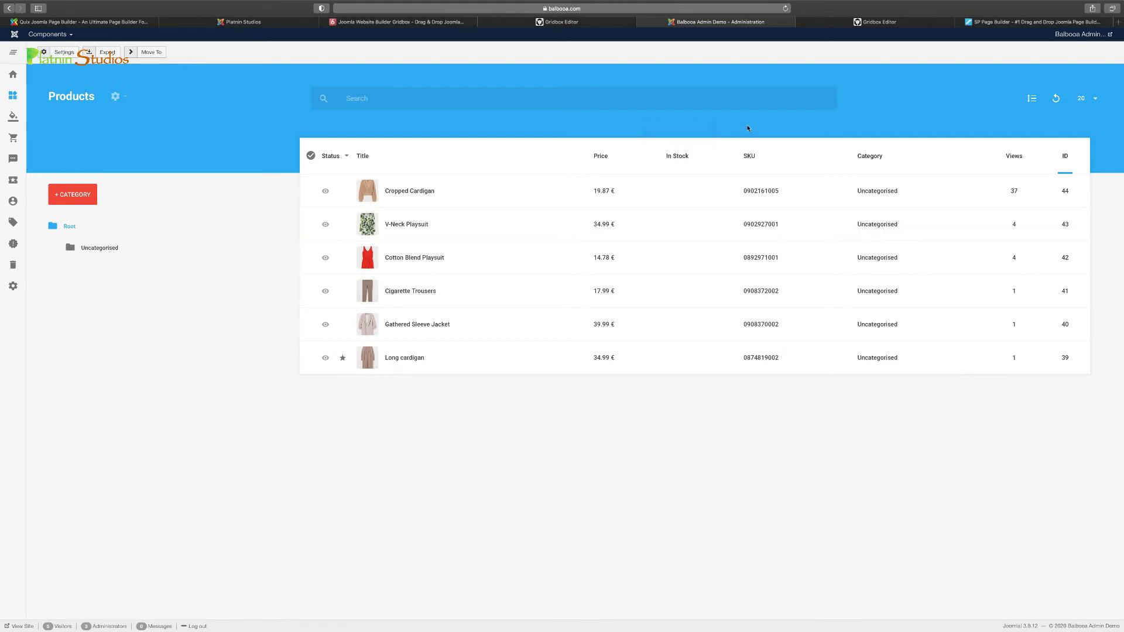
Close the Balbooa administration and product editor pages, and open the SP Page Builder free trial in a new tab while staying on its product page
key("super+w")
key("super+w")
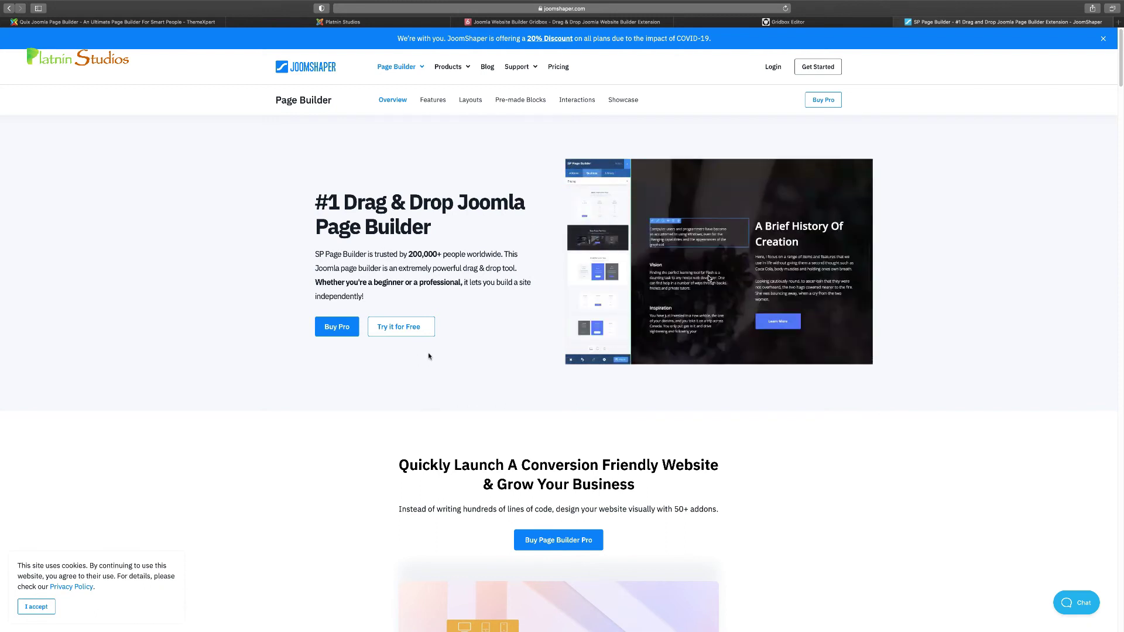
left_click(397, 332)
left_click(835, 24)
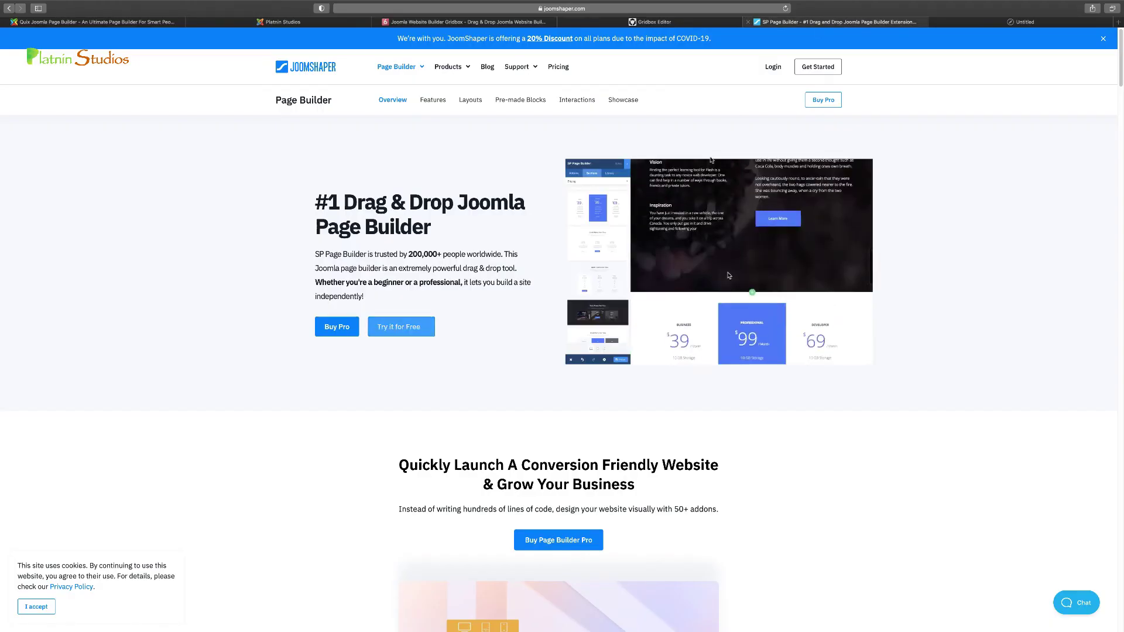
Review the SP Page Builder product page's feature descriptions, pre-designed templates and list of Pro addons
scroll(515, 381, "down", 6)
scroll(516, 383, "down", 10)
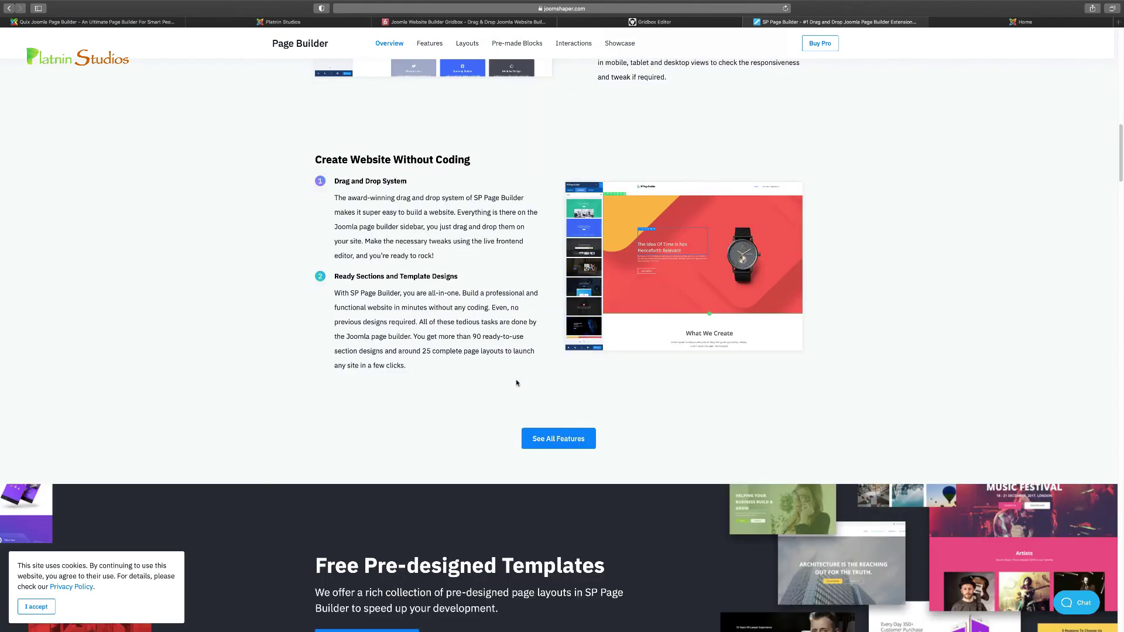
scroll(516, 383, "down", 12)
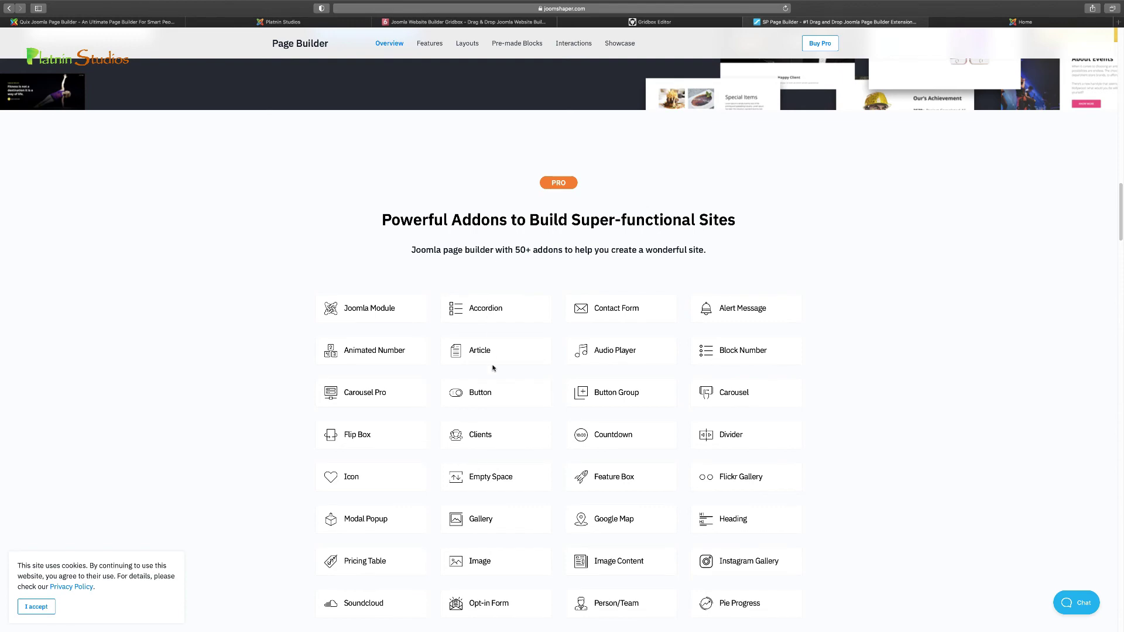
scroll(493, 367, "down", 4)
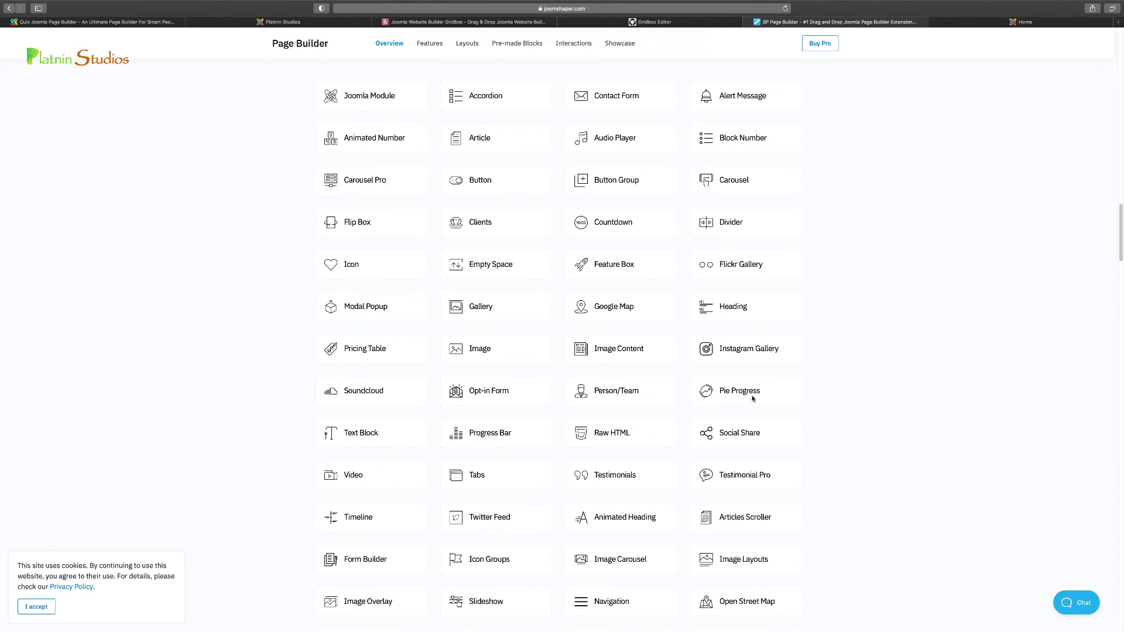
scroll(818, 381, "down", 3)
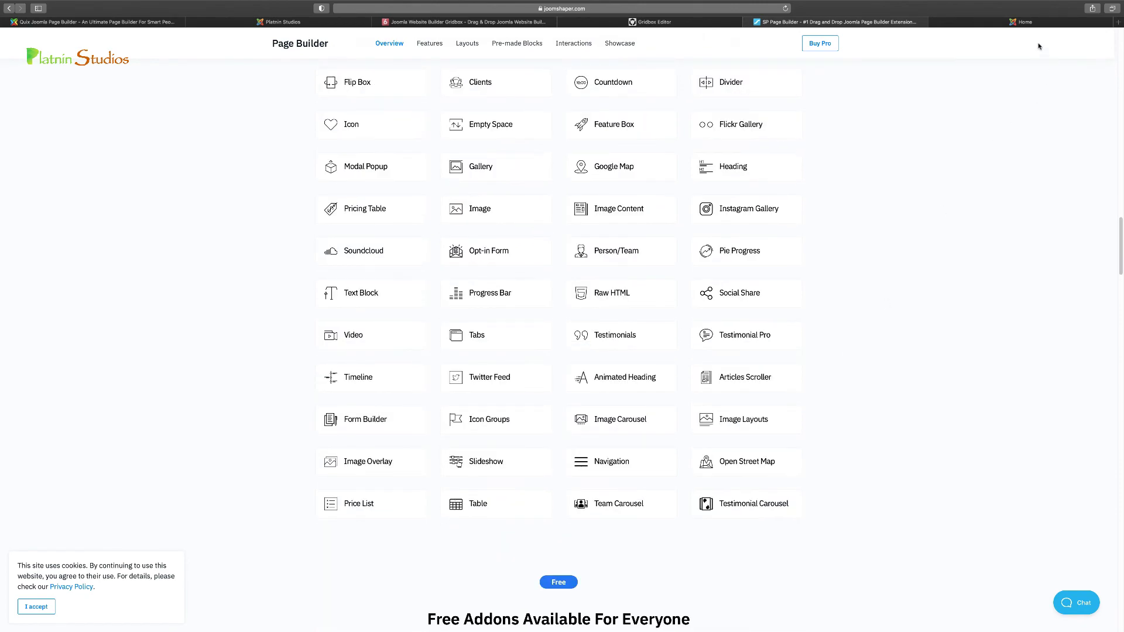
Switch to the SP Page Builder trial and look over the demo home page's sections and the addons offered beside it
left_click(1039, 24)
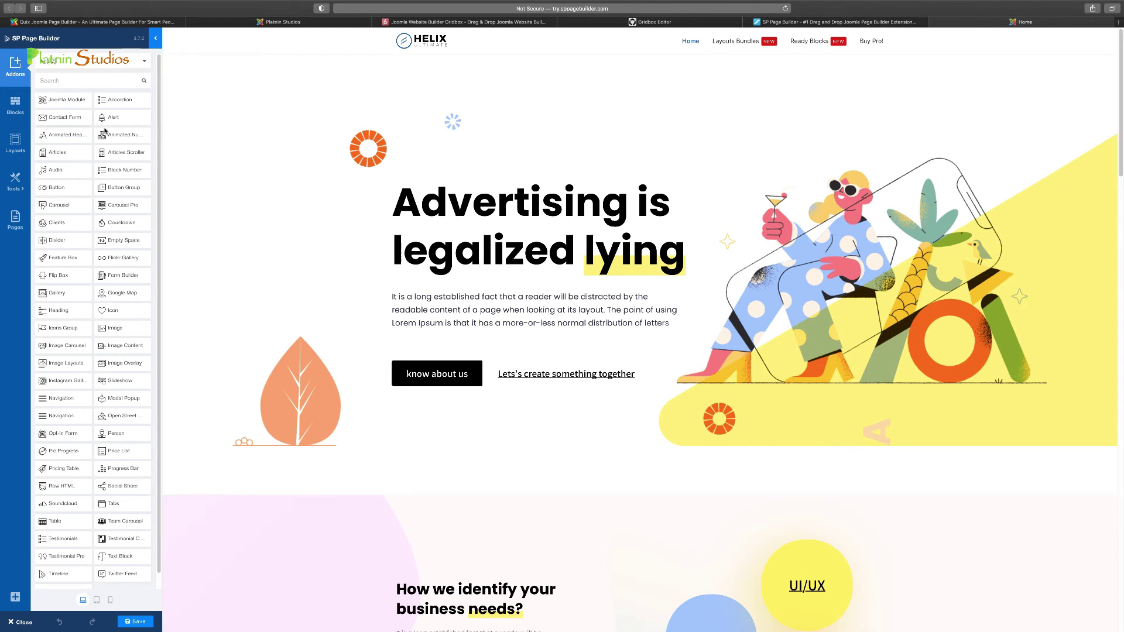
scroll(604, 458, "down", 5)
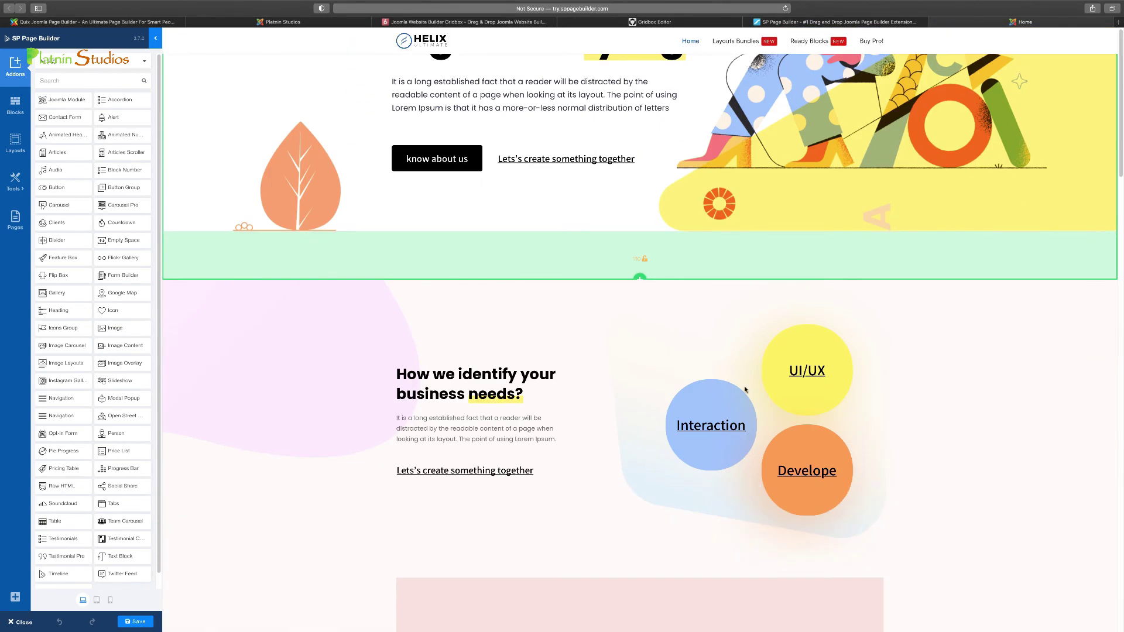
scroll(733, 417, "down", 5)
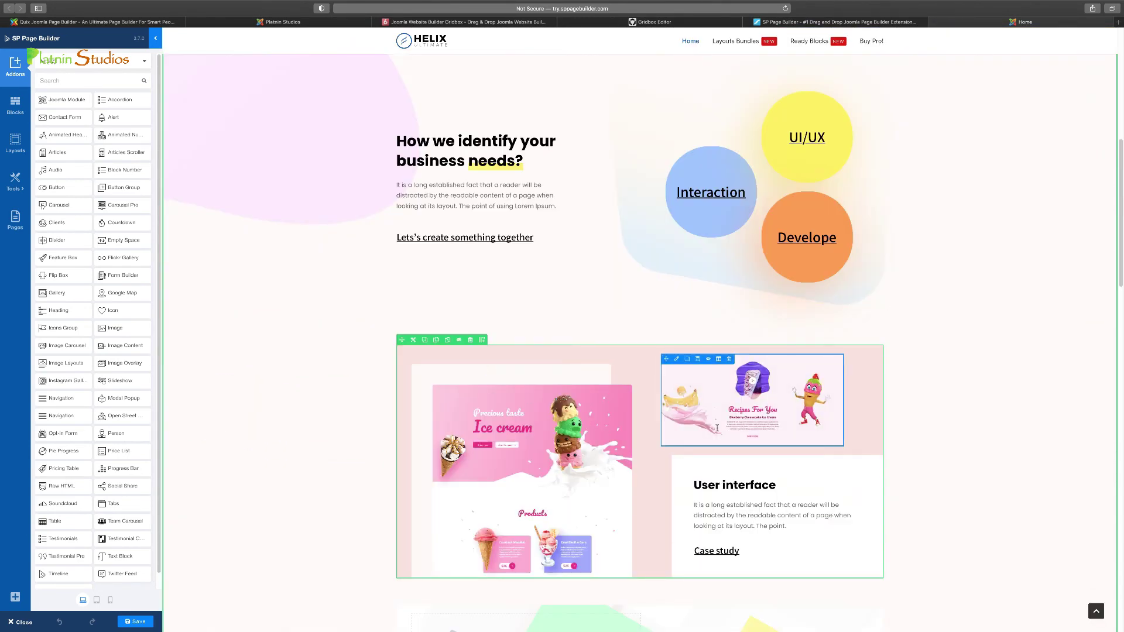
scroll(594, 451, "down", 5)
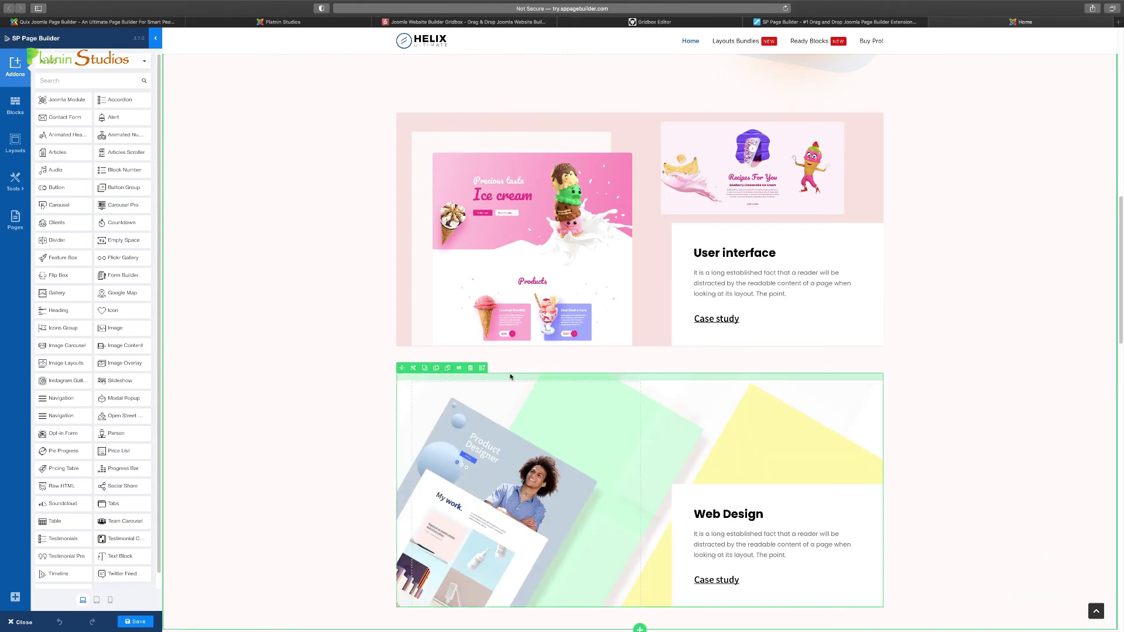
scroll(494, 404, "up", 6)
scroll(494, 404, "up", 6)
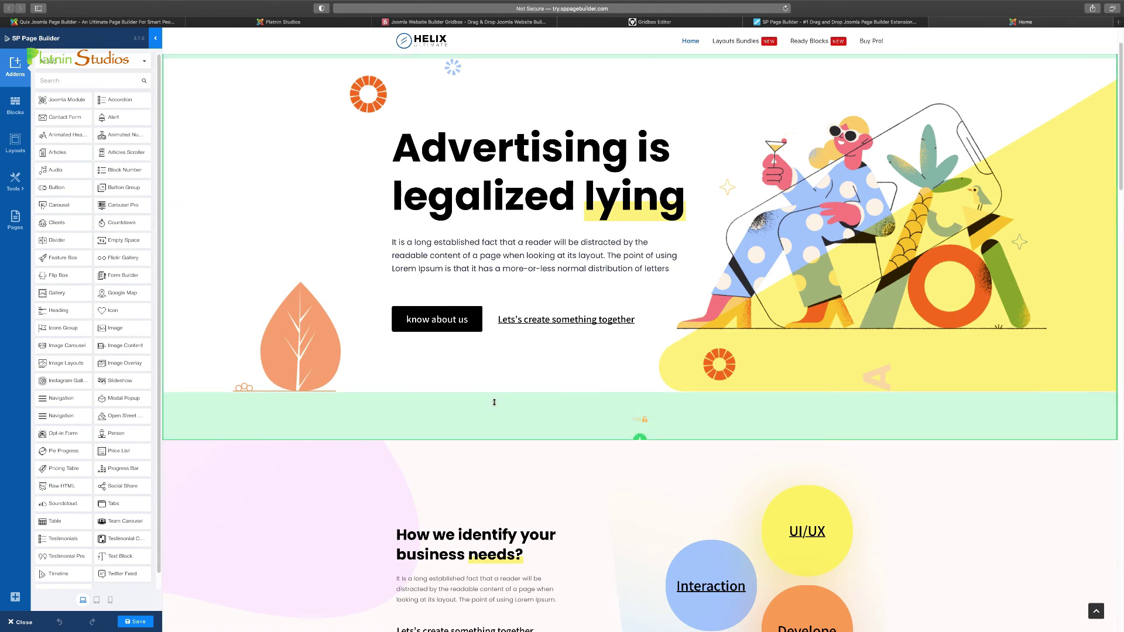
Try collapsing and expanding the builder sidebar, leaving it collapsed to show the demo page at full width
left_click(155, 38)
left_click(7, 43)
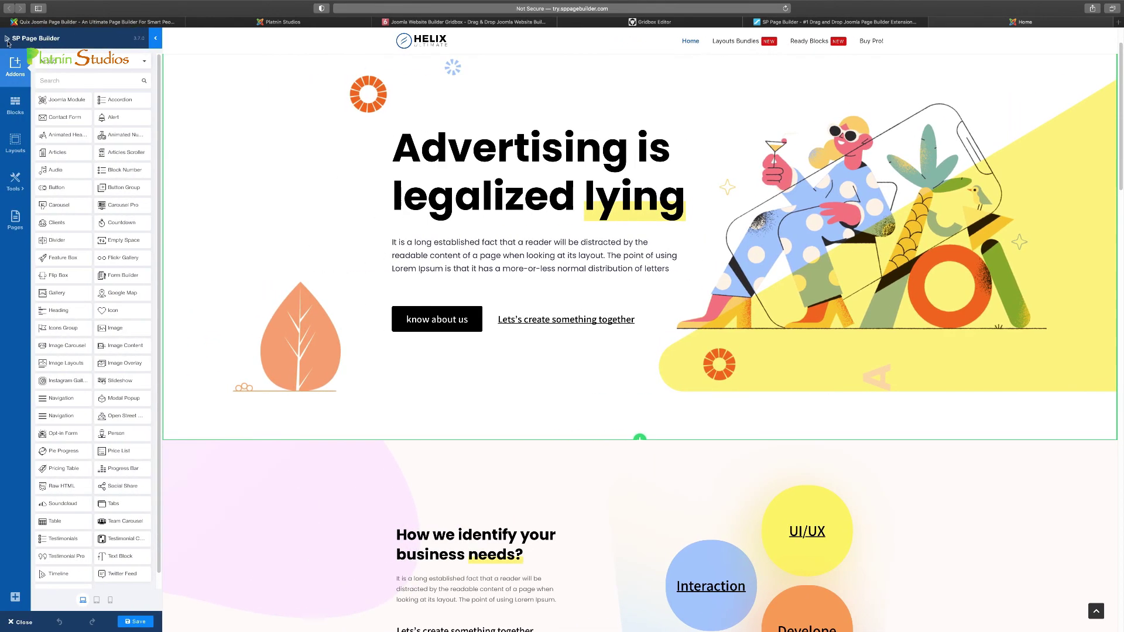
left_click(157, 39)
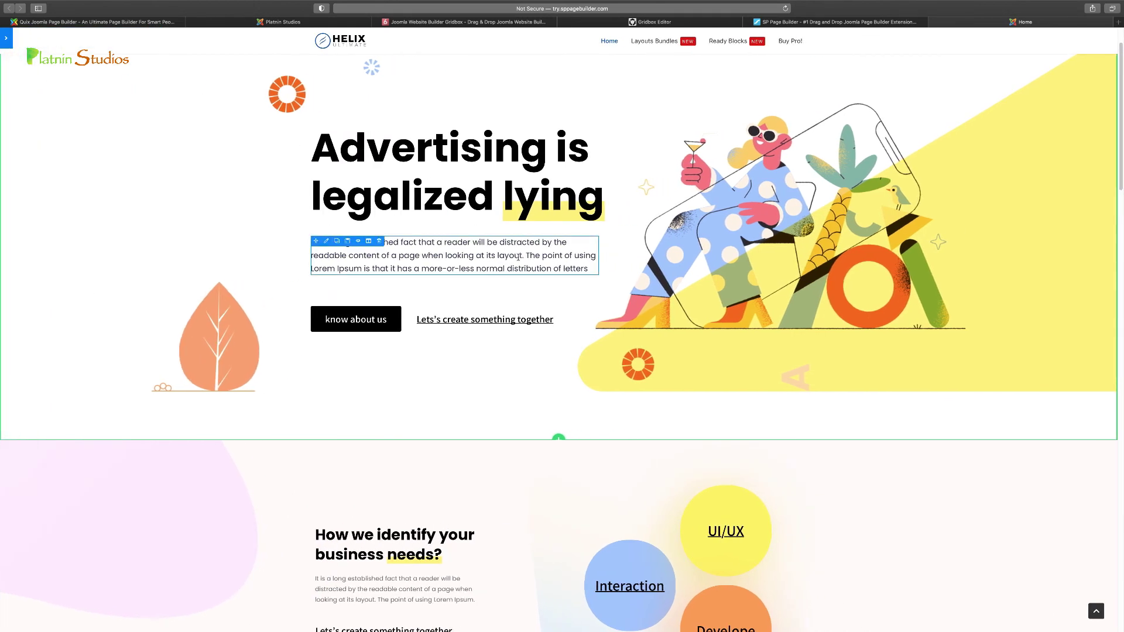